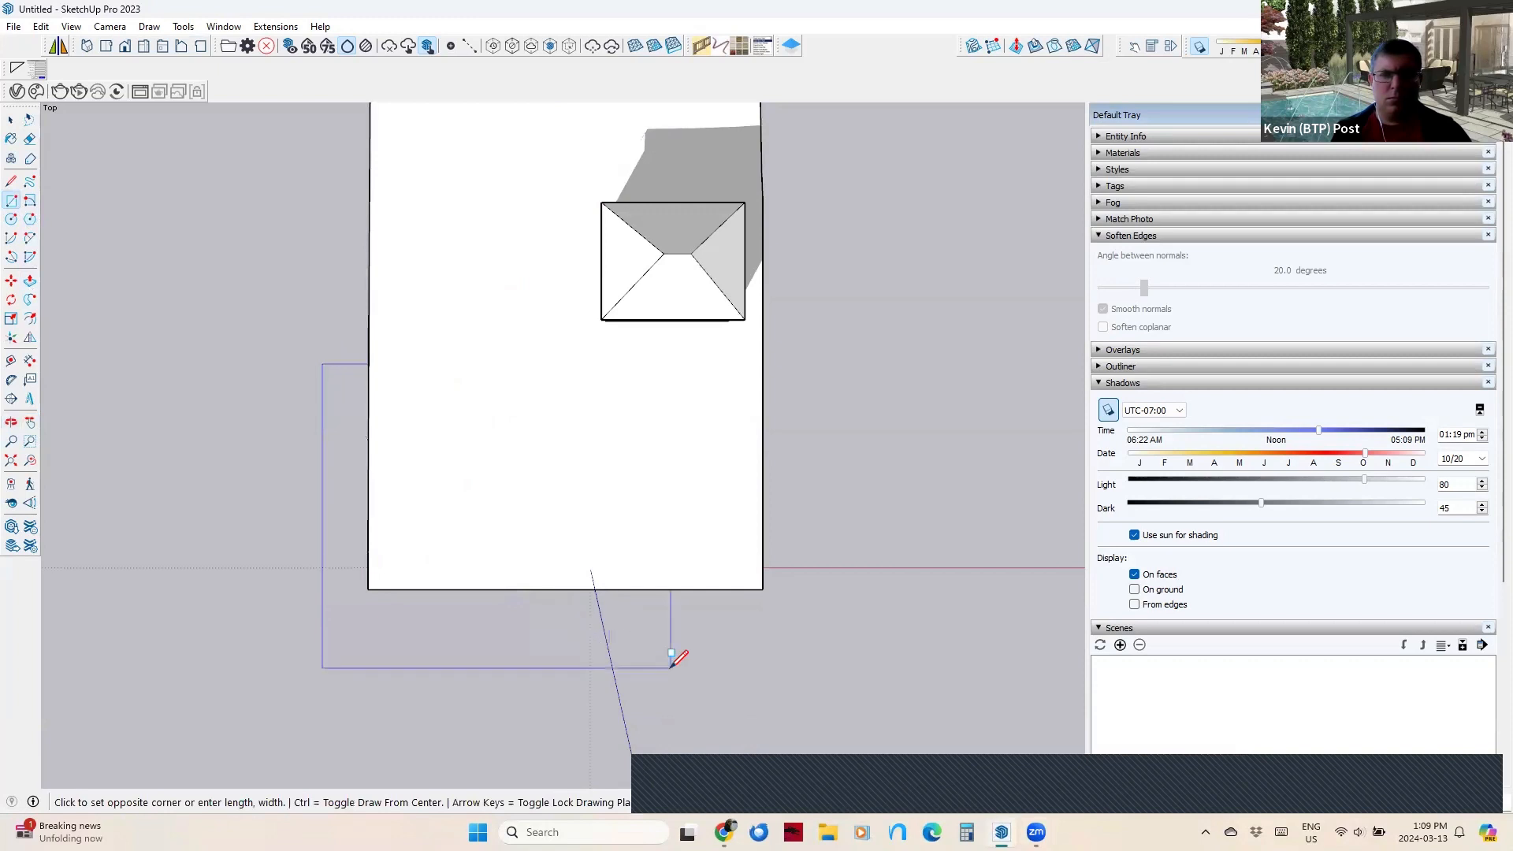
Draw a rectangle overlapping the front corner of the lot and raise it straight up above the lot surface.
{"action": "left_click", "coordinate": [684, 651]}
{"action": "key", "text": "space"}
{"action": "double_click", "coordinate": [368, 631]}
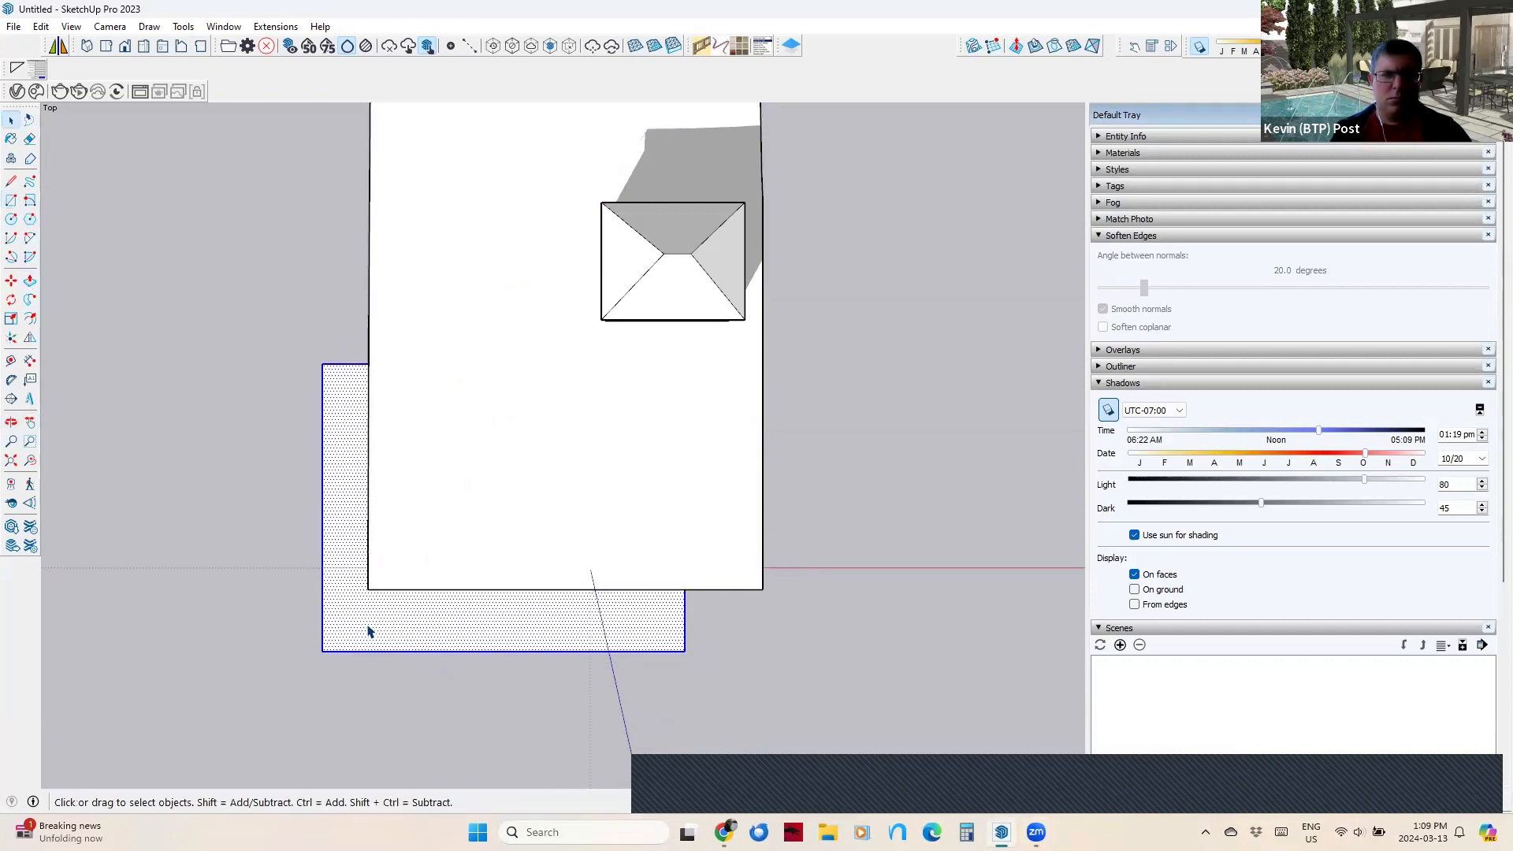
{"action": "middle_click_drag", "start_coordinate": [611, 640], "coordinate": [736, 500]}
{"action": "key", "text": "m"}
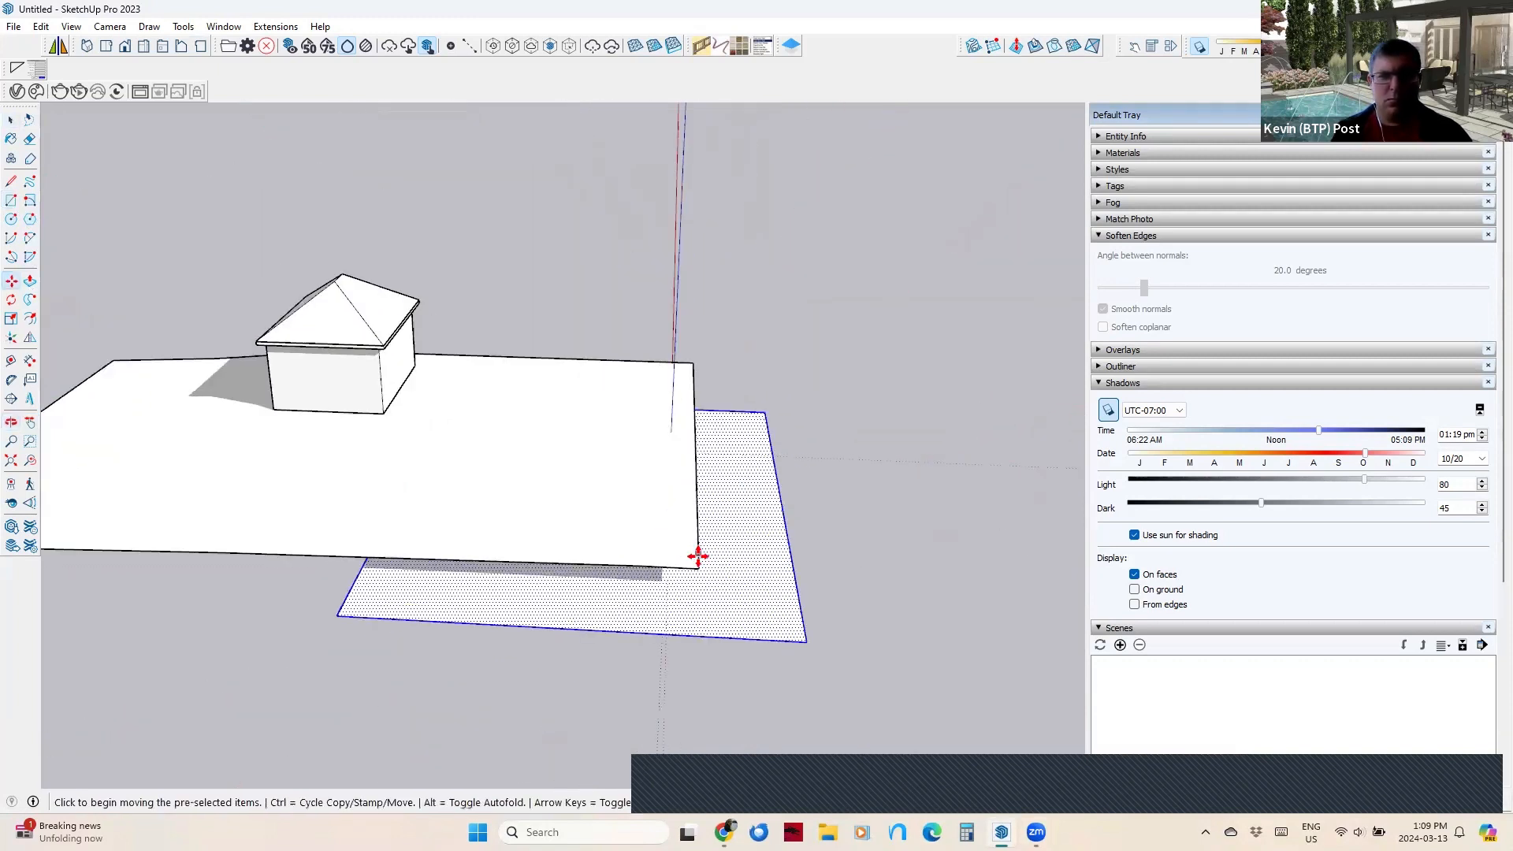
{"action": "left_click", "coordinate": [697, 561]}
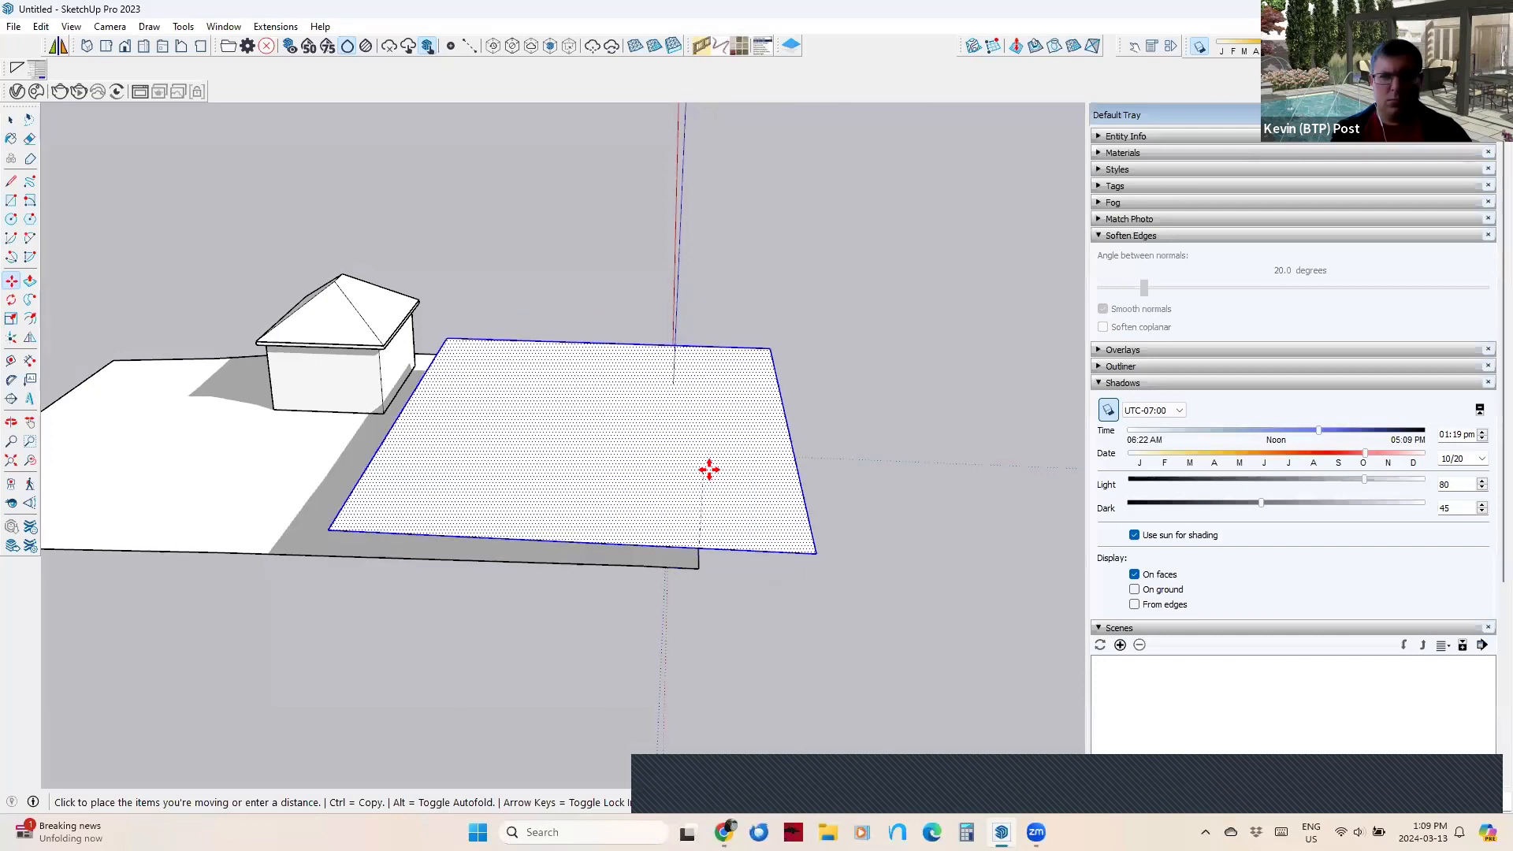
{"action": "left_click", "coordinate": [709, 426]}
Turn on the X-ray face style and view the model from the top.
{"action": "middle_click_drag", "start_coordinate": [826, 179], "coordinate": [236, 316]}
{"action": "left_click", "coordinate": [71, 26]}
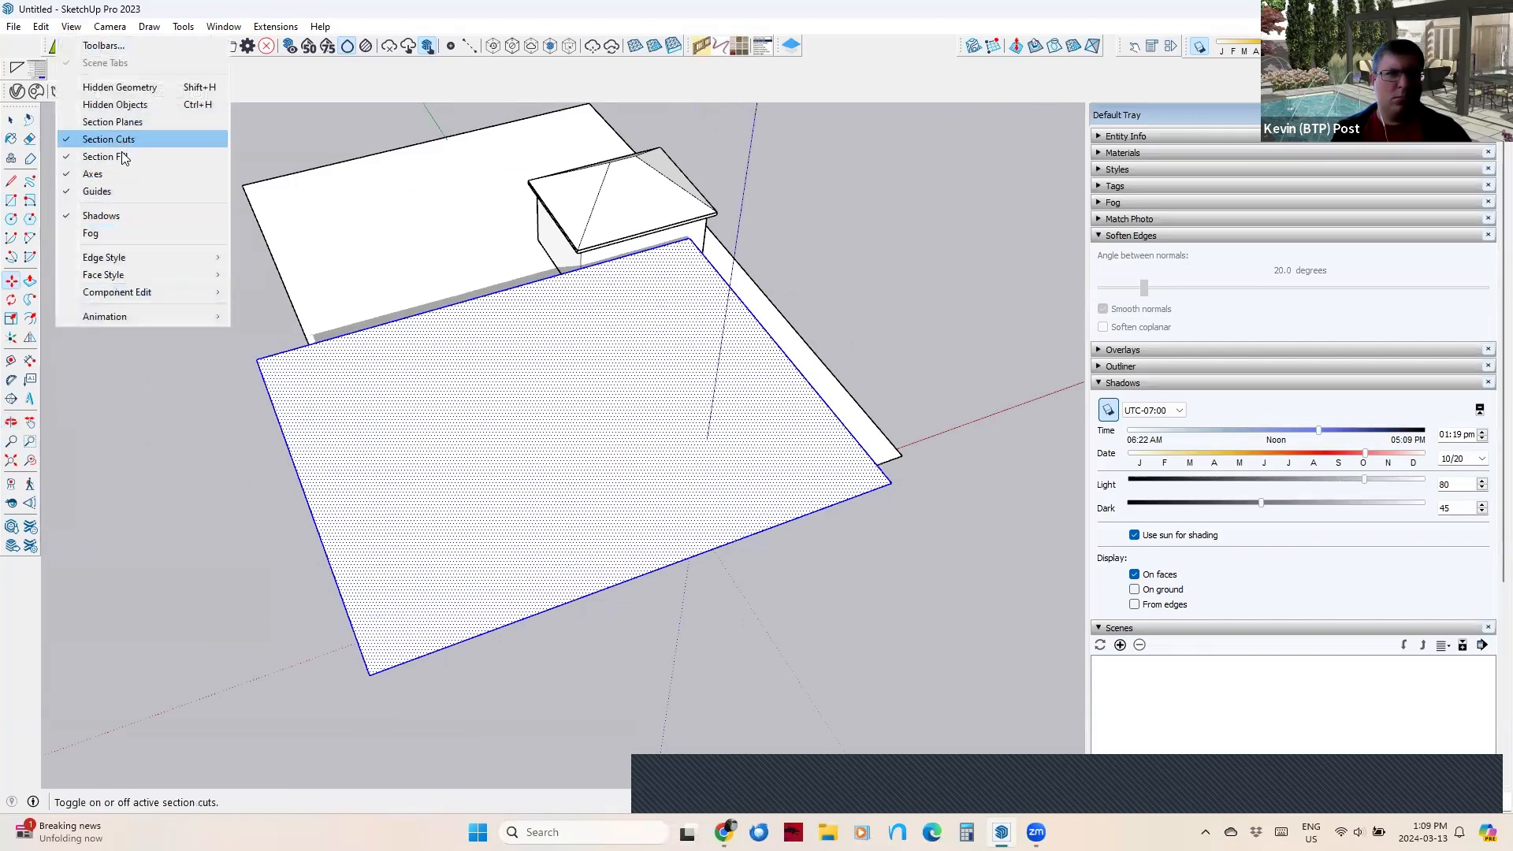
{"action": "mouse_move", "coordinate": [125, 275]}
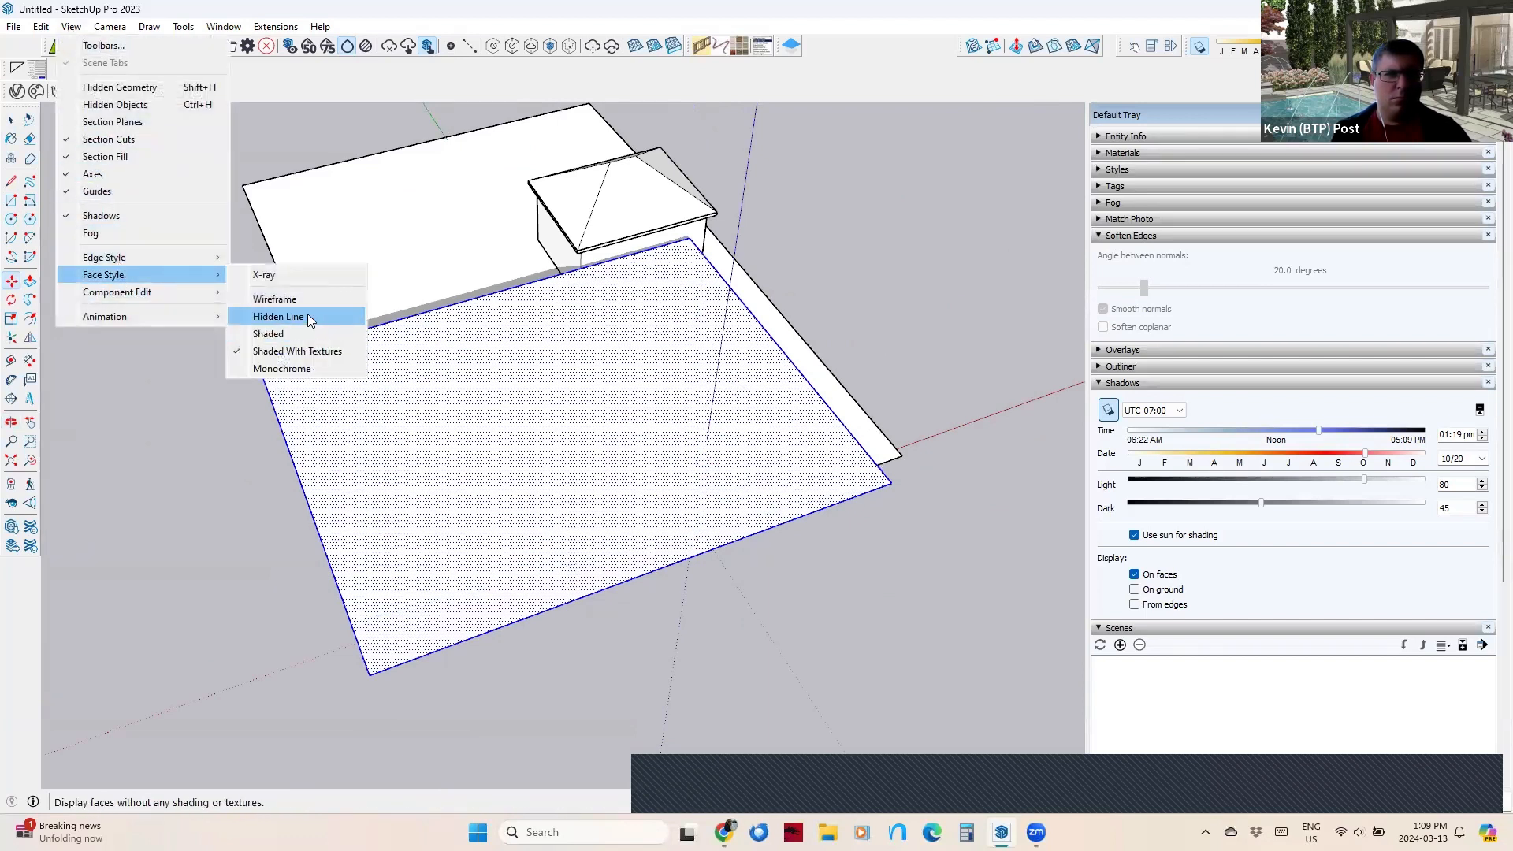
{"action": "left_click", "coordinate": [265, 274]}
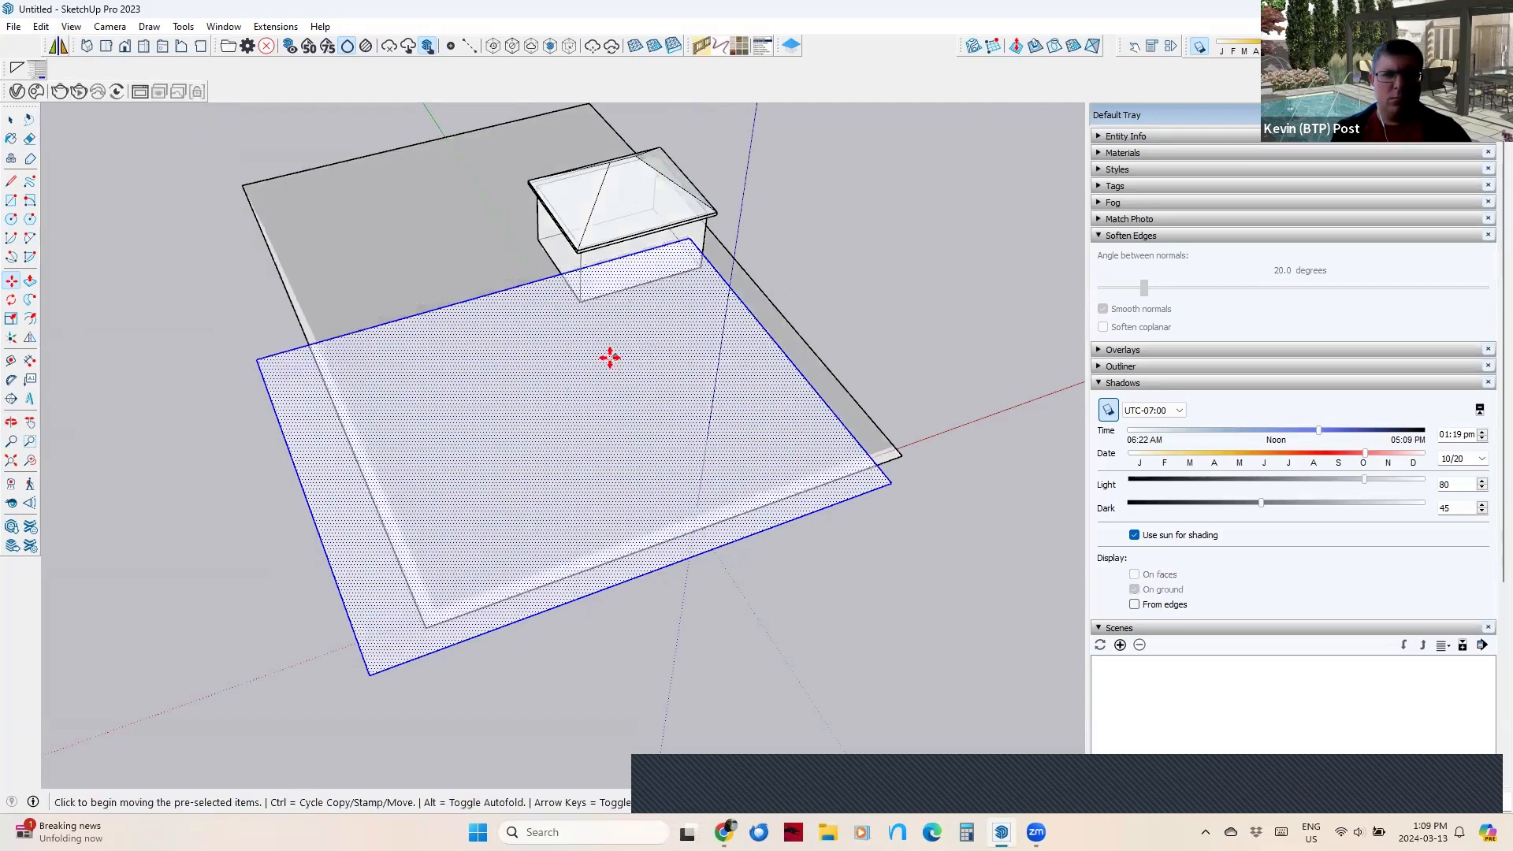
{"action": "middle_click_drag", "start_coordinate": [611, 355], "coordinate": [534, 494]}
{"action": "key", "text": "F2"}
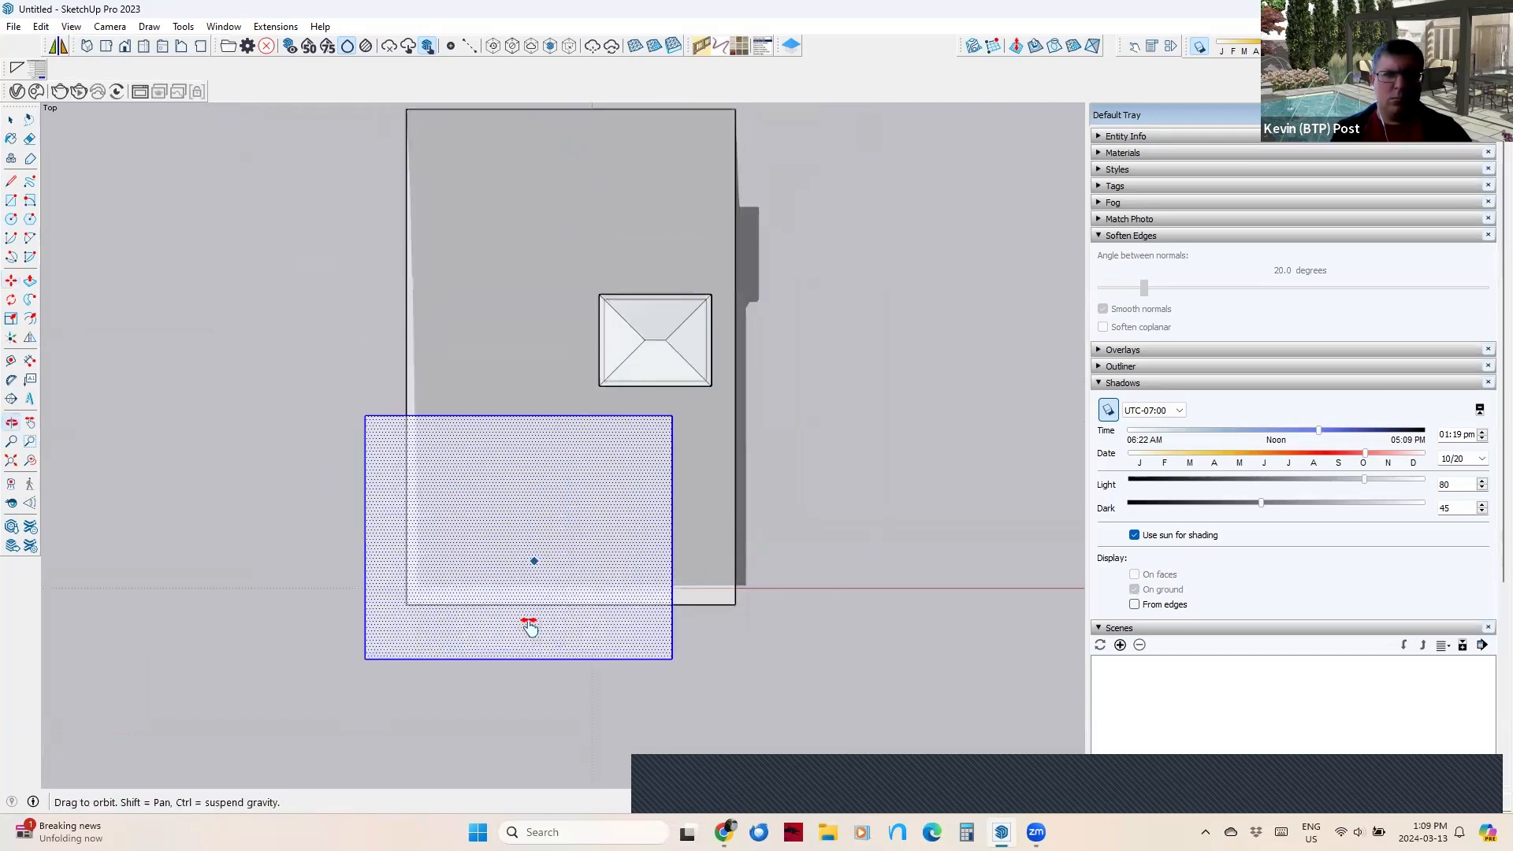
{"action": "left_click", "coordinate": [108, 26]}
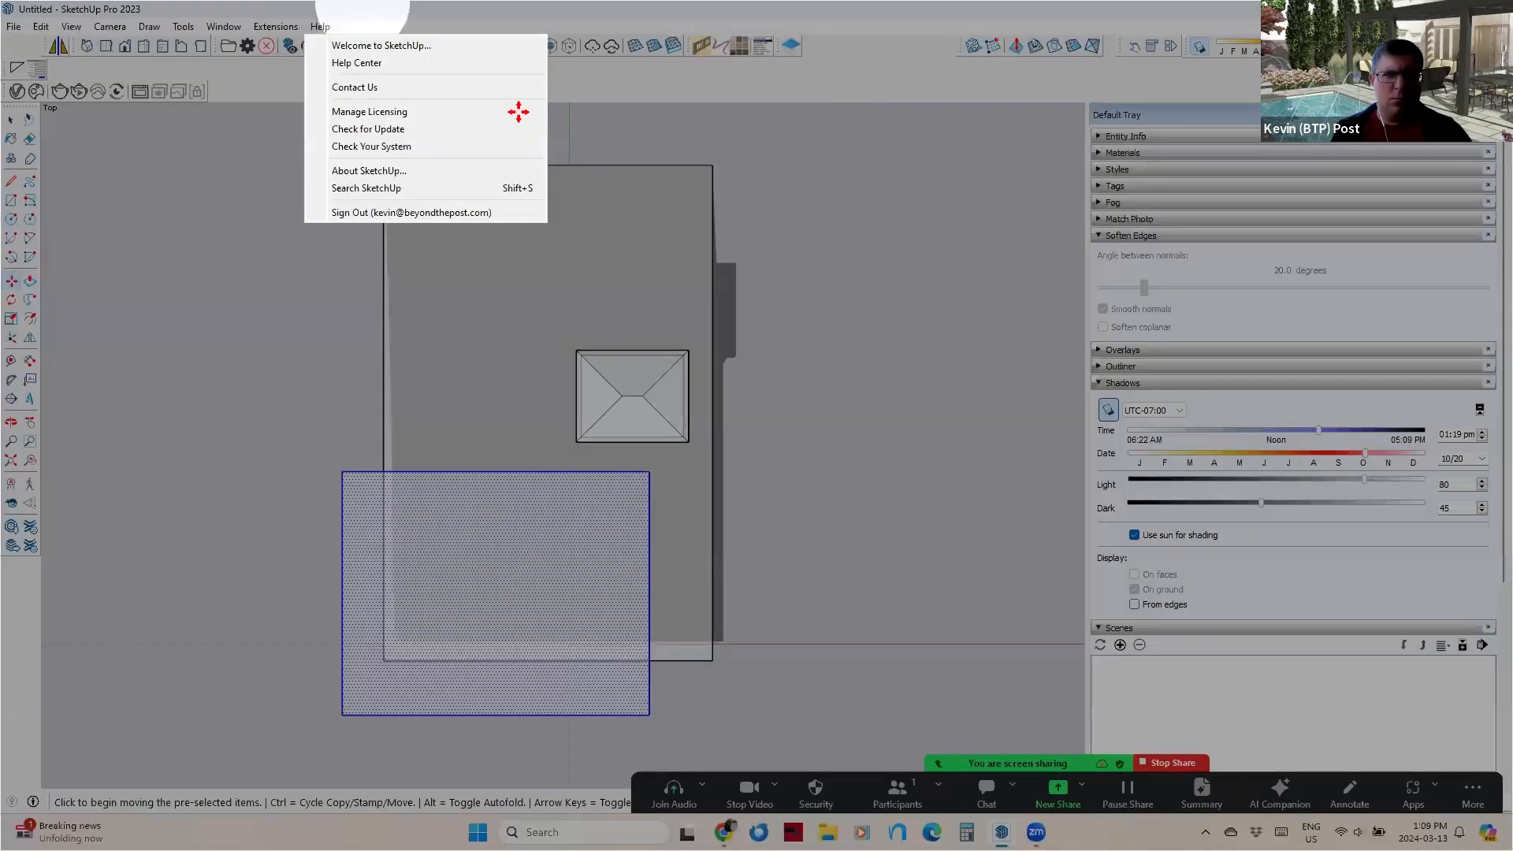
{"action": "left_click", "coordinate": [464, 572]}
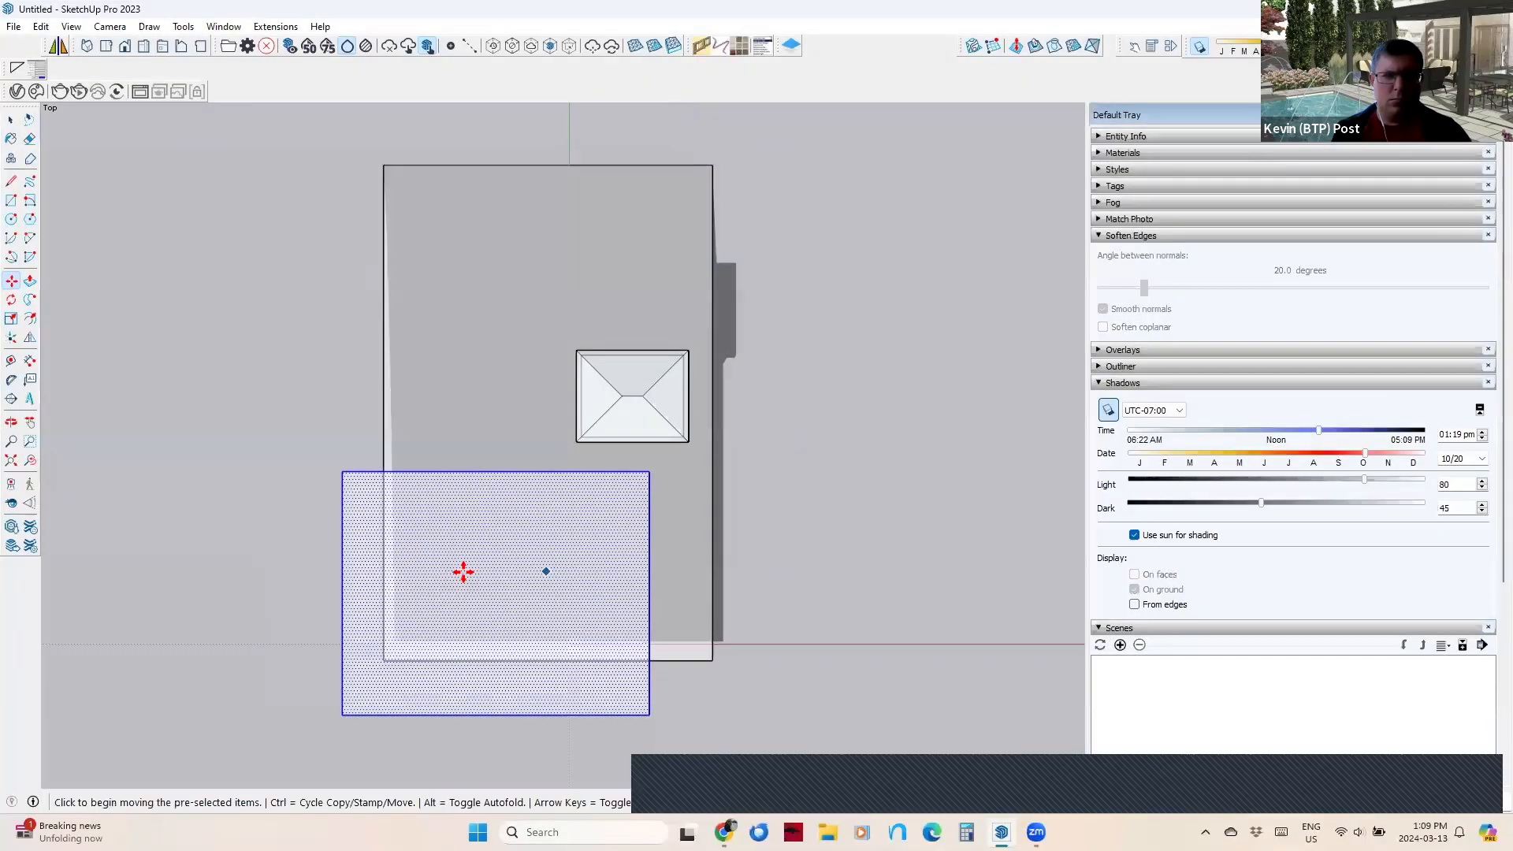
{"action": "left_click", "coordinate": [109, 27]}
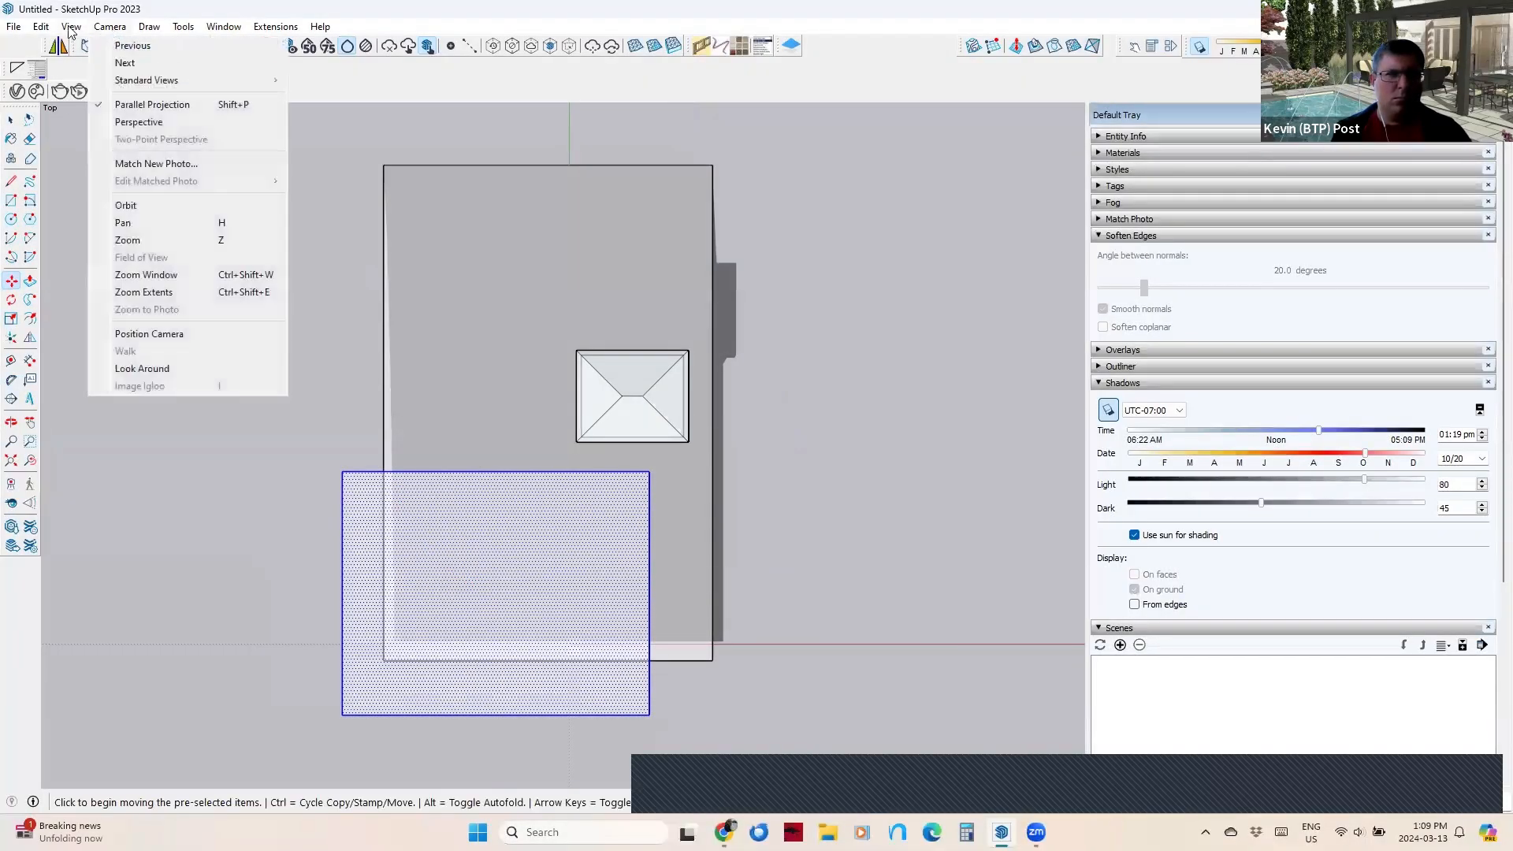
{"action": "left_click", "coordinate": [791, 91]}
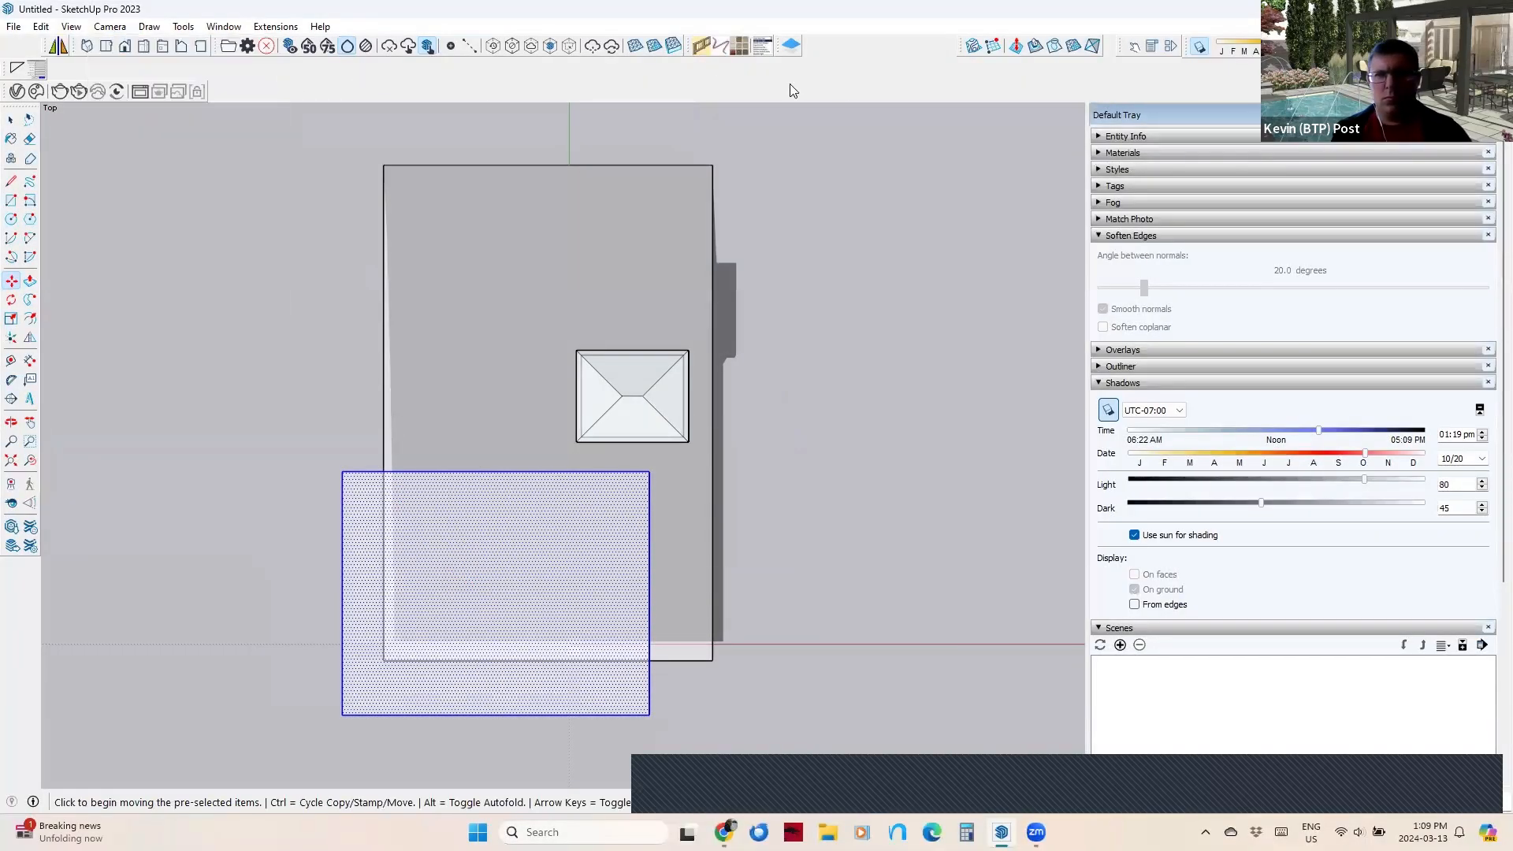
{"action": "left_click", "coordinate": [78, 29]}
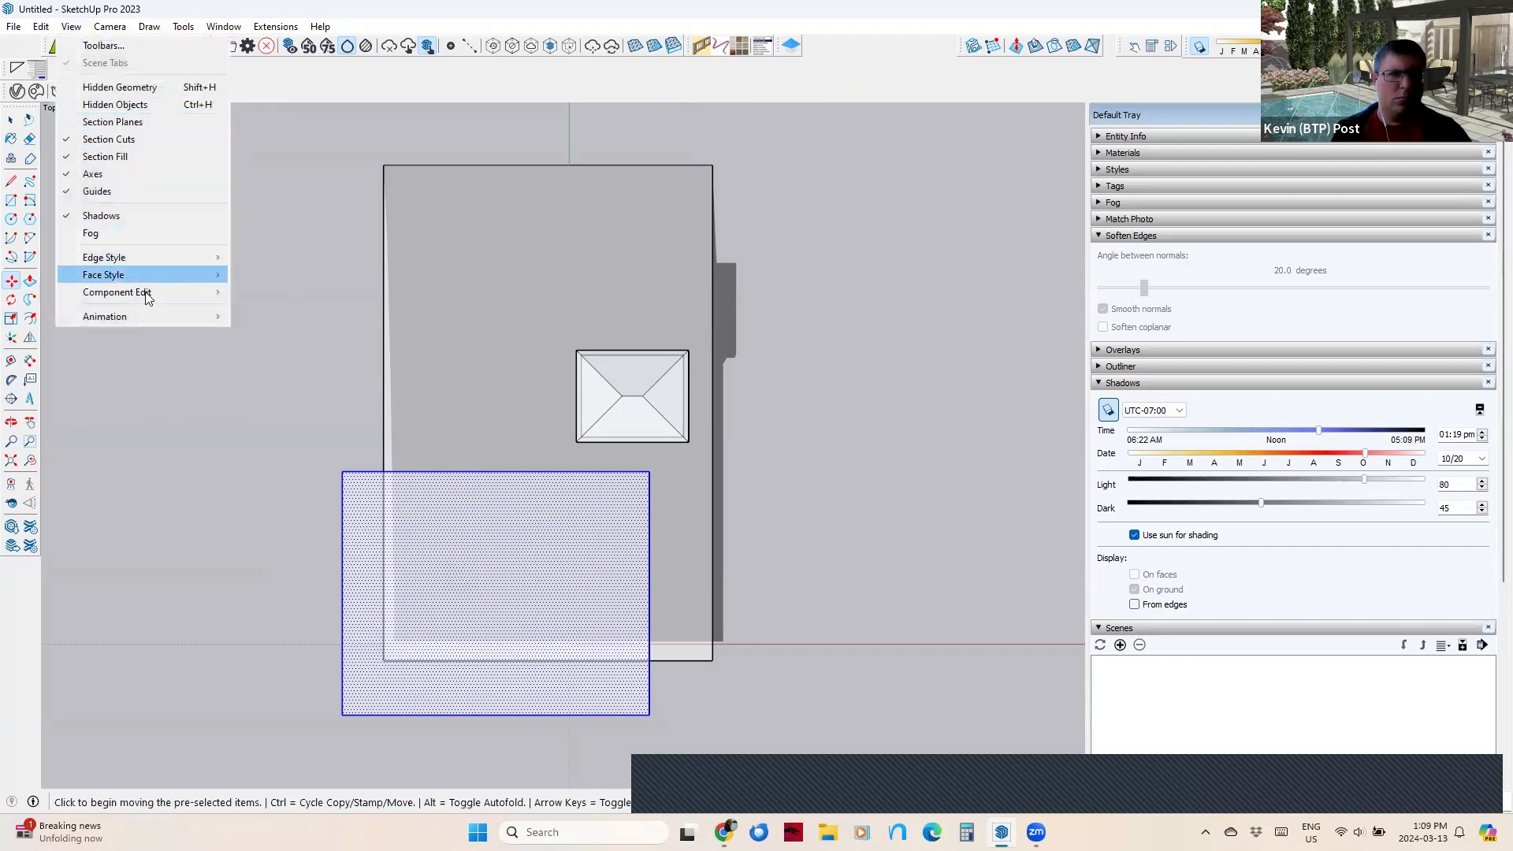
{"action": "mouse_move", "coordinate": [110, 26]}
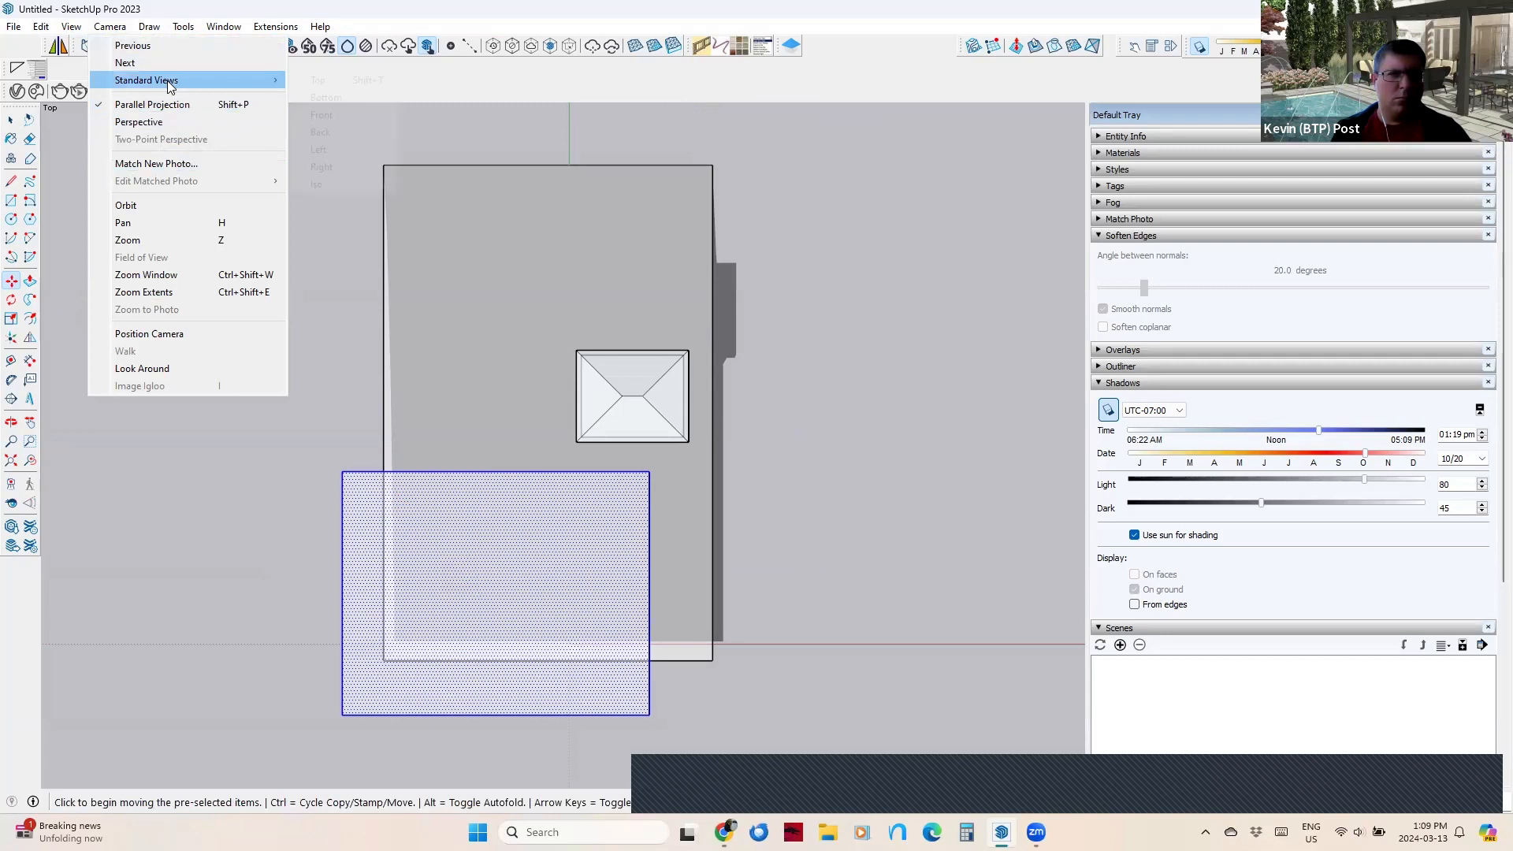
{"action": "mouse_move", "coordinate": [167, 80]}
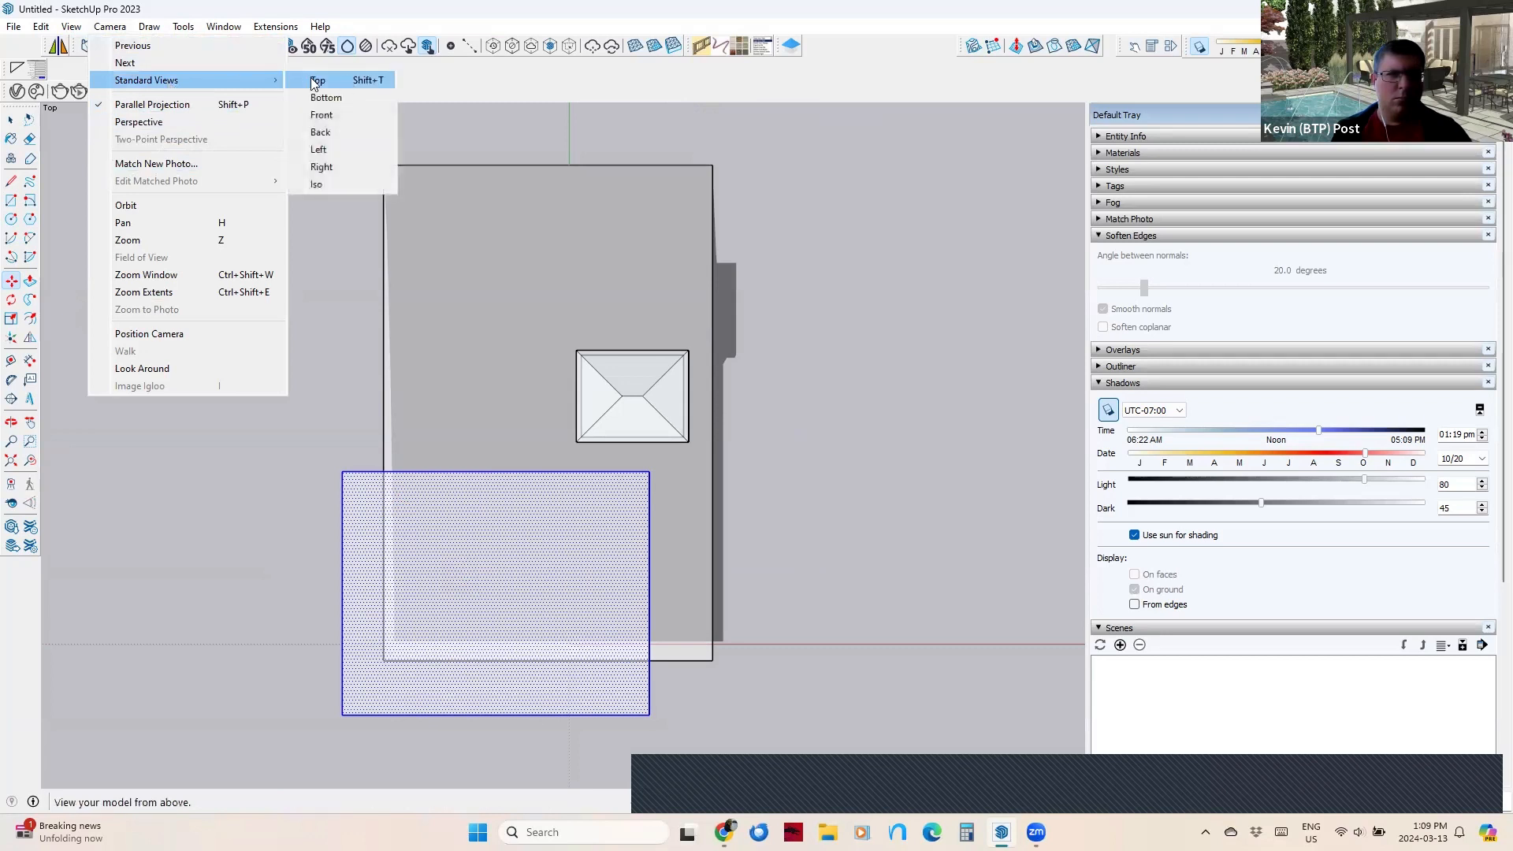
{"action": "left_click", "coordinate": [561, 69]}
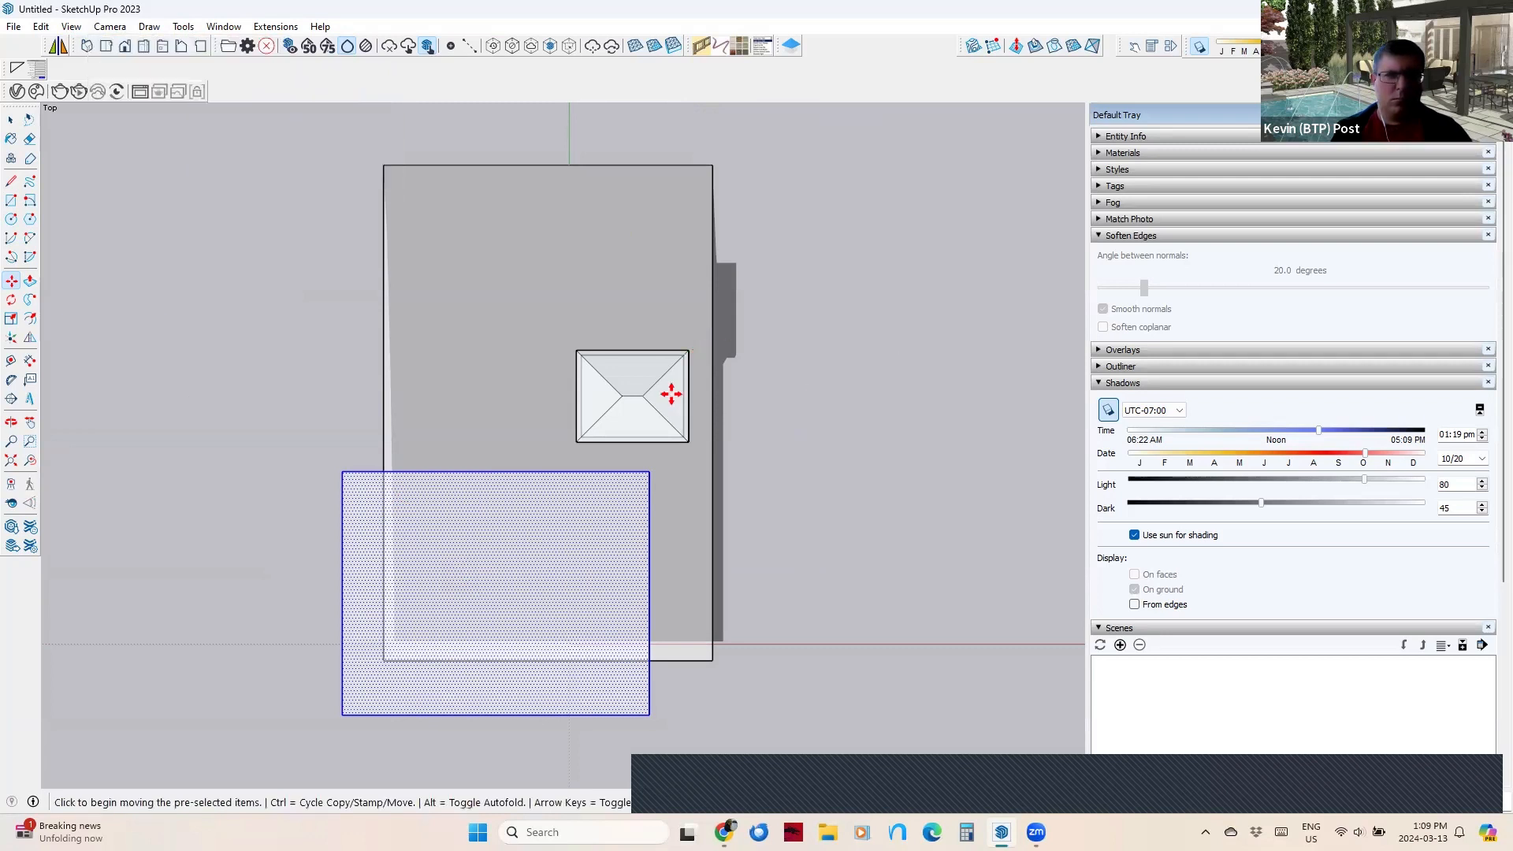
Draw two closed freehand contours on the raised rectangle, the smaller one nested inside the larger.
{"action": "left_click", "coordinate": [32, 184]}
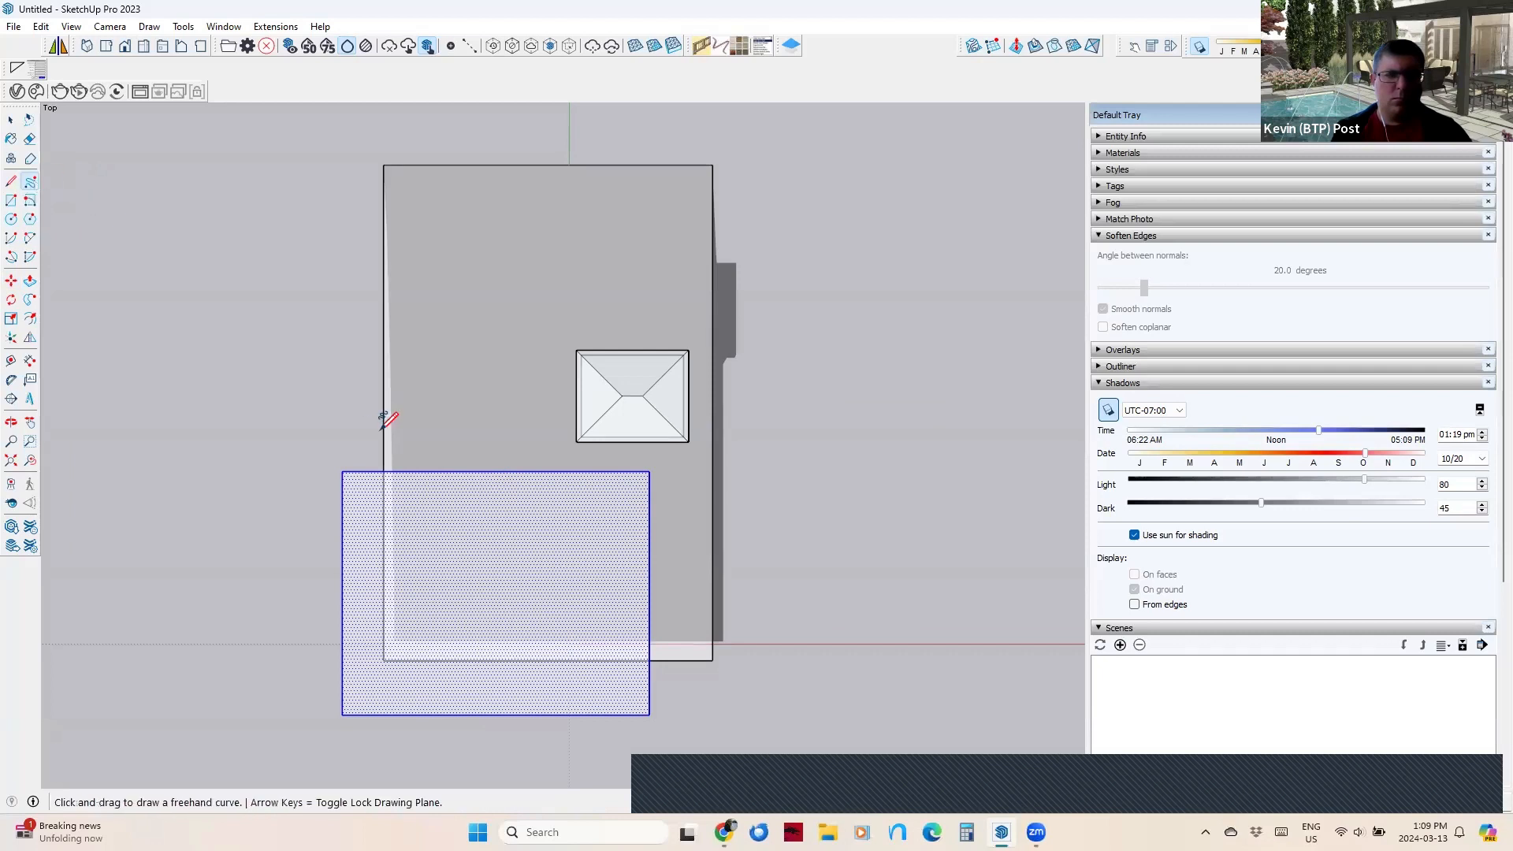
{"action": "left_click_drag", "start_coordinate": [532, 527], "coordinate": [434, 520]}
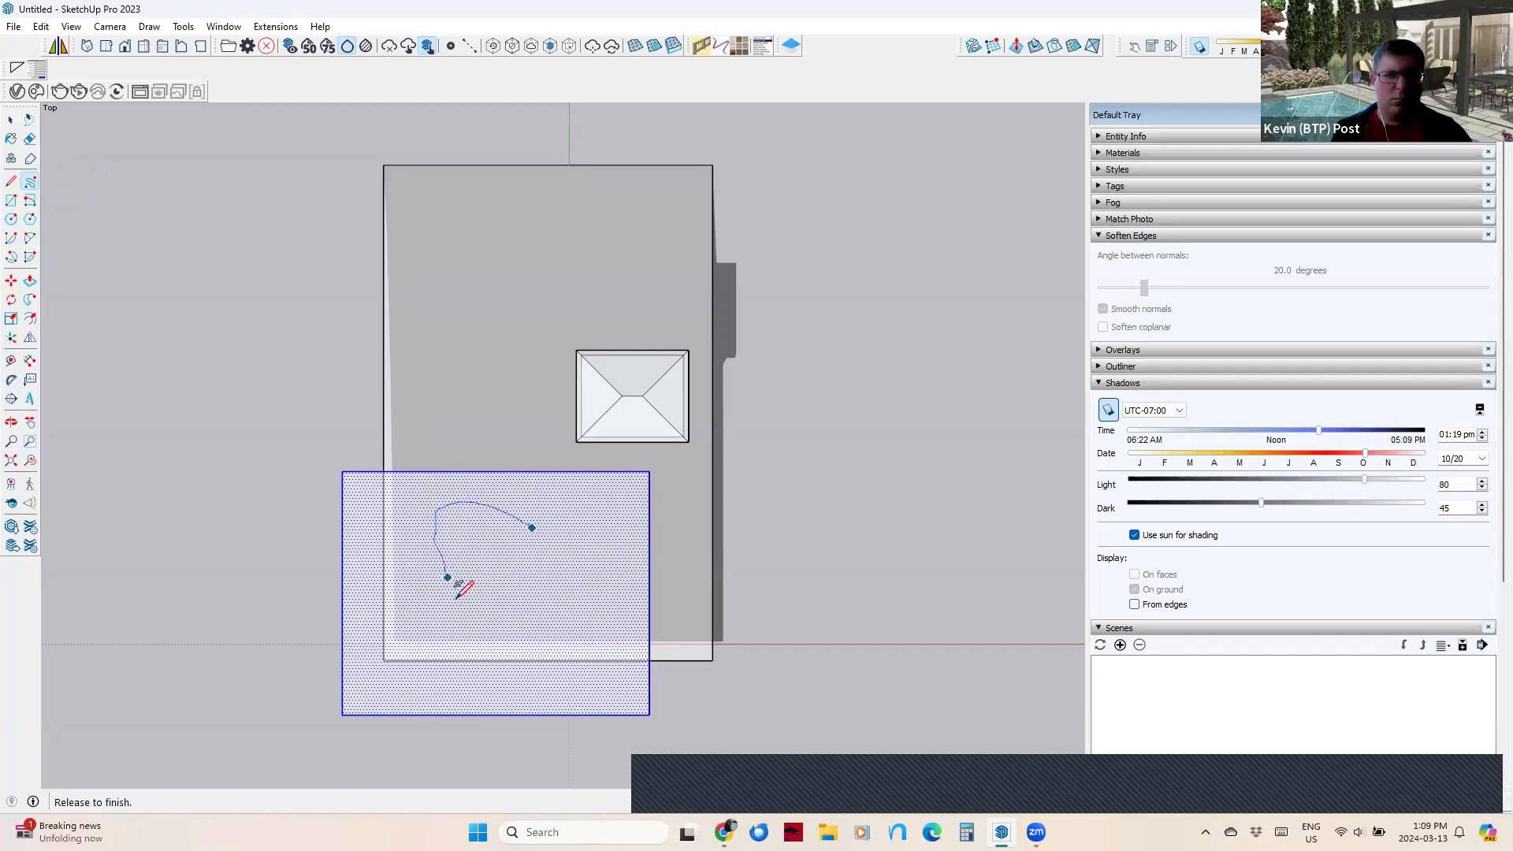
{"action": "left_click_drag", "start_coordinate": [532, 529], "coordinate": [532, 527]}
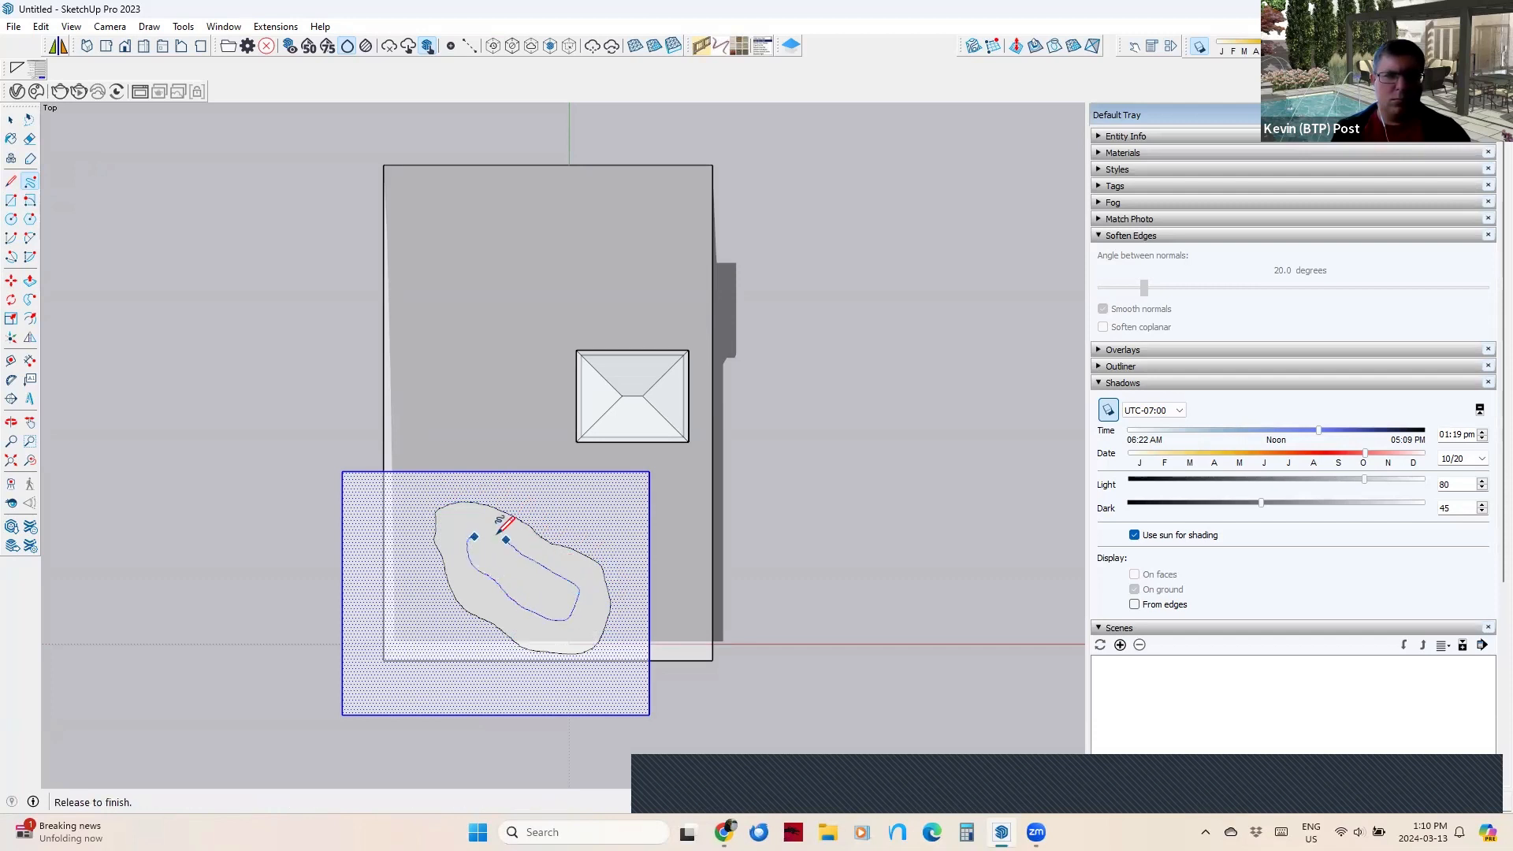
{"action": "left_click_drag", "start_coordinate": [476, 537], "coordinate": [479, 534]}
Push/Pull the ring between the two contours upward to form the lower terrain tier.
{"action": "scroll", "coordinate": [492, 582], "scroll_direction": "up", "scroll_amount": 5}
{"action": "middle_click_drag", "start_coordinate": [556, 630], "coordinate": [569, 623]}
{"action": "key", "text": "space"}
{"action": "middle_click_drag", "start_coordinate": [655, 567], "coordinate": [483, 520]}
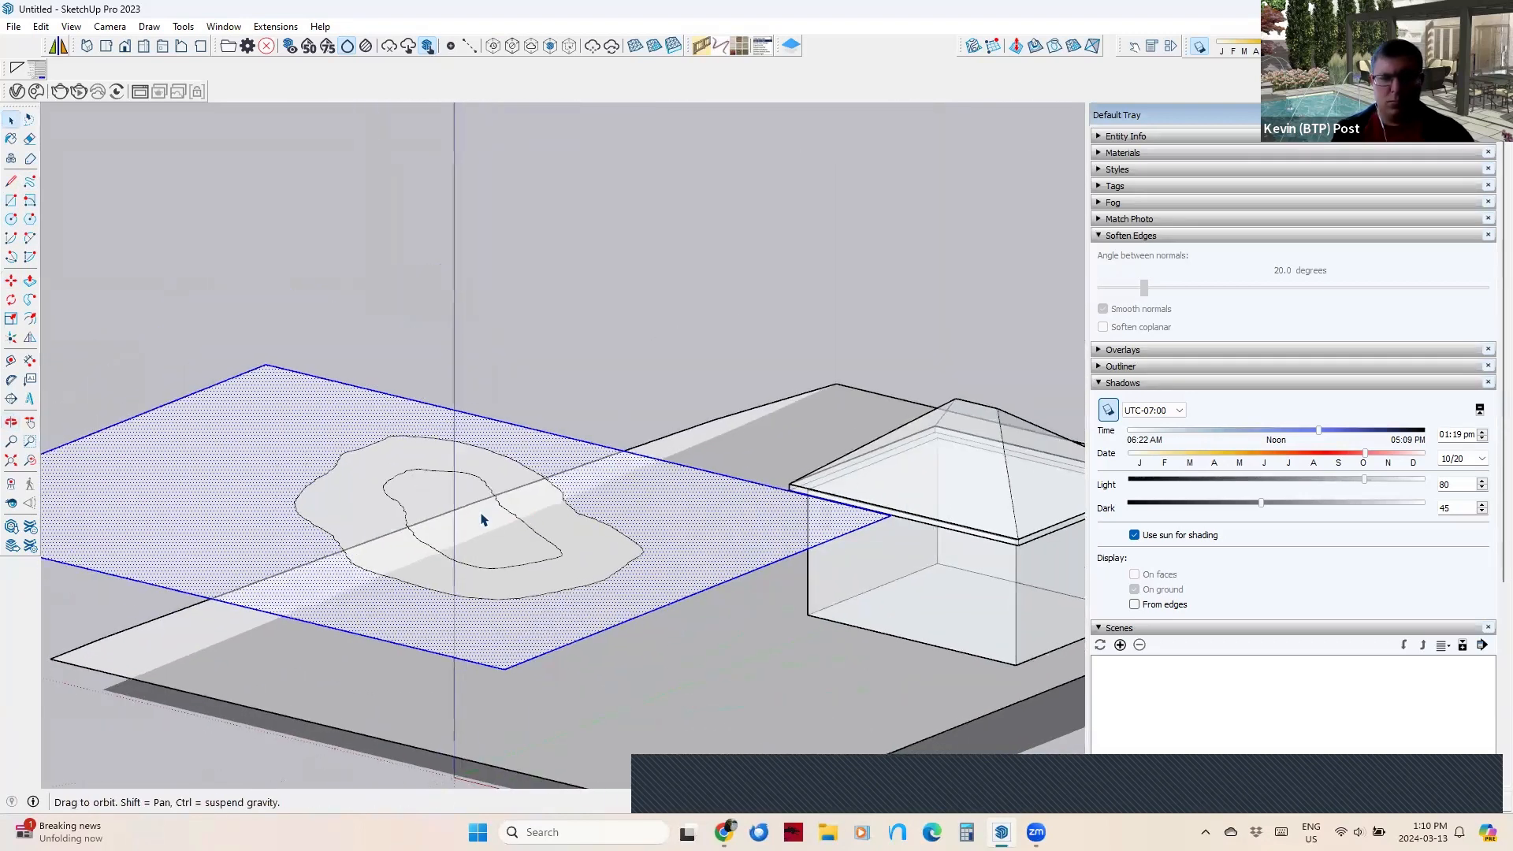
{"action": "key", "text": "p"}
{"action": "key", "text": "space"}
{"action": "left_click", "coordinate": [540, 506]}
{"action": "scroll", "coordinate": [540, 509], "scroll_direction": "up", "scroll_amount": 2}
{"action": "key", "text": "p"}
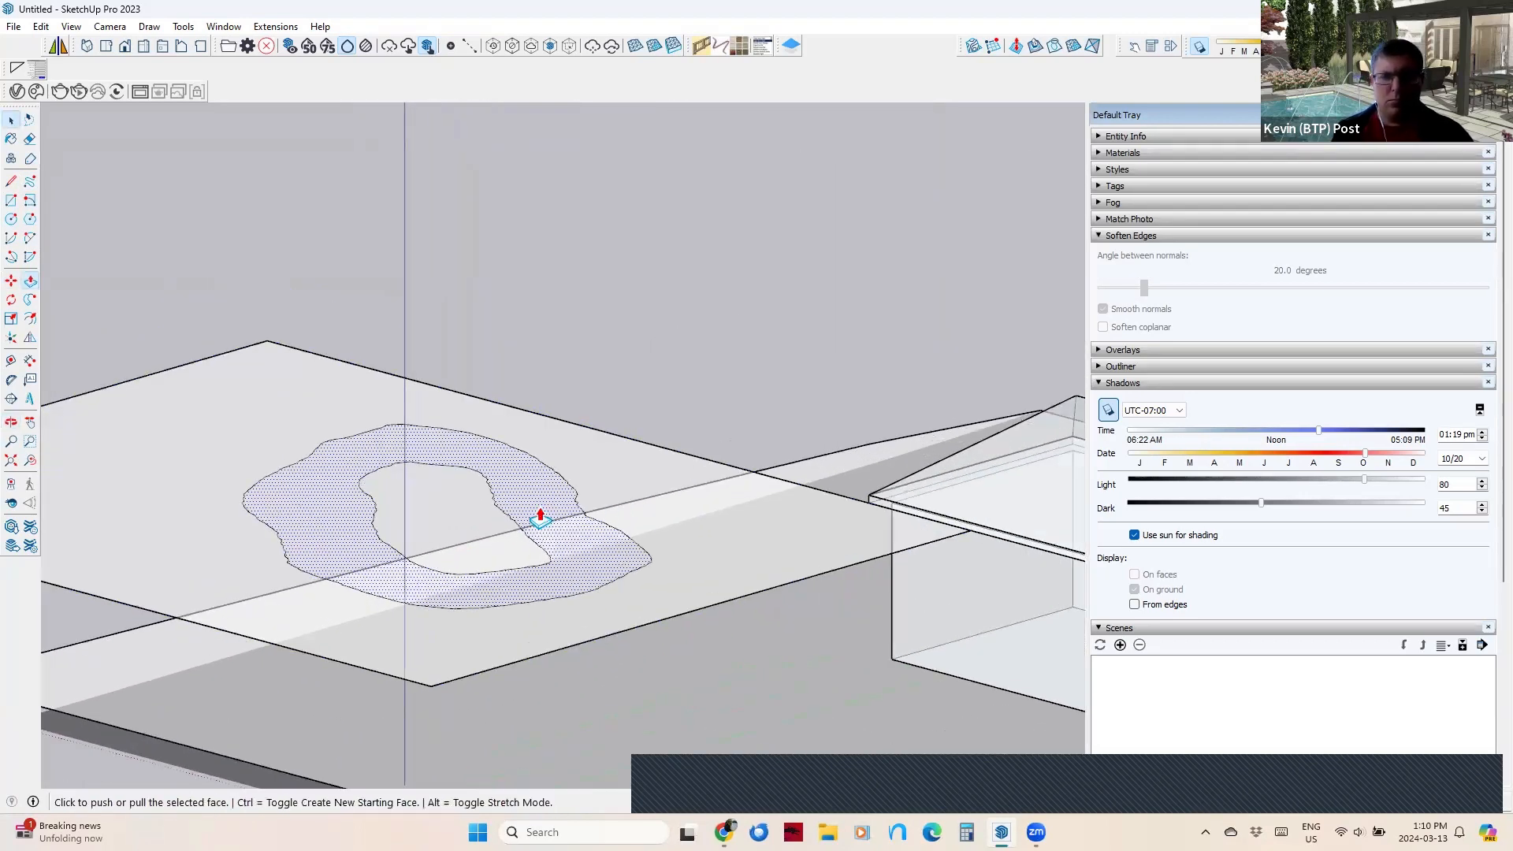
{"action": "left_click", "coordinate": [540, 516]}
{"action": "key", "text": "Escape"}
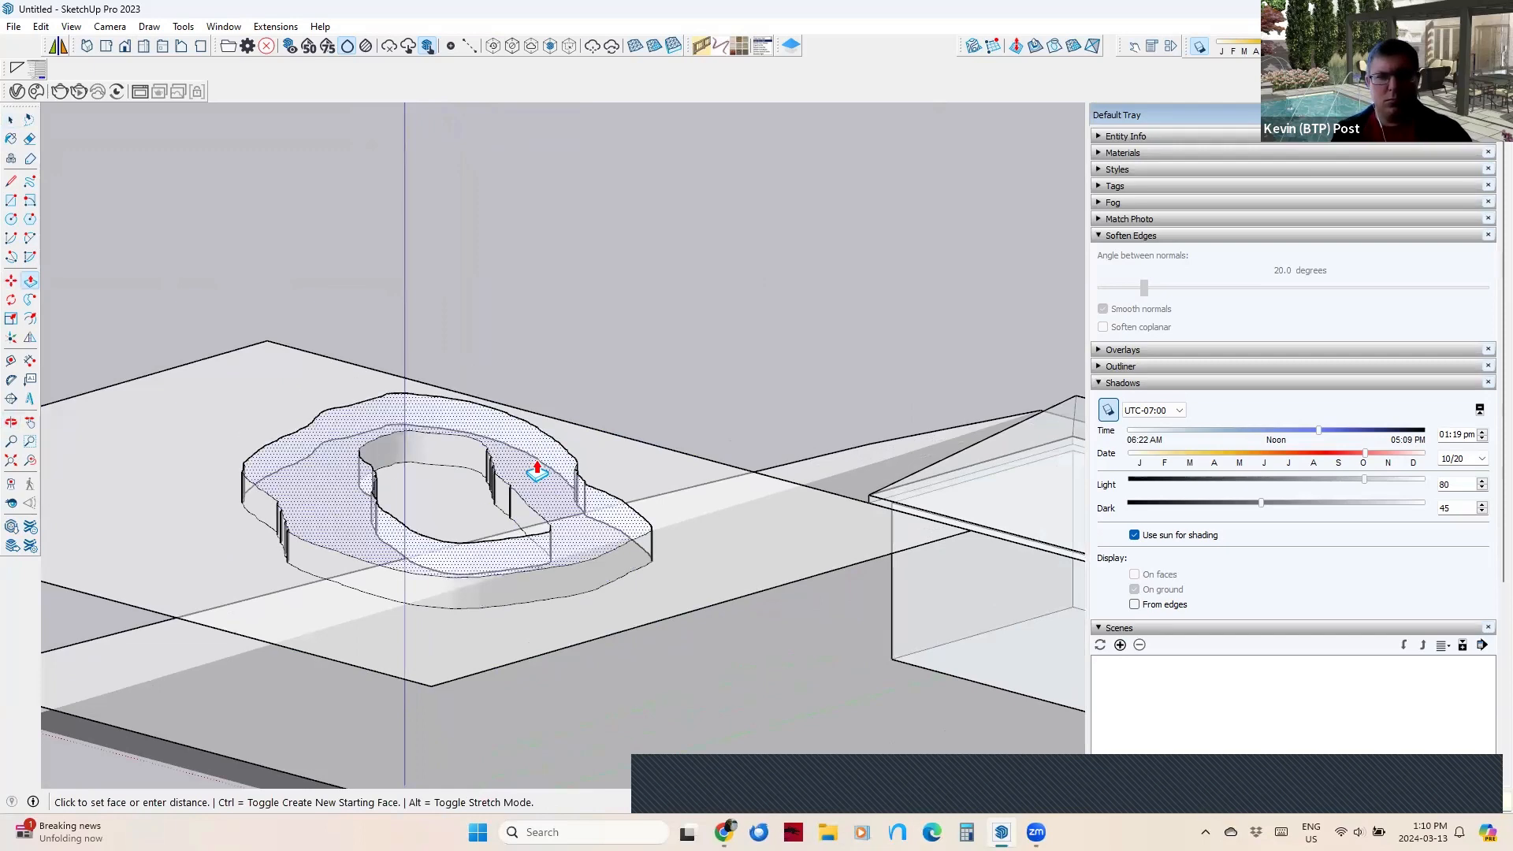
Push/Pull the inner contour's face above the ring to form the upper terrain tier.
{"action": "left_click", "coordinate": [456, 508]}
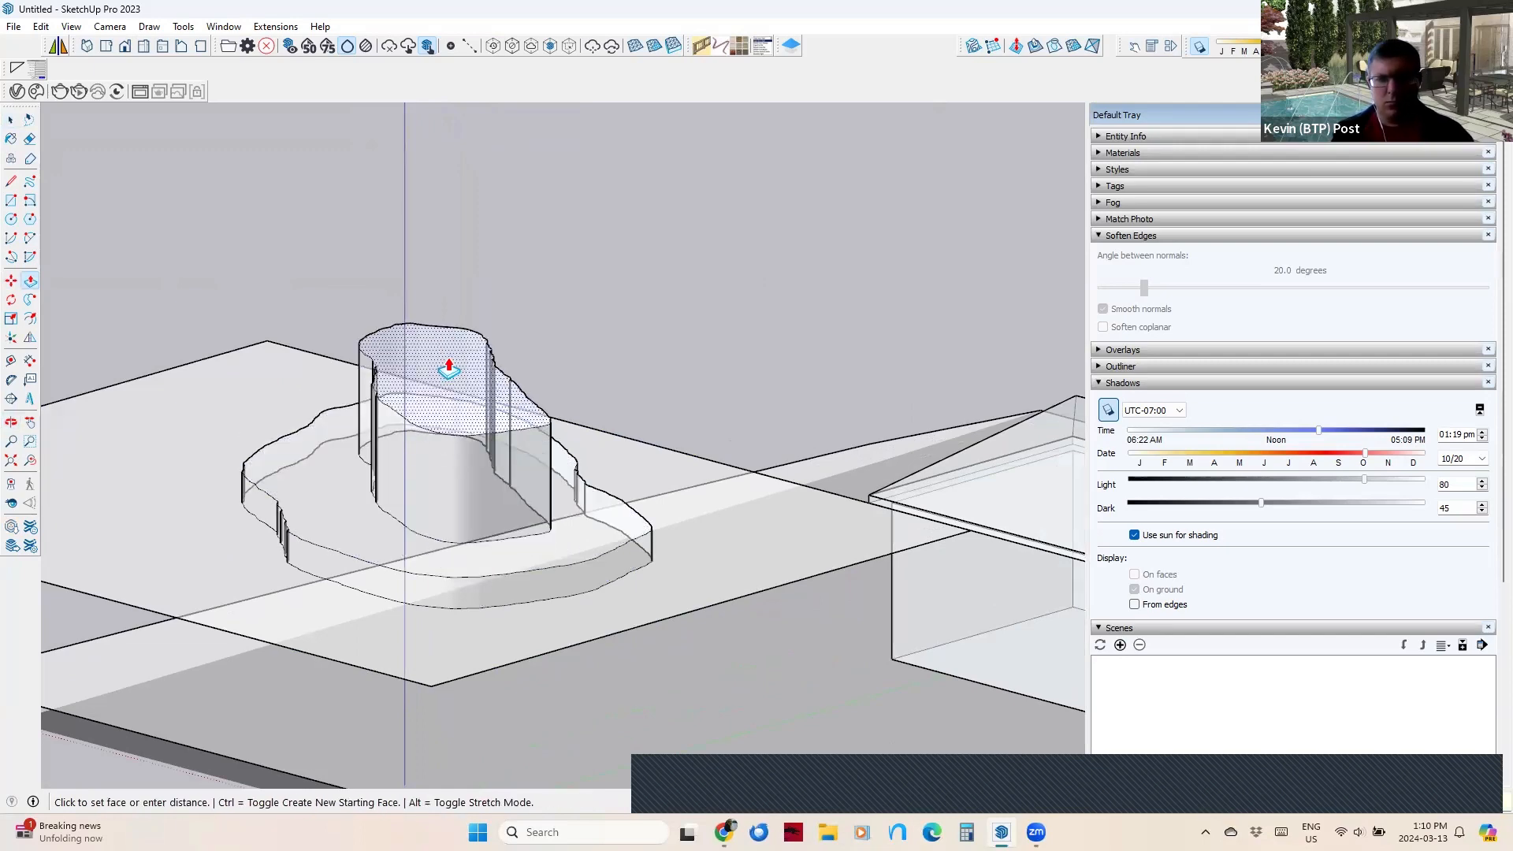
{"action": "middle_click_drag", "start_coordinate": [692, 490], "coordinate": [533, 364]}
{"action": "left_click", "coordinate": [533, 363]}
Turn off the X-ray face style.
{"action": "left_click", "coordinate": [71, 26]}
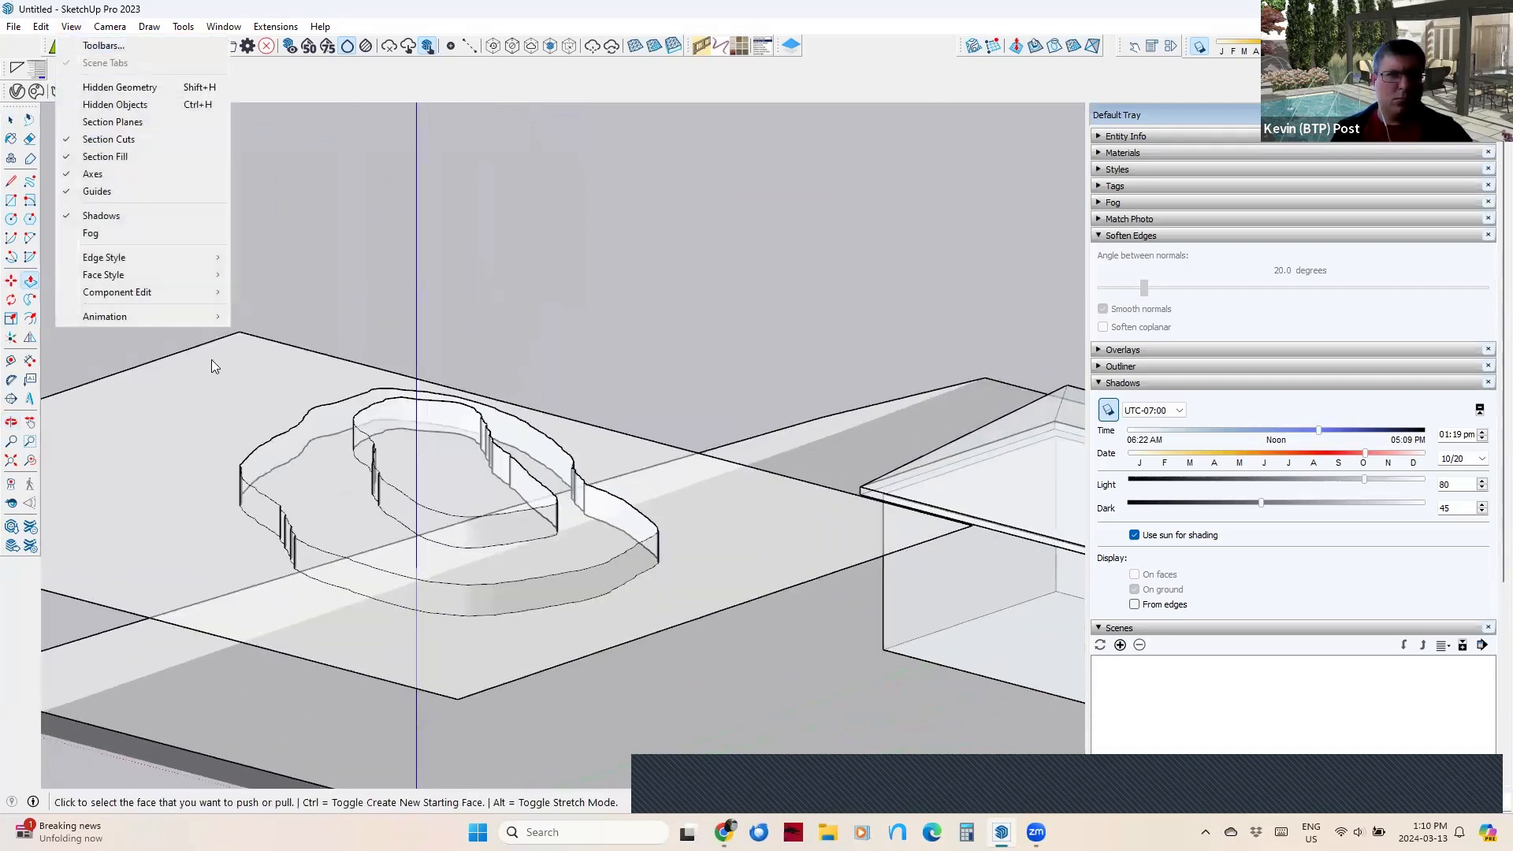
{"action": "mouse_move", "coordinate": [157, 275]}
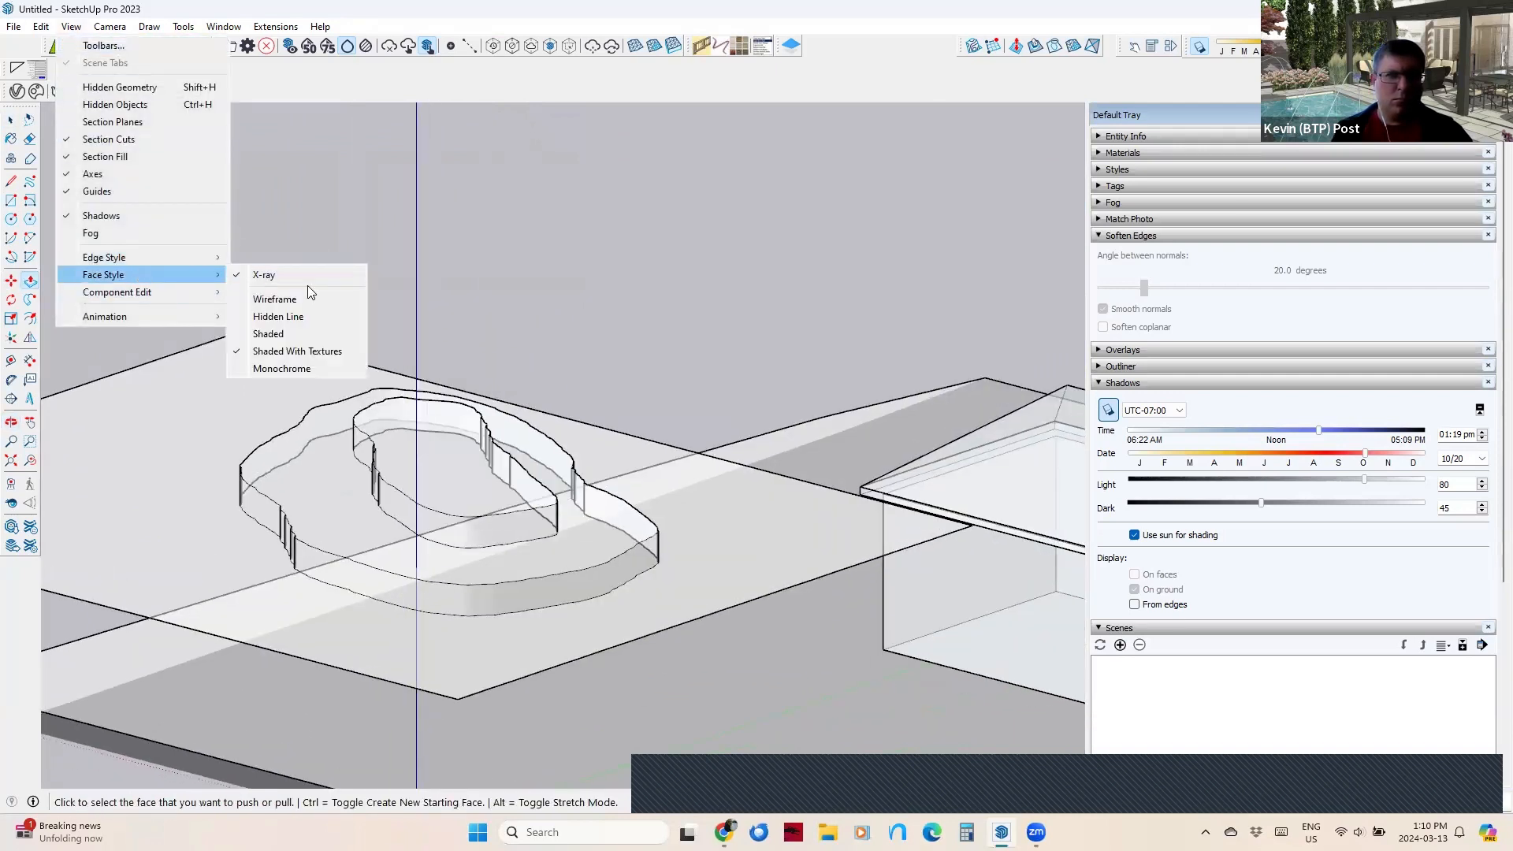
{"action": "left_click", "coordinate": [283, 275]}
Draw a straight line lengthwise along the middle of the upper tier's top face.
{"action": "middle_click_drag", "start_coordinate": [523, 557], "coordinate": [503, 591]}
{"action": "scroll", "coordinate": [533, 557], "scroll_direction": "up", "scroll_amount": 6}
{"action": "key", "text": "space"}
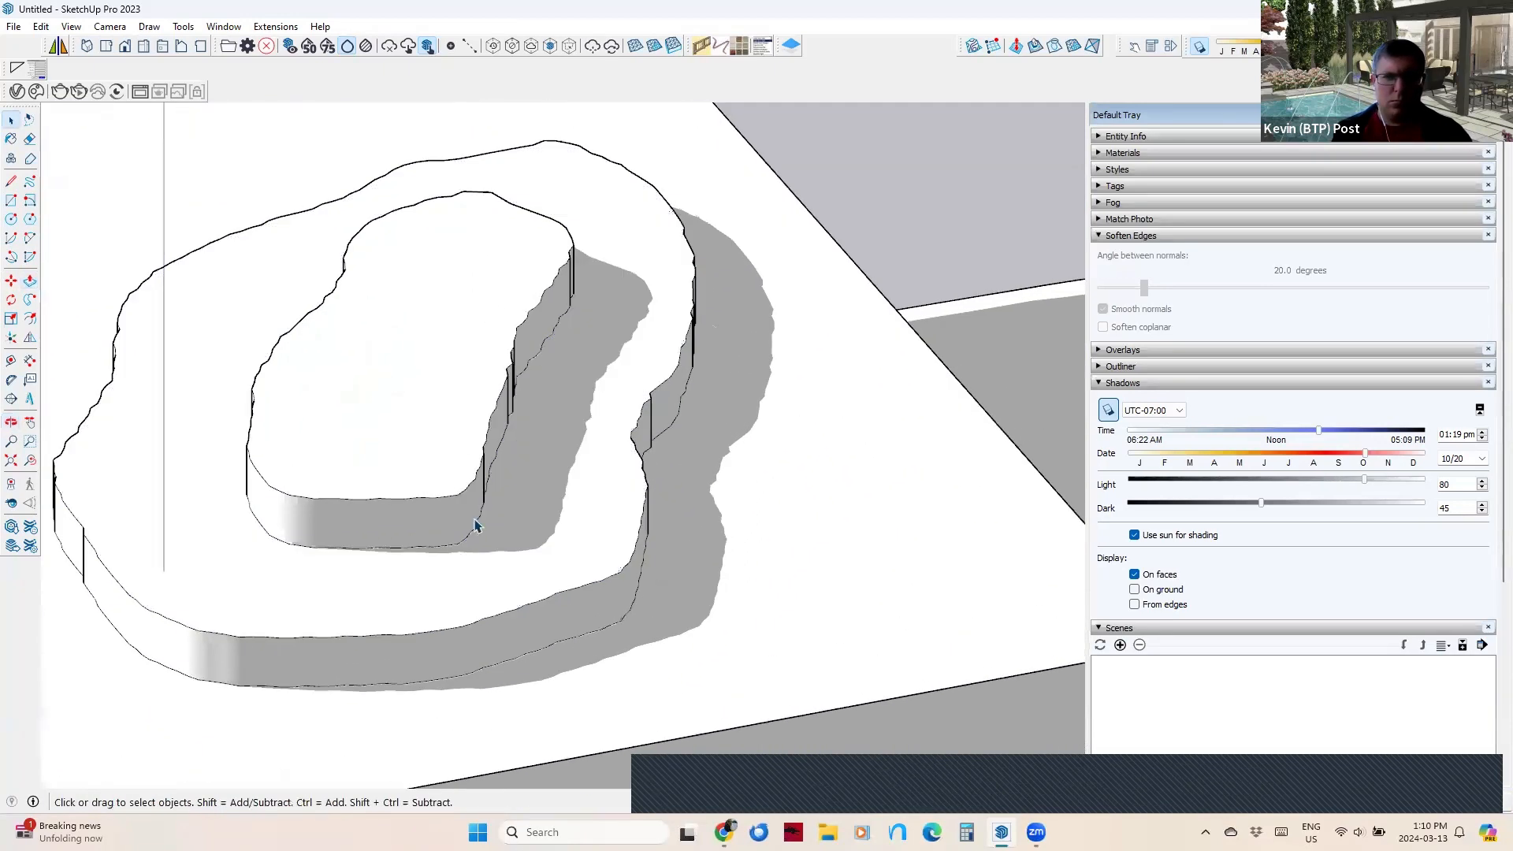
{"action": "middle_click_drag", "start_coordinate": [475, 526], "coordinate": [427, 475]}
{"action": "key", "text": "l"}
{"action": "middle_click_drag", "start_coordinate": [396, 574], "coordinate": [381, 462]}
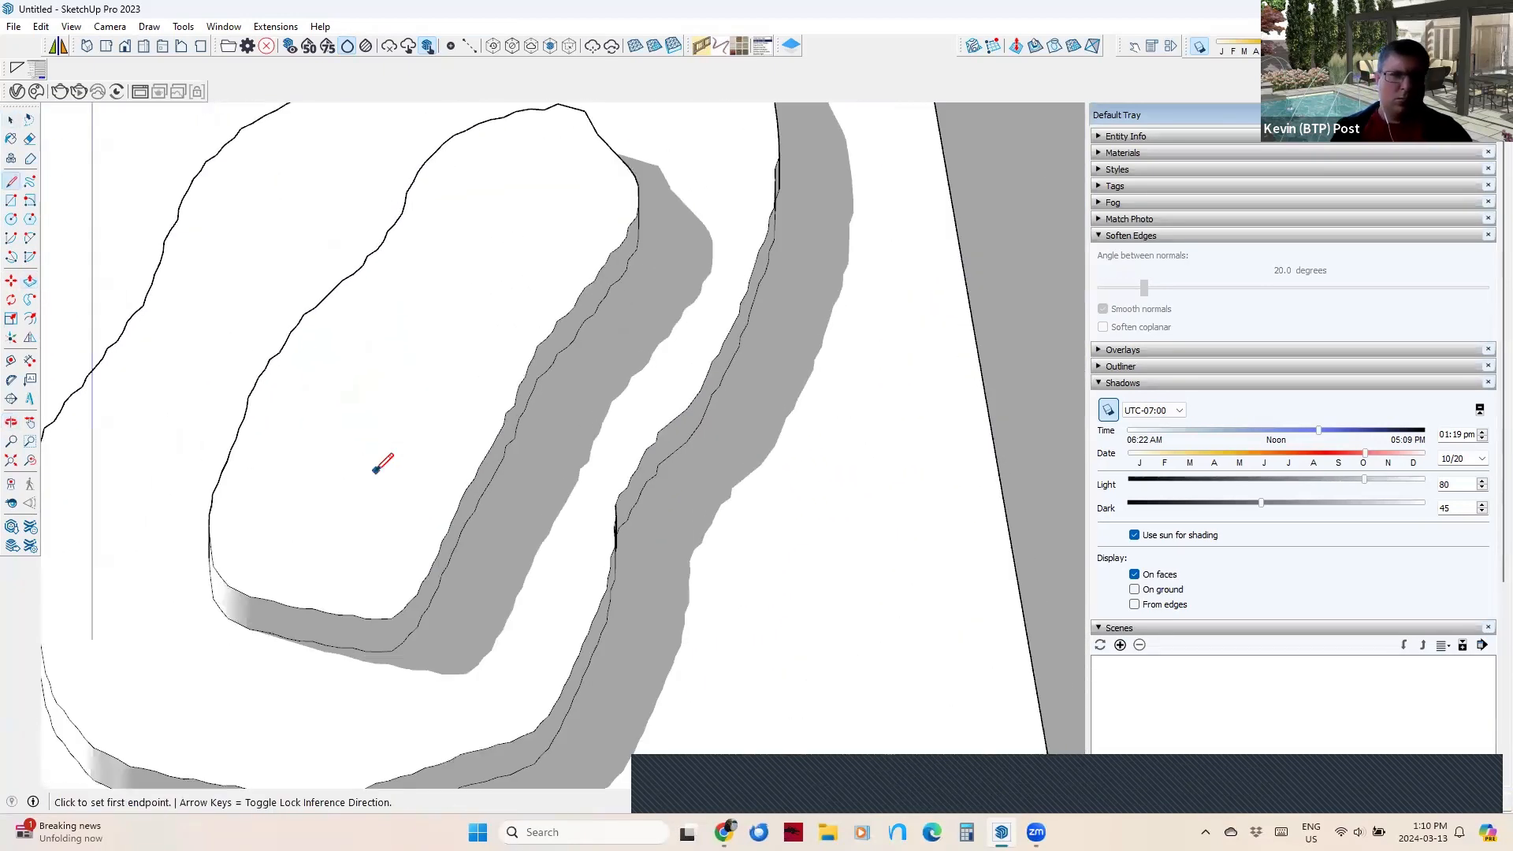
{"action": "key", "text": "space"}
{"action": "middle_click_drag", "start_coordinate": [418, 396], "coordinate": [424, 391]}
Move the line on the upper tier straight up along the blue axis, above the mound.
{"action": "left_click", "coordinate": [424, 392]}
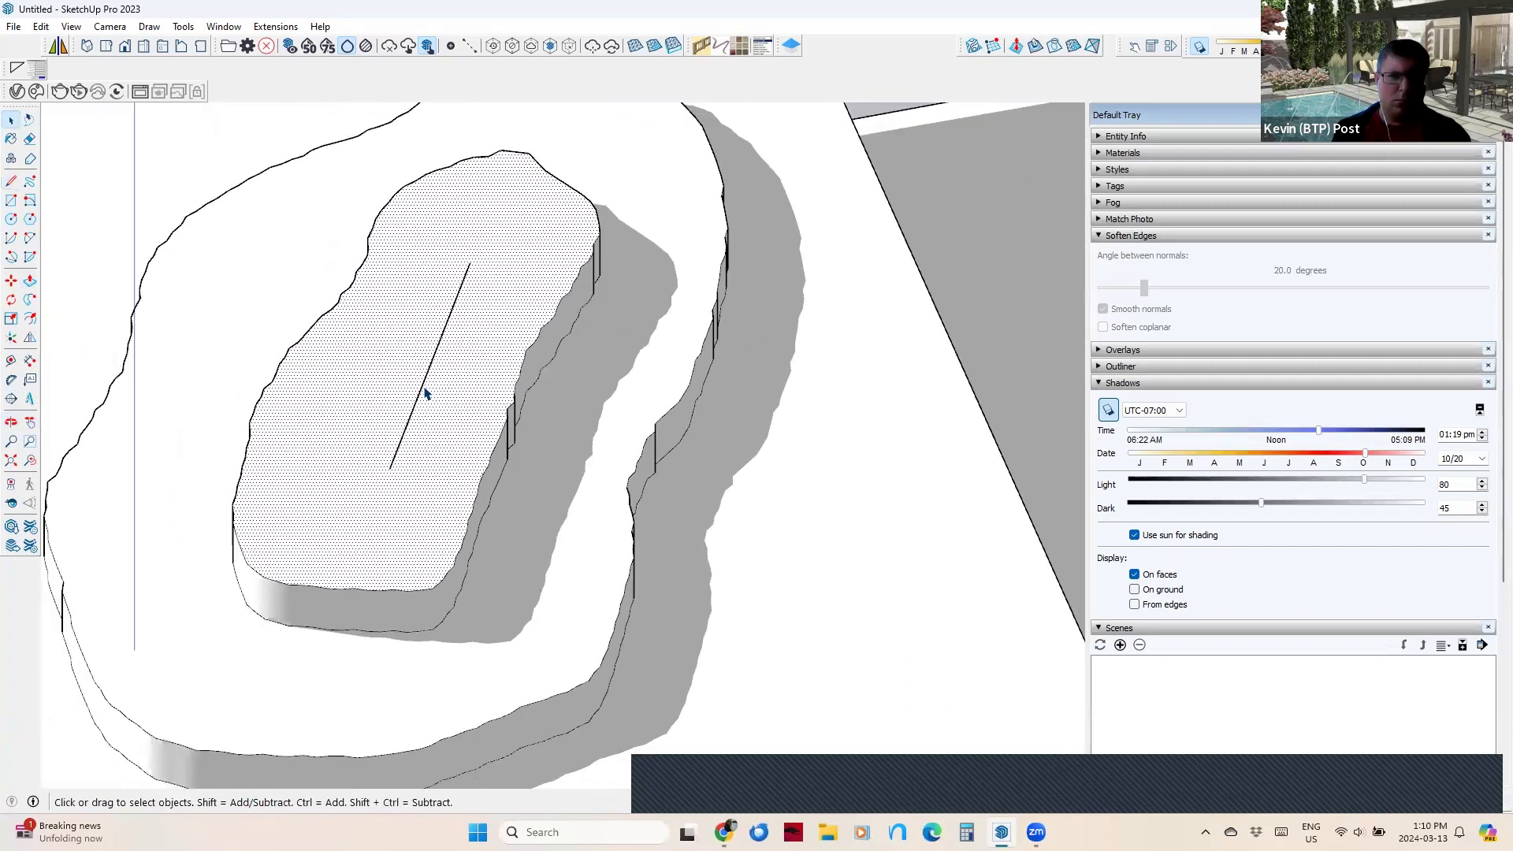
{"action": "left_click", "coordinate": [423, 394]}
{"action": "middle_click_drag", "start_coordinate": [425, 466], "coordinate": [460, 310]}
{"action": "key", "text": "m"}
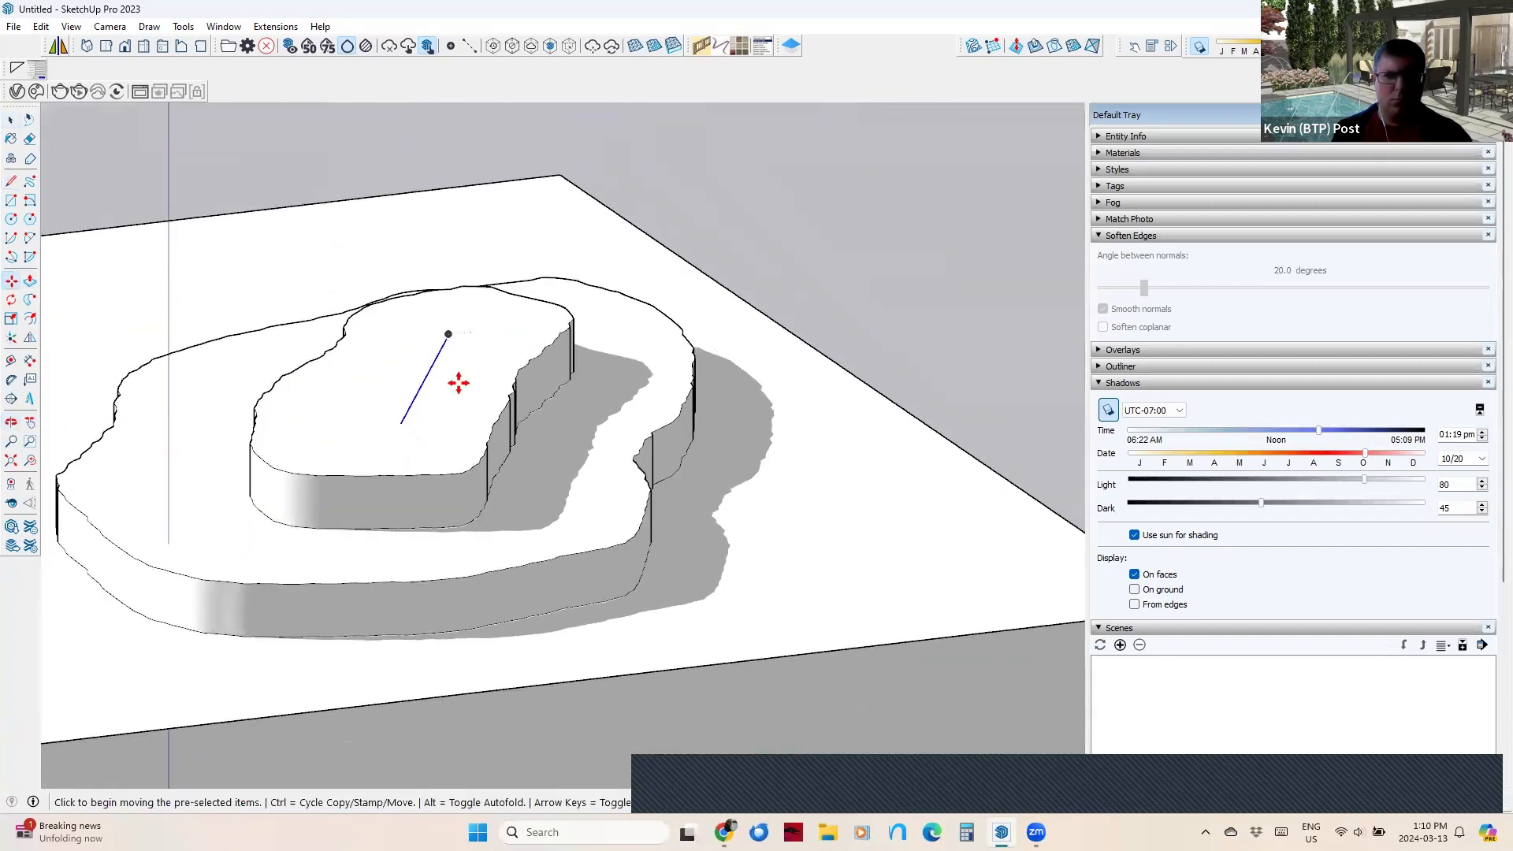
{"action": "left_click", "coordinate": [431, 365]}
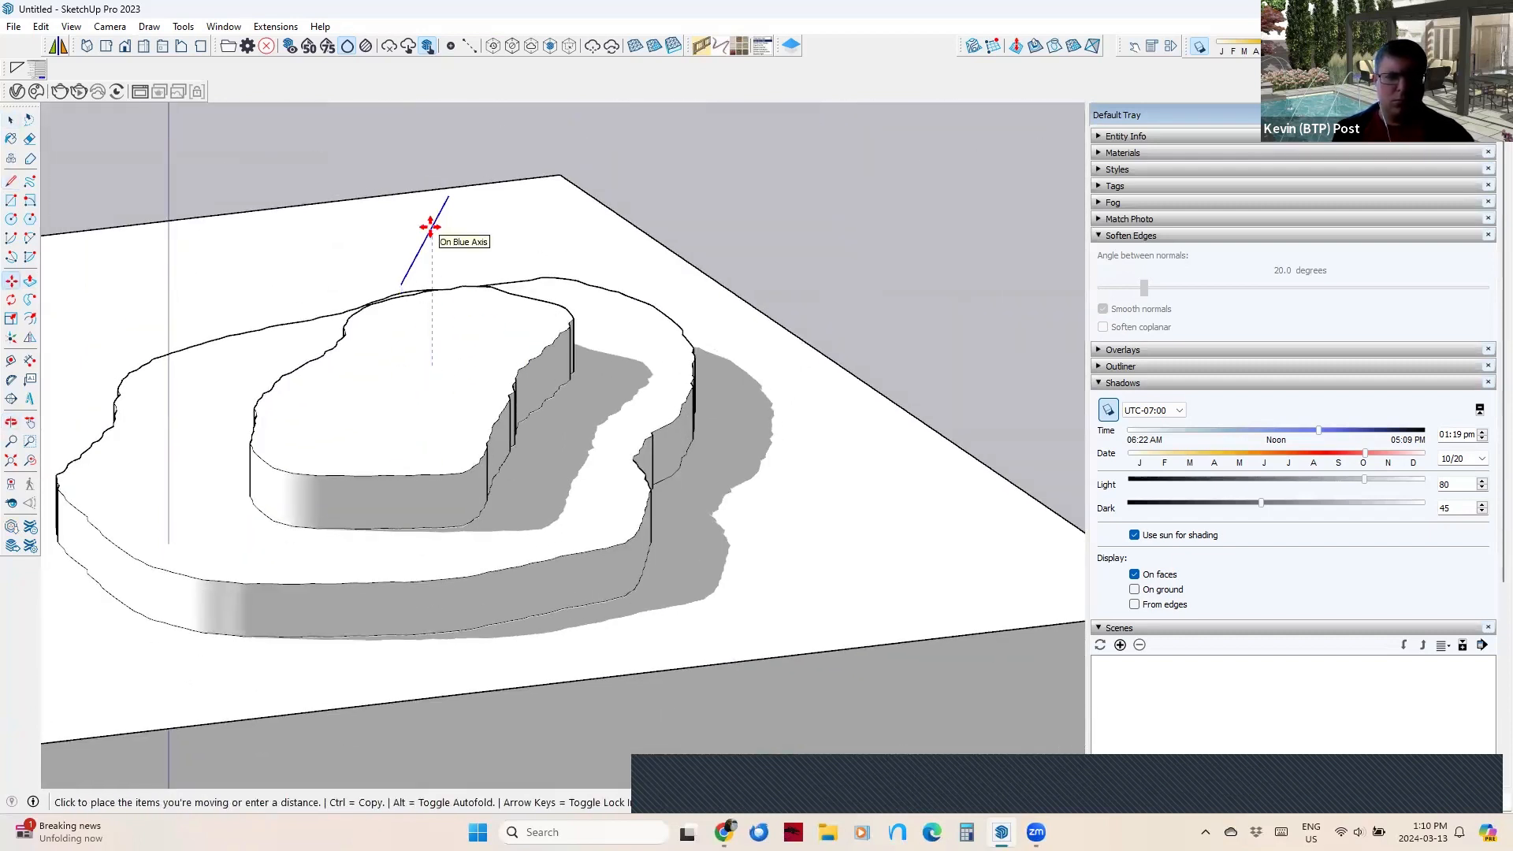
Select all connected geometry of the stepped mound and its base rectangle, and make it a group.
{"action": "middle_click_drag", "start_coordinate": [204, 229], "coordinate": [761, 476]}
{"action": "key", "text": "space"}
{"action": "left_click", "coordinate": [547, 465]}
{"action": "triple_click", "coordinate": [761, 476]}
{"action": "right_click", "coordinate": [762, 474]}
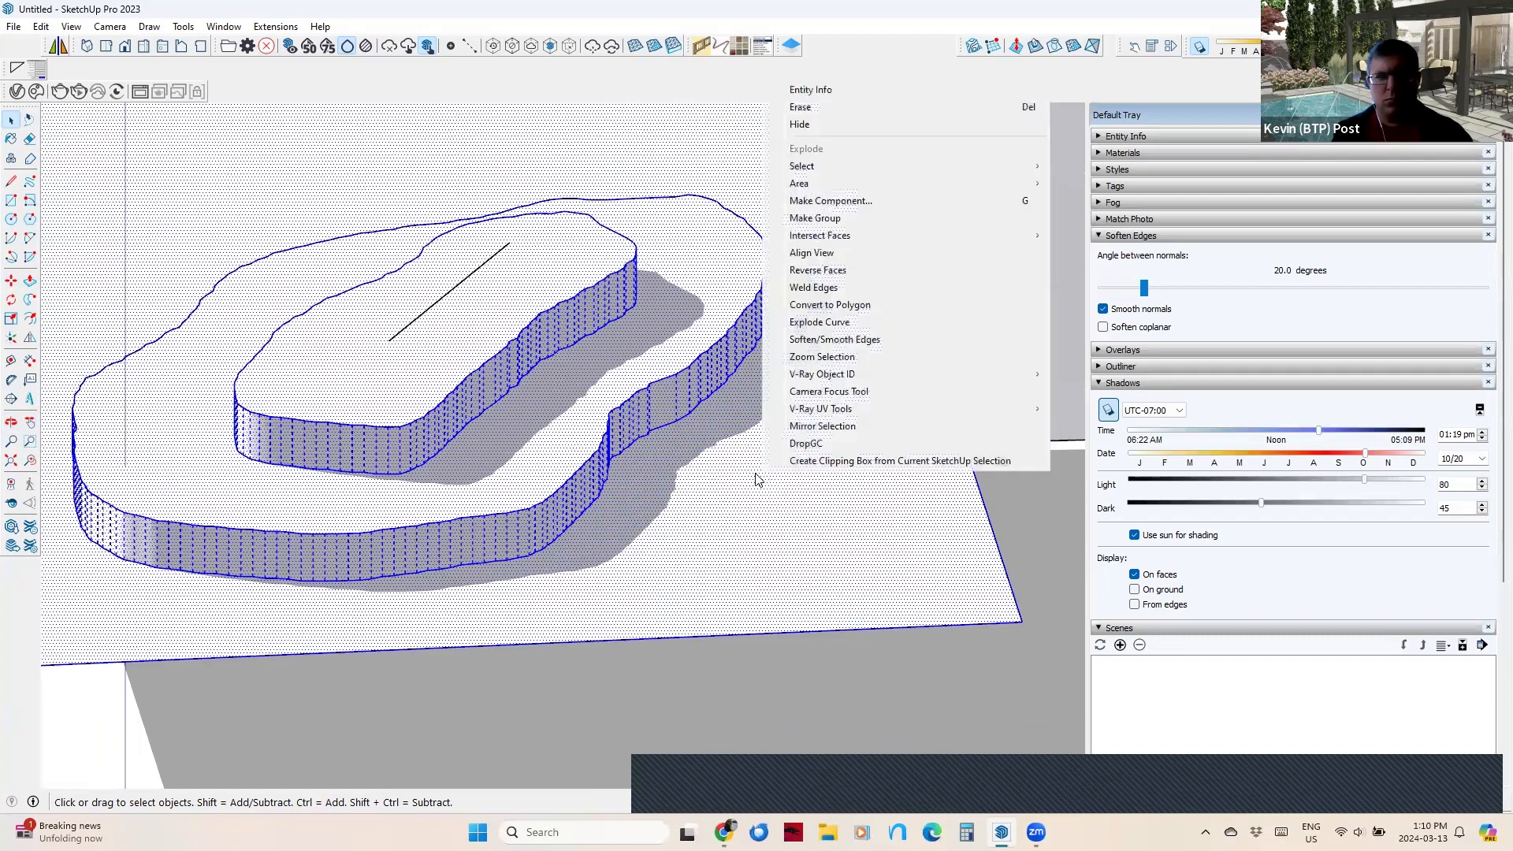
{"action": "left_click", "coordinate": [857, 227]}
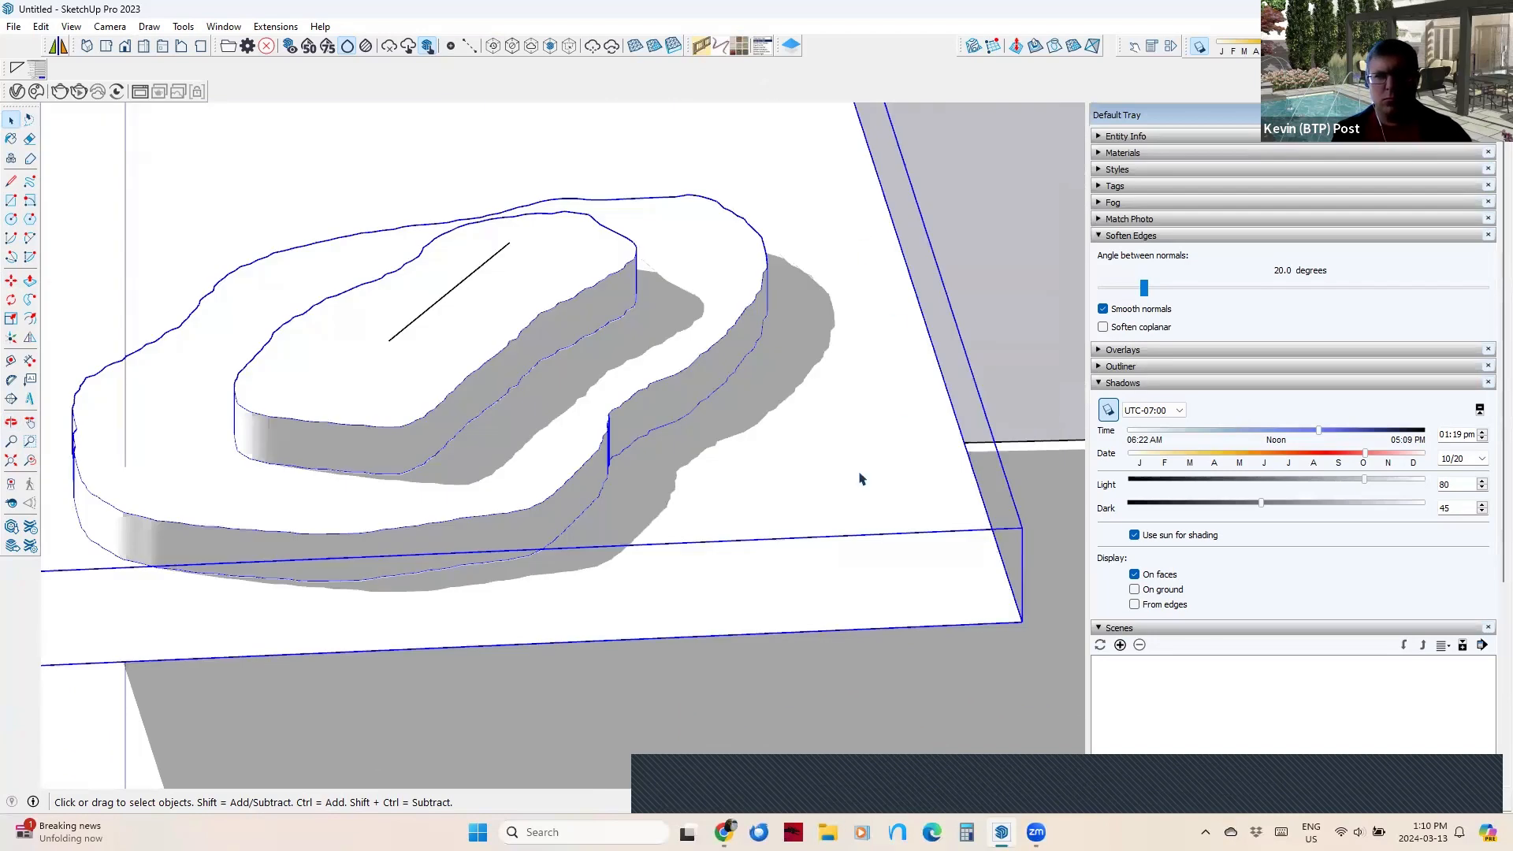
{"action": "middle_click_drag", "start_coordinate": [747, 476], "coordinate": [709, 484]}
{"action": "scroll", "coordinate": [713, 477], "scroll_direction": "down", "scroll_amount": 5}
{"action": "key", "text": "l"}
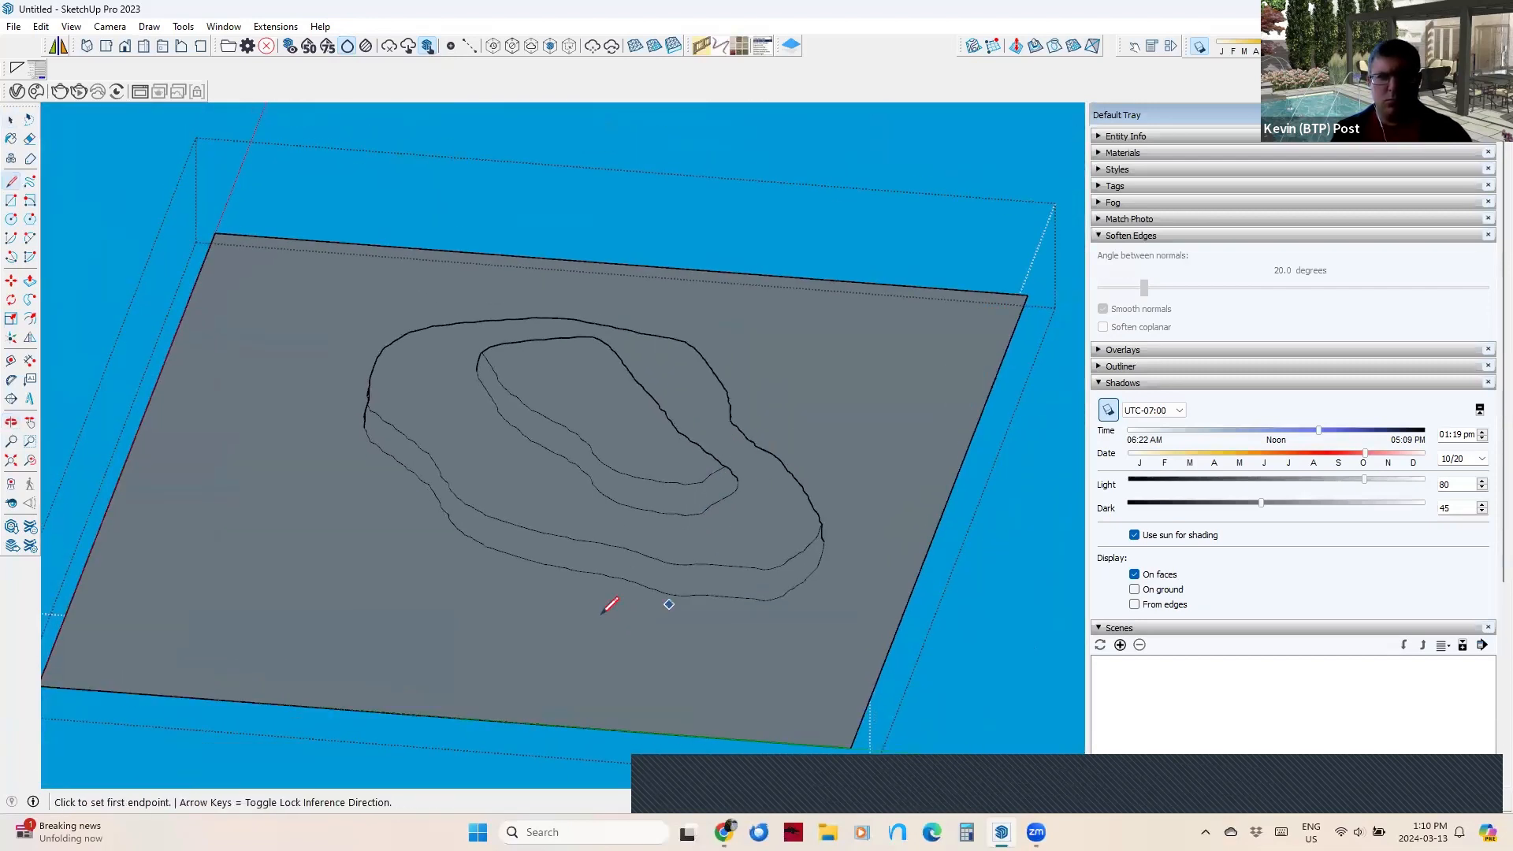
{"action": "middle_click_drag", "start_coordinate": [676, 572], "coordinate": [218, 138]}
{"action": "left_click", "coordinate": [74, 27]}
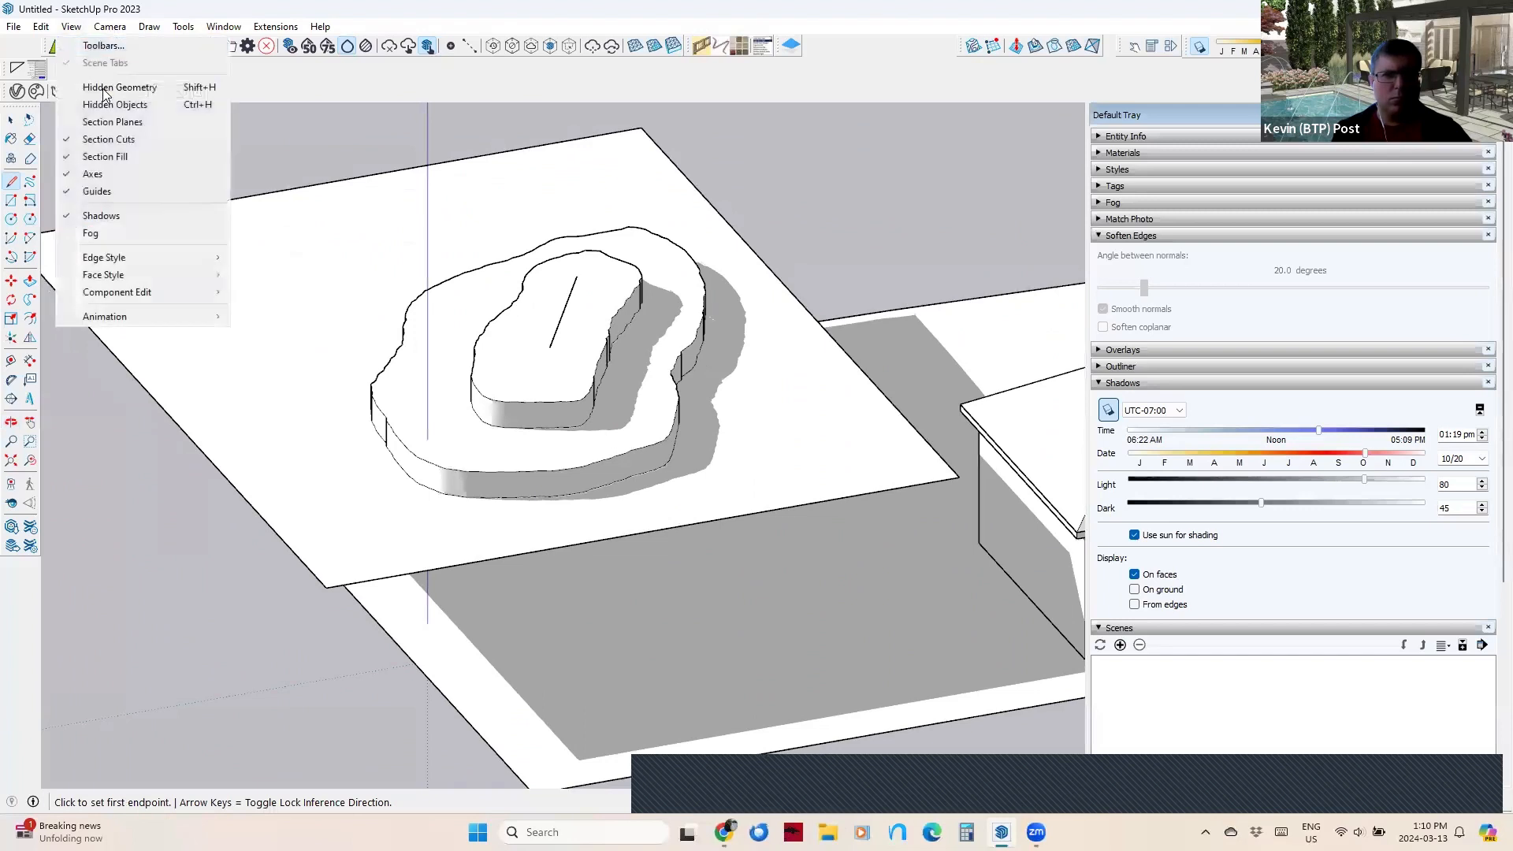
{"action": "left_click", "coordinate": [166, 105]}
{"action": "left_click", "coordinate": [75, 28]}
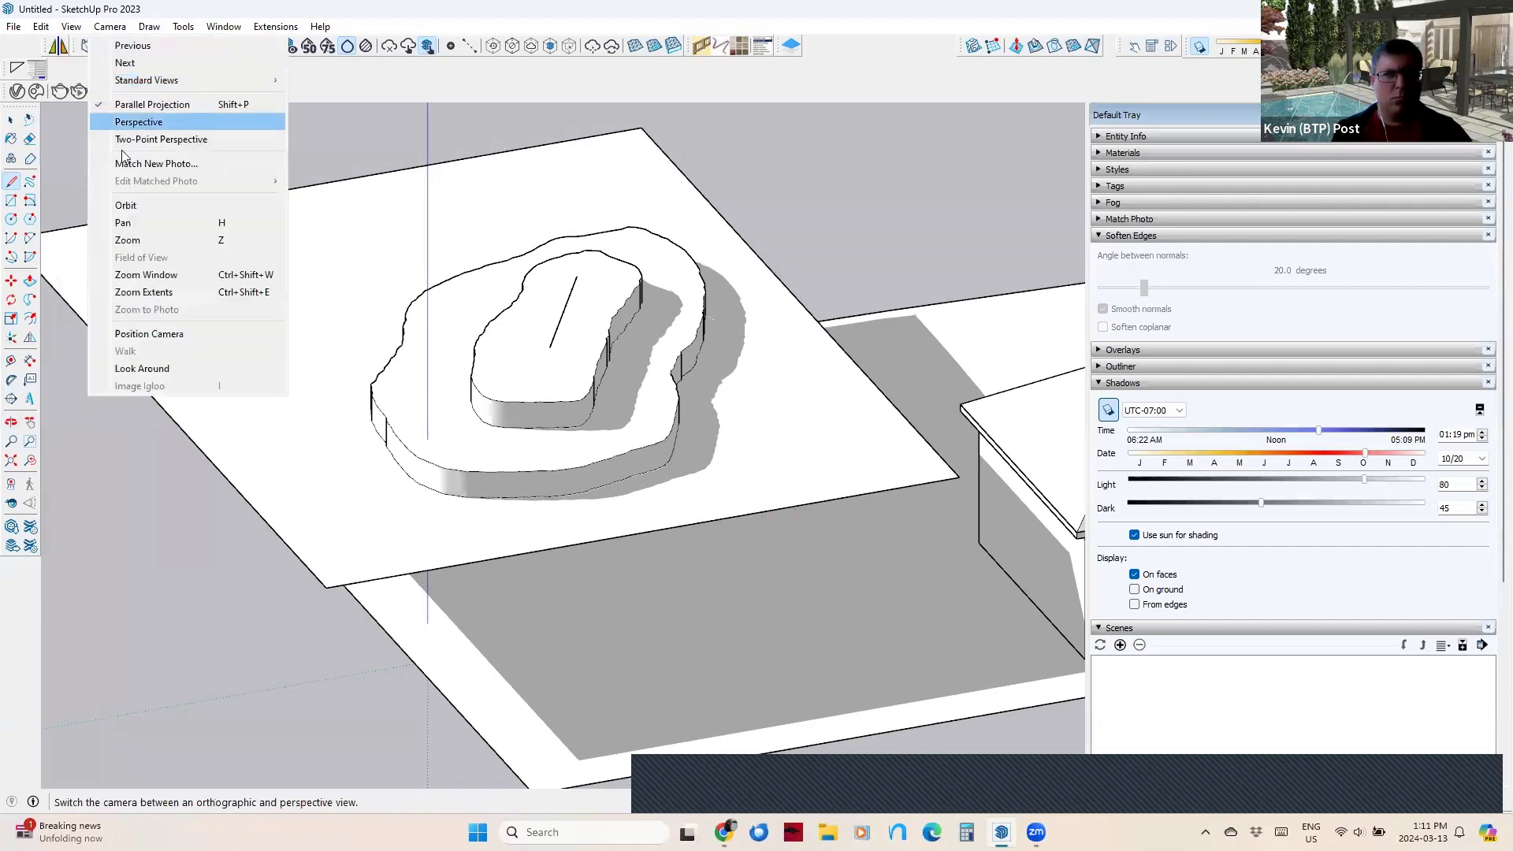
{"action": "left_click", "coordinate": [104, 106]}
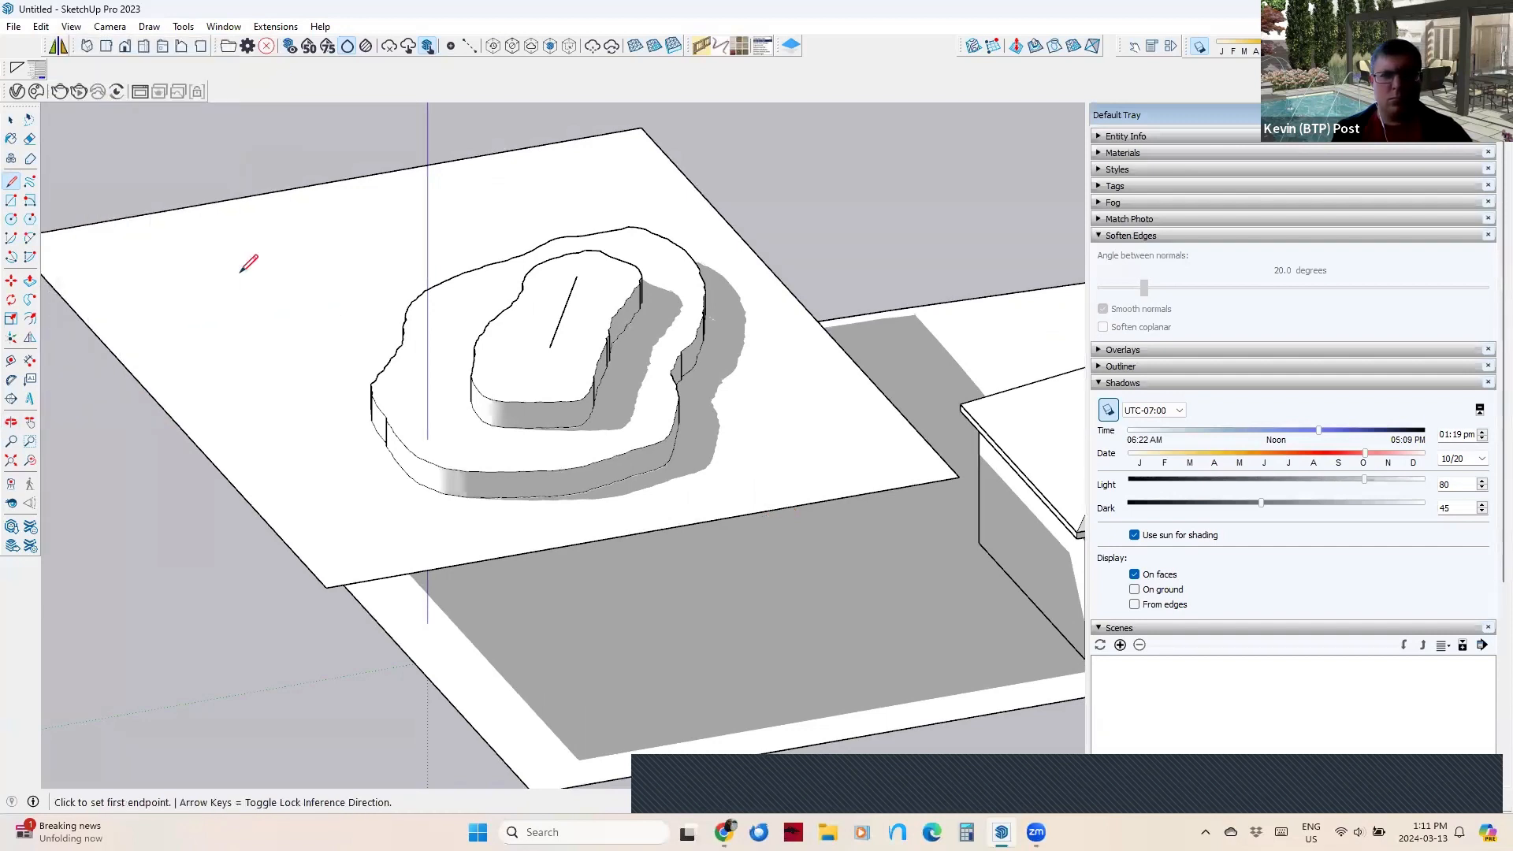
Open the terrain mound group for editing.
{"action": "middle_click_drag", "start_coordinate": [272, 360], "coordinate": [575, 296]}
{"action": "key", "text": "space"}
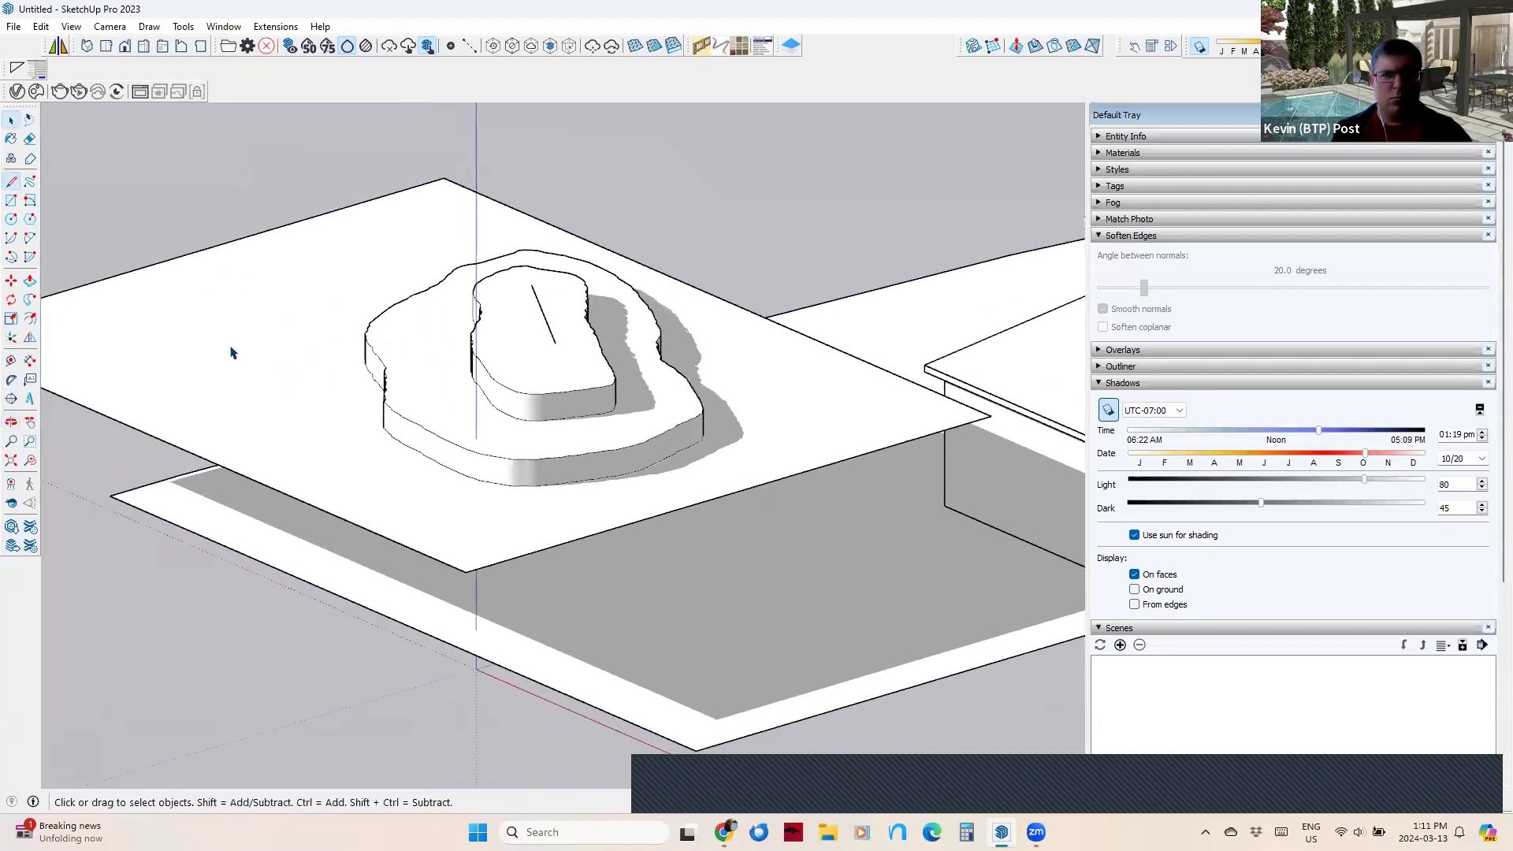
{"action": "left_click", "coordinate": [70, 27]}
{"action": "left_click", "coordinate": [104, 106]}
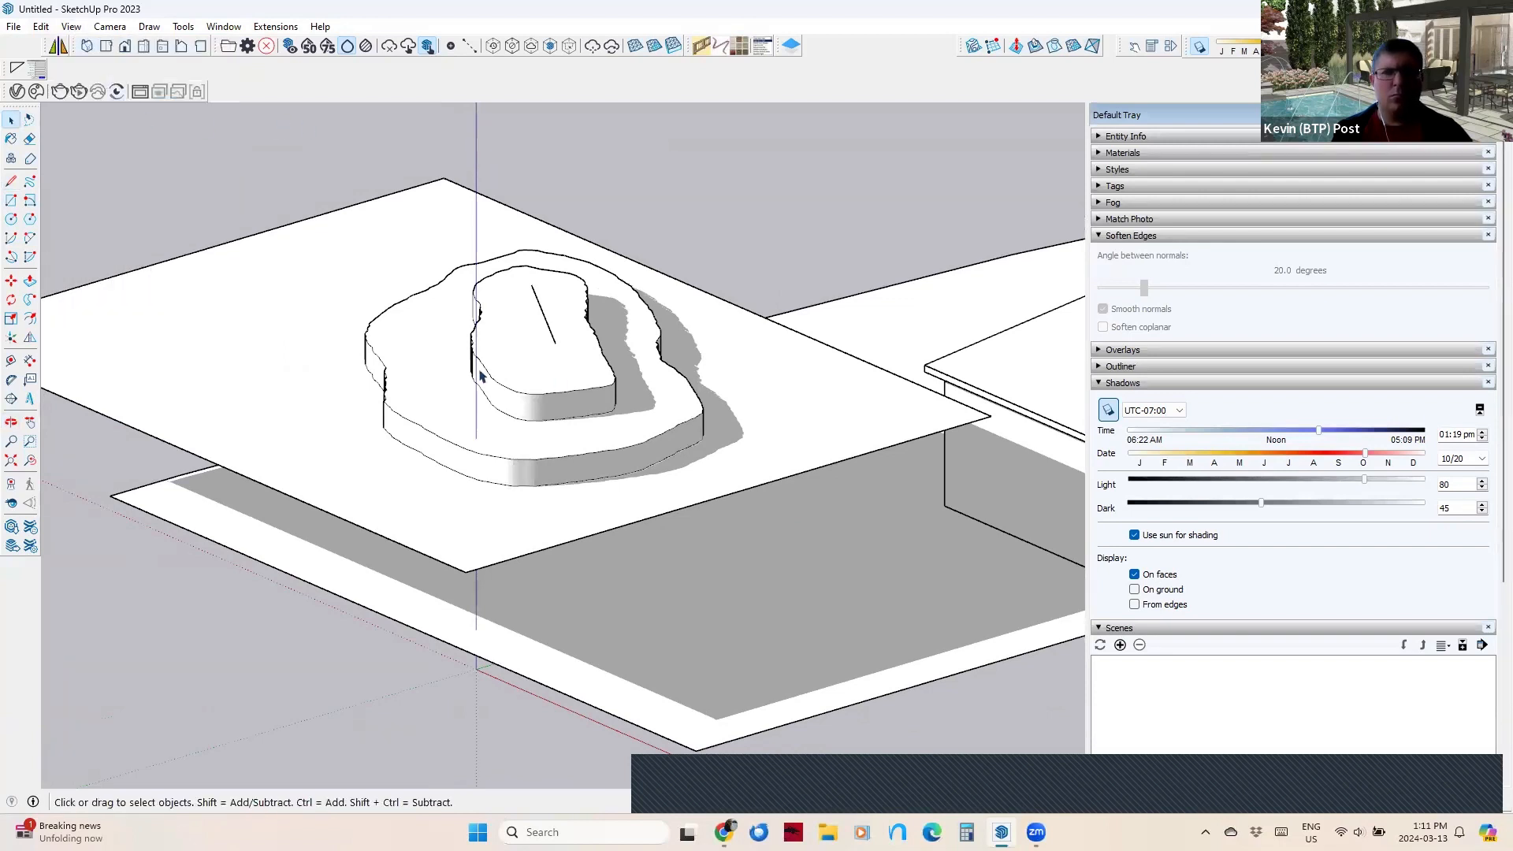
{"action": "double_click", "coordinate": [381, 331]}
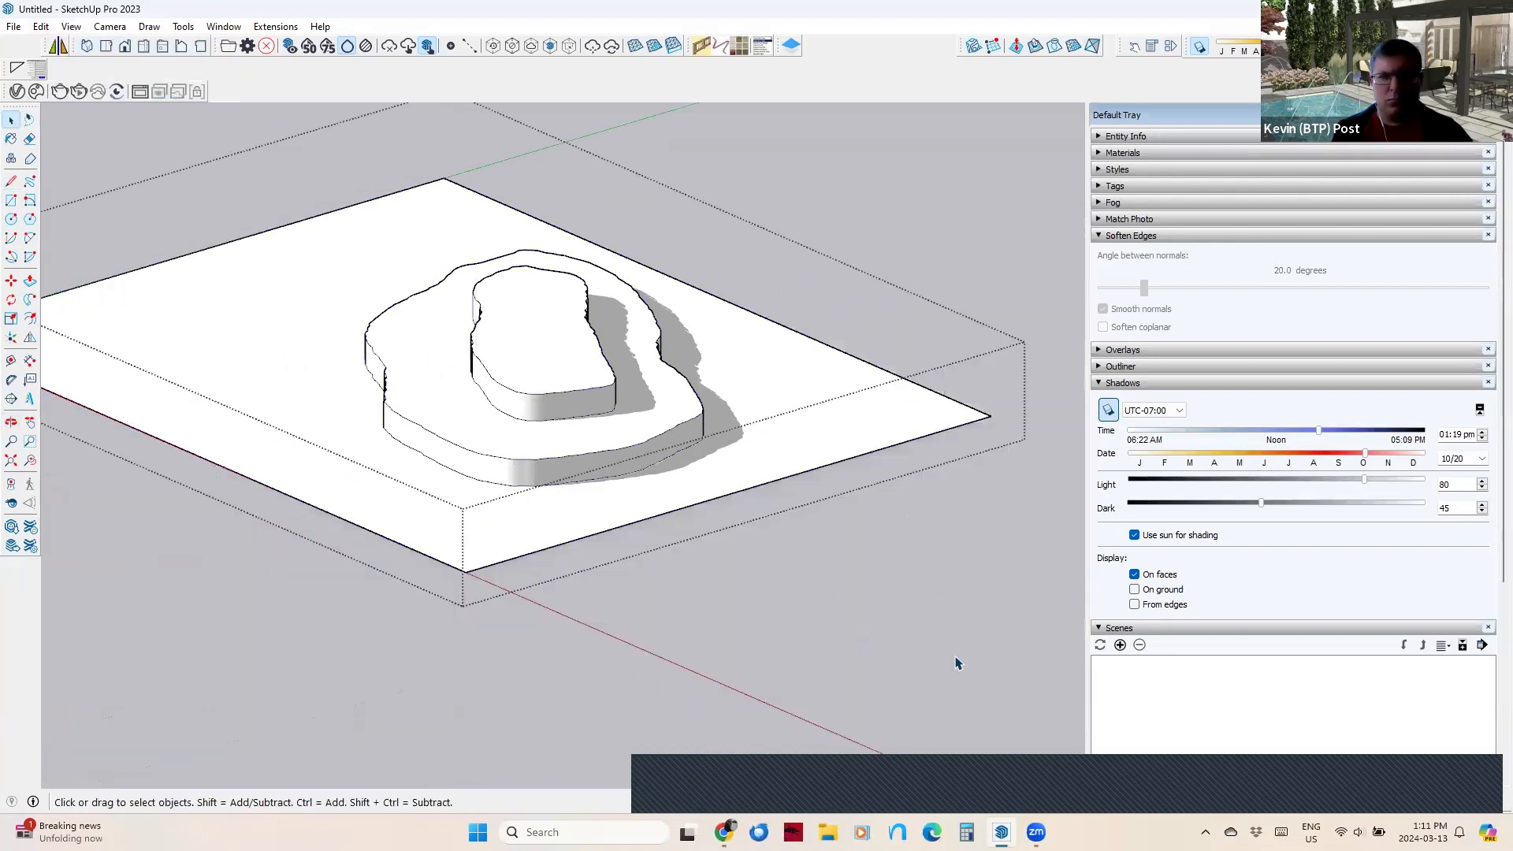
Try to close the lower tier's open base from below with a line across it, and remove the line and the resulting face.
{"action": "middle_click_drag", "start_coordinate": [706, 530], "coordinate": [689, 381]}
{"action": "left_click", "coordinate": [705, 417]}
{"action": "key", "text": "l"}
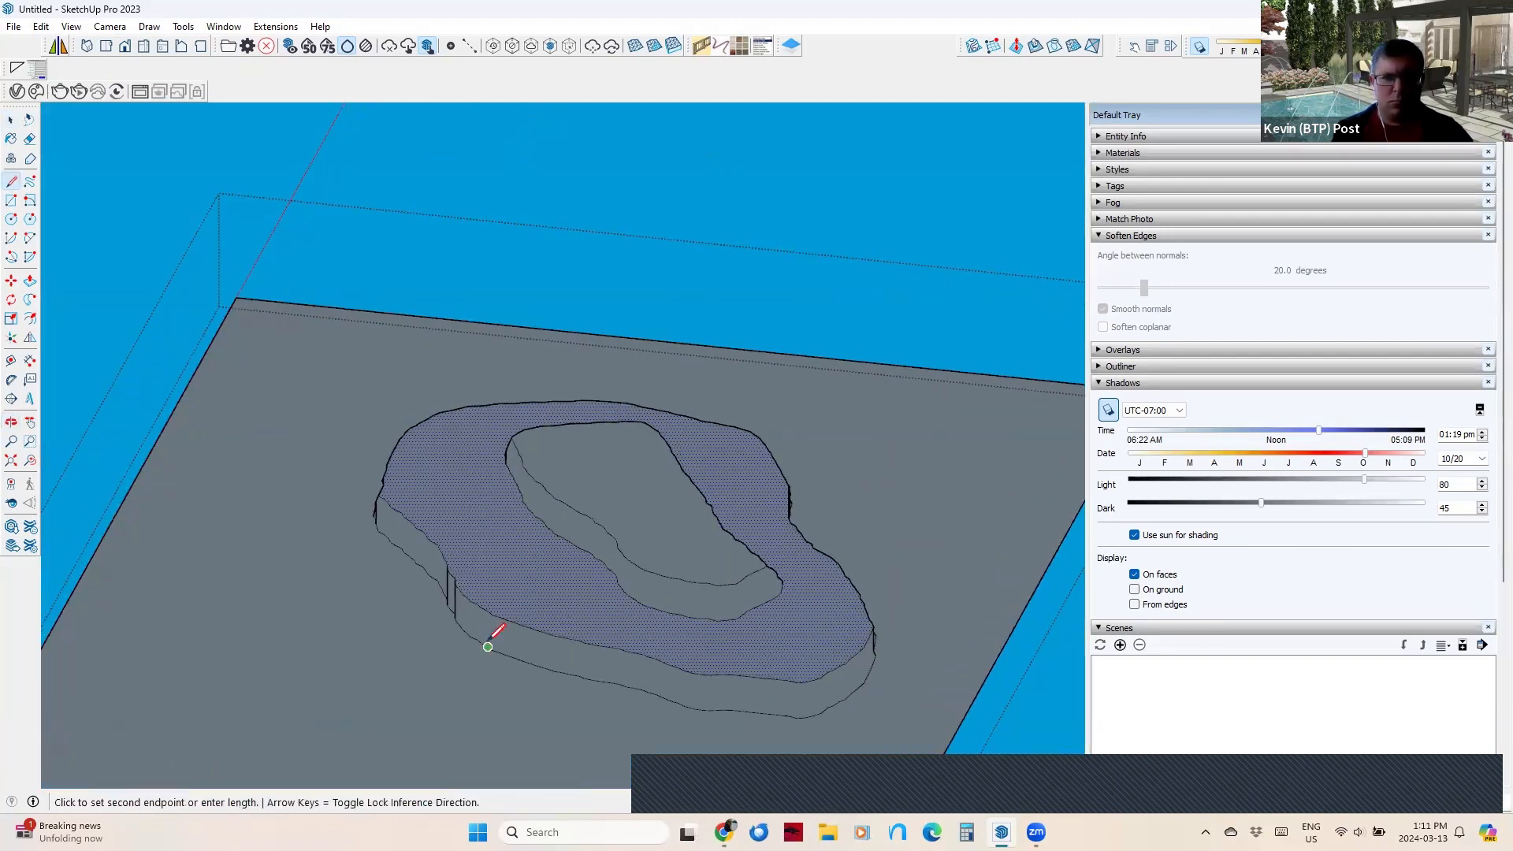
{"action": "left_click", "coordinate": [734, 425]}
{"action": "key", "text": "e"}
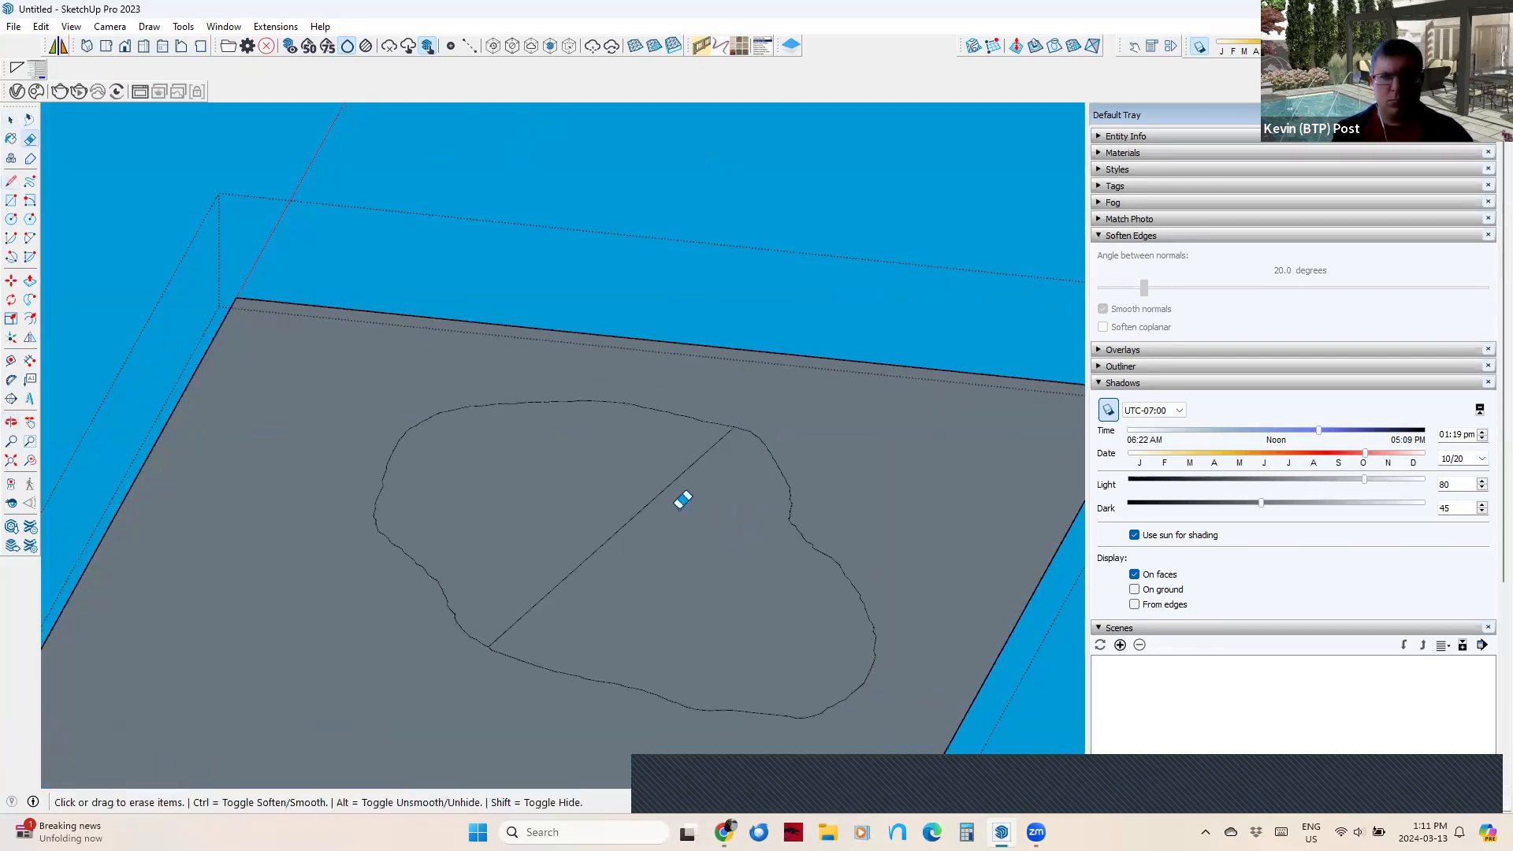
{"action": "left_click", "coordinate": [682, 472]}
{"action": "key", "text": "space"}
{"action": "left_click", "coordinate": [705, 538]}
{"action": "key", "text": "Delete"}
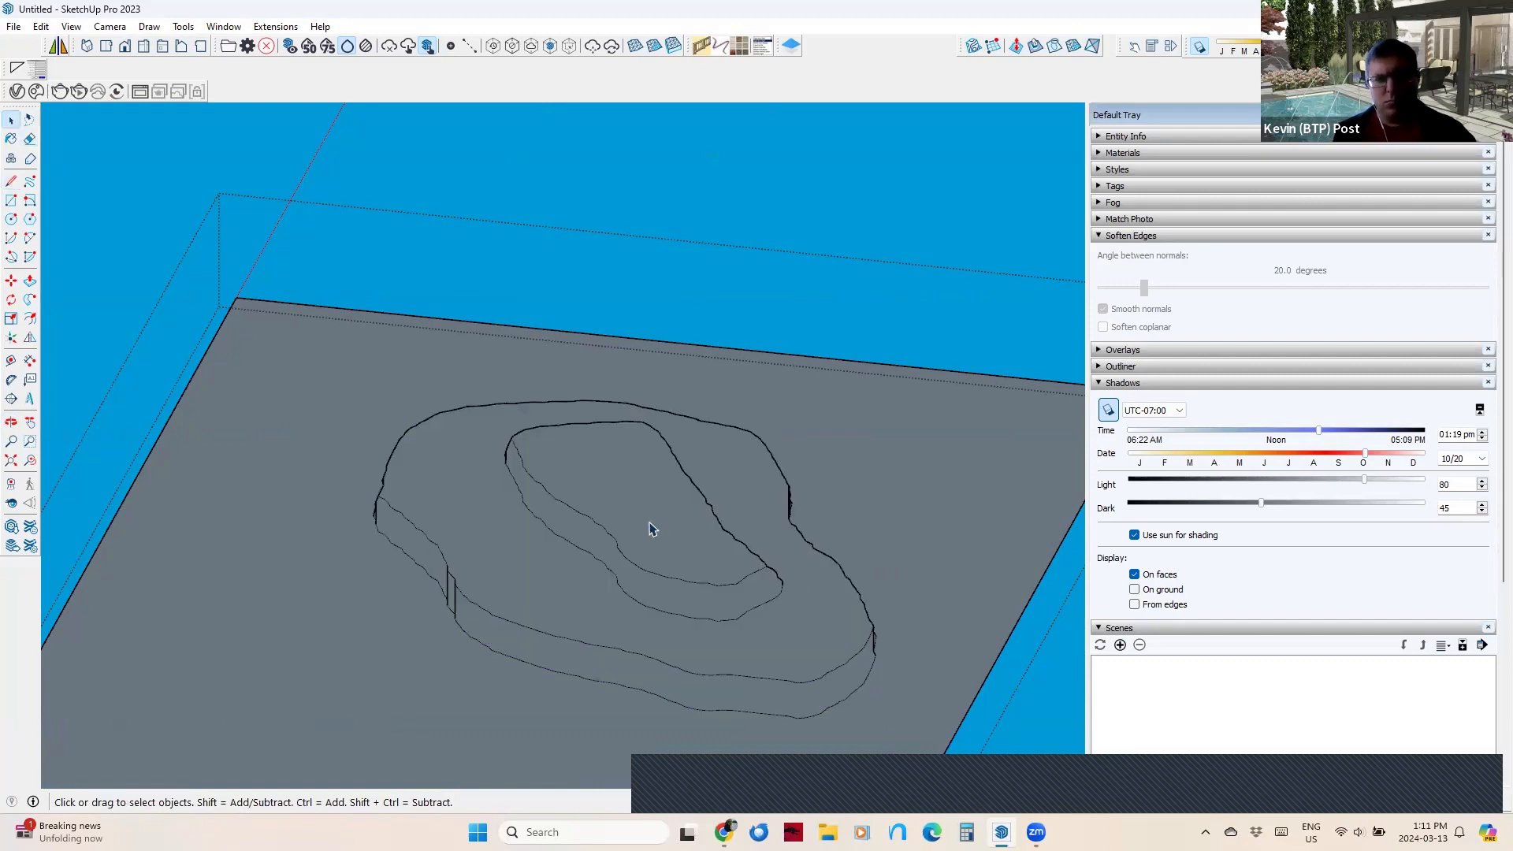
Close the upper tier's base with a line across its outline, erase the line, and delete the base outline, tier walls and flat face.
{"action": "key", "text": "l"}
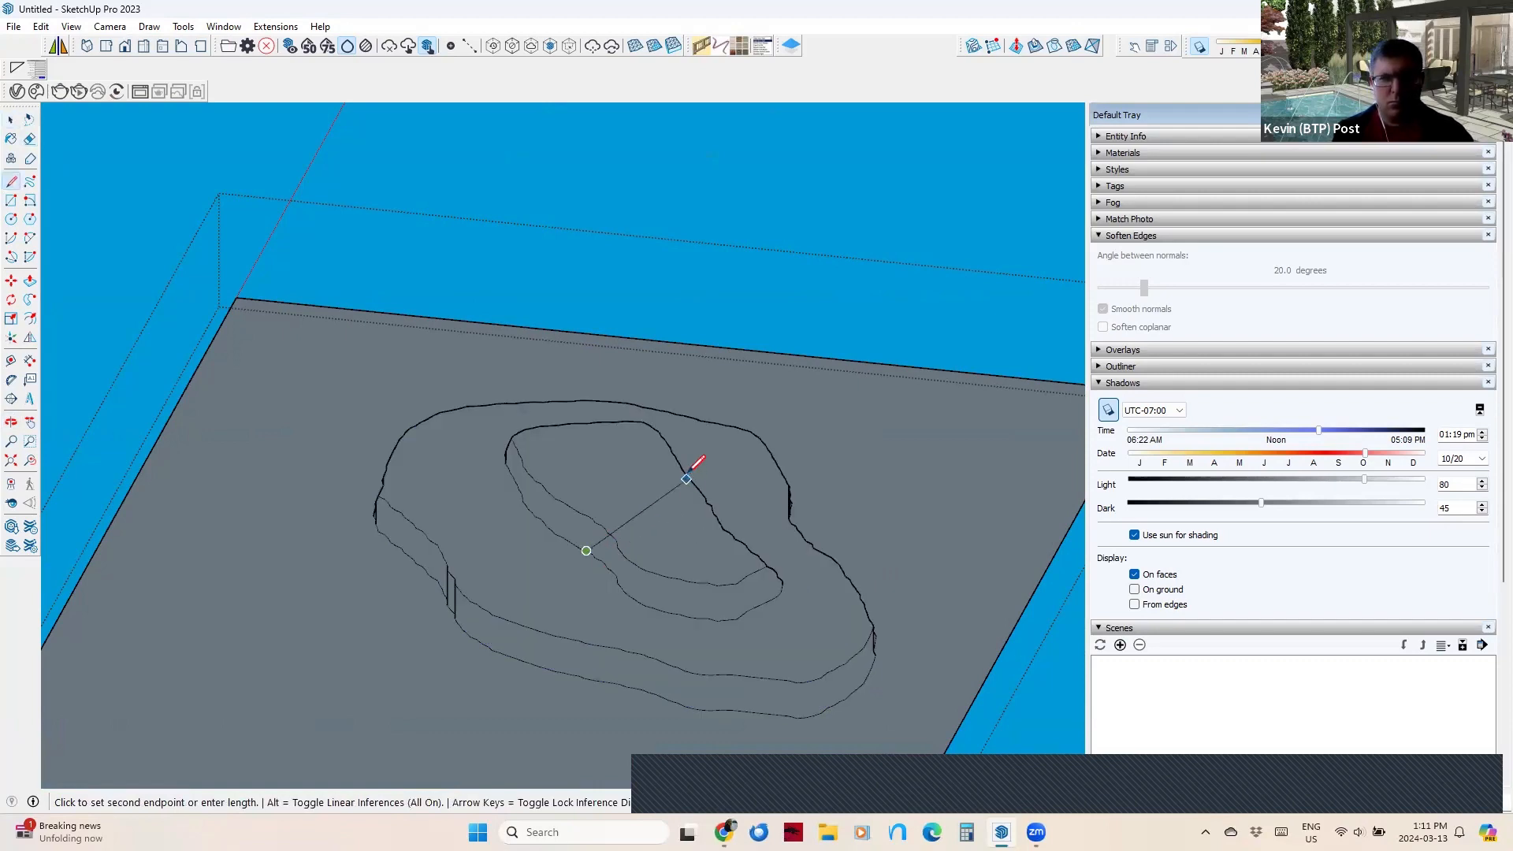
{"action": "left_click", "coordinate": [682, 468]}
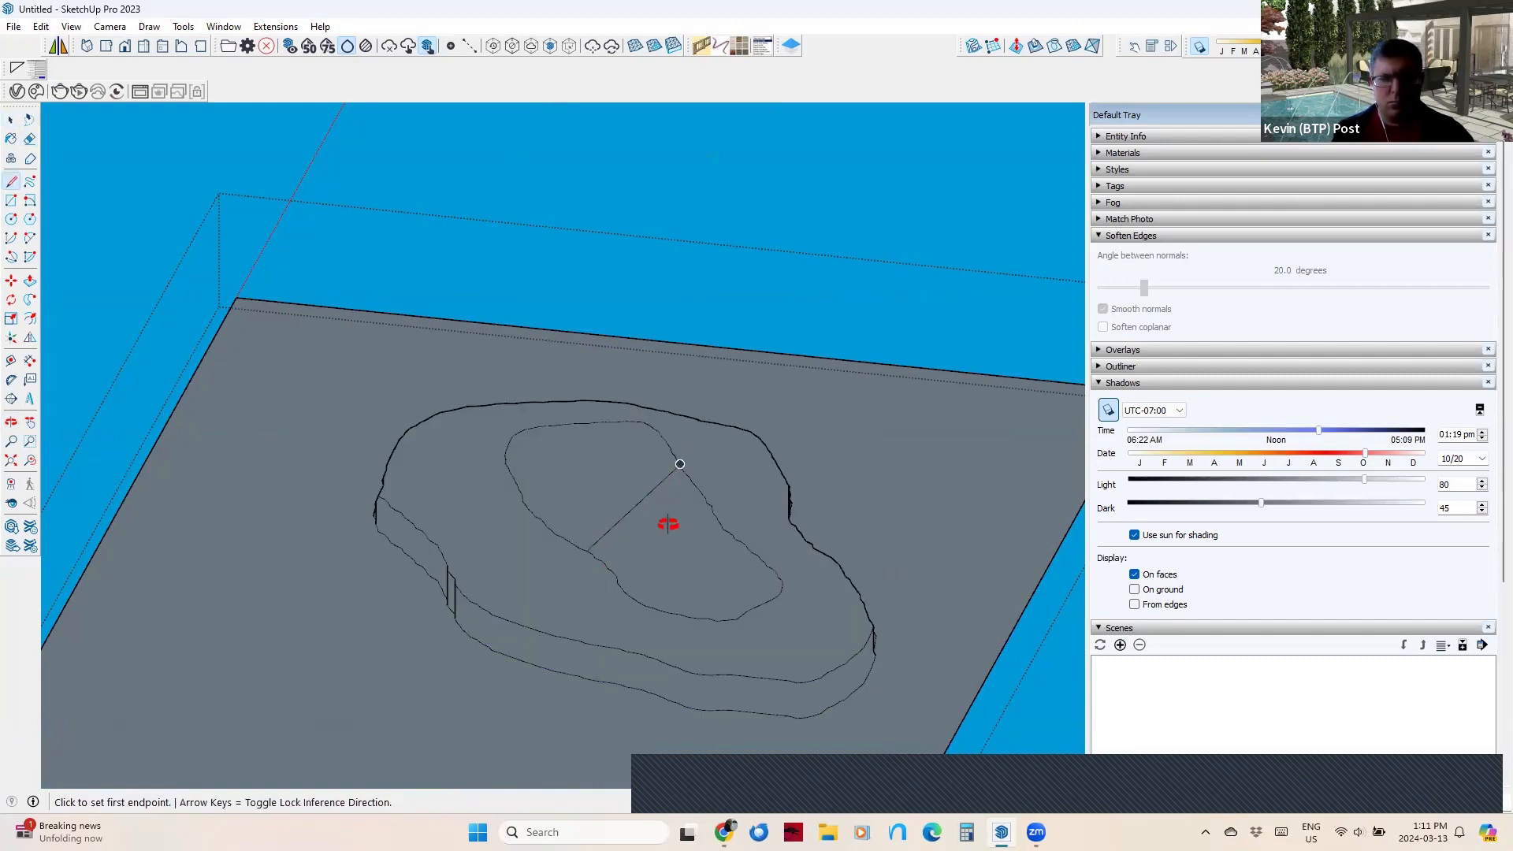
{"action": "middle_click_drag", "start_coordinate": [668, 524], "coordinate": [641, 523]}
{"action": "key", "text": "e"}
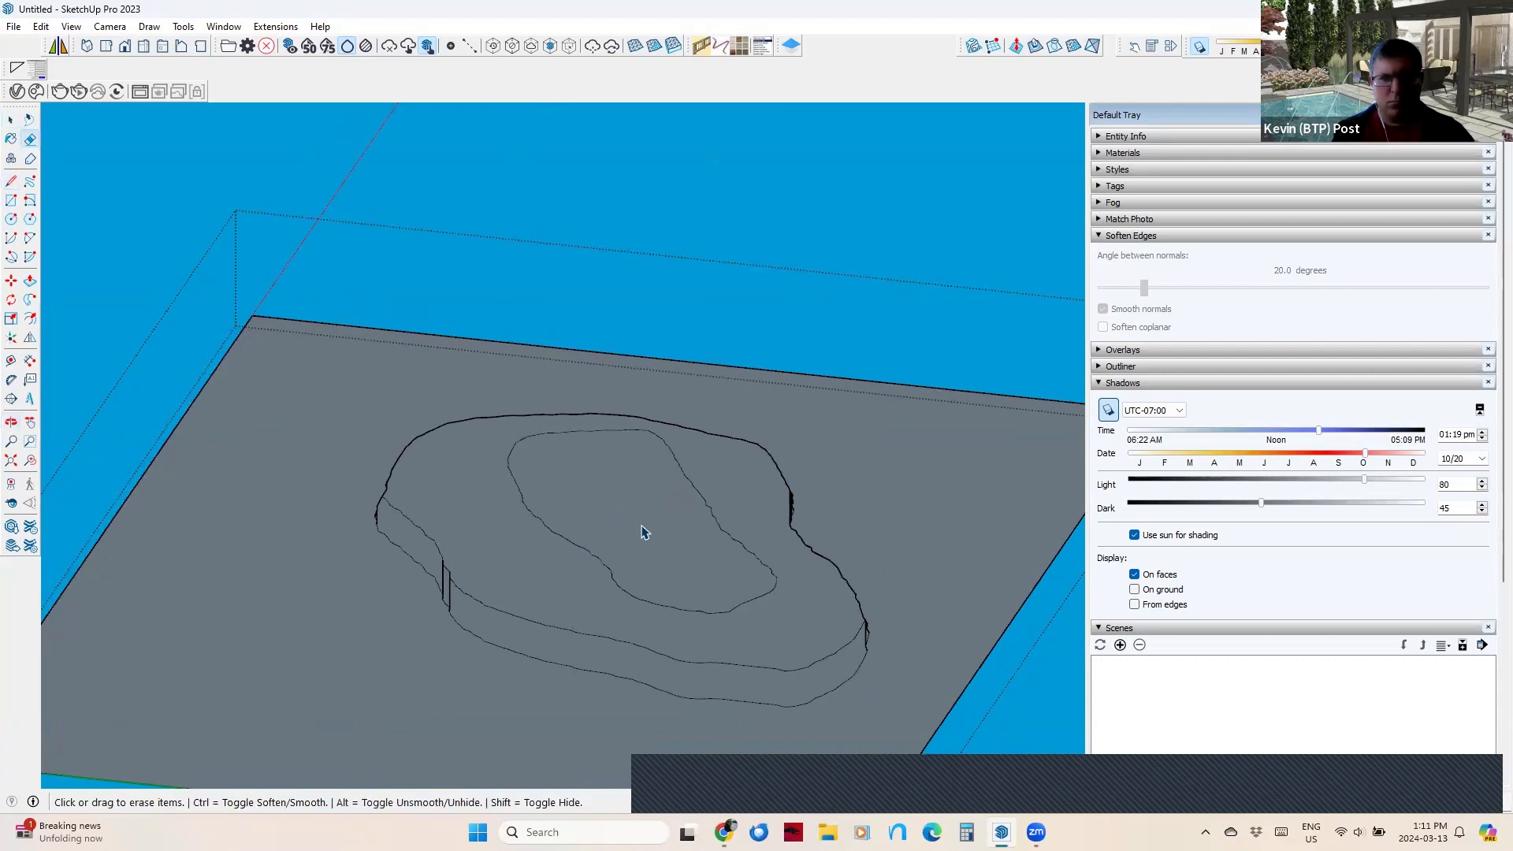
{"action": "key", "text": "space"}
{"action": "left_click", "coordinate": [641, 531]}
{"action": "key", "text": "Delete"}
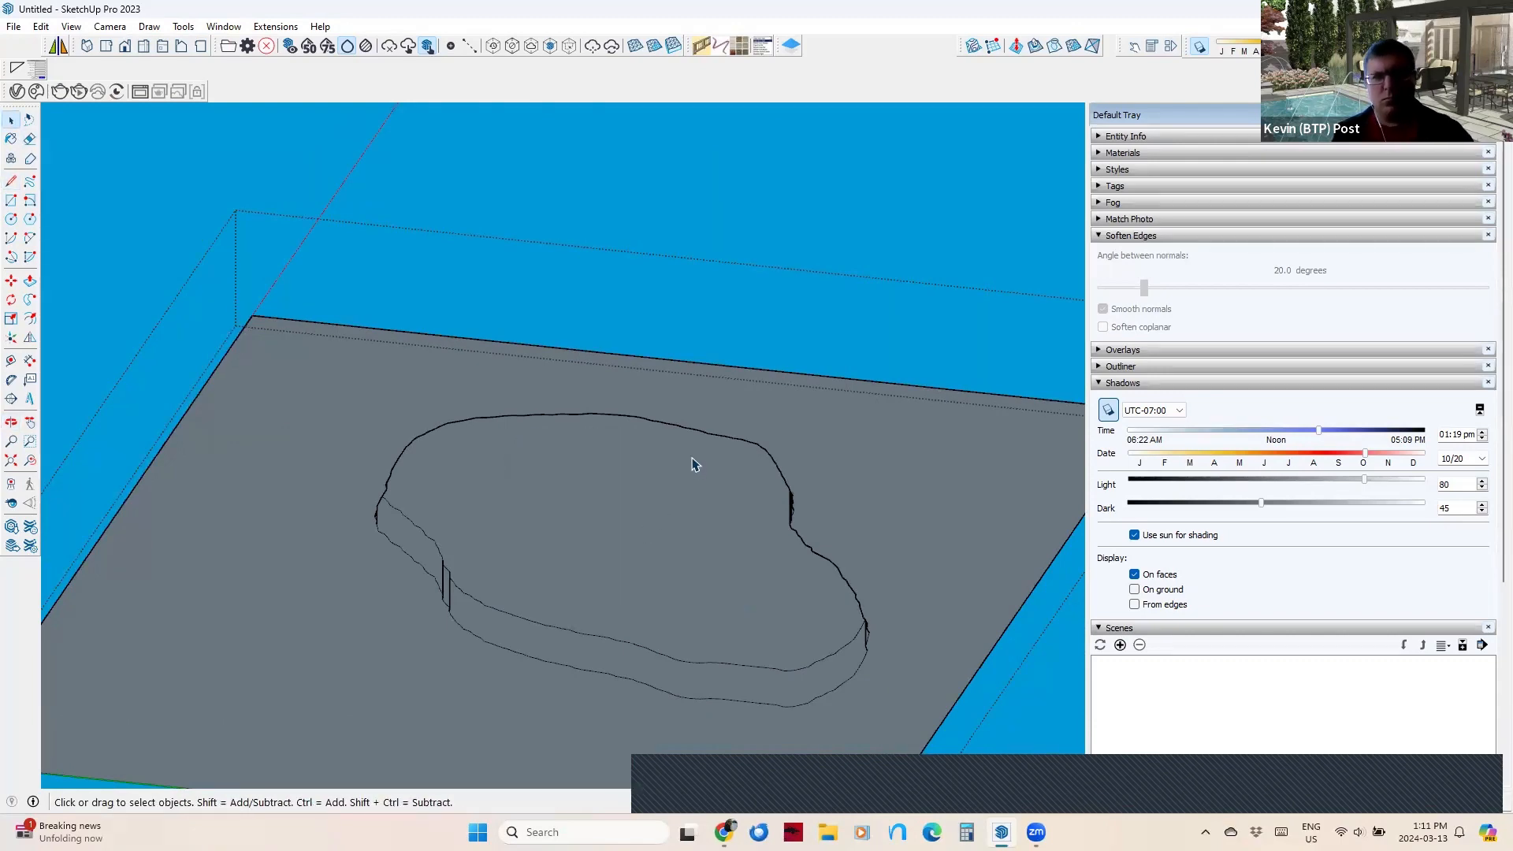
{"action": "mouse_move", "coordinate": [646, 530]}
{"action": "middle_mouse_down"}
{"action": "mouse_move", "coordinate": [652, 658]}
{"action": "mouse_move", "coordinate": [719, 810]}
{"action": "mouse_move", "coordinate": [716, 651]}
{"action": "mouse_move", "coordinate": [669, 575]}
{"action": "mouse_move", "coordinate": [608, 297]}
{"action": "mouse_move", "coordinate": [733, 567]}
{"action": "mouse_move", "coordinate": [765, 536]}
{"action": "mouse_move", "coordinate": [729, 530]}
{"action": "mouse_move", "coordinate": [672, 239]}
{"action": "mouse_move", "coordinate": [635, 578]}
{"action": "mouse_move", "coordinate": [653, 533]}
{"action": "mouse_move", "coordinate": [568, 704]}
{"action": "mouse_move", "coordinate": [633, 643]}
{"action": "mouse_move", "coordinate": [447, 593]}
{"action": "middle_mouse_up"}
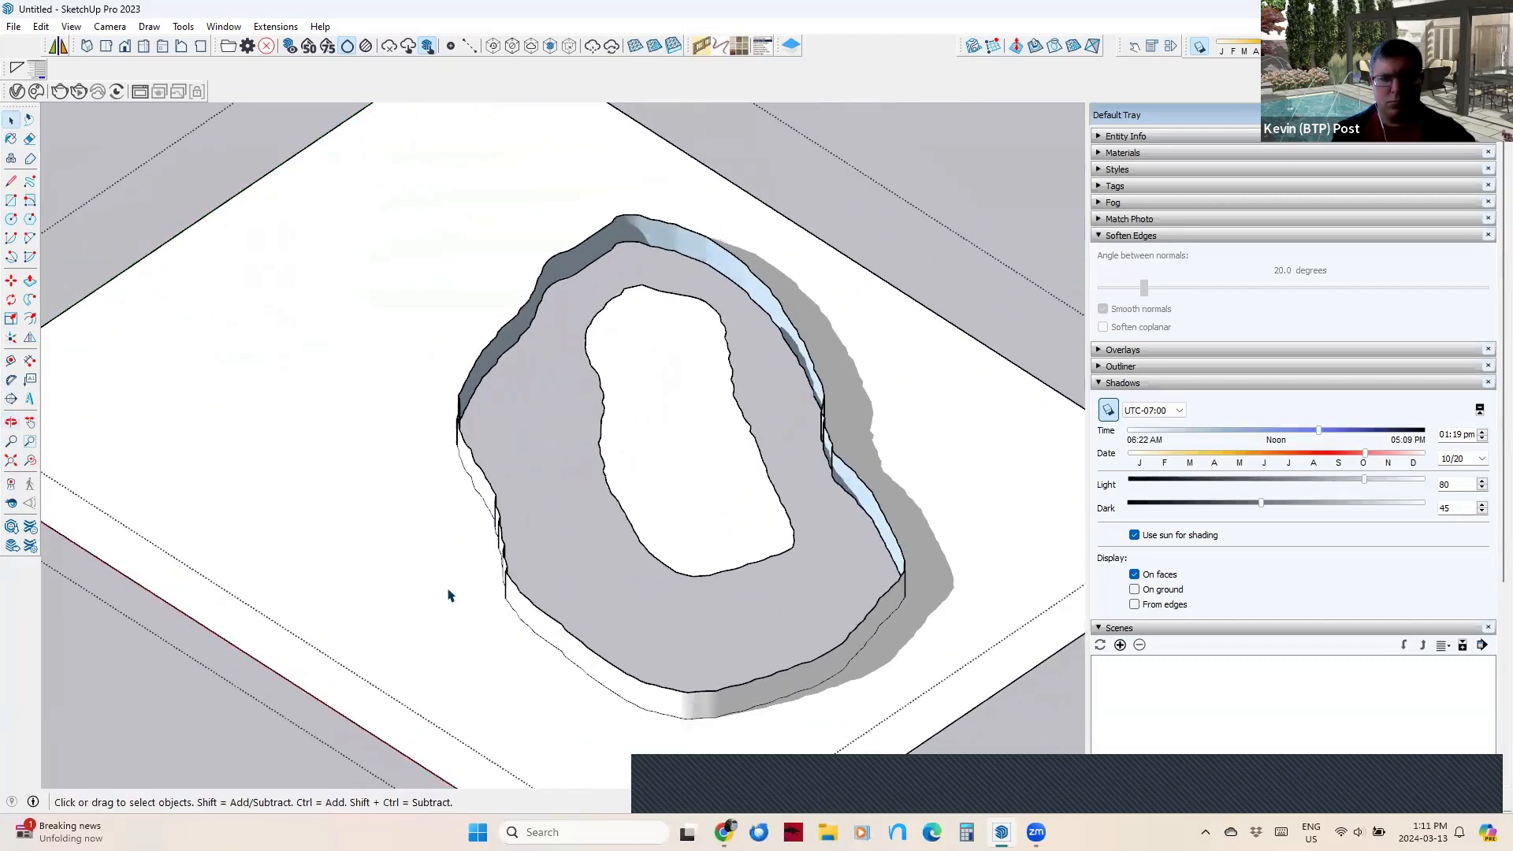
Draw a closed freehand contour on the base rectangle, running all the way around the mound.
{"action": "scroll", "coordinate": [447, 593], "scroll_direction": "down", "scroll_amount": 3}
{"action": "key", "text": "f"}
{"action": "middle_click_drag", "start_coordinate": [487, 400], "coordinate": [492, 369]}
{"action": "left_click_drag", "start_coordinate": [491, 369], "coordinate": [460, 481]}
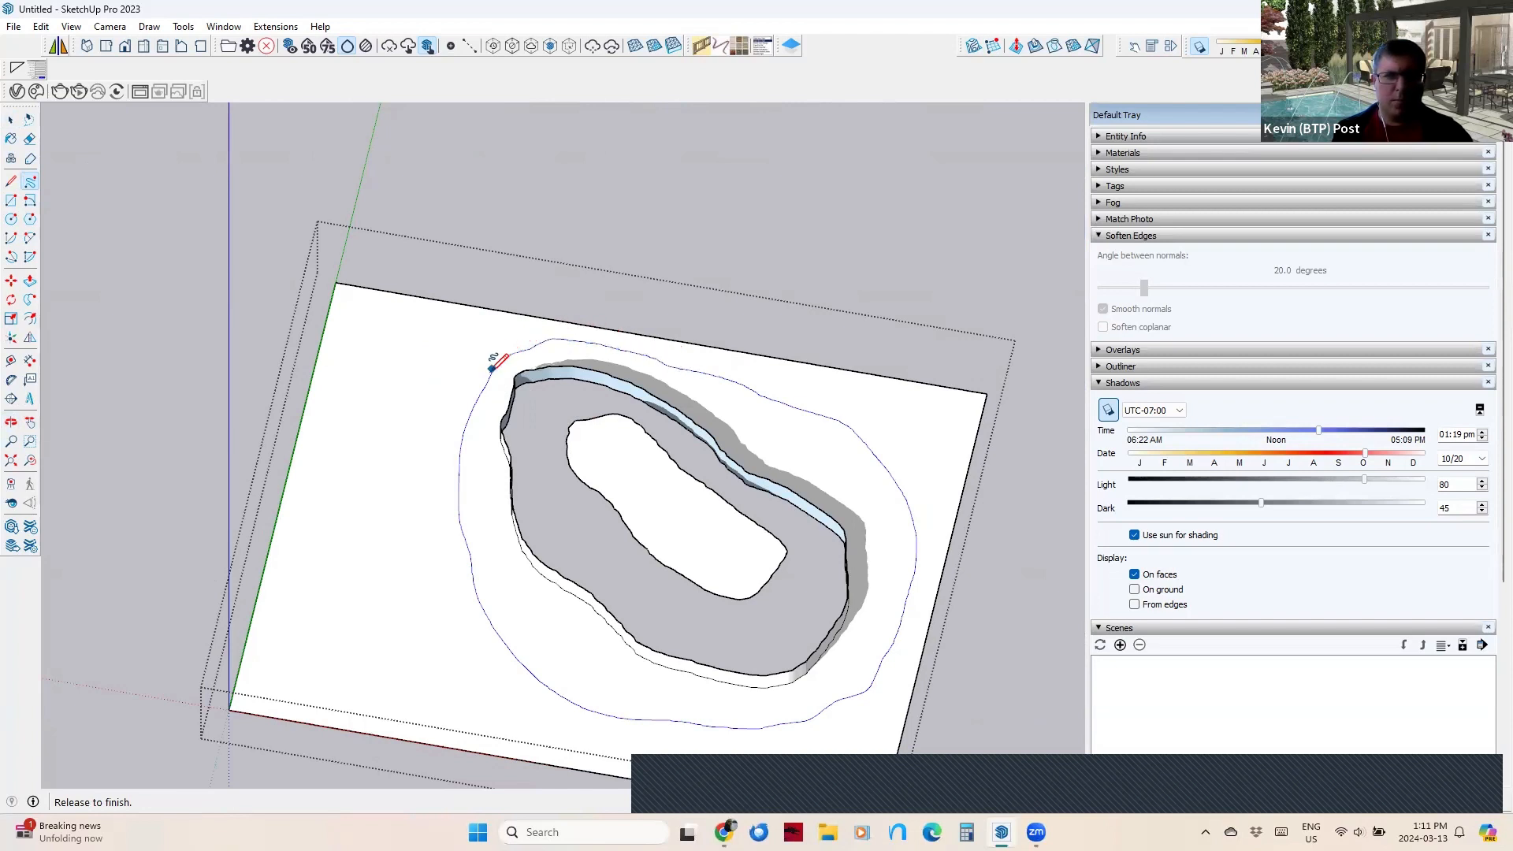
{"action": "left_click_drag", "start_coordinate": [491, 369], "coordinate": [493, 368]}
Erase the stray bit of edge where the new outer contour closes on itself.
{"action": "scroll", "coordinate": [497, 364], "scroll_direction": "up", "scroll_amount": 8}
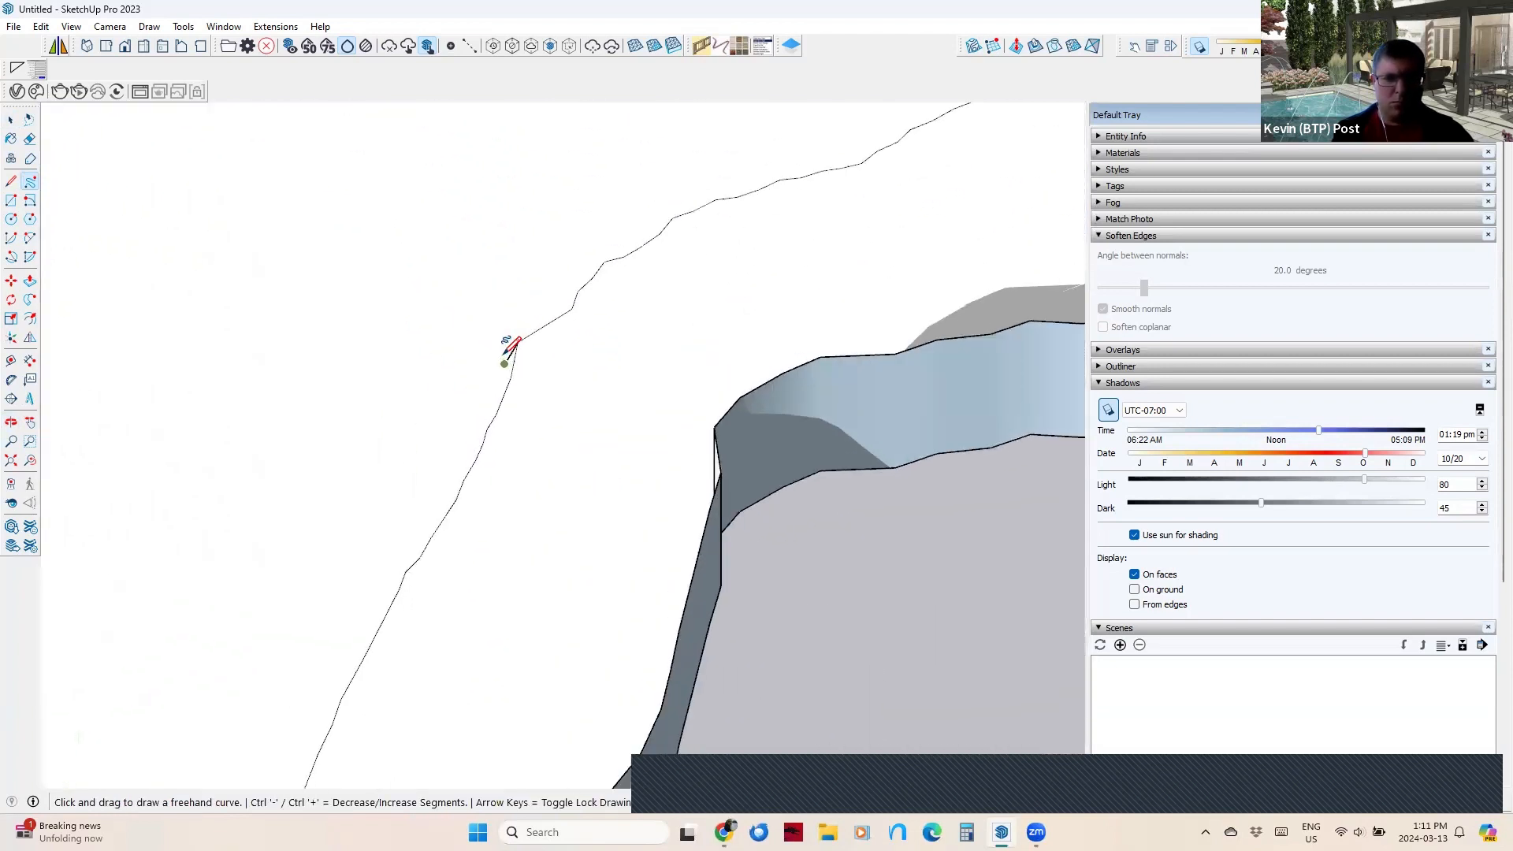
{"action": "scroll", "coordinate": [509, 350], "scroll_direction": "up", "scroll_amount": 5}
{"action": "key", "text": "e"}
{"action": "left_click_drag", "start_coordinate": [505, 339], "coordinate": [502, 354]}
{"action": "scroll", "coordinate": [501, 356], "scroll_direction": "down", "scroll_amount": 12}
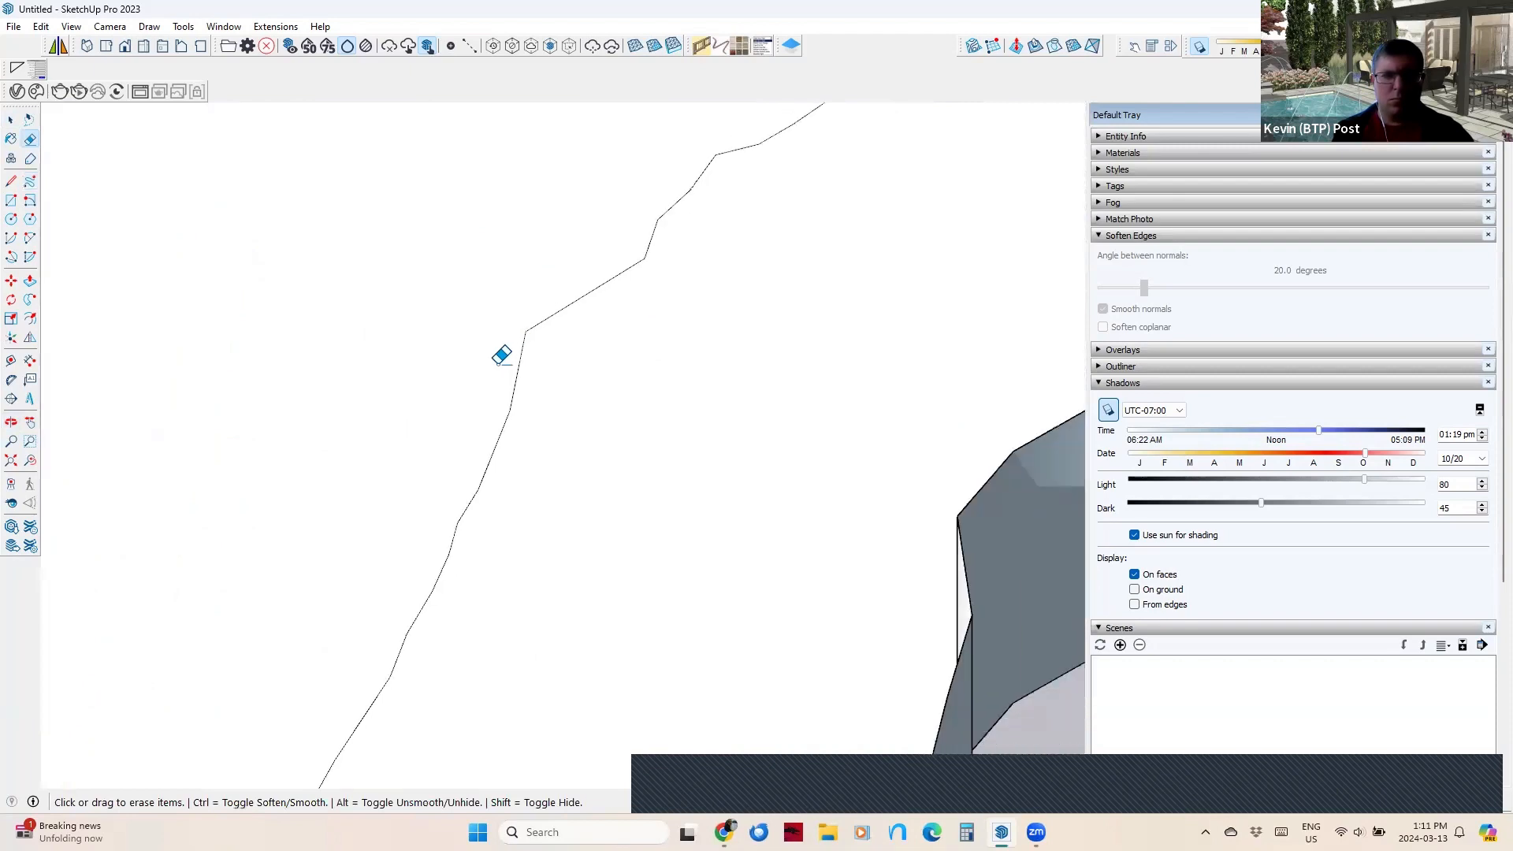
Draw a line across the lower tier's base outline from below to close it with a face.
{"action": "mouse_move", "coordinate": [573, 476]}
{"action": "middle_mouse_down"}
{"action": "mouse_move", "coordinate": [477, 241]}
{"action": "mouse_move", "coordinate": [618, 267]}
{"action": "mouse_move", "coordinate": [501, 216]}
{"action": "middle_mouse_up"}
{"action": "key", "text": "l"}
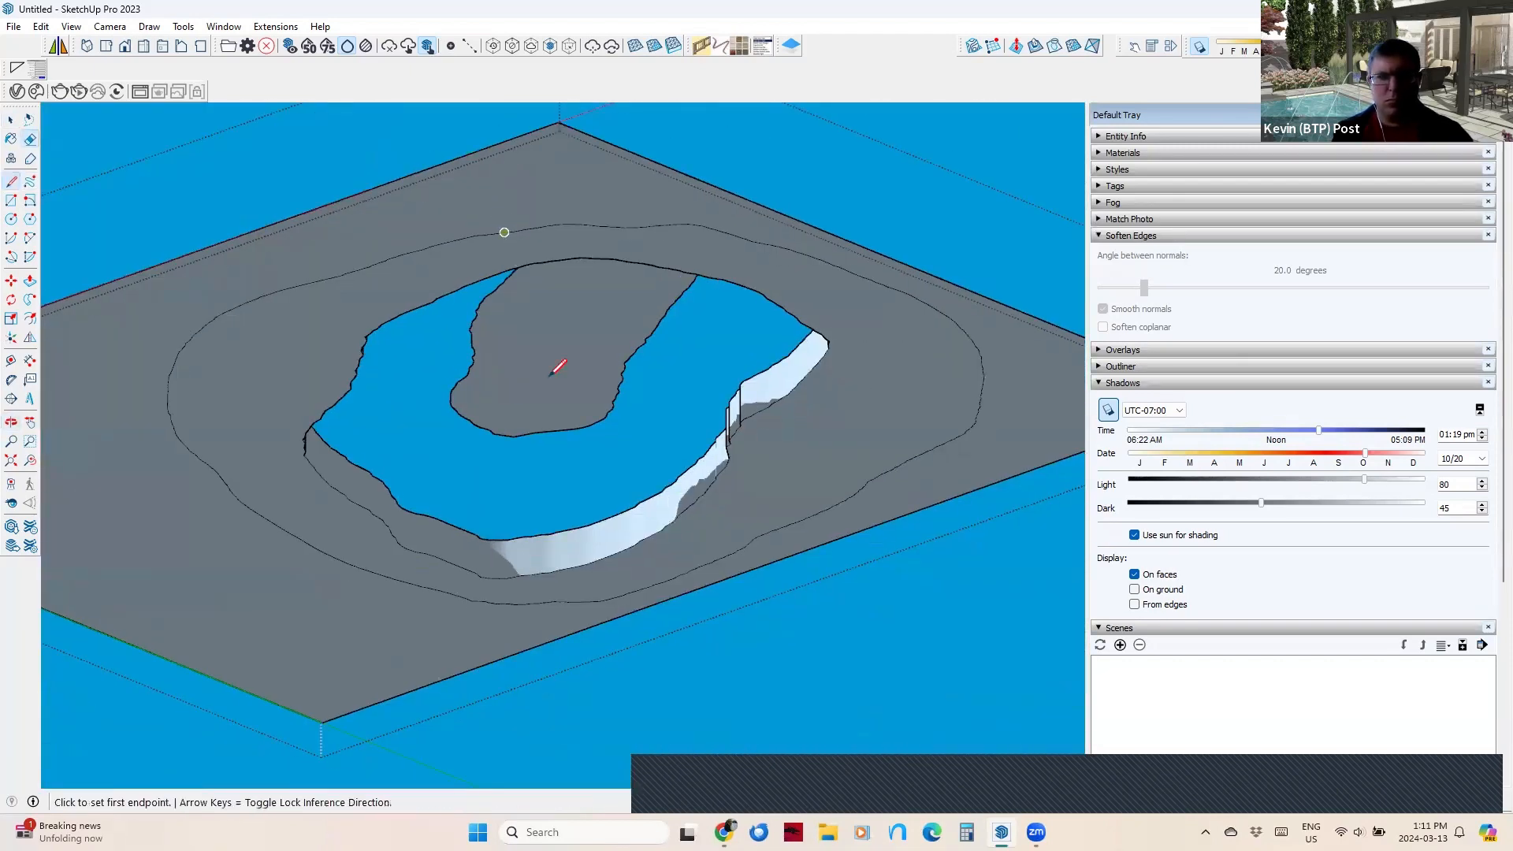
{"action": "left_click", "coordinate": [364, 337]}
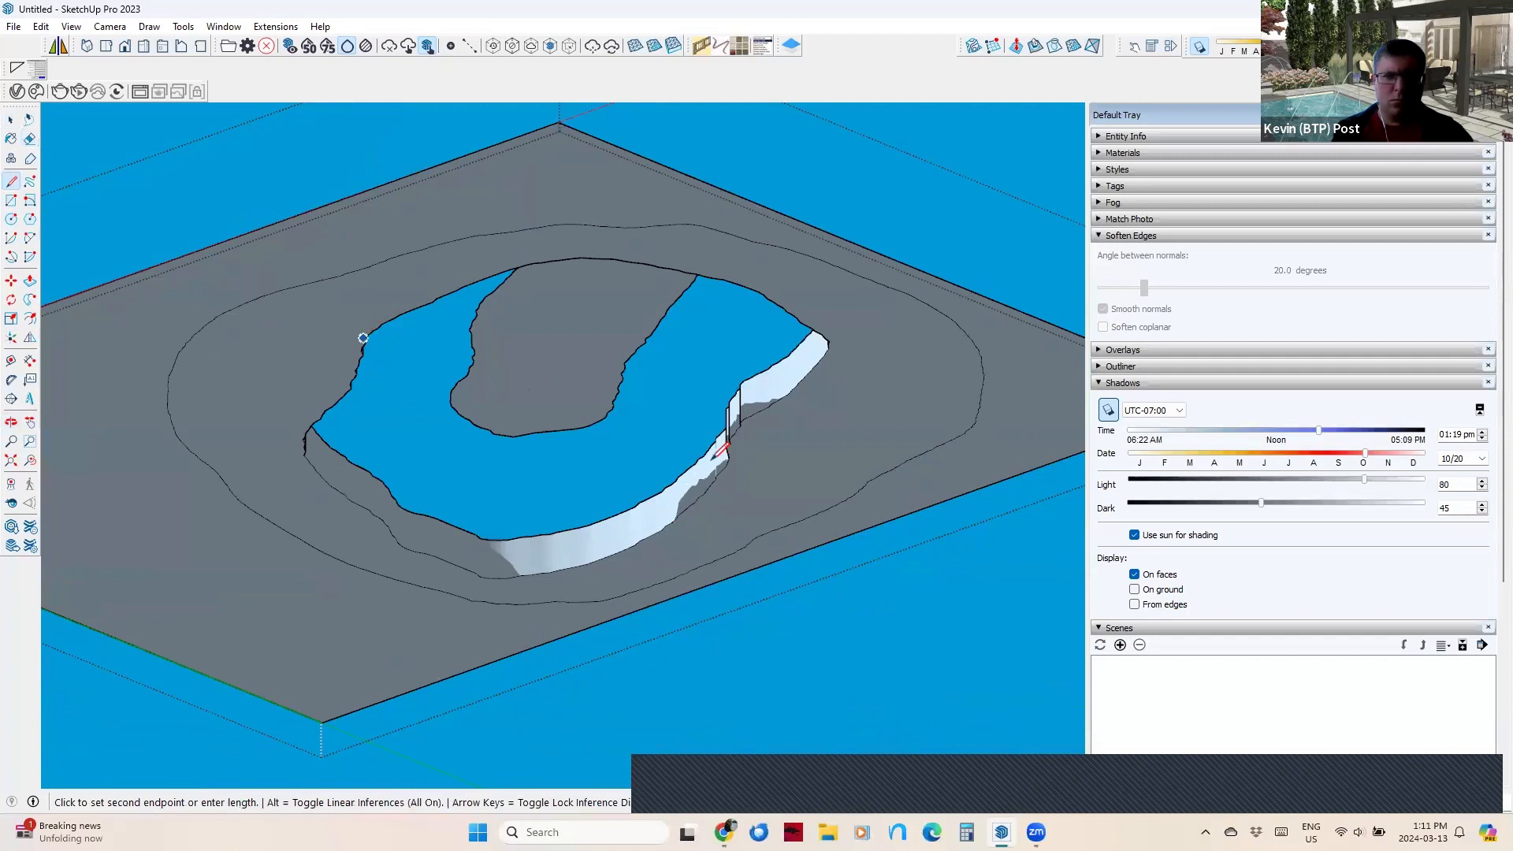
{"action": "key", "text": "Escape"}
{"action": "left_click", "coordinate": [762, 410]}
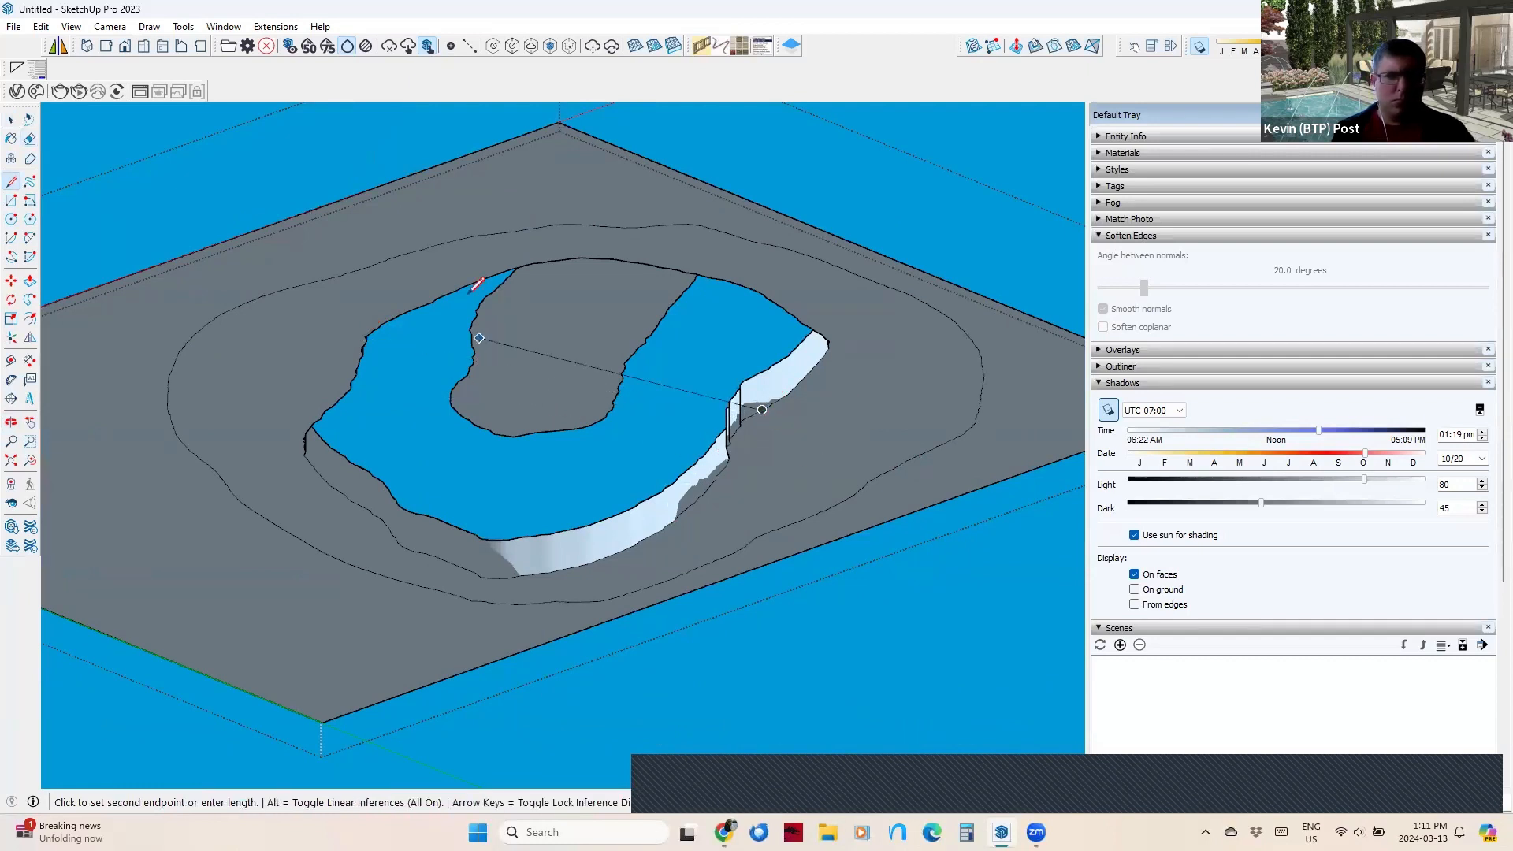
{"action": "left_click", "coordinate": [443, 295]}
Delete the line across the base and the lower tier's base outline together with its side walls.
{"action": "key", "text": "space"}
{"action": "left_click", "coordinate": [658, 369]}
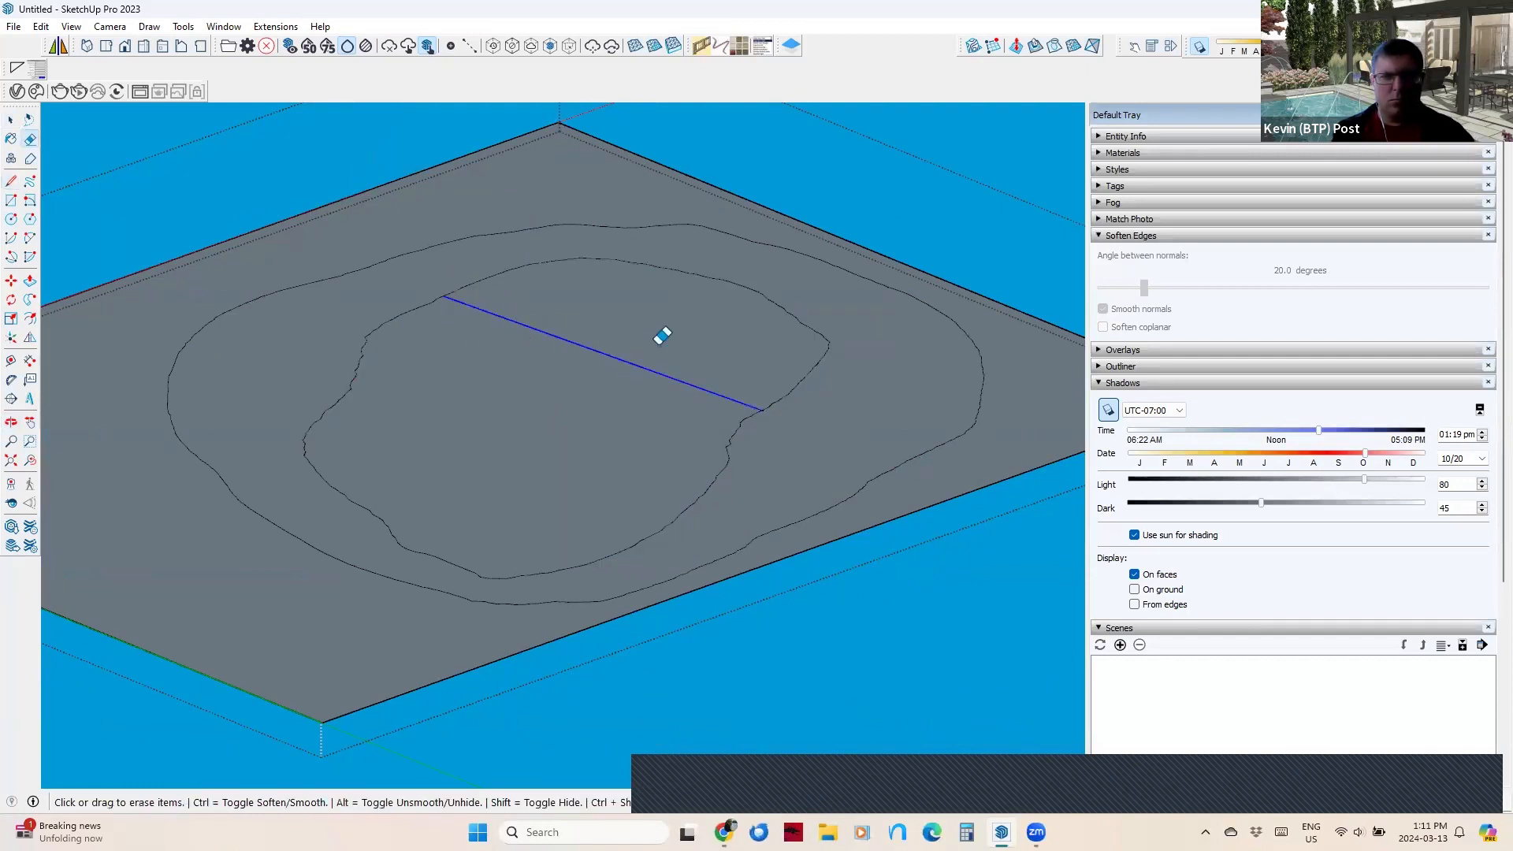
{"action": "key", "text": "Delete"}
{"action": "double_click", "coordinate": [534, 375]}
{"action": "key", "text": "Delete"}
Delete the face inside the outer contour and the face inside the innermost contour, keeping the contour edges.
{"action": "left_click", "coordinate": [607, 364]}
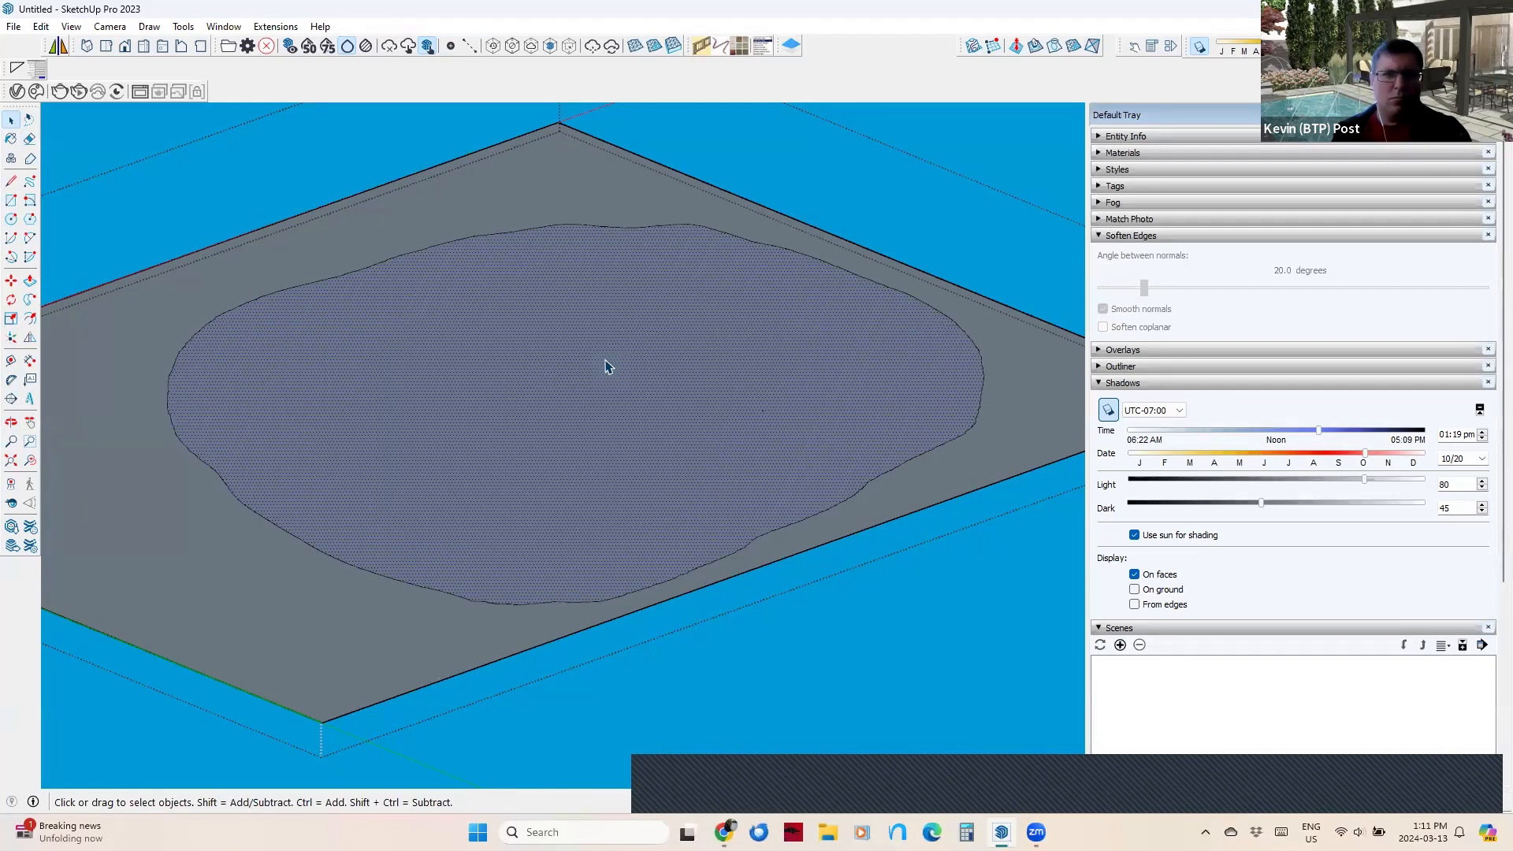
{"action": "key", "text": "Delete"}
{"action": "middle_click_drag", "start_coordinate": [608, 315], "coordinate": [555, 306]}
{"action": "left_click", "coordinate": [555, 306]}
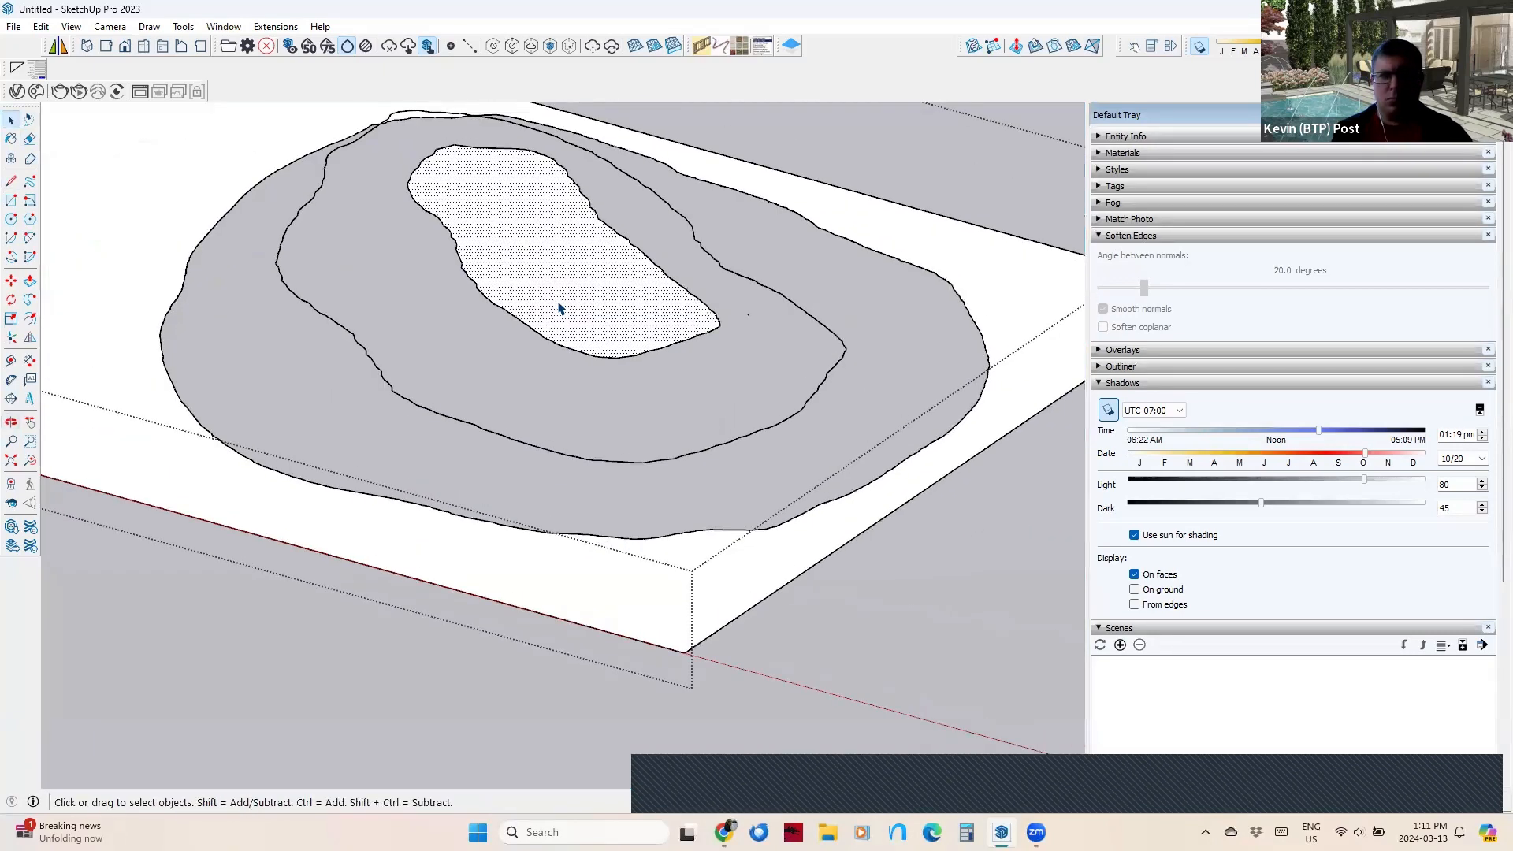
{"action": "key", "text": "Delete"}
Cut the ridge line and paste it in place inside the terrain group.
{"action": "scroll", "coordinate": [754, 327], "scroll_direction": "down", "scroll_amount": 3}
{"action": "key", "text": "Escape"}
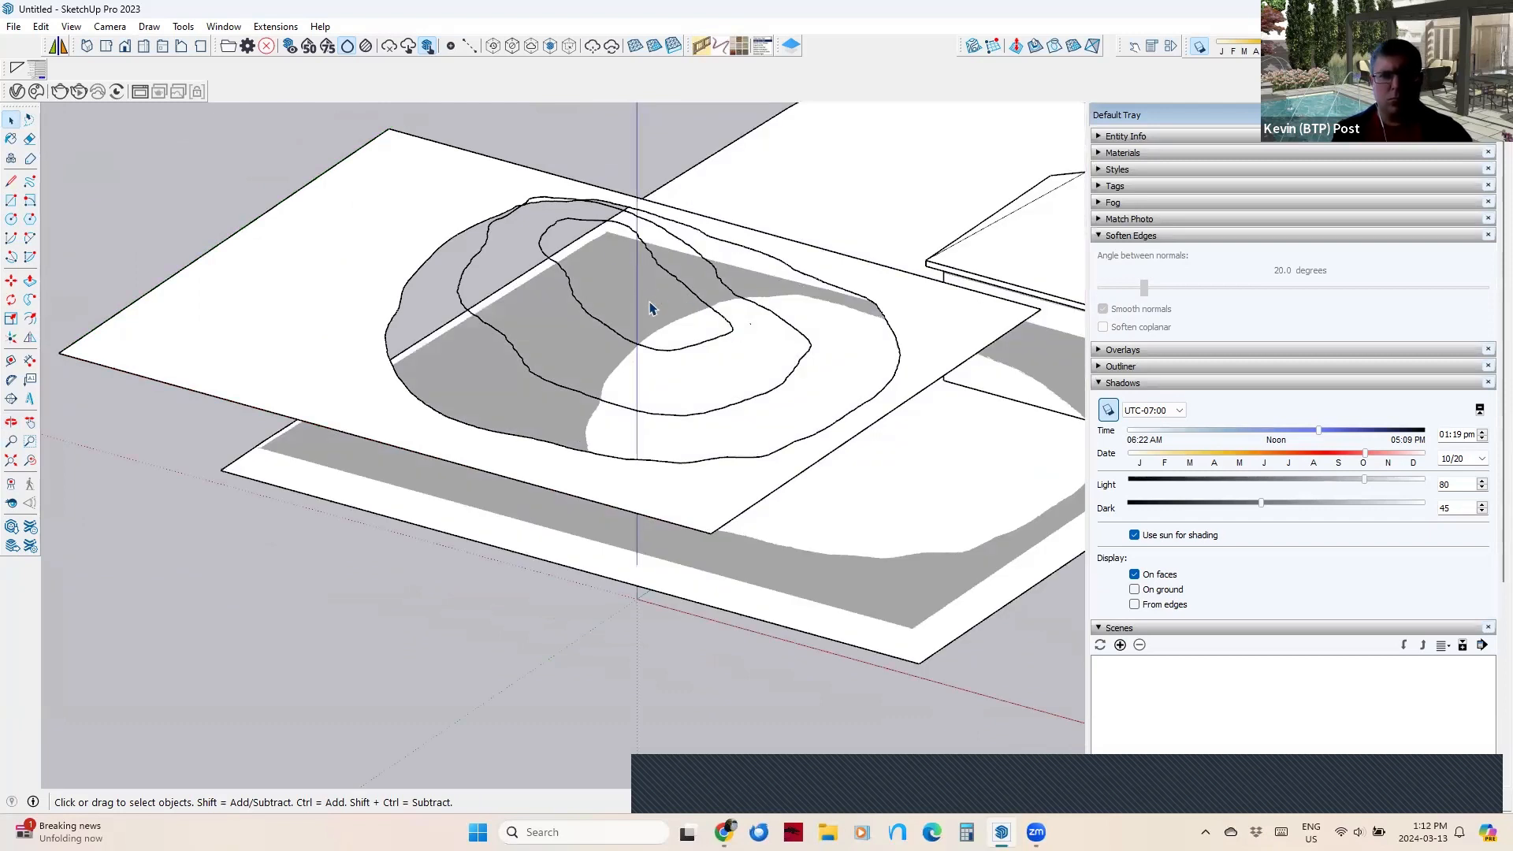
{"action": "double_click", "coordinate": [419, 291]}
{"action": "key", "text": "shift+v"}
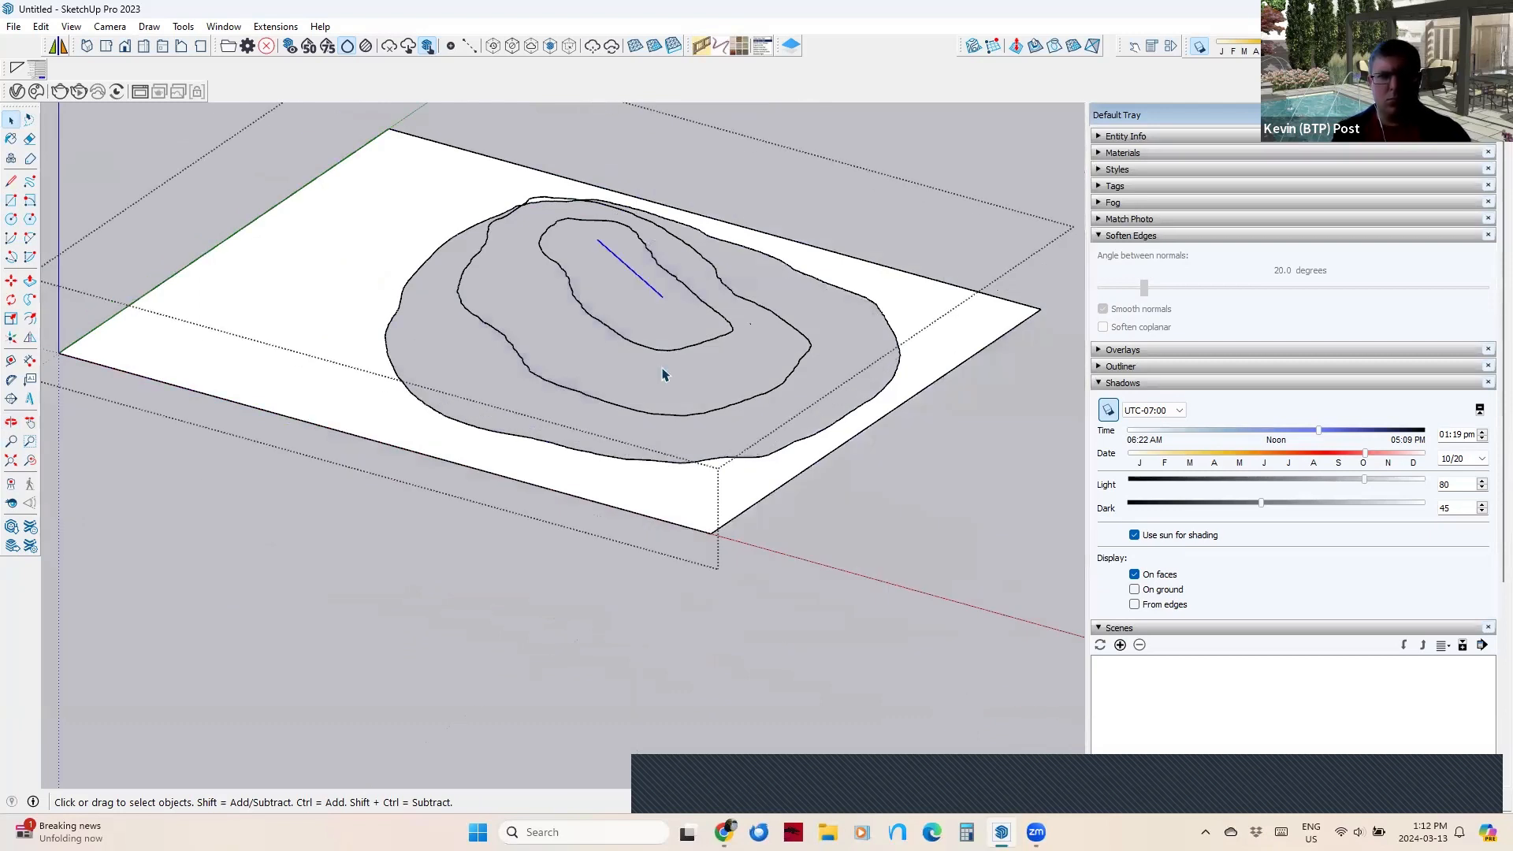
Erase the edges of the base rectangle around the contours, removing its face.
{"action": "middle_click_drag", "start_coordinate": [663, 372], "coordinate": [841, 526]}
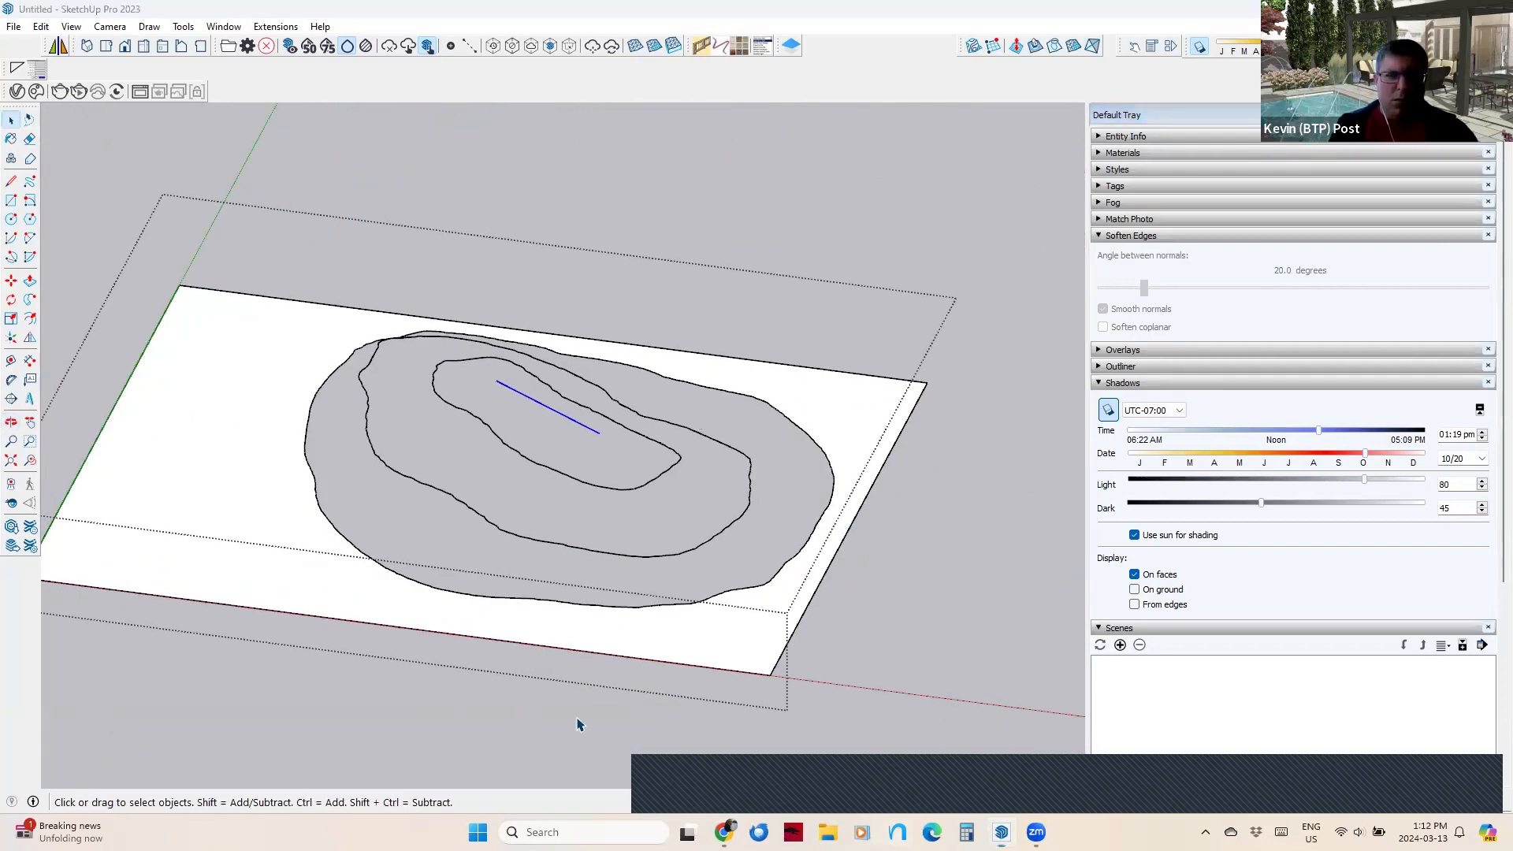
{"action": "middle_click_drag", "start_coordinate": [580, 723], "coordinate": [859, 491]}
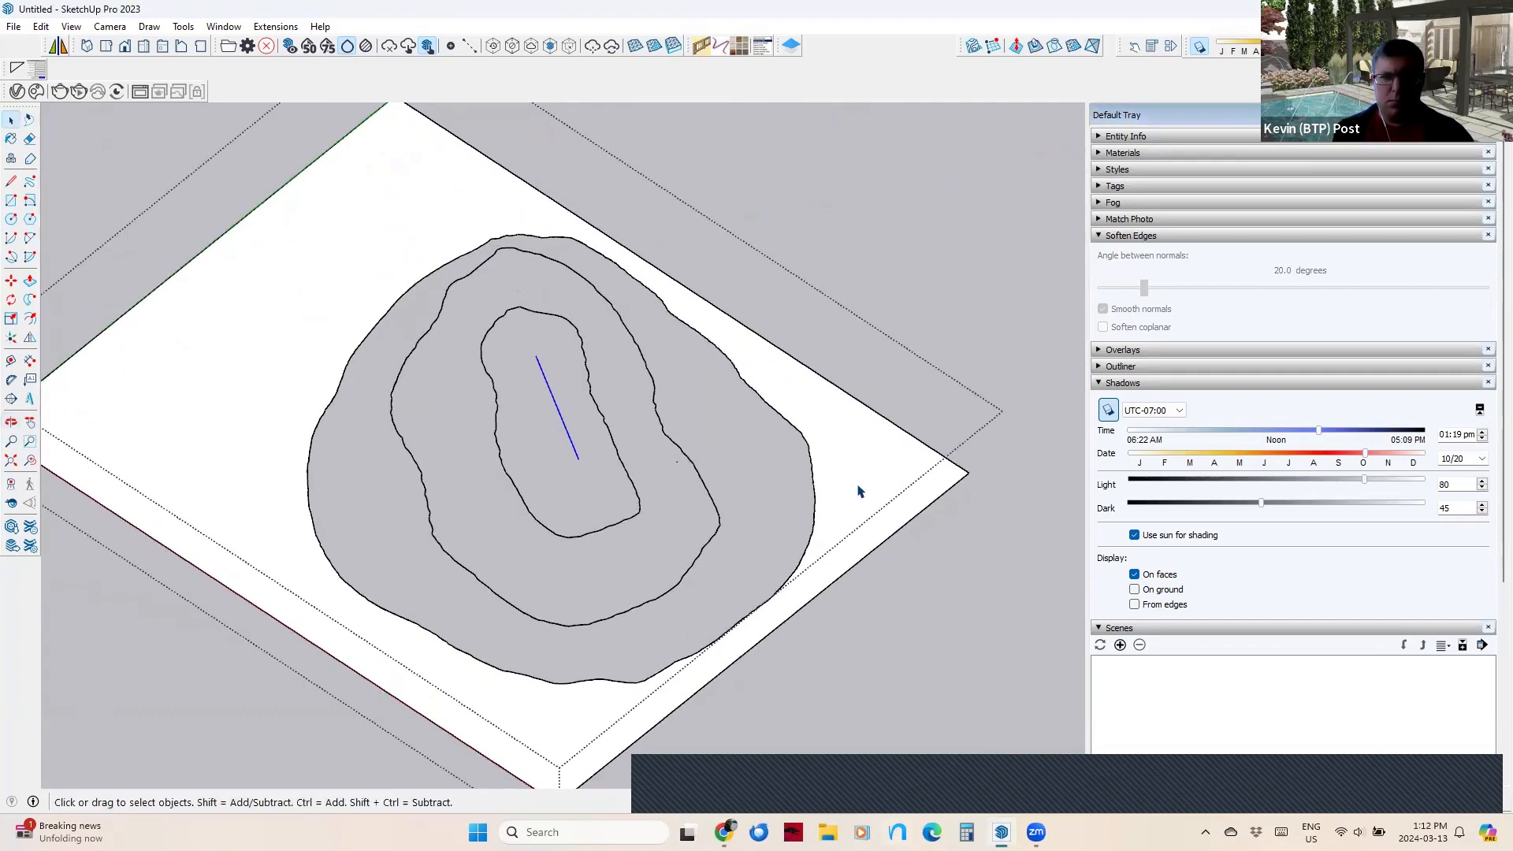
{"action": "key", "text": "e"}
{"action": "left_click", "coordinate": [954, 453]}
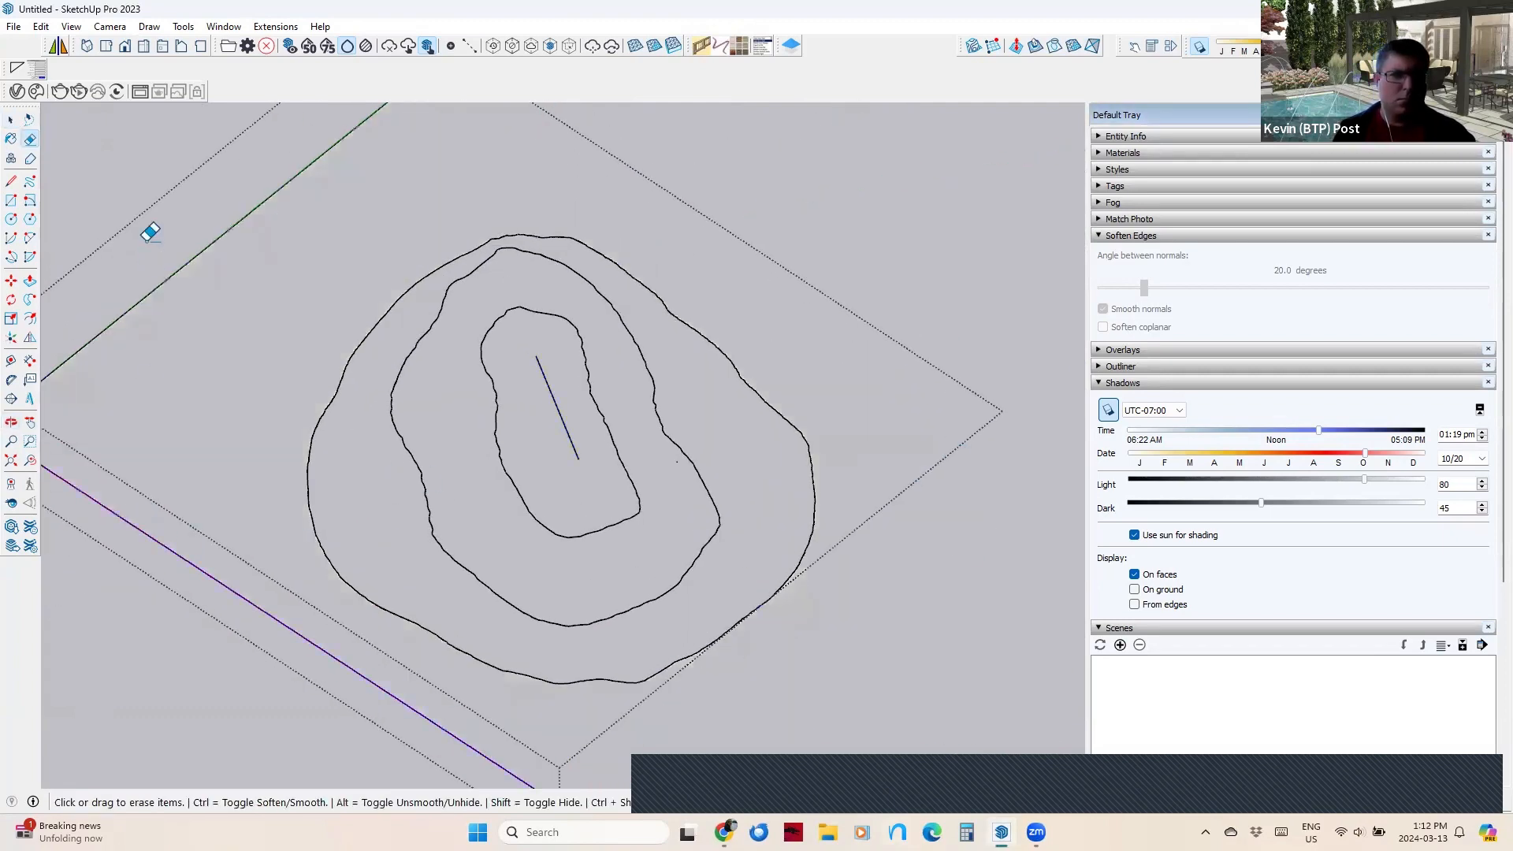
{"action": "left_click_drag", "start_coordinate": [148, 239], "coordinate": [145, 572]}
Delete the tiny stray edge lying outside the middle contour.
{"action": "key", "text": "space"}
{"action": "scroll", "coordinate": [684, 483], "scroll_direction": "up", "scroll_amount": 8}
{"action": "left_click_drag", "start_coordinate": [667, 419], "coordinate": [689, 450]}
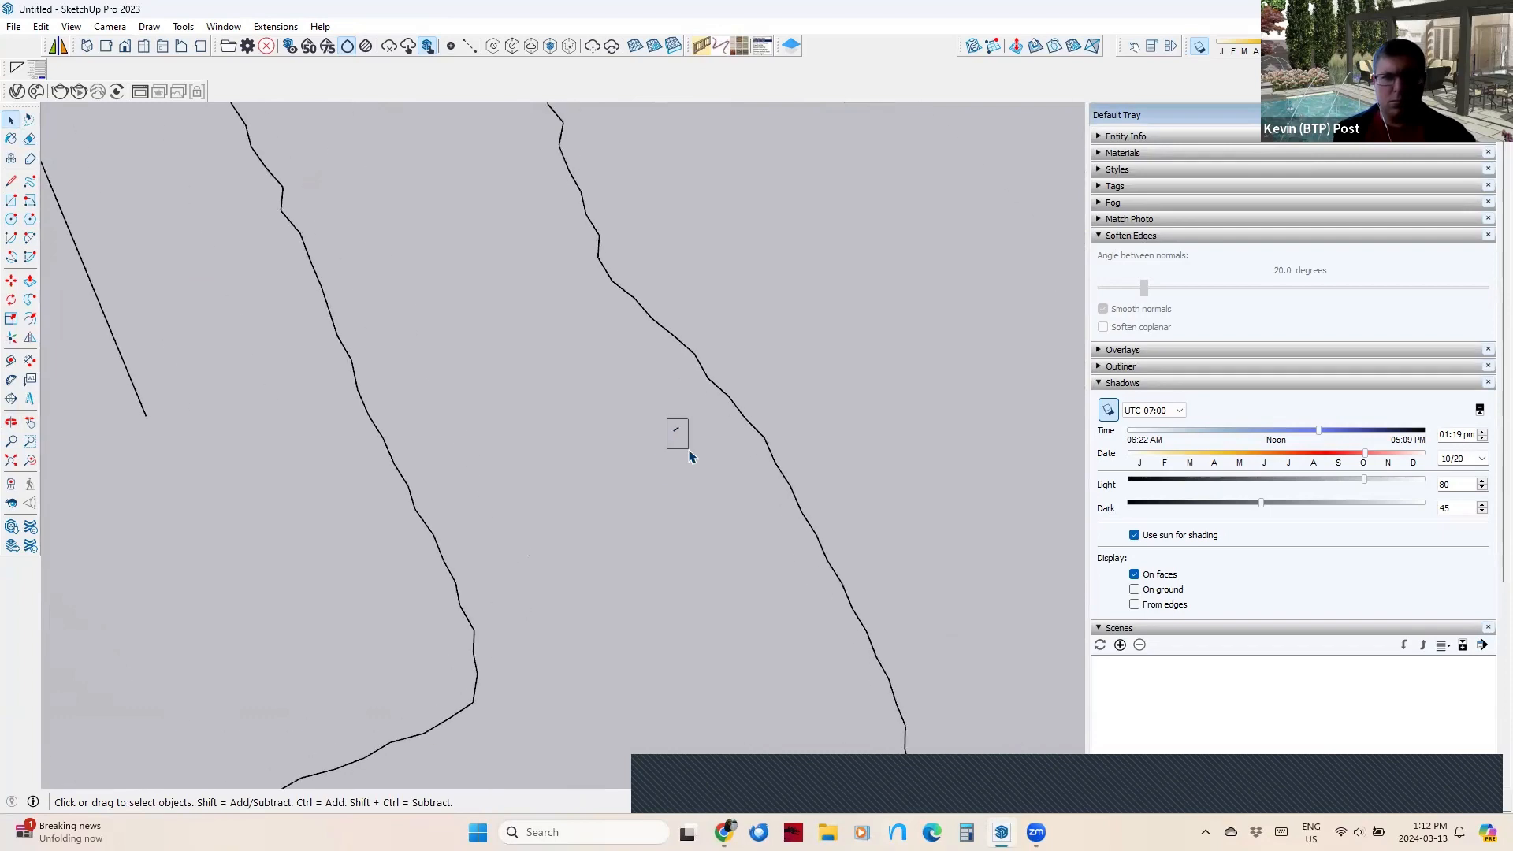
{"action": "scroll", "coordinate": [560, 601], "scroll_direction": "down", "scroll_amount": 5}
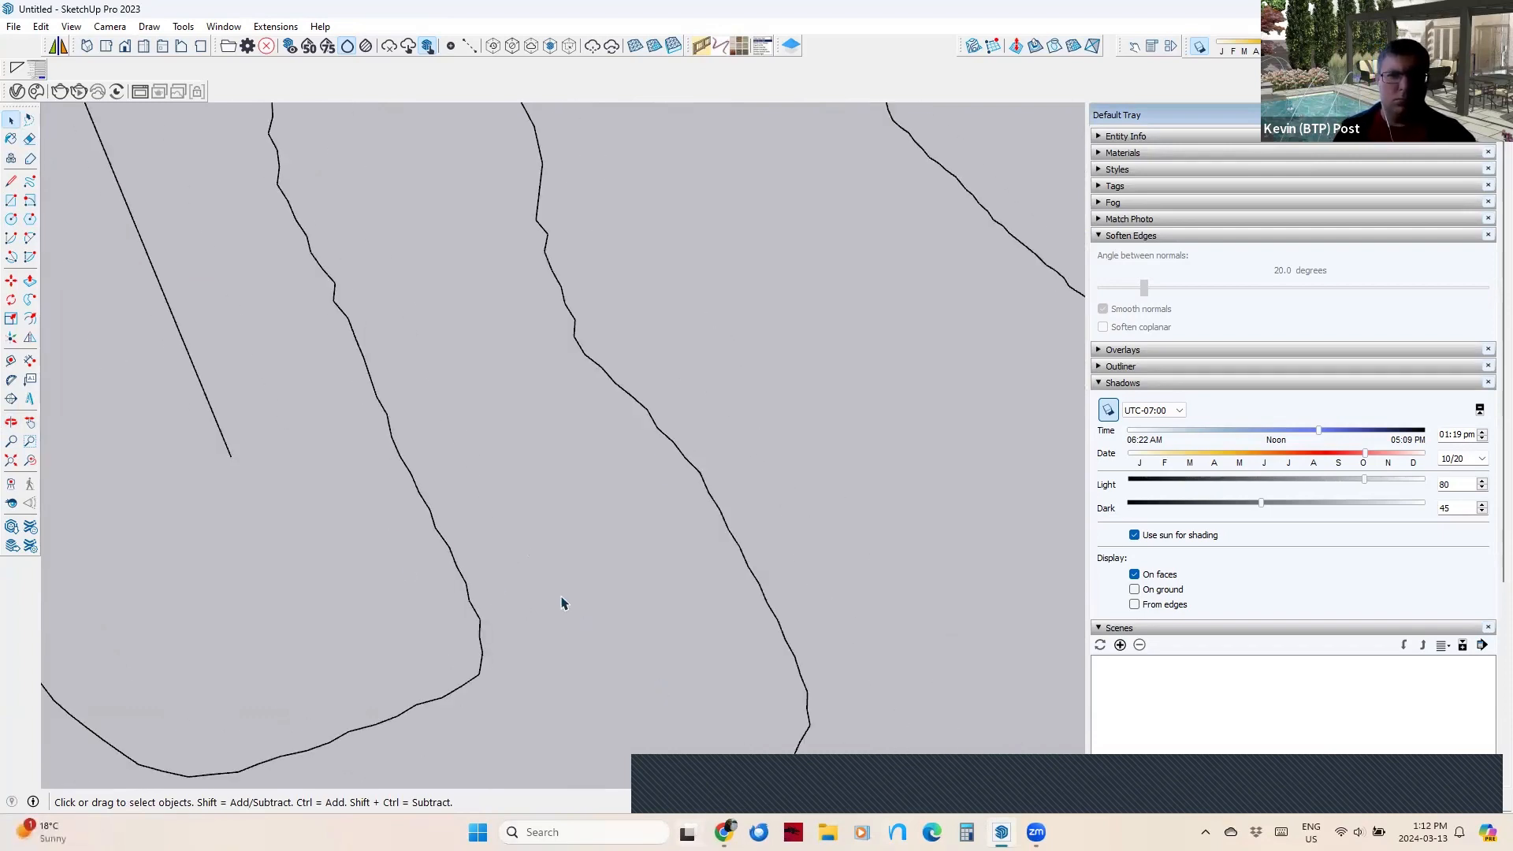
Generate a terrain surface from the three contours and the ridge line, and leave the group.
{"action": "middle_click_drag", "start_coordinate": [541, 618], "coordinate": [441, 473]}
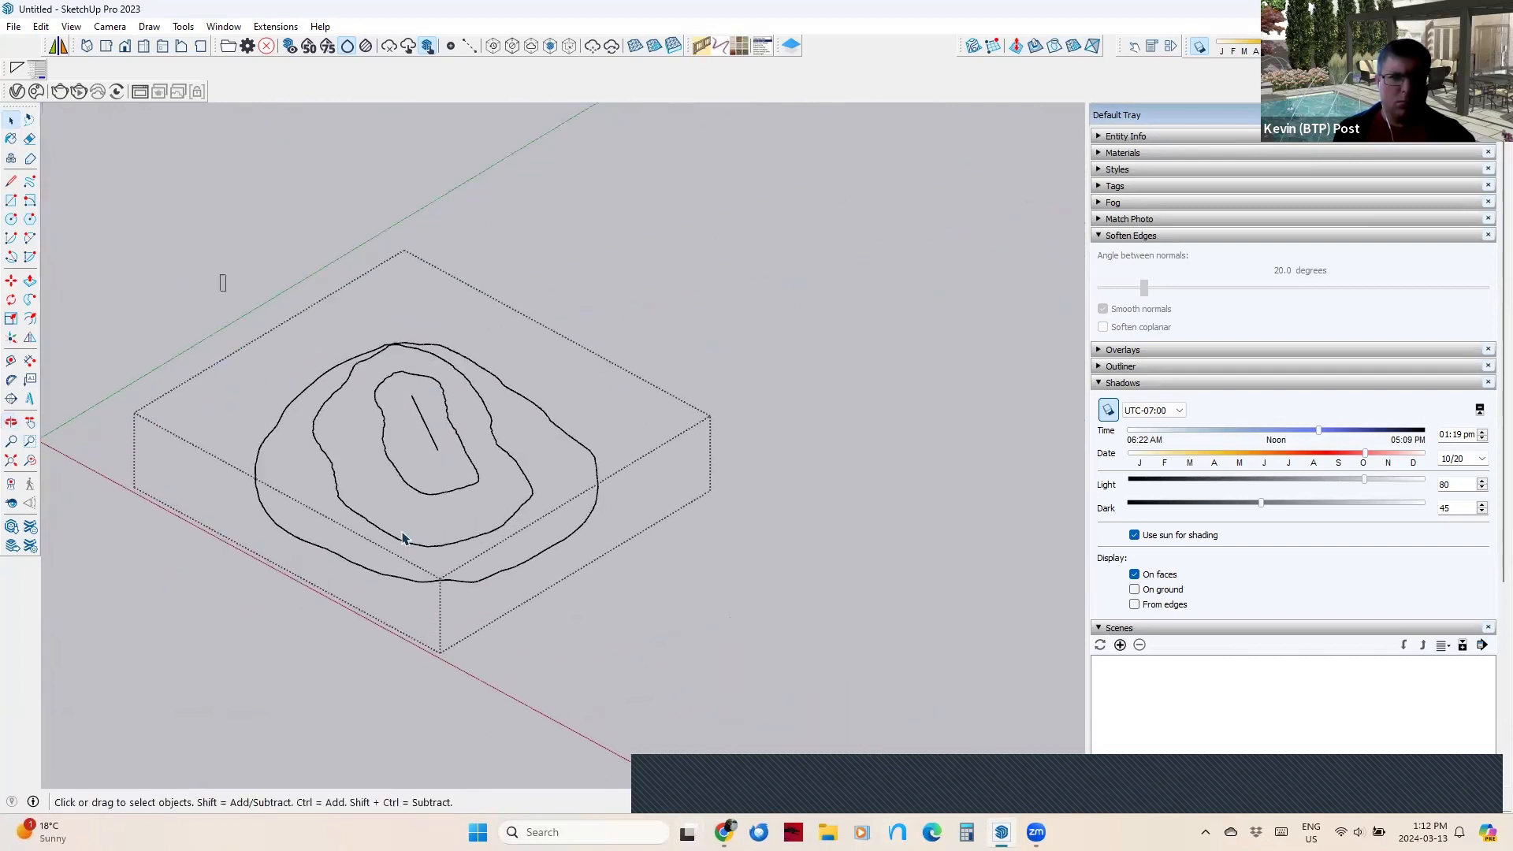
{"action": "left_click_drag", "start_coordinate": [220, 274], "coordinate": [678, 638]}
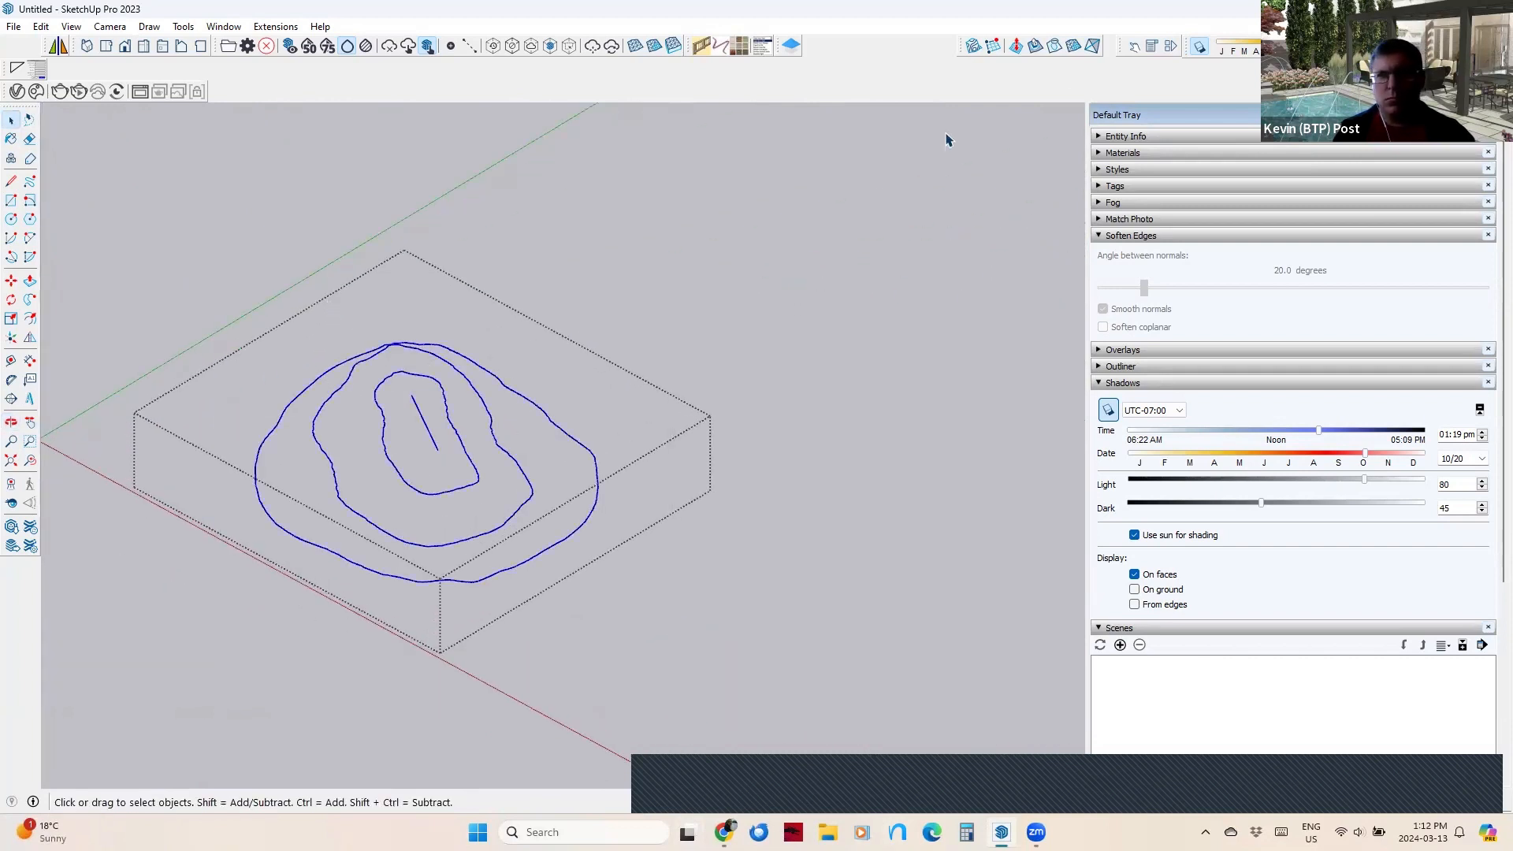
{"action": "left_click", "coordinate": [972, 52]}
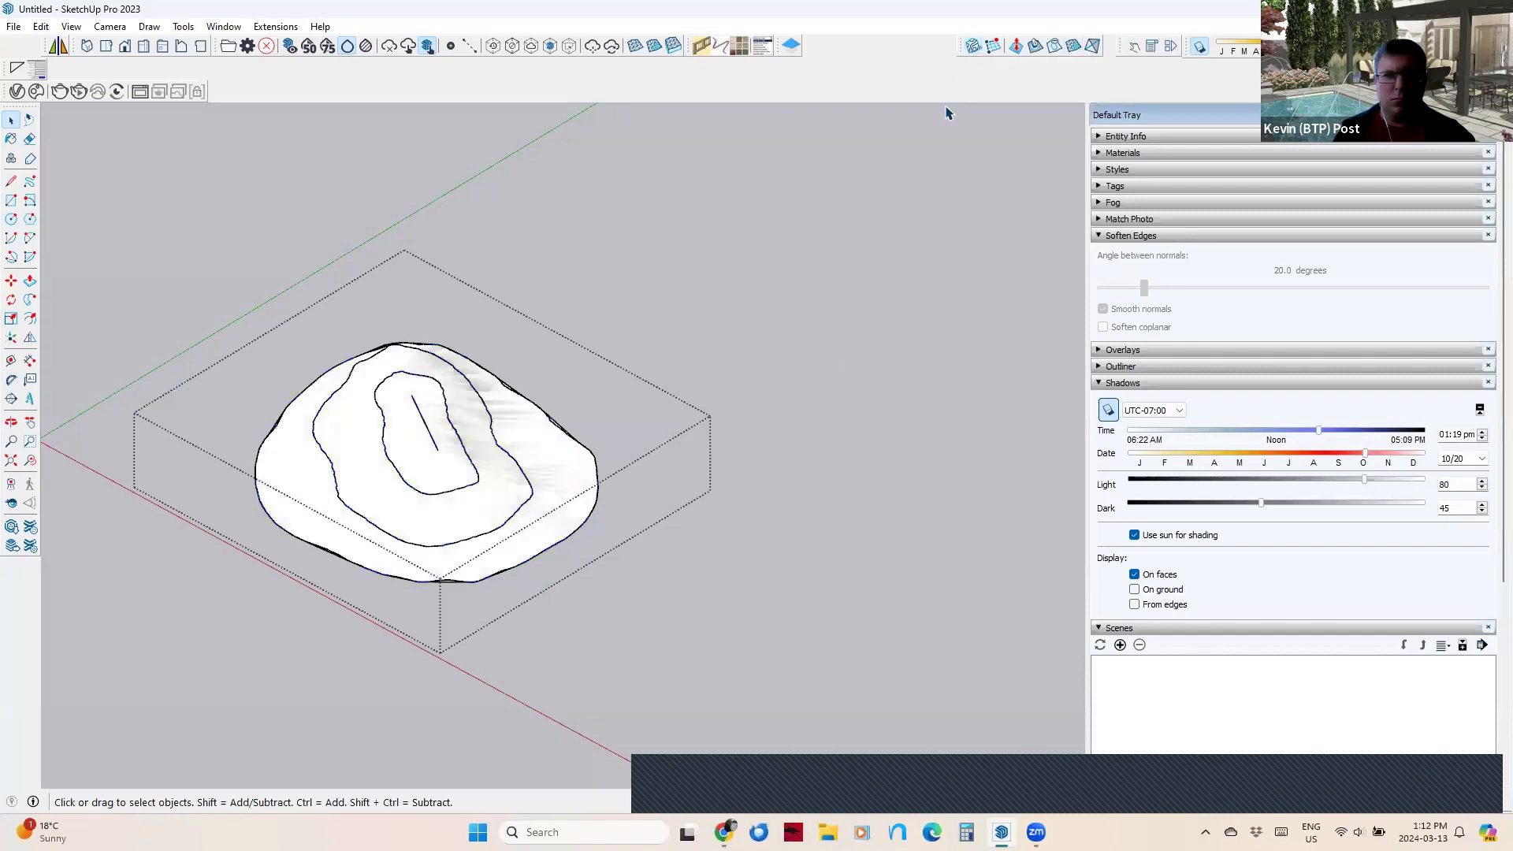
{"action": "middle_click_drag", "start_coordinate": [804, 460], "coordinate": [838, 412]}
{"action": "key", "text": "Escape"}
Move the terrain group straight down along the blue axis until it cuts into the lot's ground surface.
{"action": "left_click", "coordinate": [370, 550]}
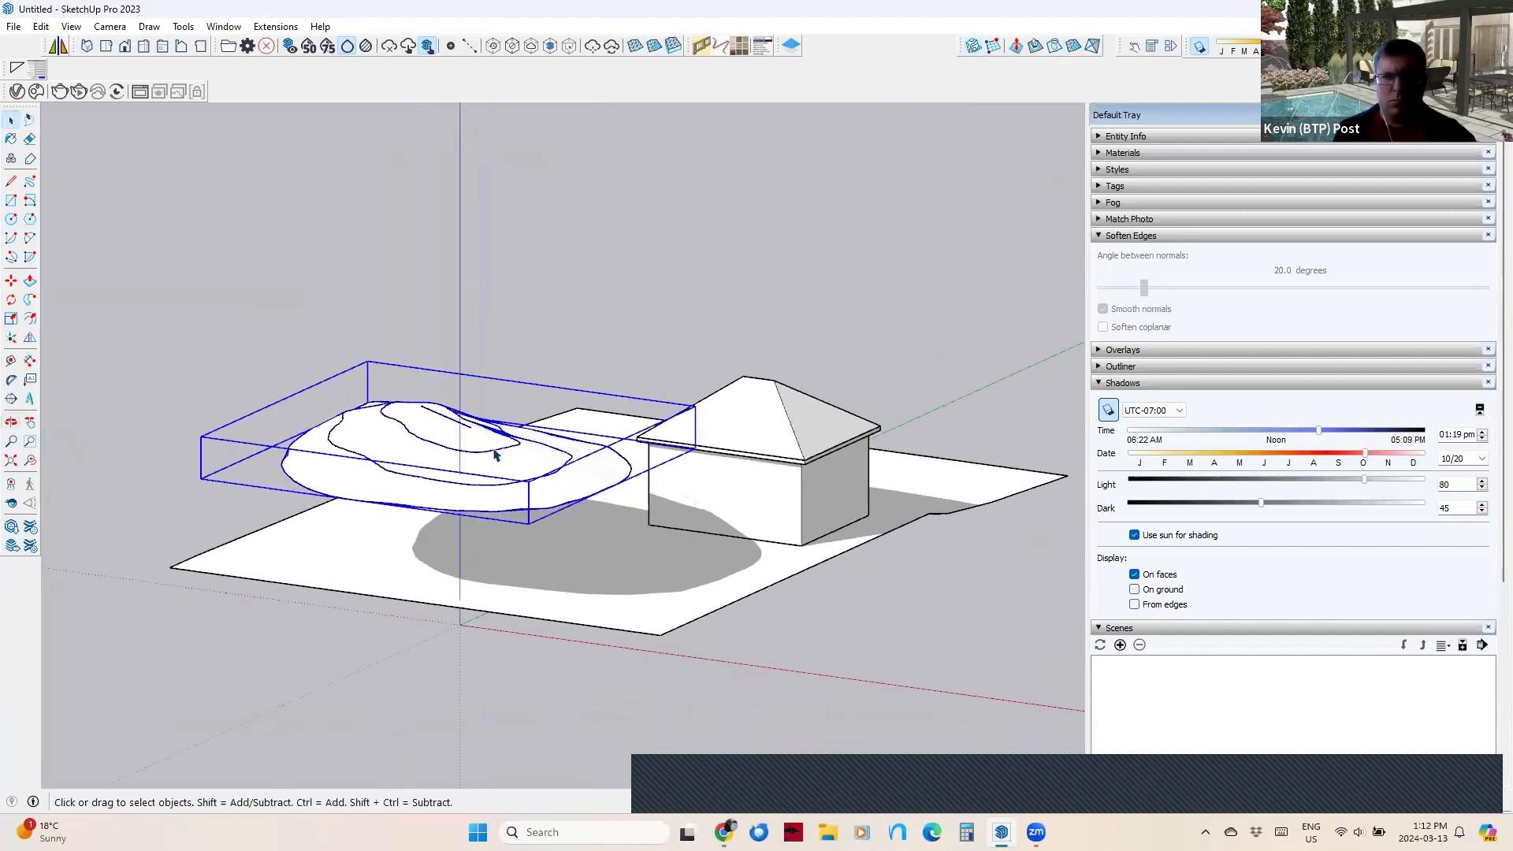
{"action": "scroll", "coordinate": [415, 496], "scroll_direction": "up", "scroll_amount": 3}
{"action": "key", "text": "m"}
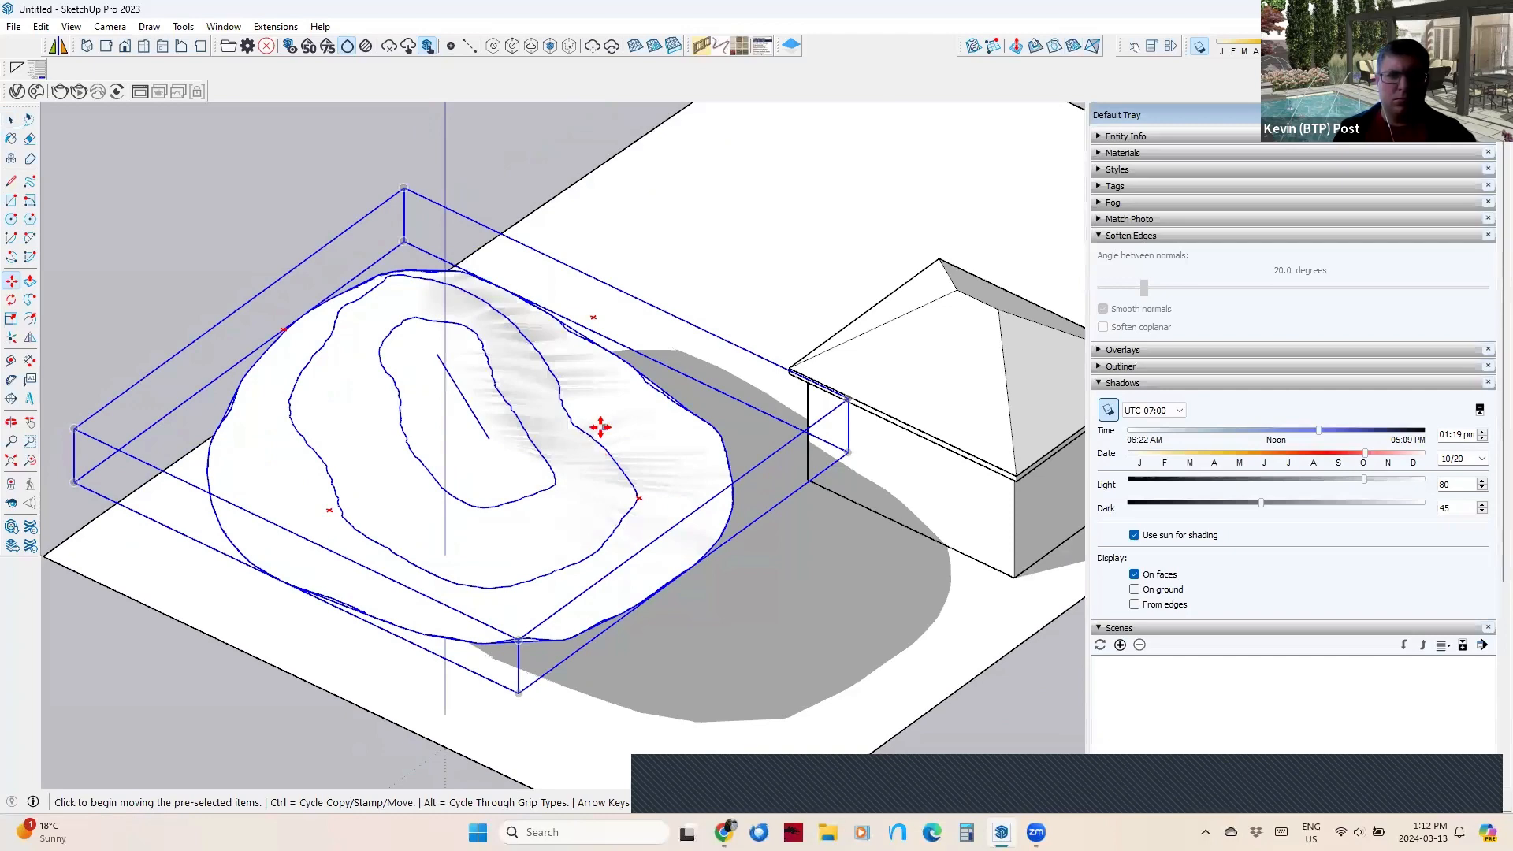
{"action": "left_click", "coordinate": [583, 429]}
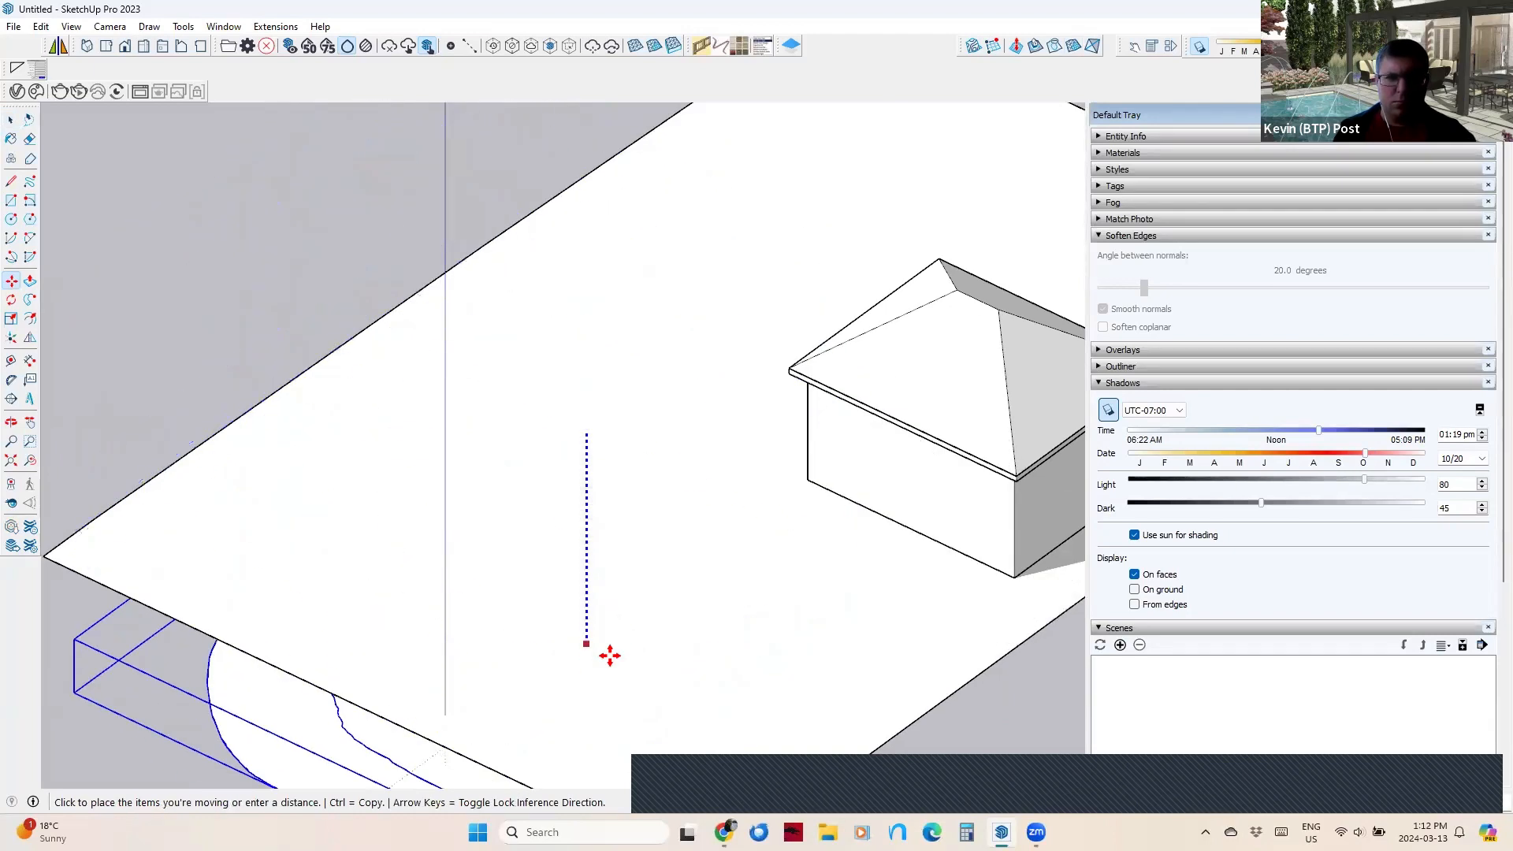
{"action": "middle_click_drag", "start_coordinate": [608, 389], "coordinate": [628, 514]}
{"action": "key", "text": "space"}
Copy the lot's ground face from inside its group, and leave that group.
{"action": "left_click", "coordinate": [508, 520]}
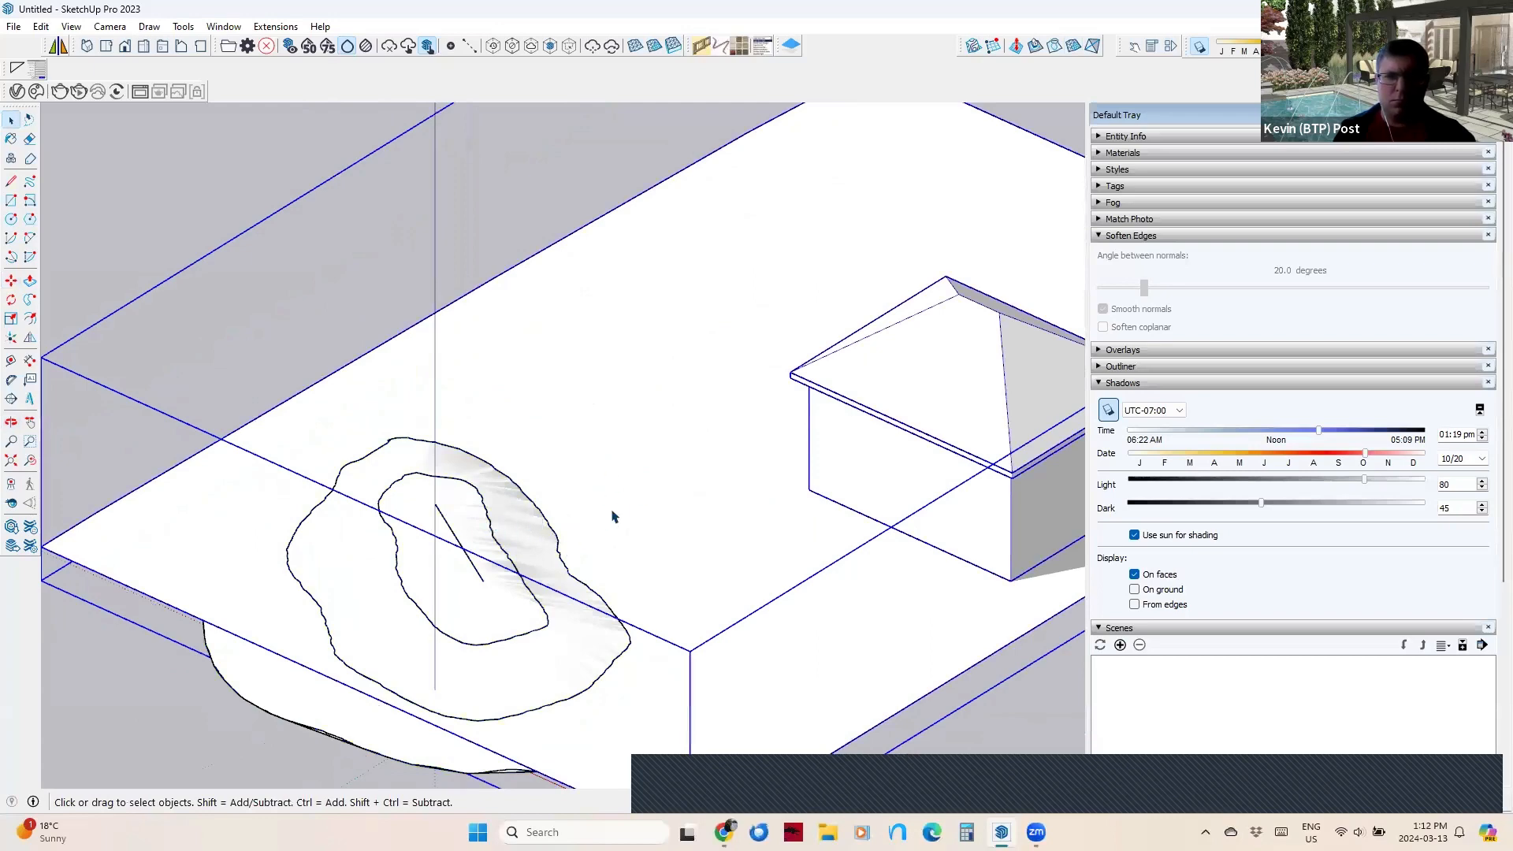
{"action": "double_click", "coordinate": [621, 505]}
{"action": "left_click", "coordinate": [643, 463]}
{"action": "double_click", "coordinate": [641, 463]}
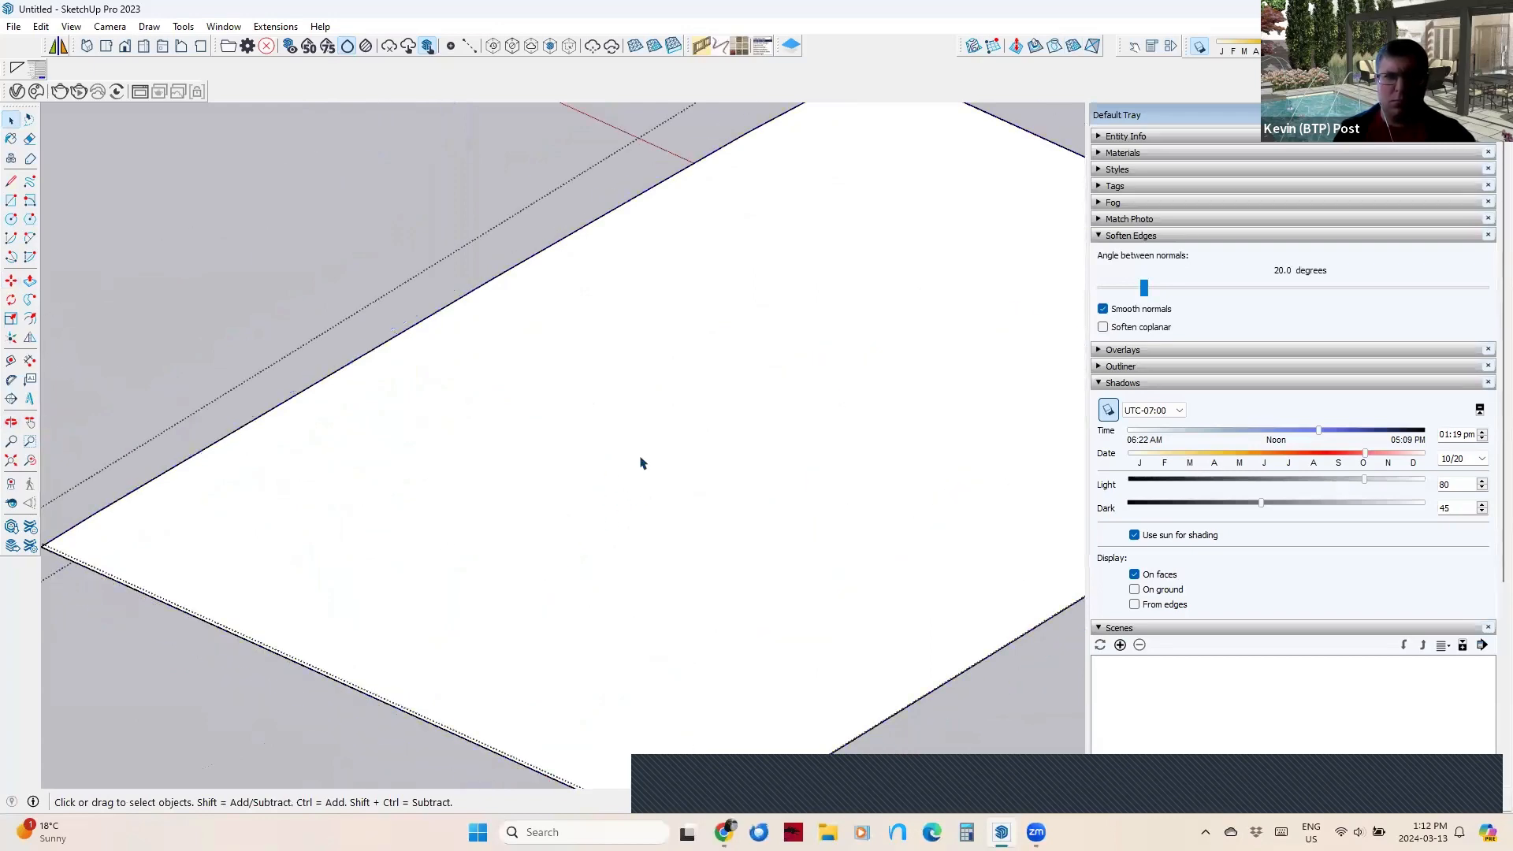
{"action": "left_click", "coordinate": [645, 443]}
{"action": "key", "text": "Escape"}
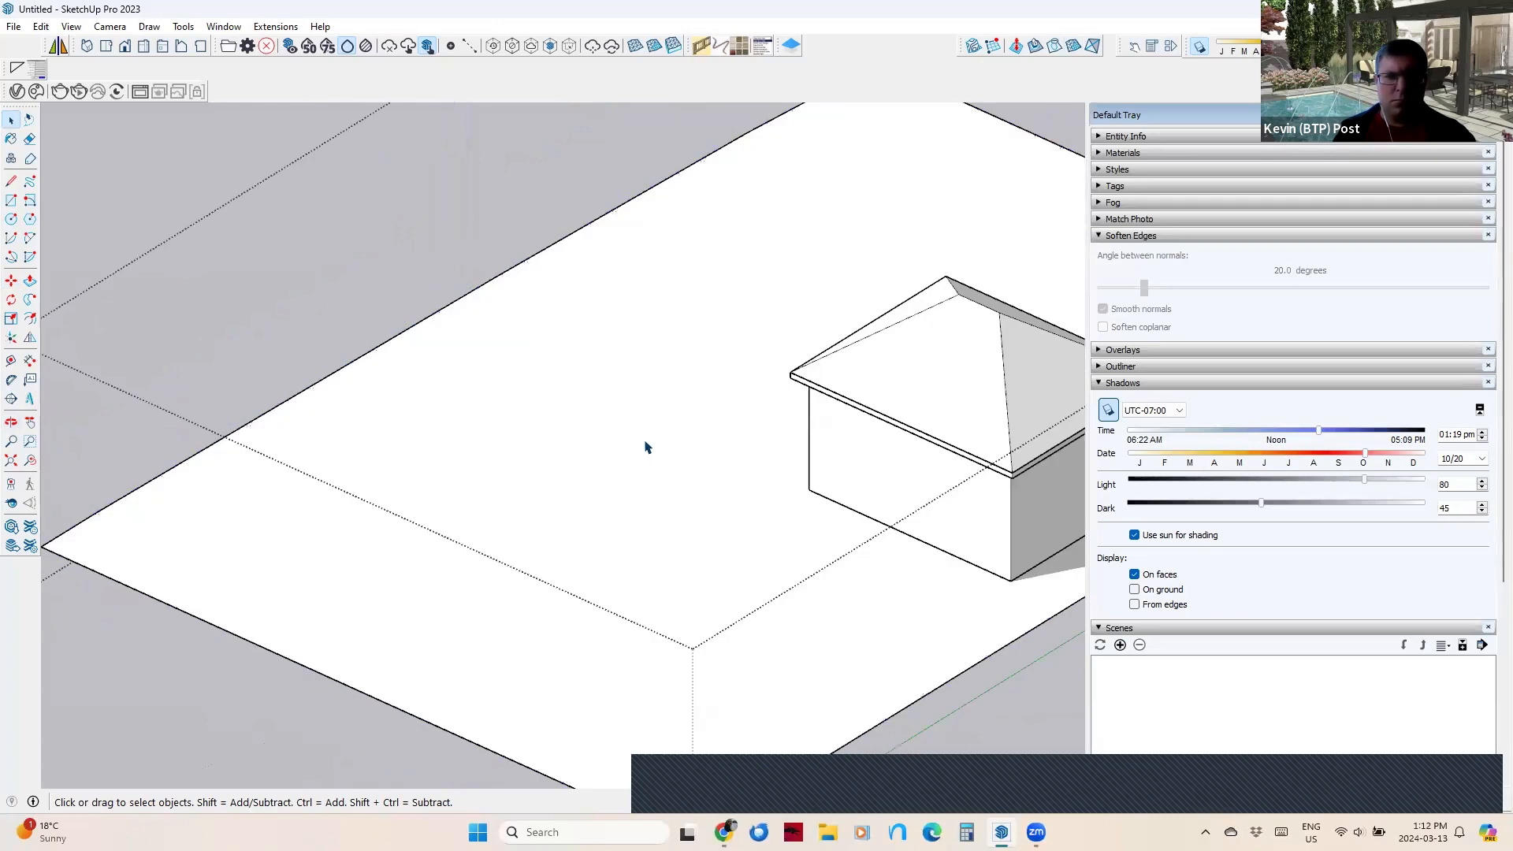
{"action": "key", "text": "Escape"}
Paste the ground face in place inside the nested terrain surface group.
{"action": "double_click", "coordinate": [495, 542]}
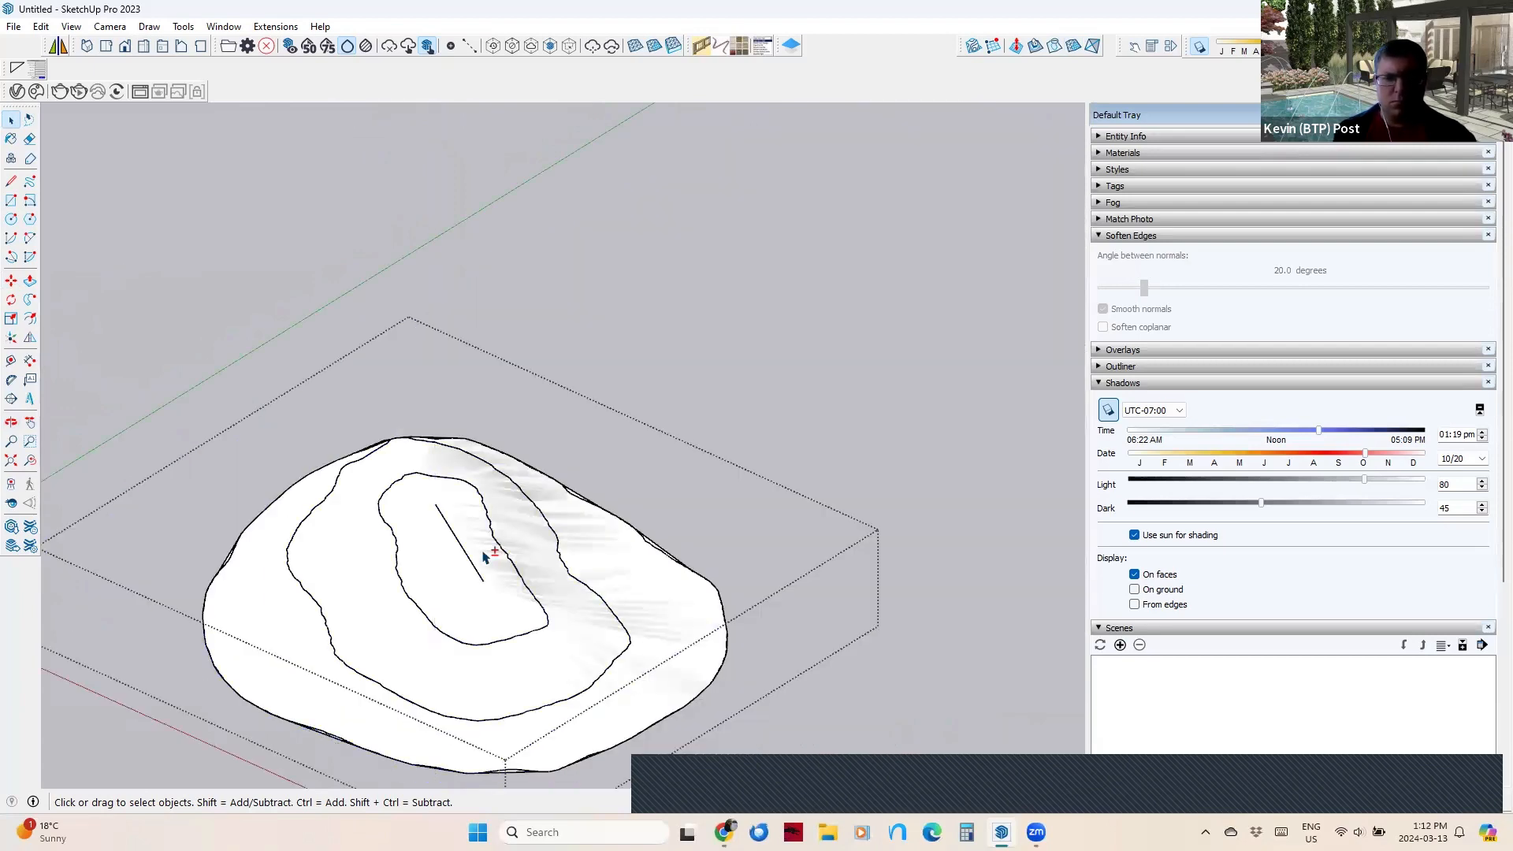
{"action": "double_click", "coordinate": [506, 535]}
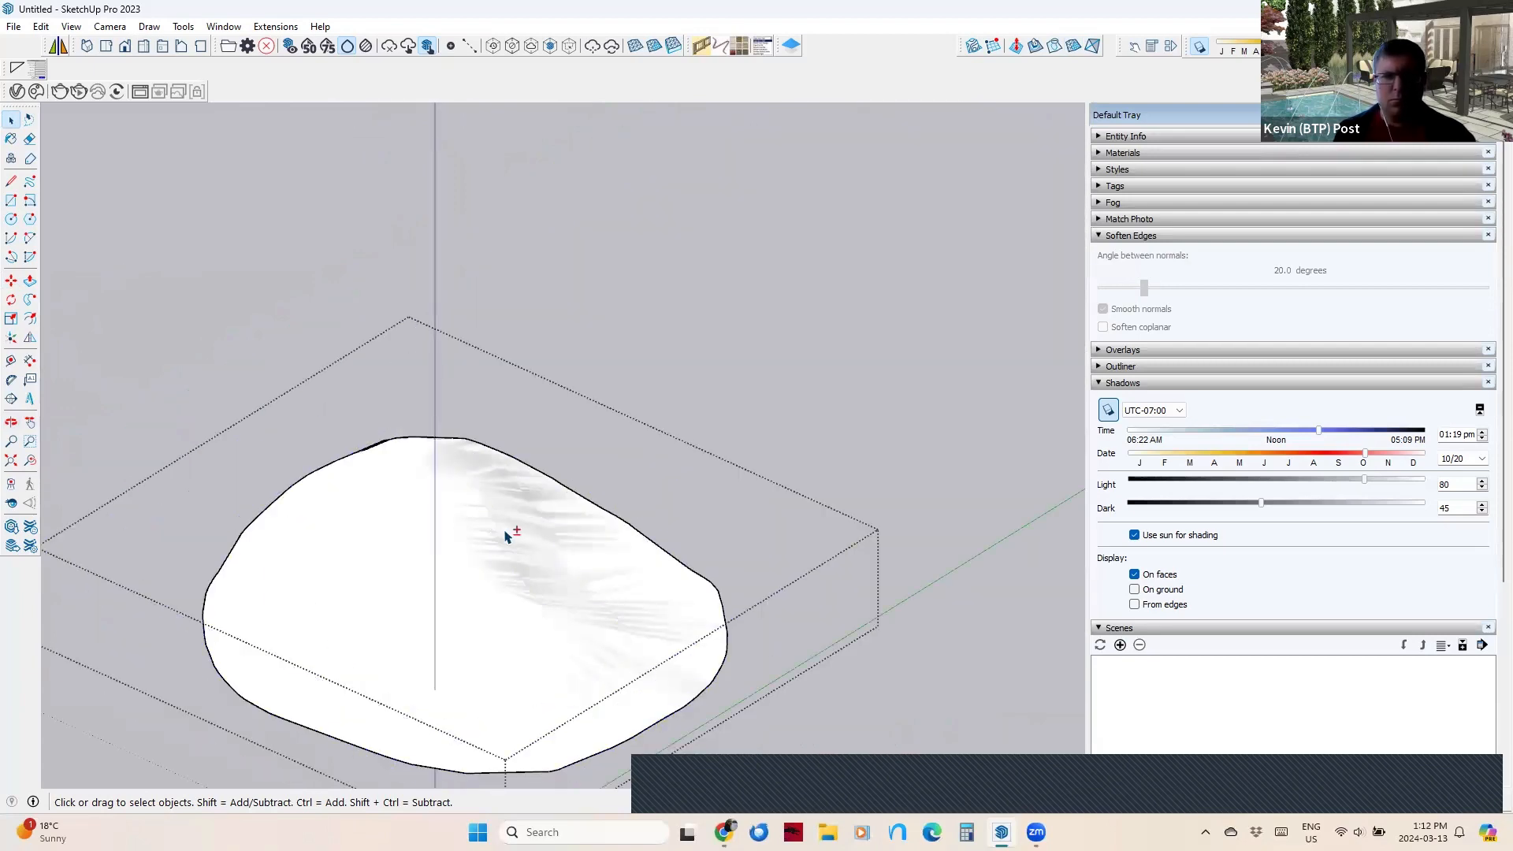
{"action": "key", "text": "shift+v"}
{"action": "middle_click_drag", "start_coordinate": [465, 446], "coordinate": [607, 601]}
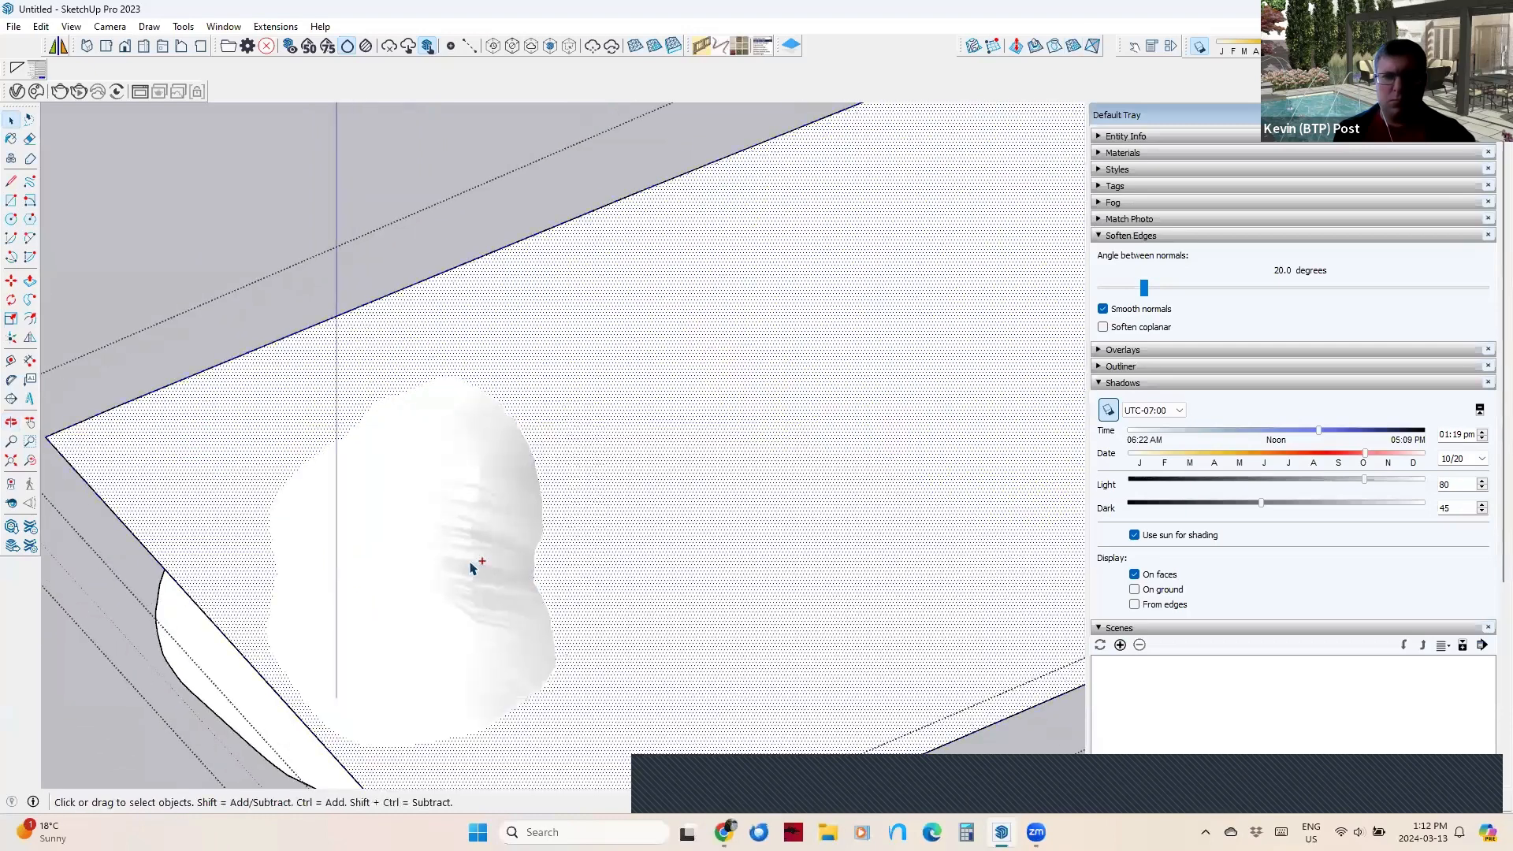
Intersect the pasted ground face and the terrain surface using Intersect Faces With Selection.
{"action": "left_click", "coordinate": [472, 568], "text": "ctrl"}
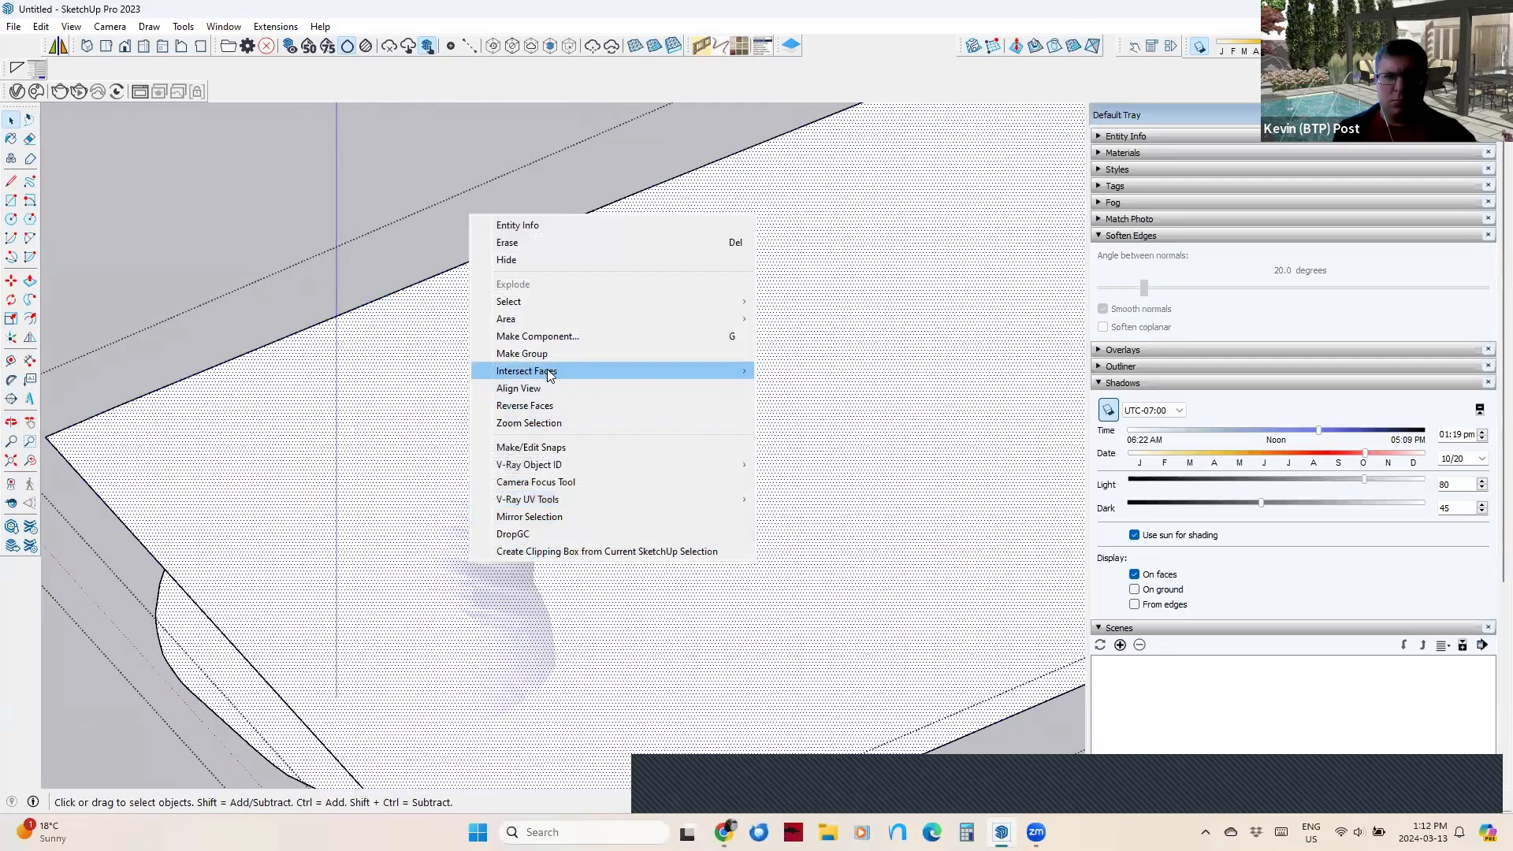
{"action": "mouse_move", "coordinate": [693, 374]}
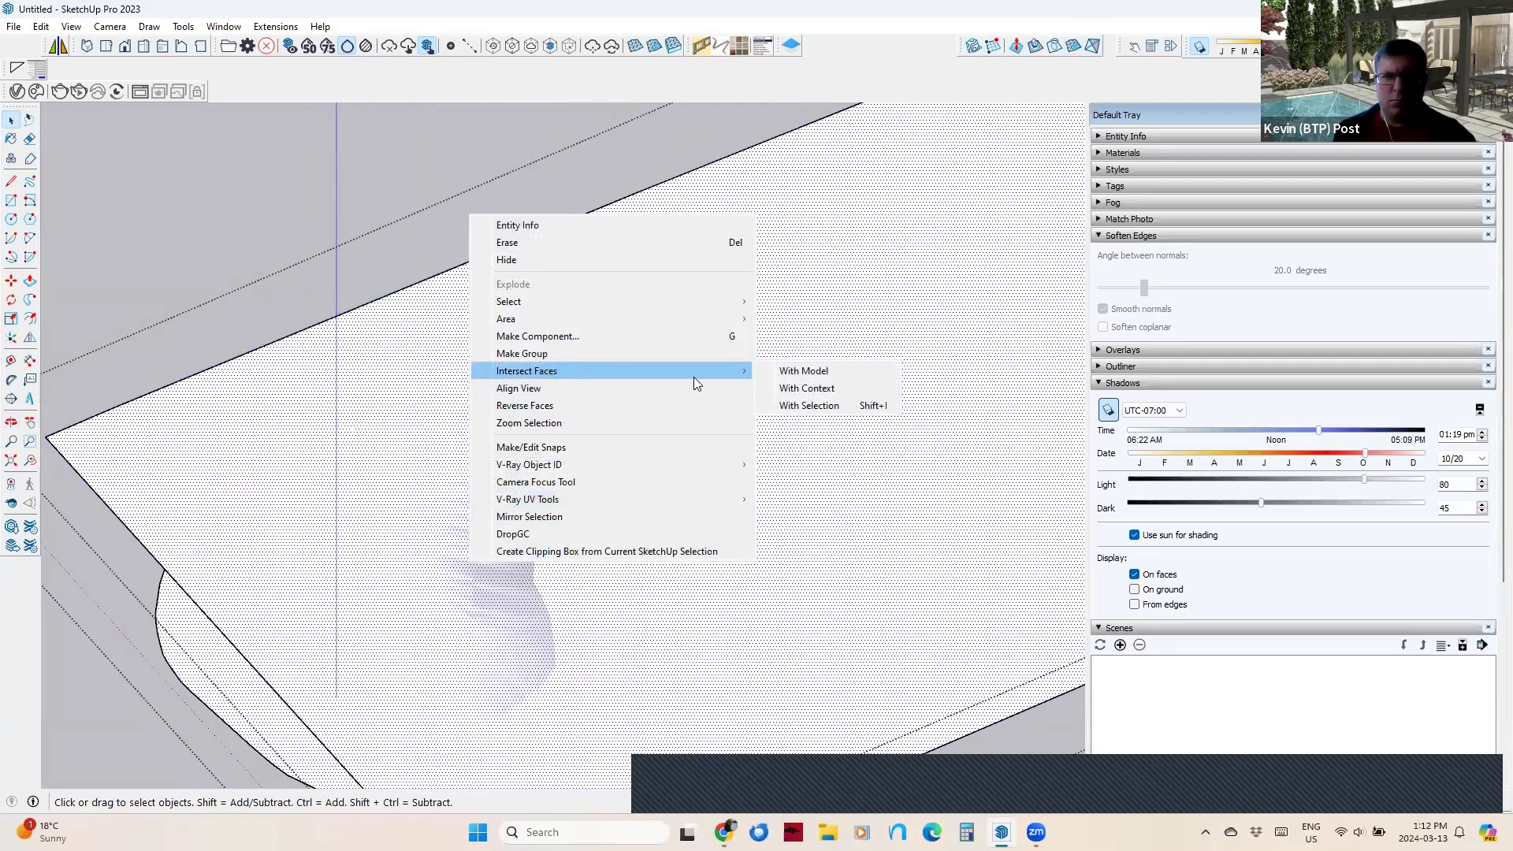
{"action": "left_click", "coordinate": [831, 407]}
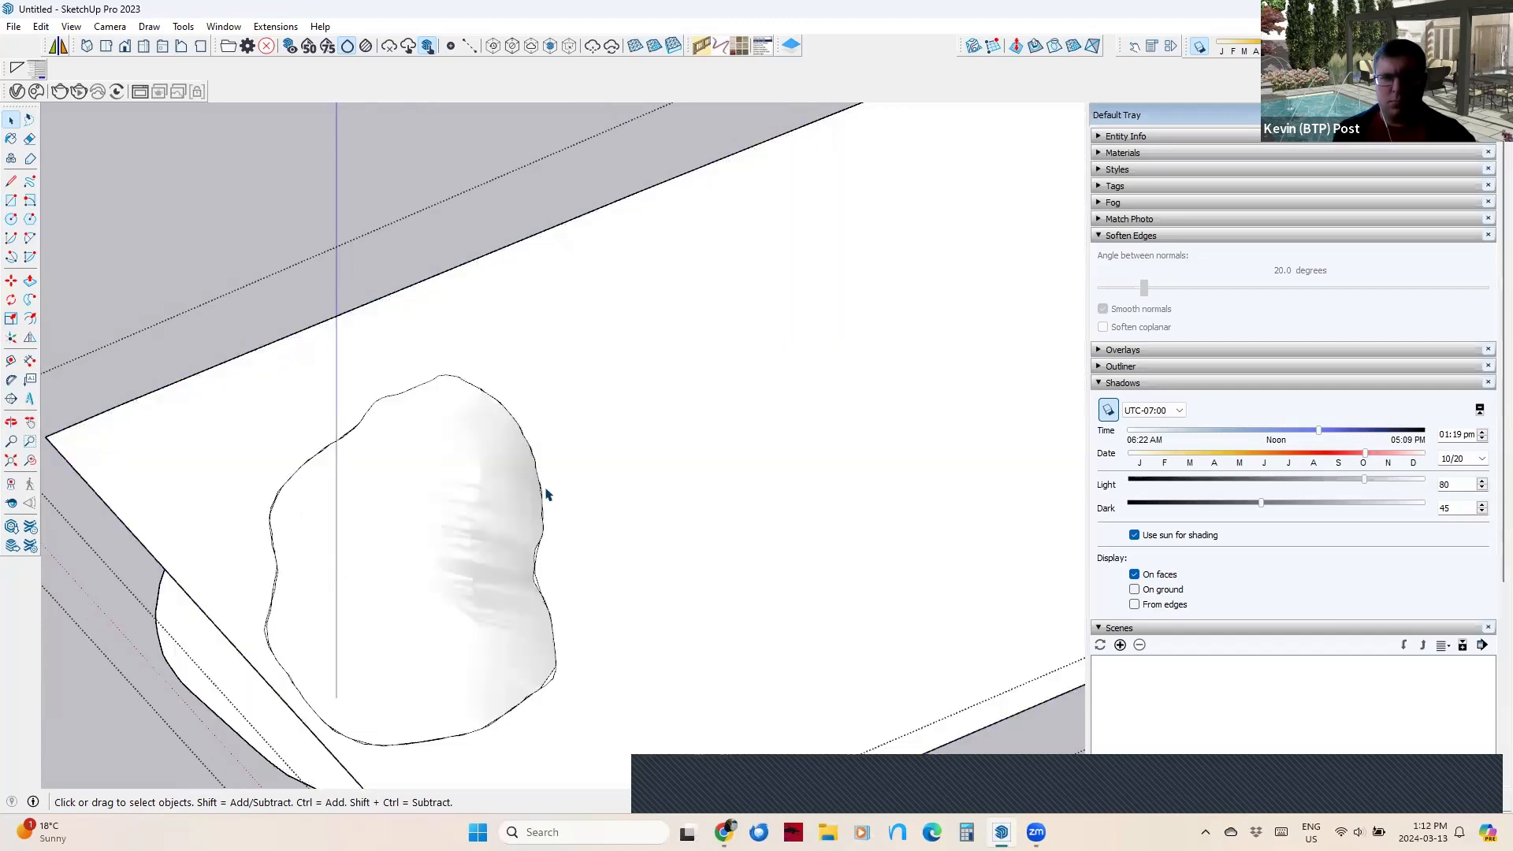
Delete the pasted ground face and its surrounding edges, keeping the terrain surface and its intersection line.
{"action": "middle_click_drag", "start_coordinate": [302, 567], "coordinate": [575, 529]}
{"action": "key", "text": "e"}
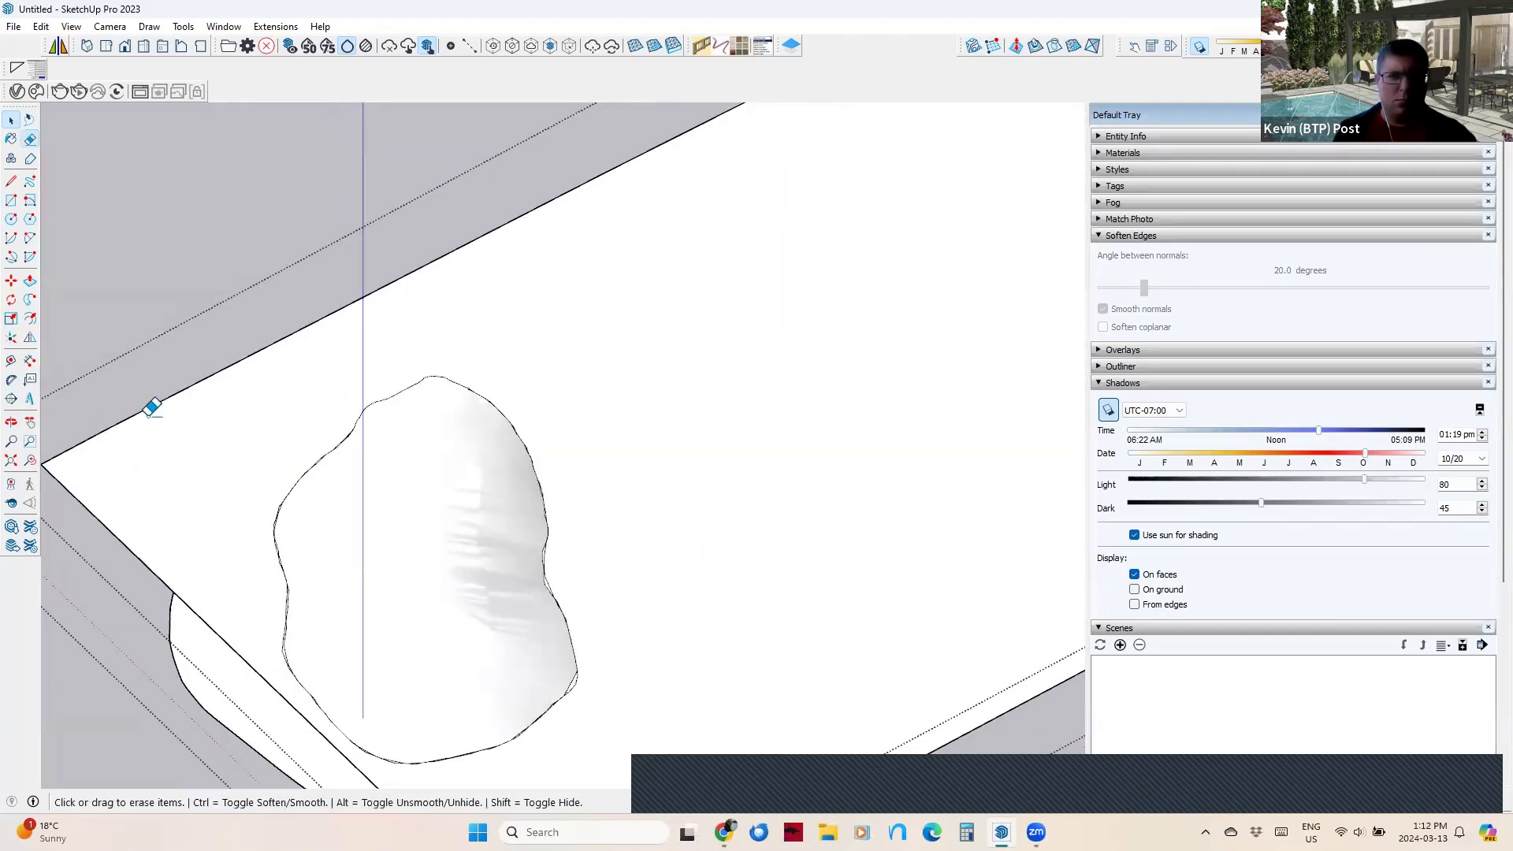
{"action": "mouse_move", "coordinate": [149, 405]}
{"action": "middle_mouse_down"}
{"action": "mouse_move", "coordinate": [108, 506]}
{"action": "mouse_move", "coordinate": [643, 535]}
{"action": "middle_mouse_up"}
{"action": "scroll", "coordinate": [644, 535], "scroll_direction": "down", "scroll_amount": 2}
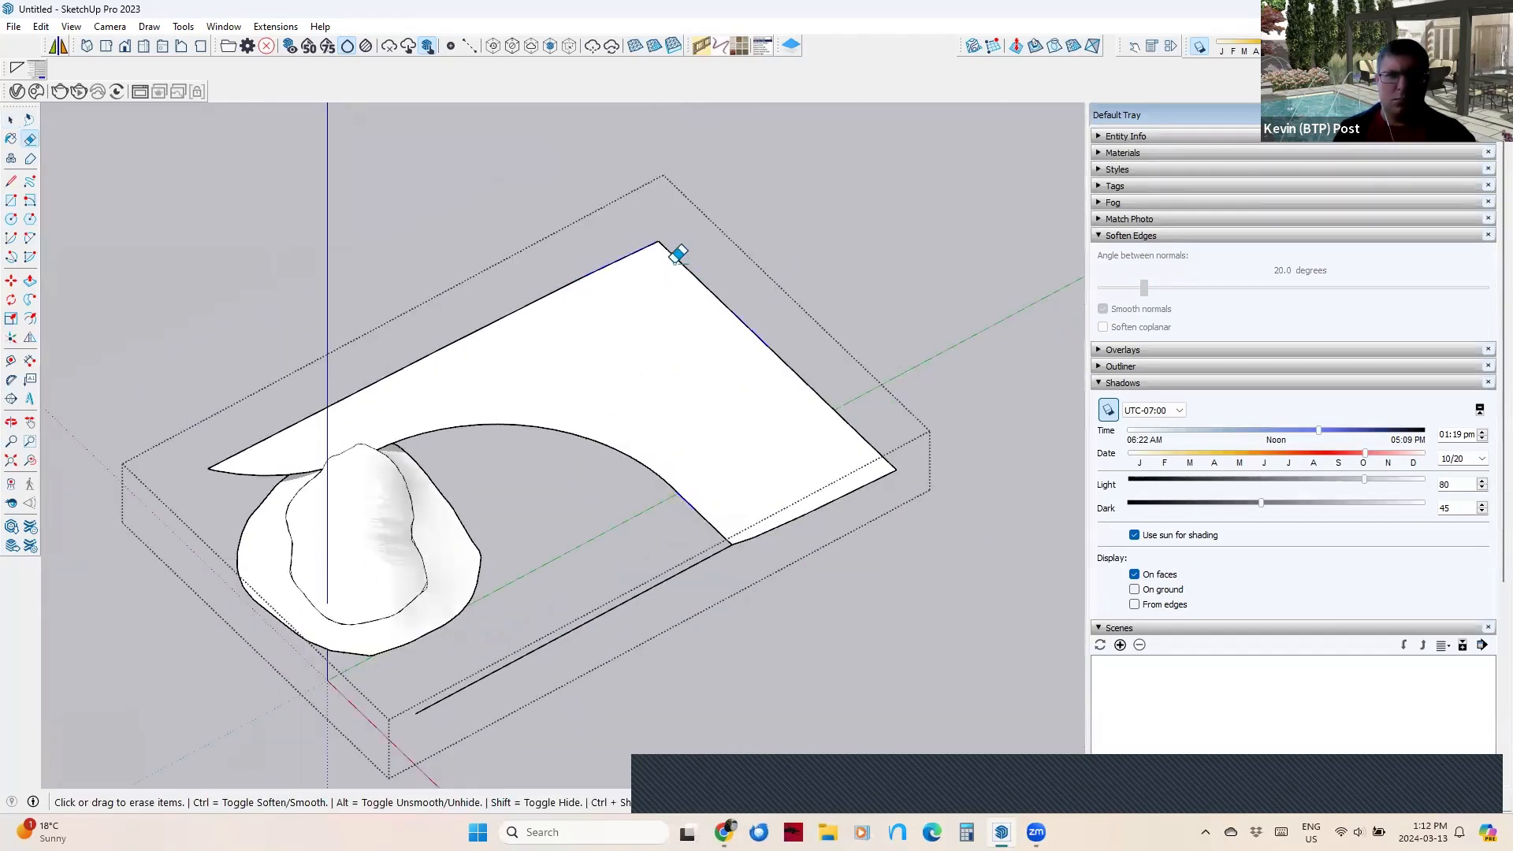
{"action": "key", "text": "space"}
{"action": "left_click", "coordinate": [647, 409]}
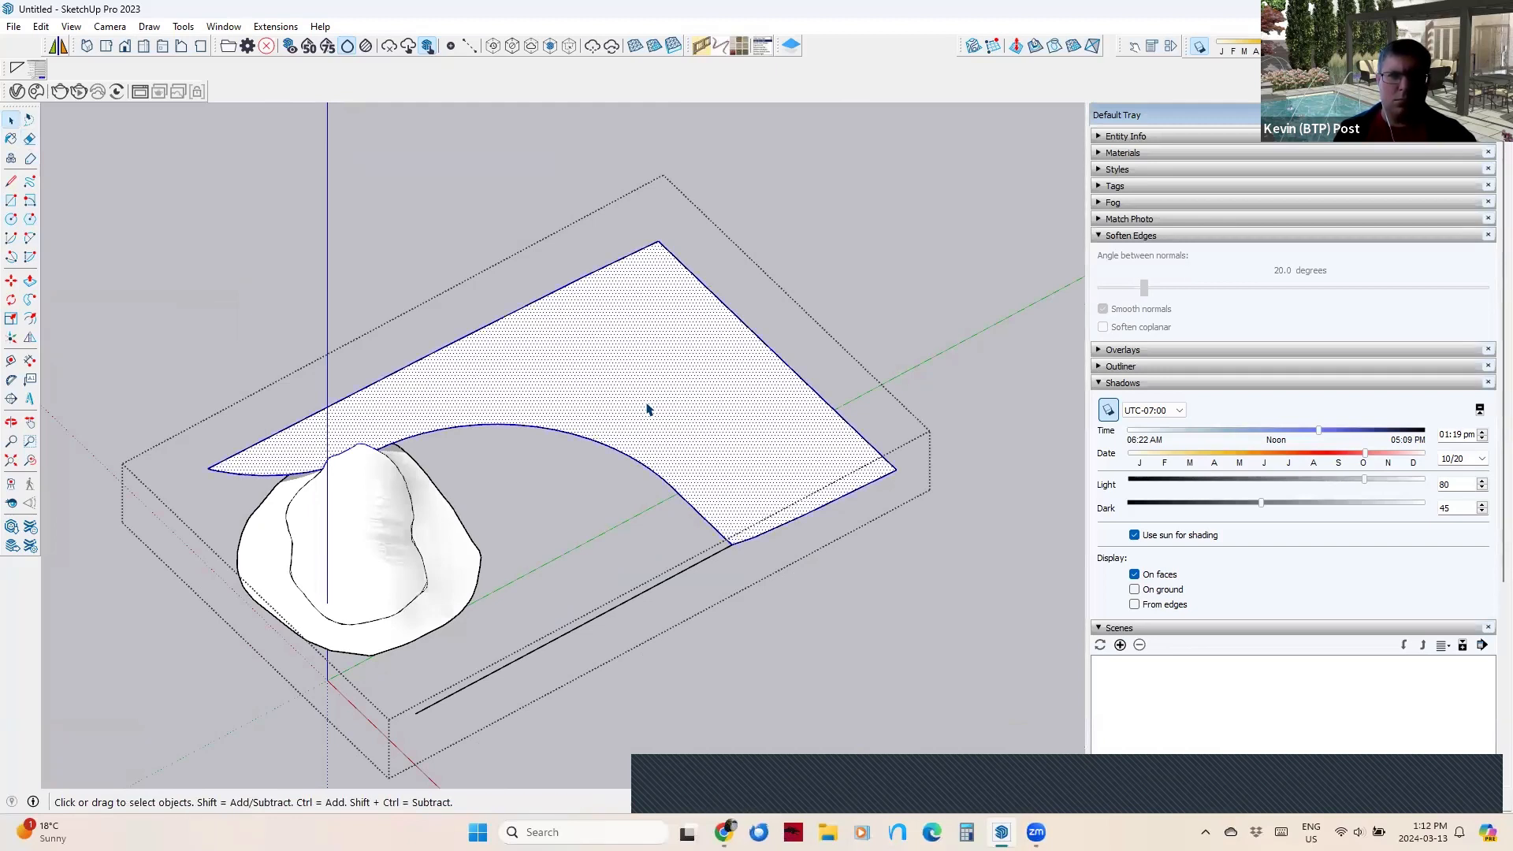
{"action": "mouse_move", "coordinate": [446, 481]}
{"action": "middle_mouse_down"}
{"action": "mouse_move", "coordinate": [513, 658]}
{"action": "mouse_move", "coordinate": [398, 480]}
{"action": "mouse_move", "coordinate": [719, 462]}
{"action": "middle_mouse_up"}
{"action": "key", "text": "Delete"}
{"action": "key", "text": "e"}
{"action": "left_click_drag", "start_coordinate": [733, 370], "coordinate": [626, 592]}
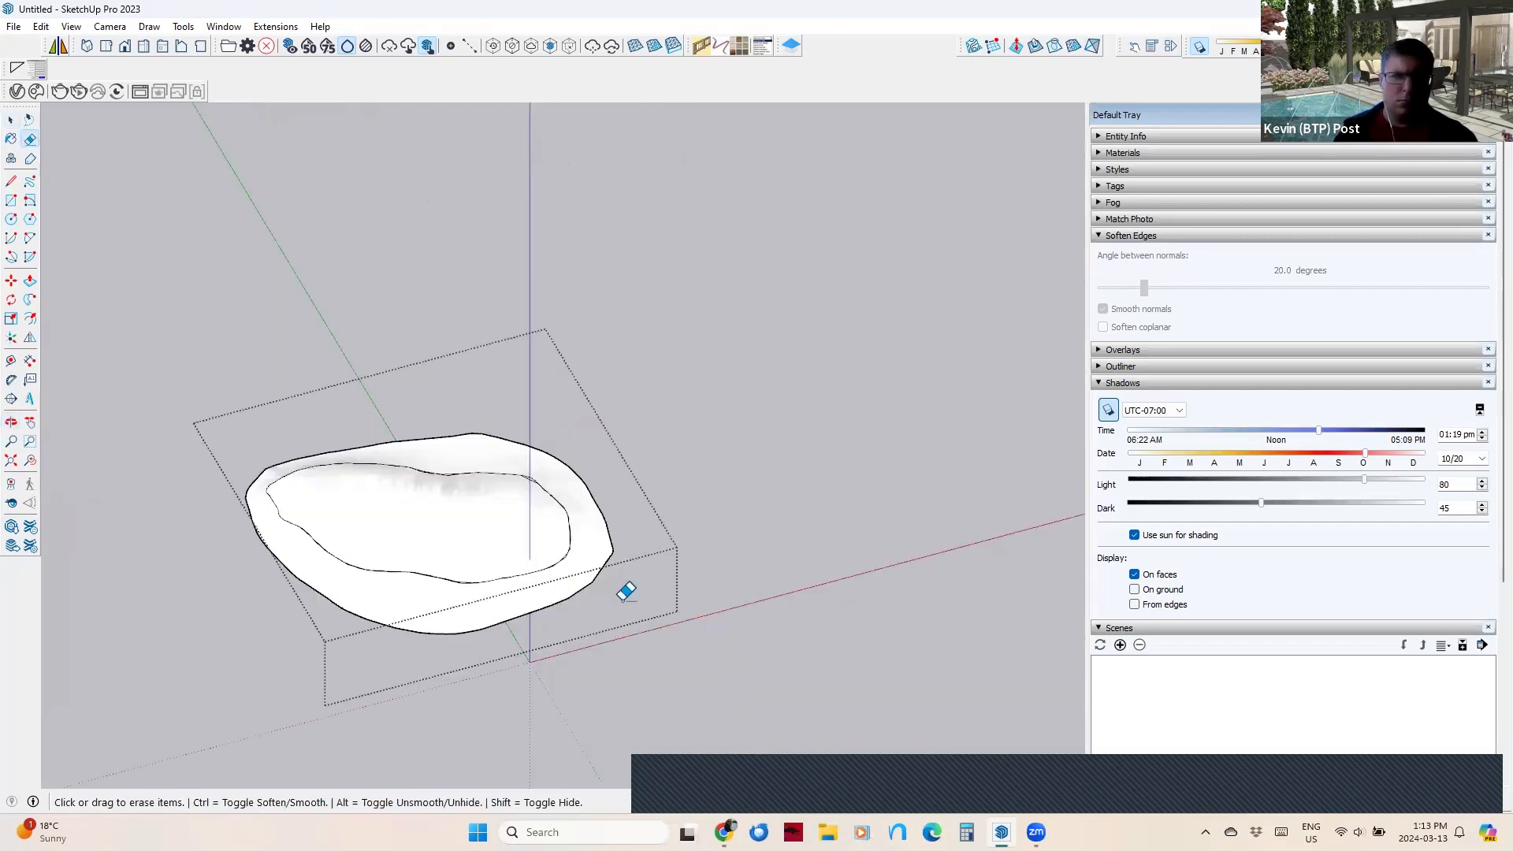
Delete the part of the terrain surface outside the intersection line, together with the leftover outer edges.
{"action": "key", "text": "space"}
{"action": "scroll", "coordinate": [682, 592], "scroll_direction": "up", "scroll_amount": 3}
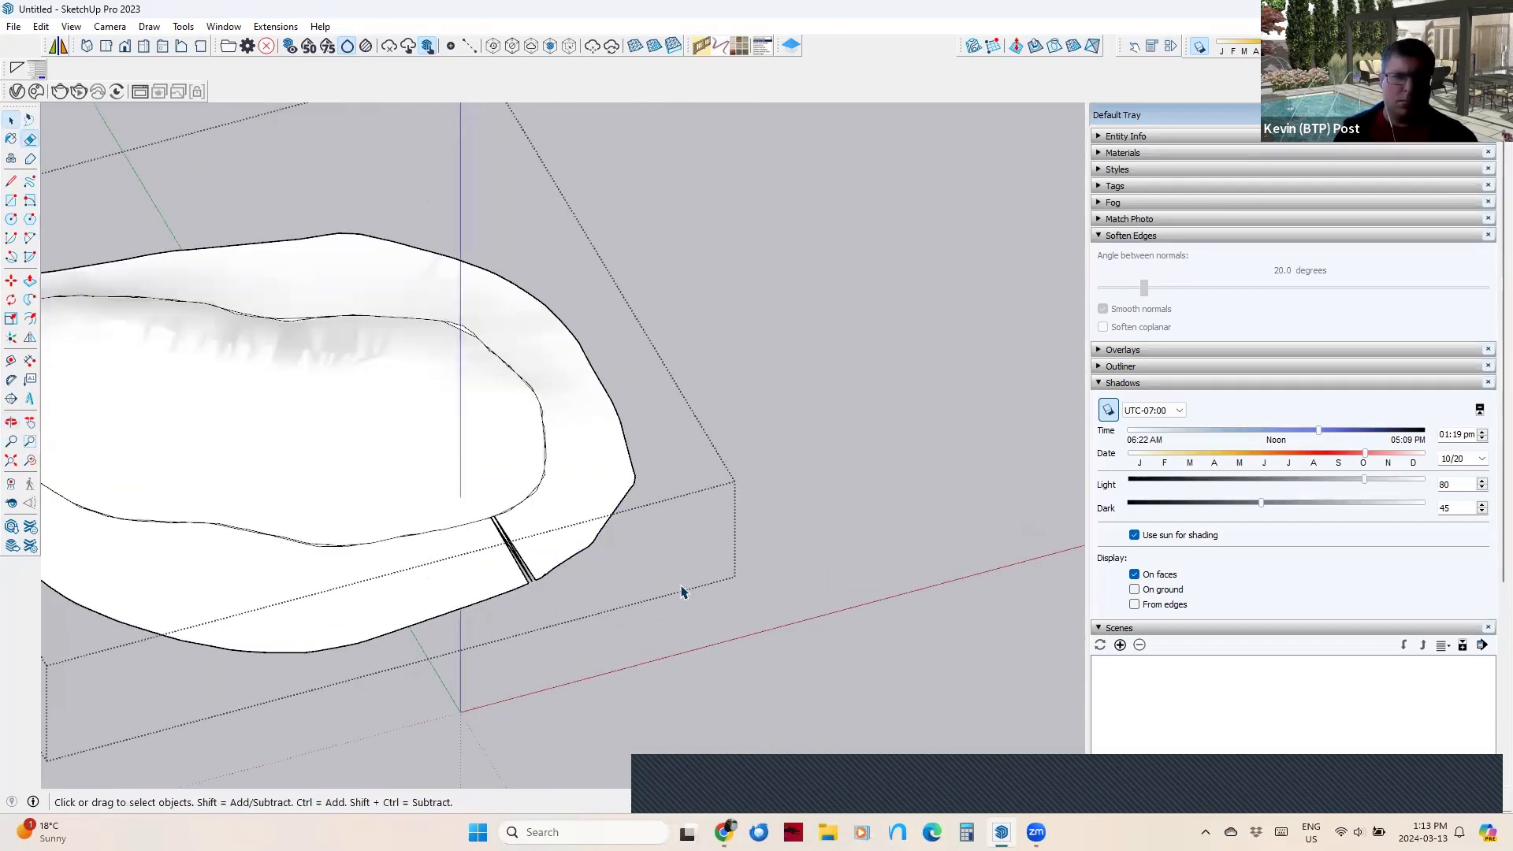
{"action": "left_click_drag", "start_coordinate": [593, 385], "coordinate": [591, 382]}
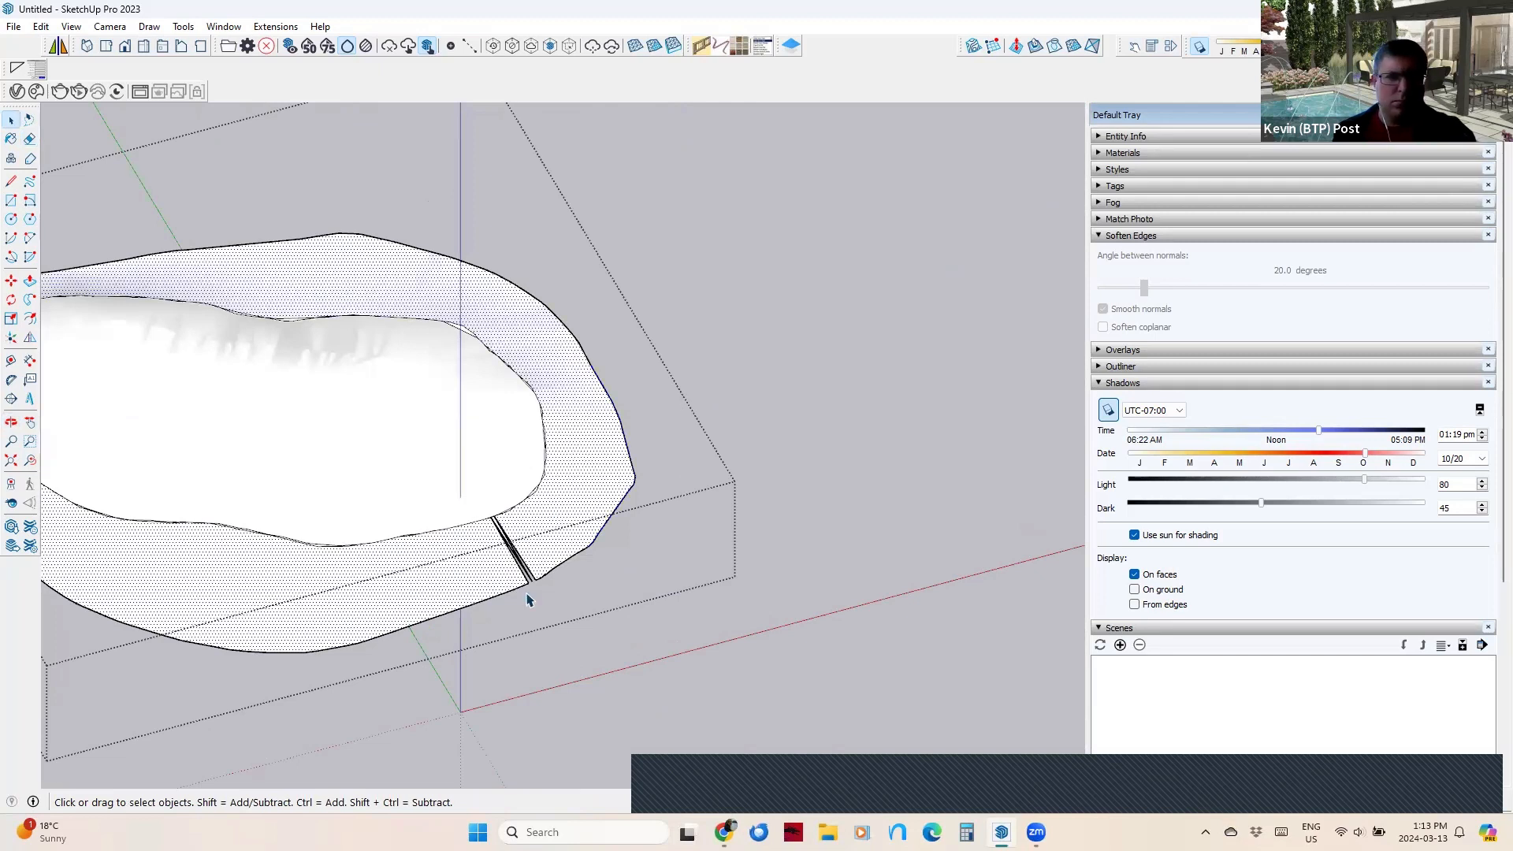
{"action": "key", "text": "Delete"}
{"action": "left_click_drag", "start_coordinate": [564, 592], "coordinate": [495, 560]}
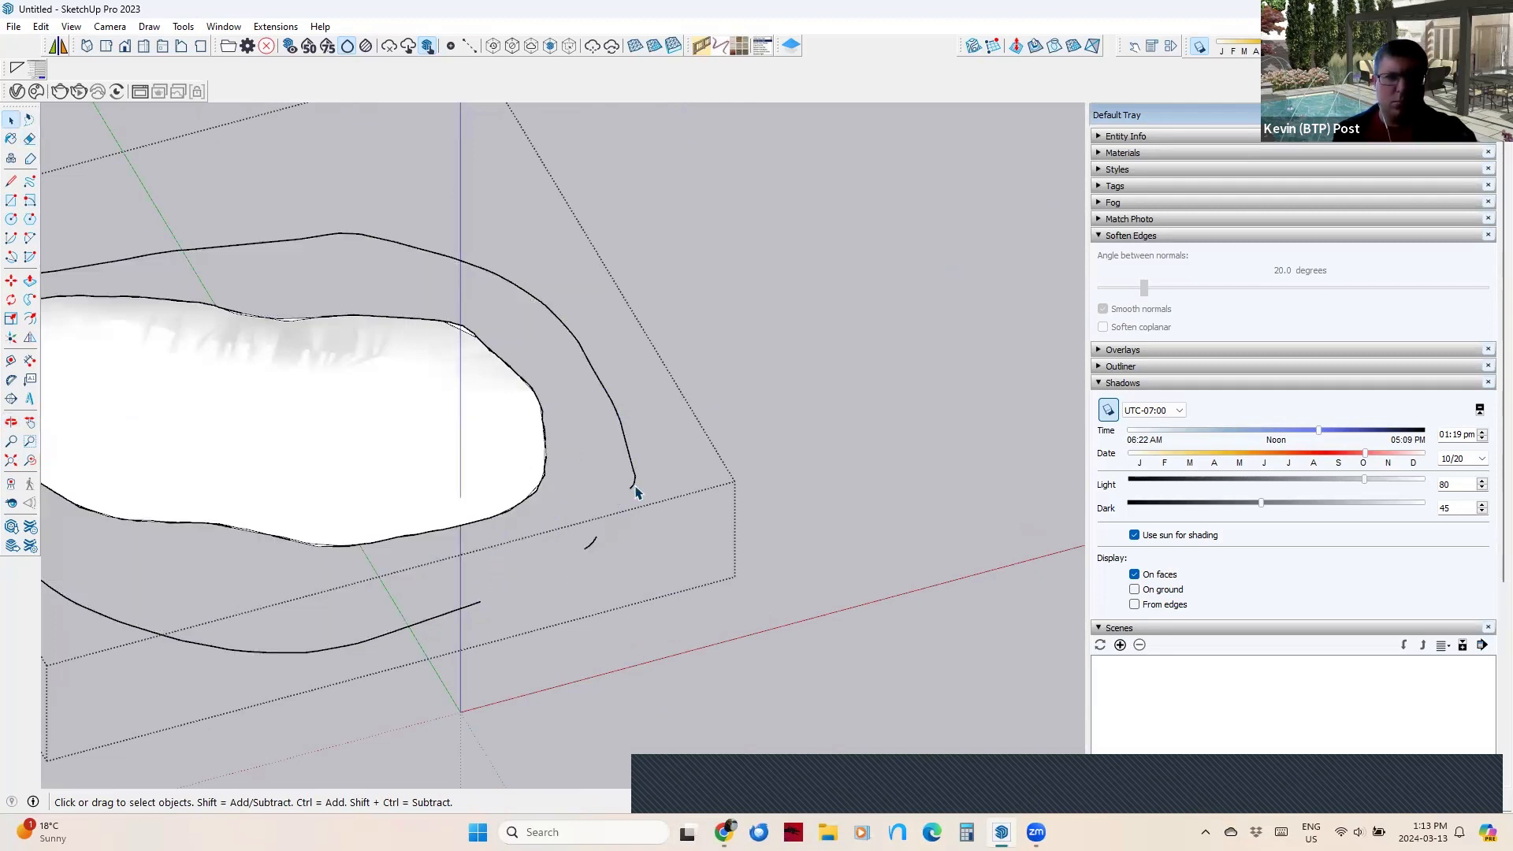
{"action": "key", "text": "Delete"}
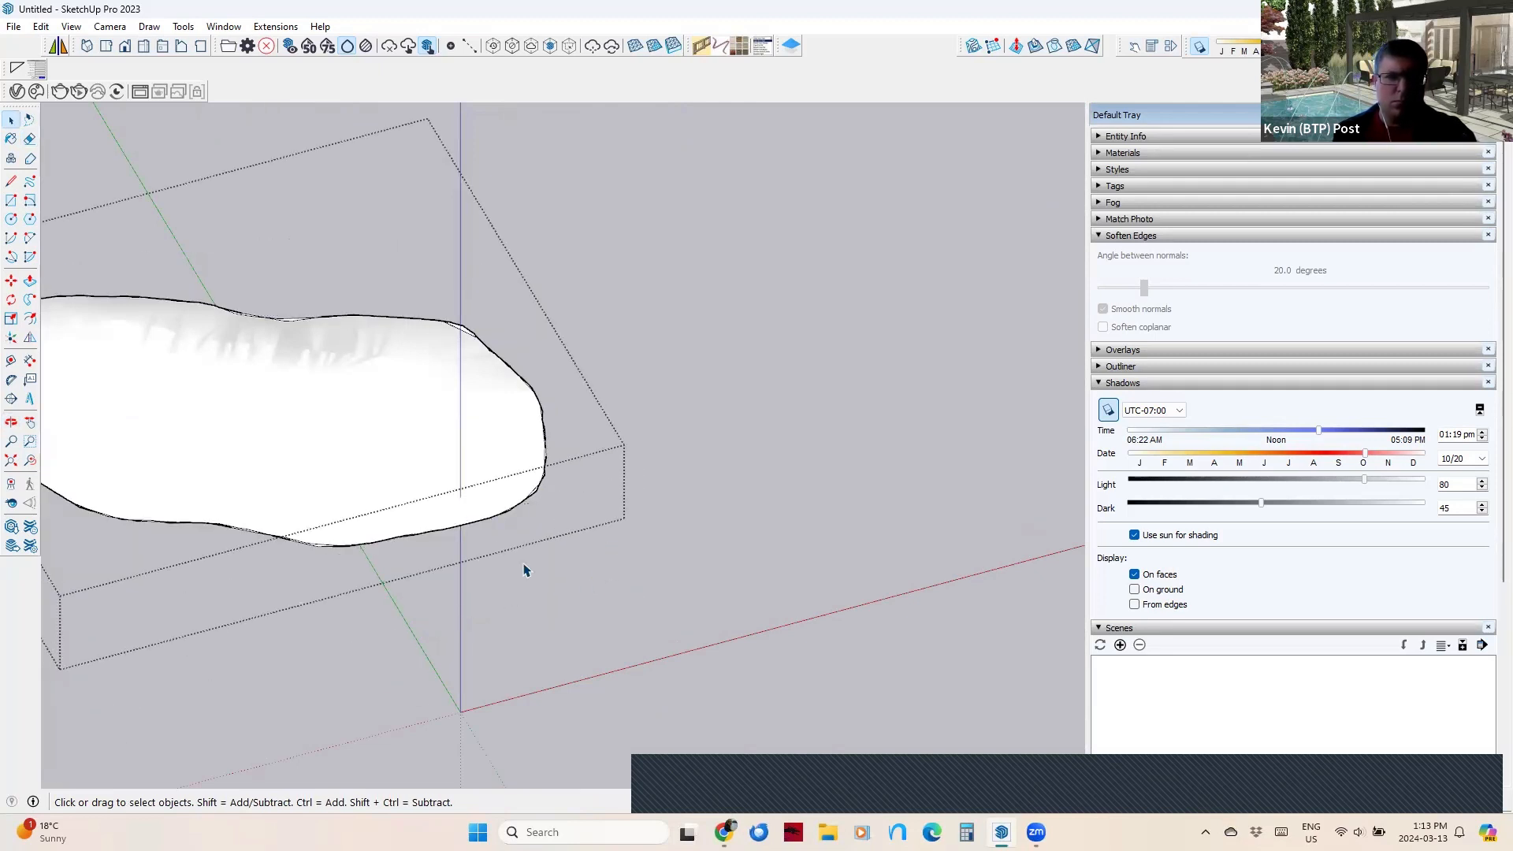
Examine the perimeter of the trimmed mound up close and from several sides.
{"action": "middle_click_drag", "start_coordinate": [523, 568], "coordinate": [847, 627]}
{"action": "scroll", "coordinate": [260, 595], "scroll_direction": "up", "scroll_amount": 7}
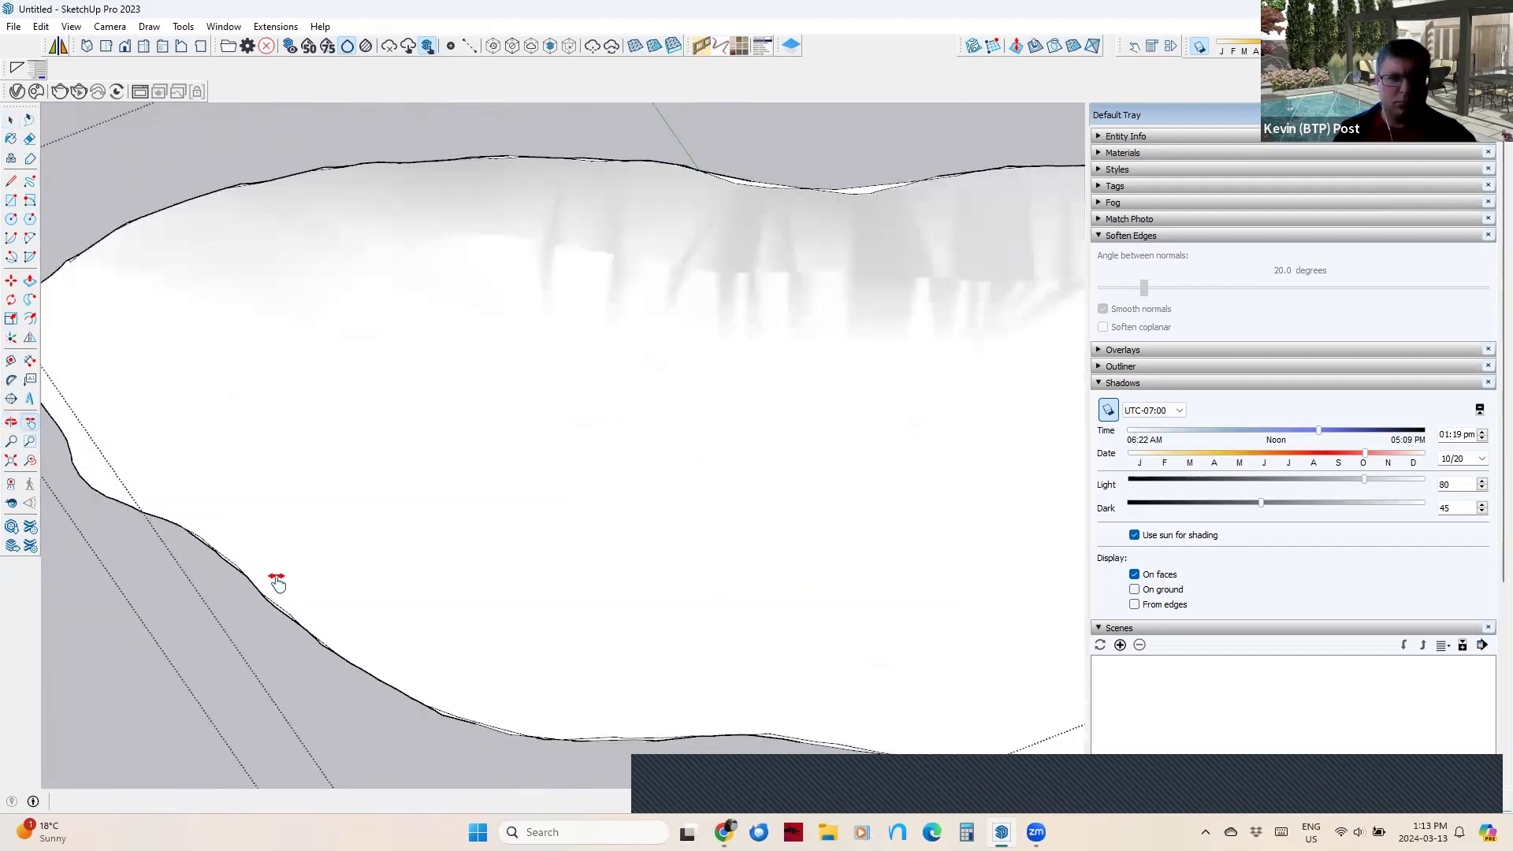
{"action": "middle_click_drag", "start_coordinate": [284, 583], "coordinate": [694, 544]}
{"action": "middle_click_drag", "start_coordinate": [694, 544], "coordinate": [568, 459], "text": "shift"}
{"action": "scroll", "coordinate": [685, 510], "scroll_direction": "down", "scroll_amount": 4}
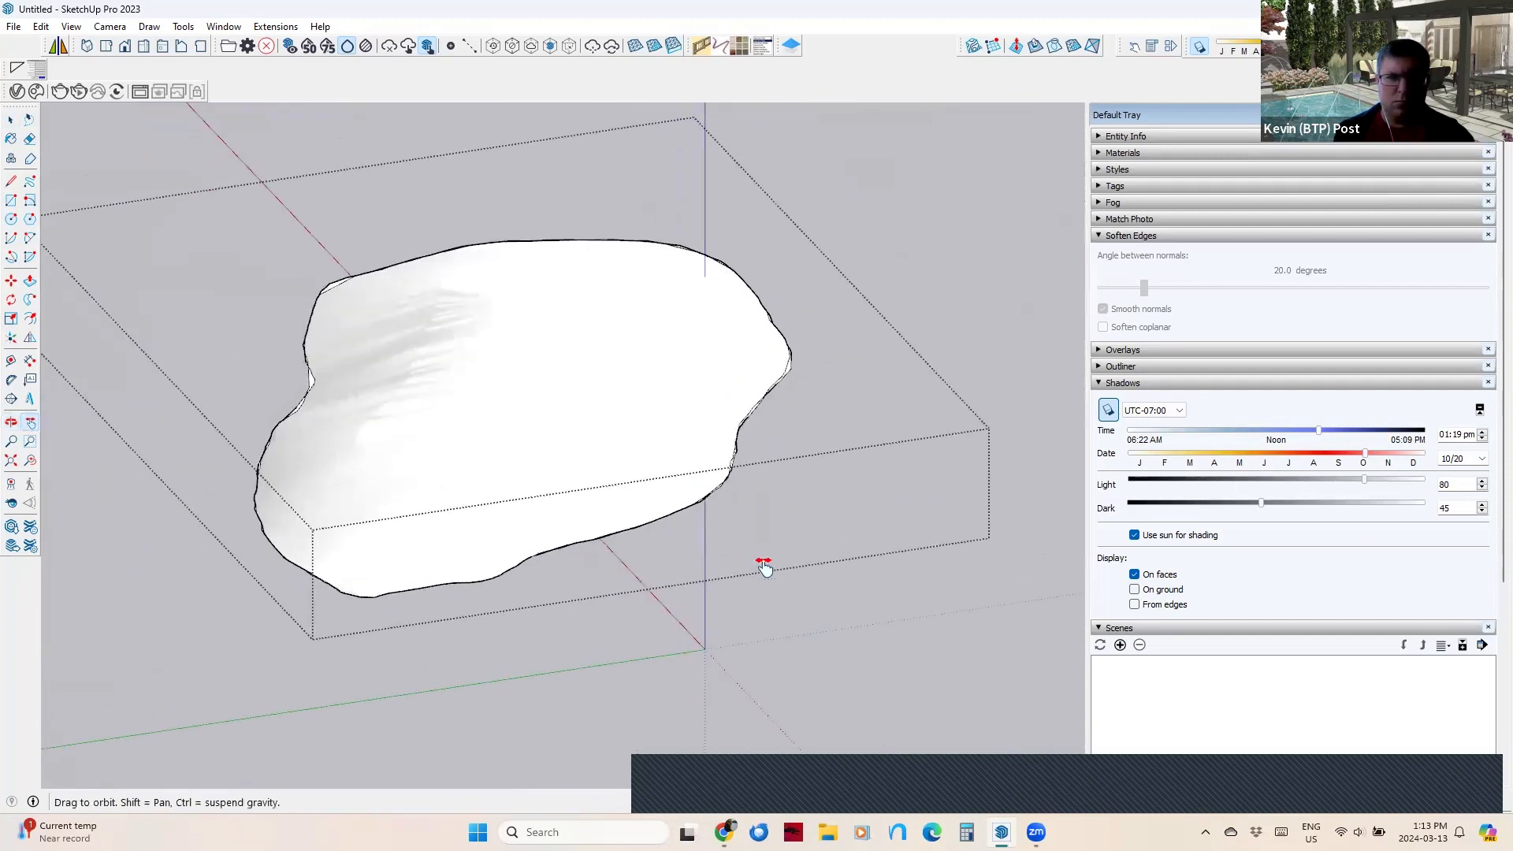
{"action": "middle_click_drag", "start_coordinate": [764, 568], "coordinate": [552, 410]}
{"action": "middle_click_drag", "start_coordinate": [552, 410], "coordinate": [628, 496], "text": "shift"}
Delete the original contour lines and the ridge line from the terrain group.
{"action": "key", "text": "ctrl+z"}
{"action": "middle_click_drag", "start_coordinate": [747, 504], "coordinate": [871, 611]}
{"action": "key", "text": "space"}
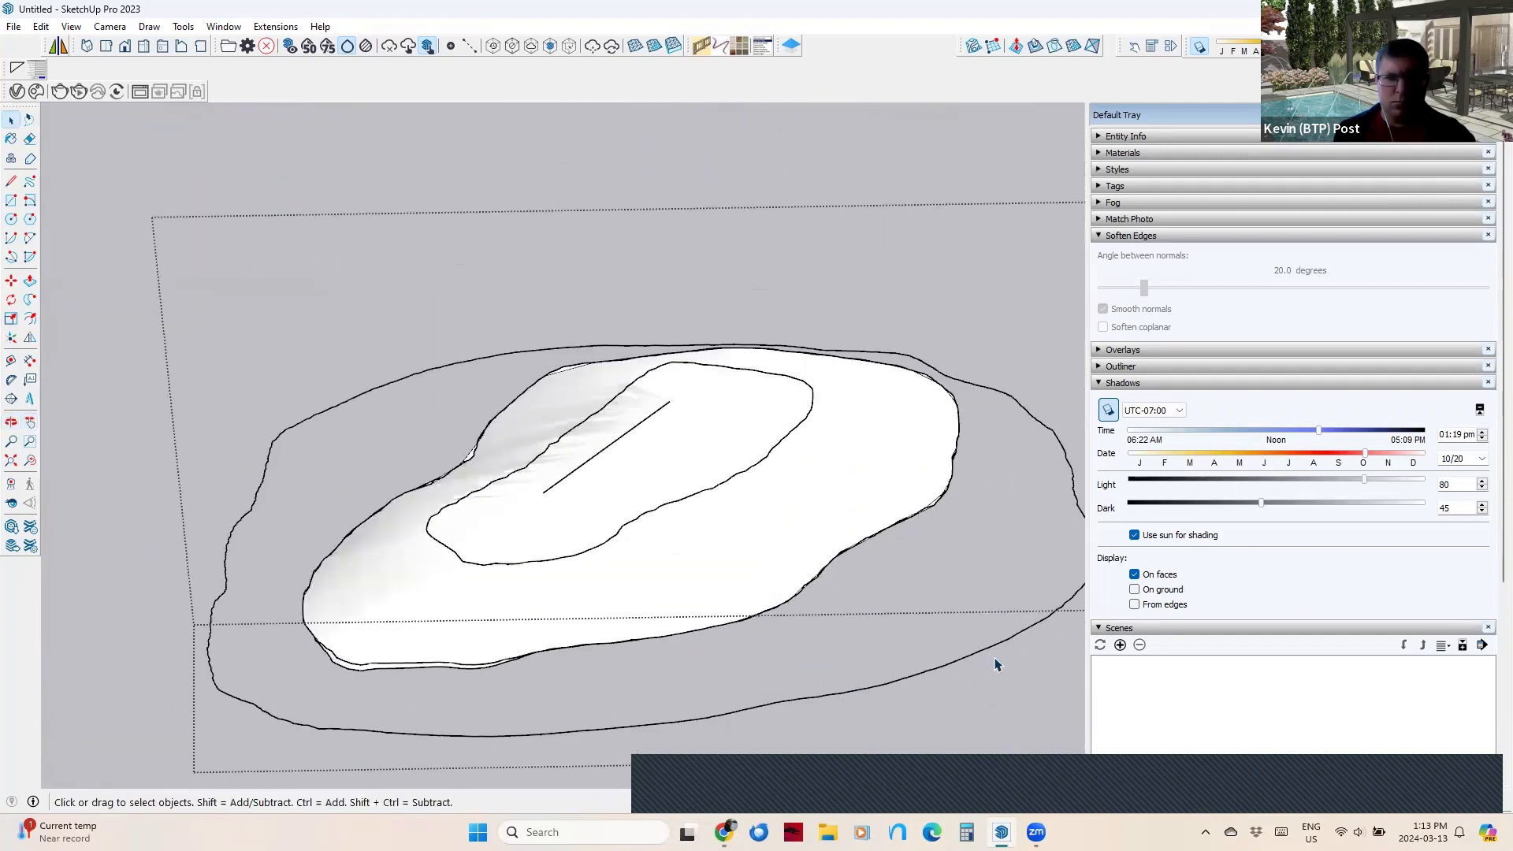
{"action": "key", "text": "ctrl+z"}
{"action": "key", "text": "ctrl+z"}
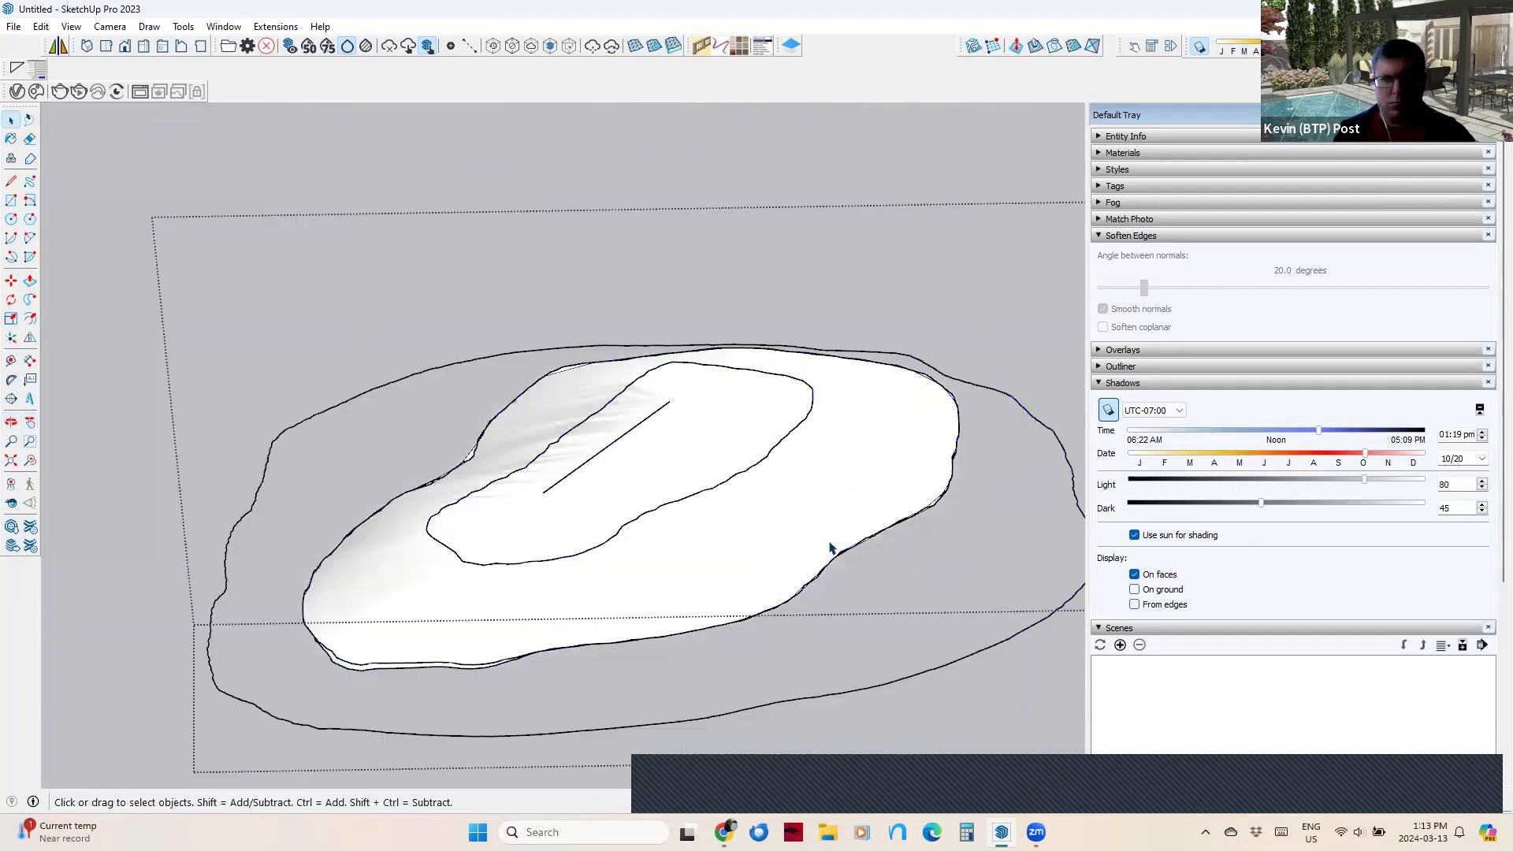
{"action": "scroll", "coordinate": [793, 493], "scroll_direction": "down", "scroll_amount": 3}
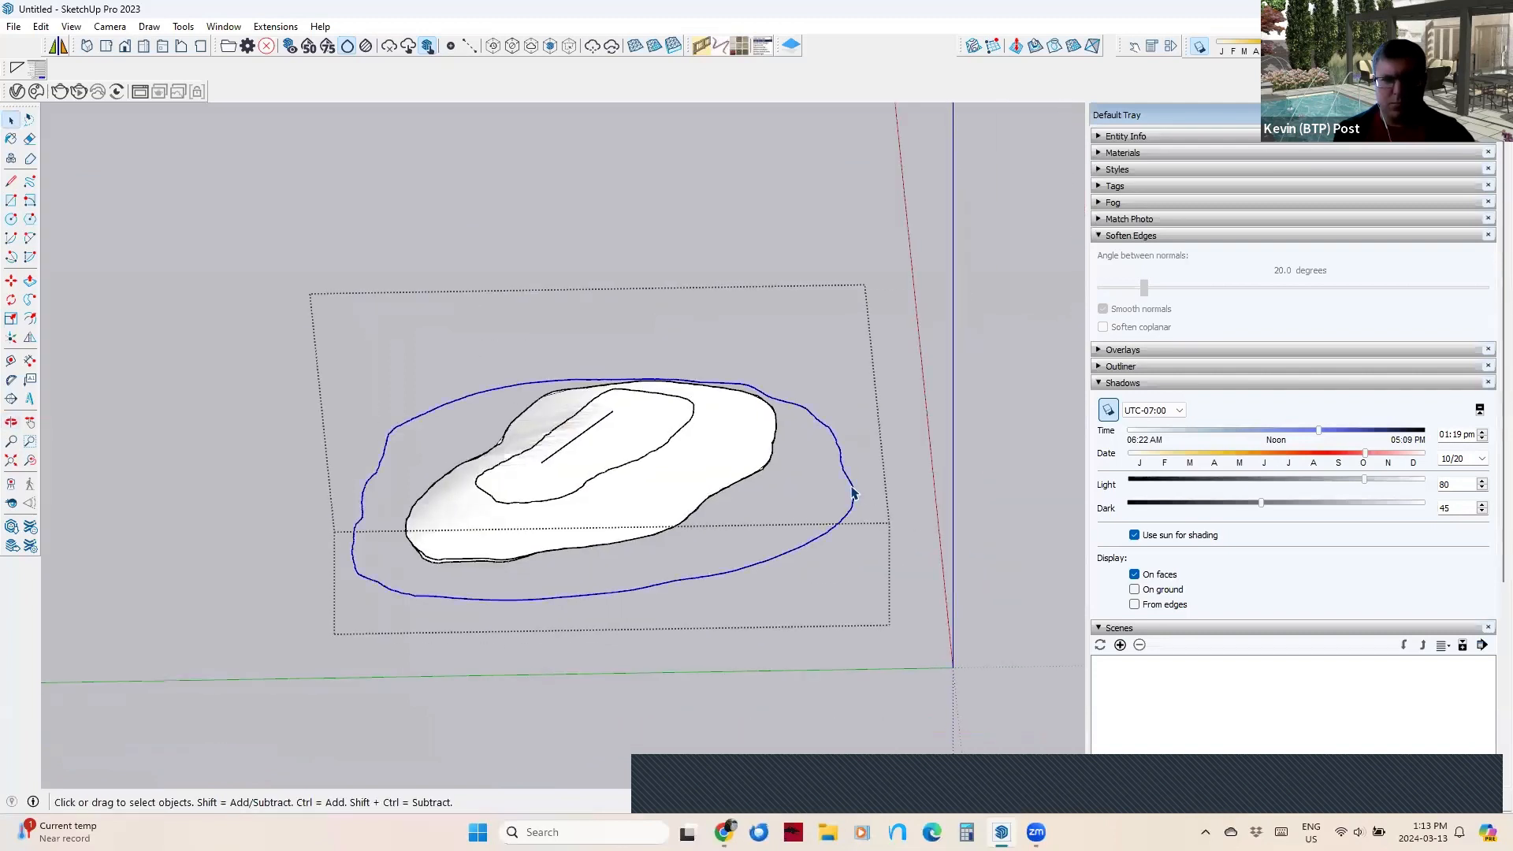
{"action": "key", "text": "Delete"}
{"action": "left_click_drag", "start_coordinate": [331, 324], "coordinate": [796, 530]}
{"action": "key", "text": "Delete"}
{"action": "left_click_drag", "start_coordinate": [302, 422], "coordinate": [896, 676]}
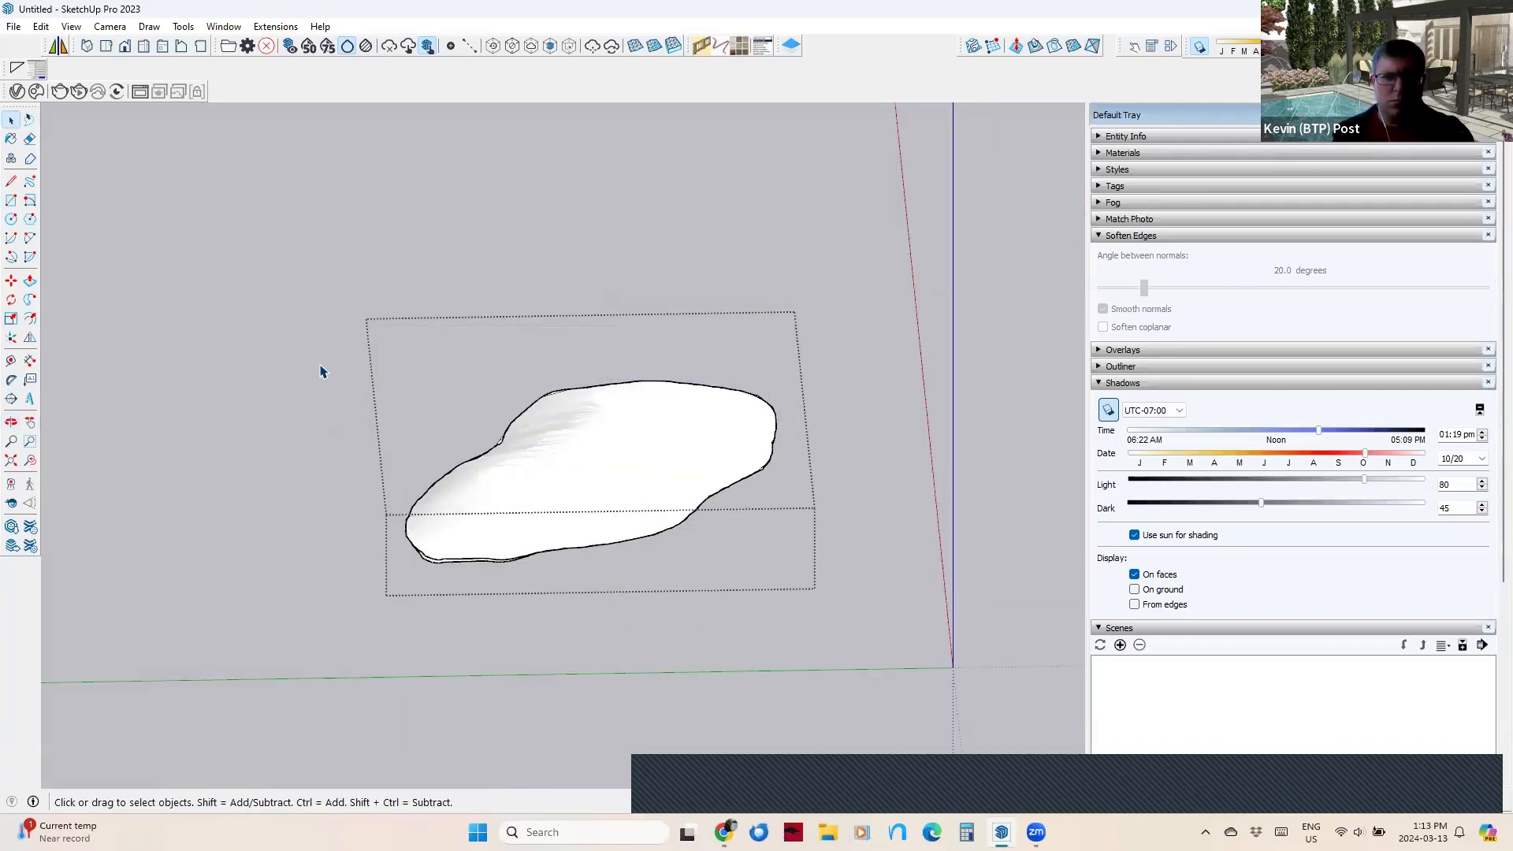
Select the mound's perimeter edges without its surface, and leave the group to view the mound on the lot.
{"action": "left_click_drag", "start_coordinate": [320, 372], "coordinate": [893, 660]}
{"action": "left_click", "coordinate": [646, 498], "text": "ctrl+shift"}
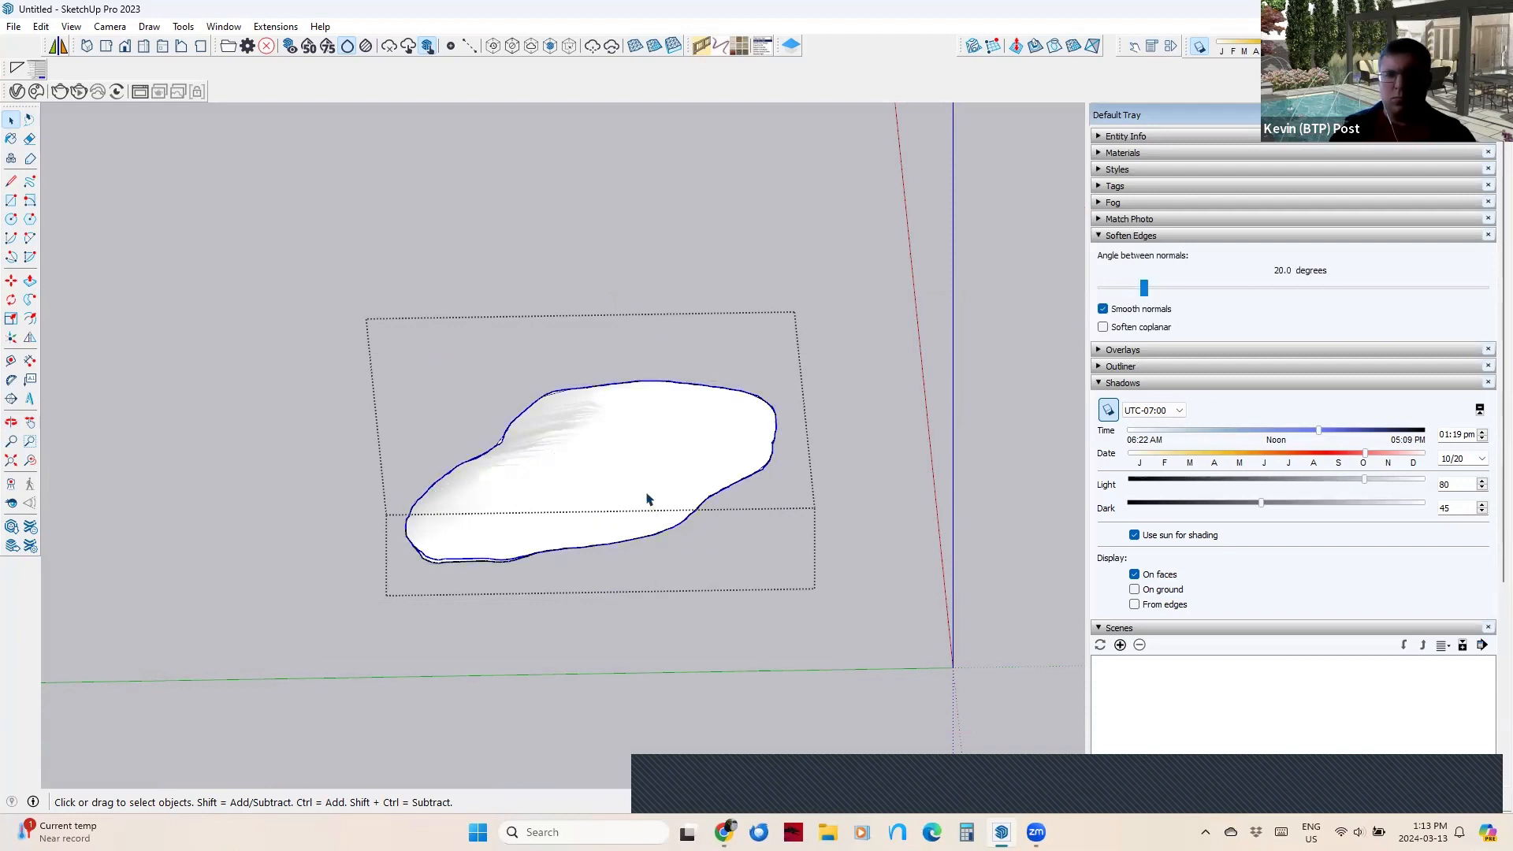
{"action": "left_click", "coordinate": [365, 596]}
{"action": "middle_click_drag", "start_coordinate": [364, 594], "coordinate": [609, 490]}
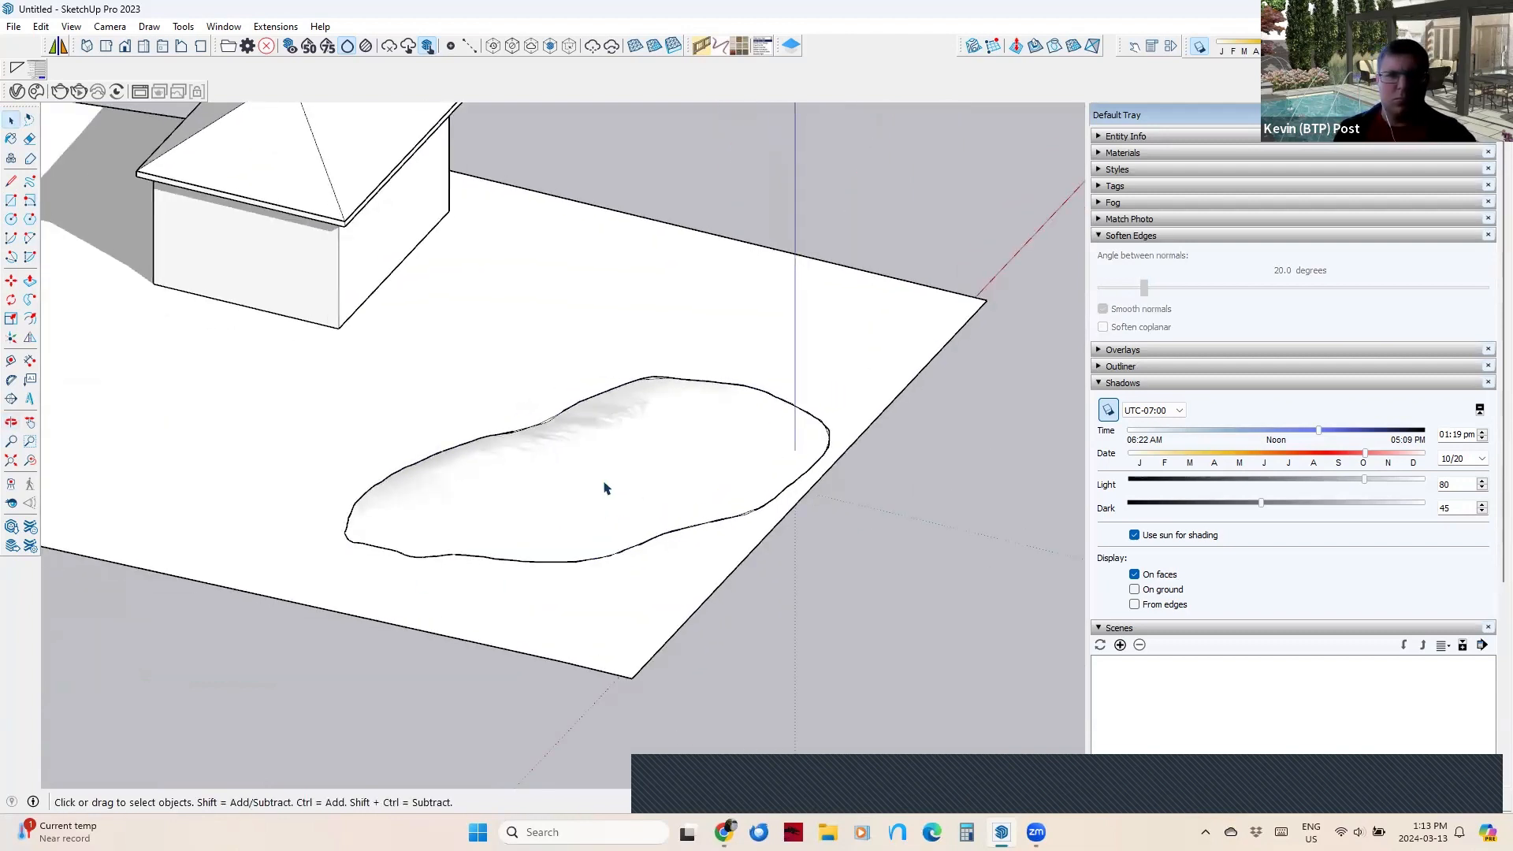
Select the mound surface inside its group and show hidden geometry briefly to examine its triangulation.
{"action": "double_click", "coordinate": [607, 479]}
{"action": "left_click", "coordinate": [608, 472]}
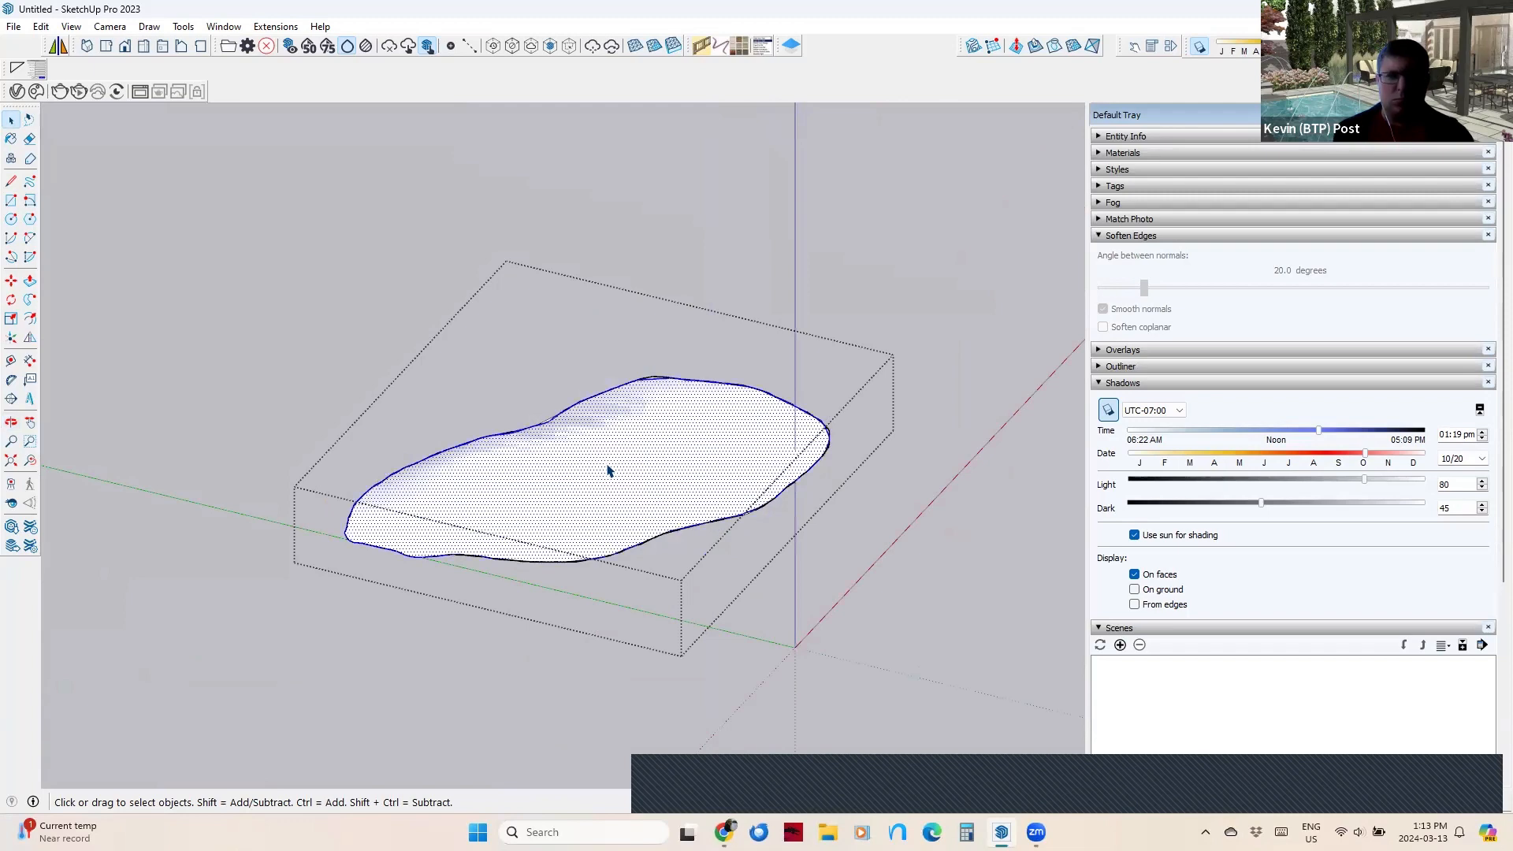
{"action": "double_click", "coordinate": [607, 471]}
{"action": "scroll", "coordinate": [424, 479], "scroll_direction": "up", "scroll_amount": 5}
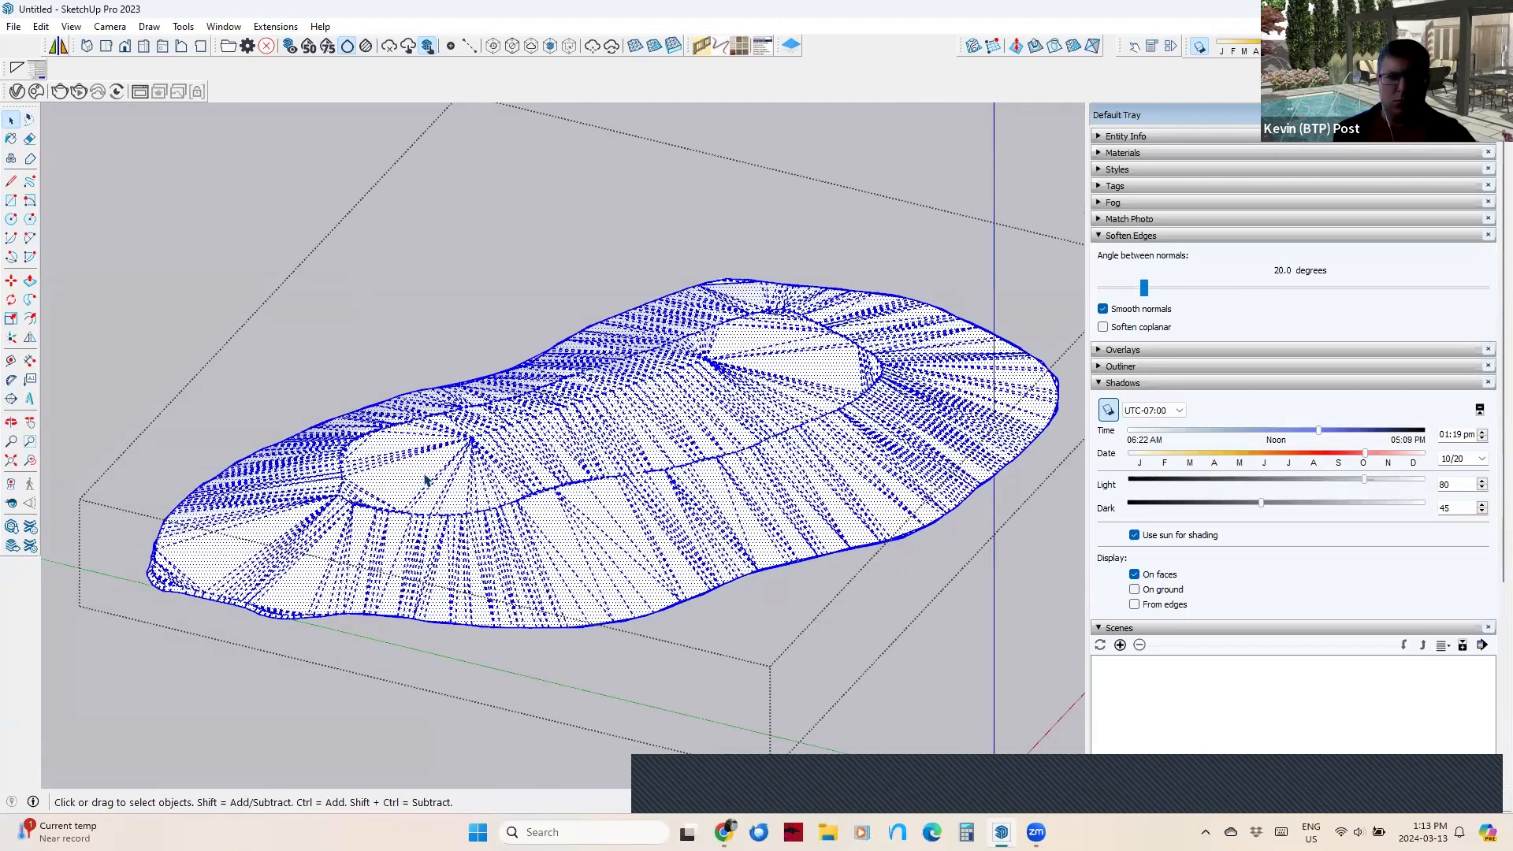
{"action": "key", "text": "alt+h"}
{"action": "key", "text": "alt+h"}
{"action": "key", "text": "alt+h"}
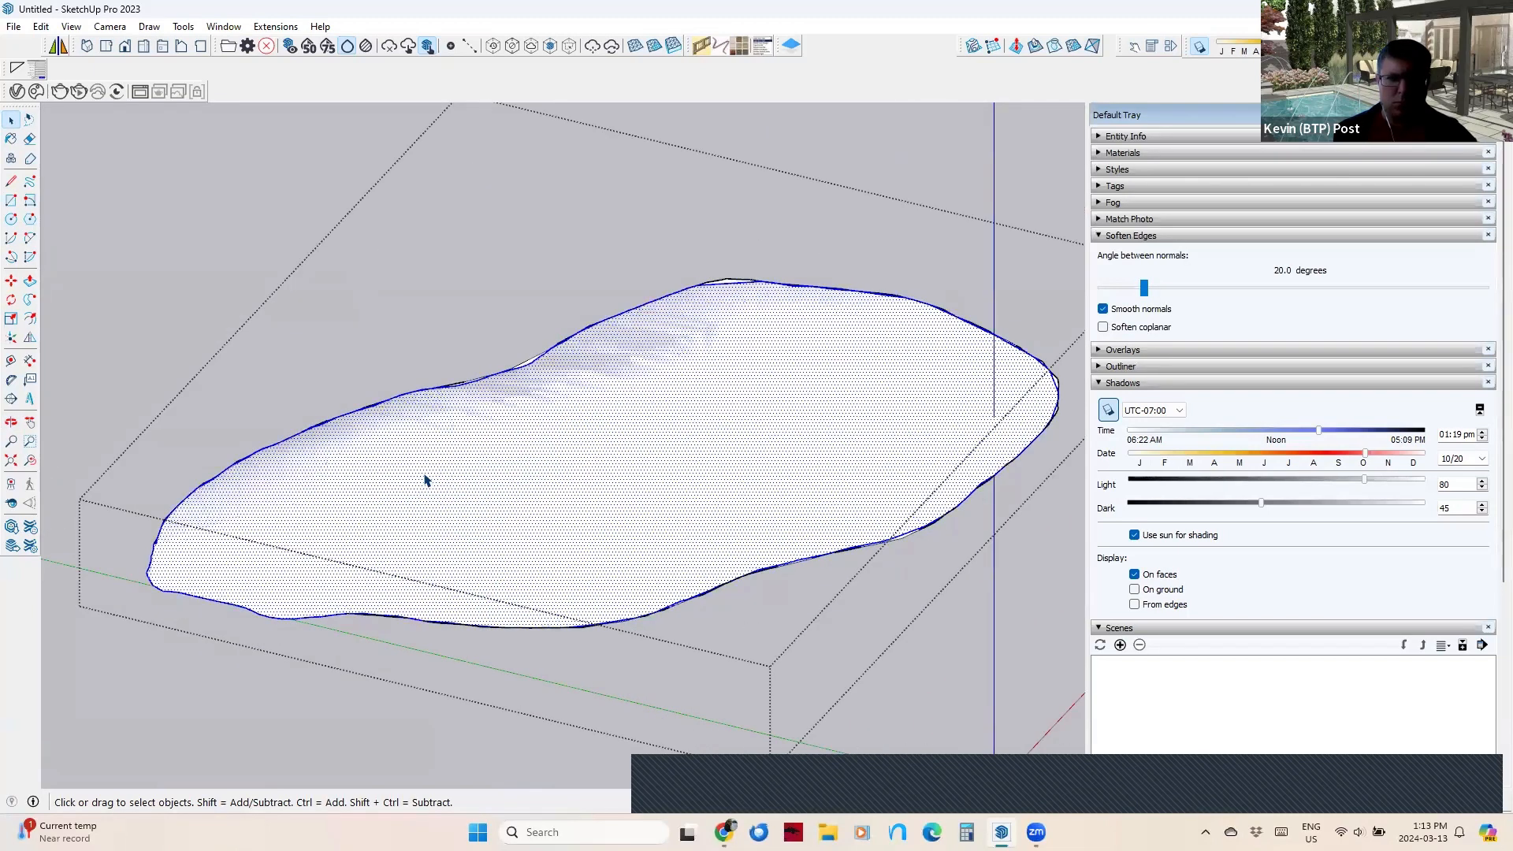
Try to isolate the mound's perimeter edges from its surface in the selection.
{"action": "right_click", "coordinate": [693, 599]}
{"action": "left_click", "coordinate": [565, 471]}
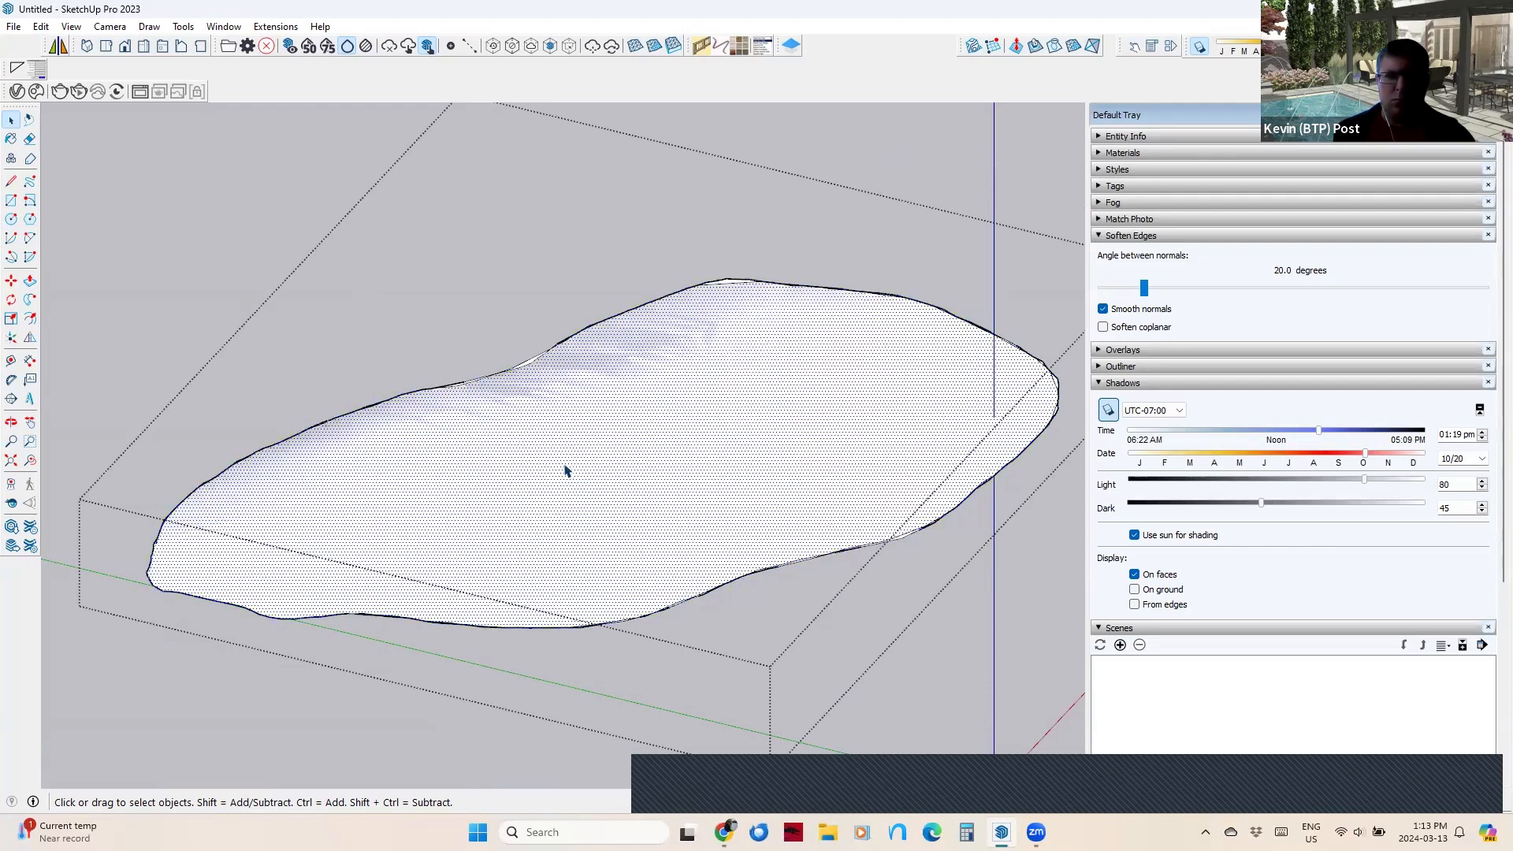
{"action": "left_click", "coordinate": [523, 362]}
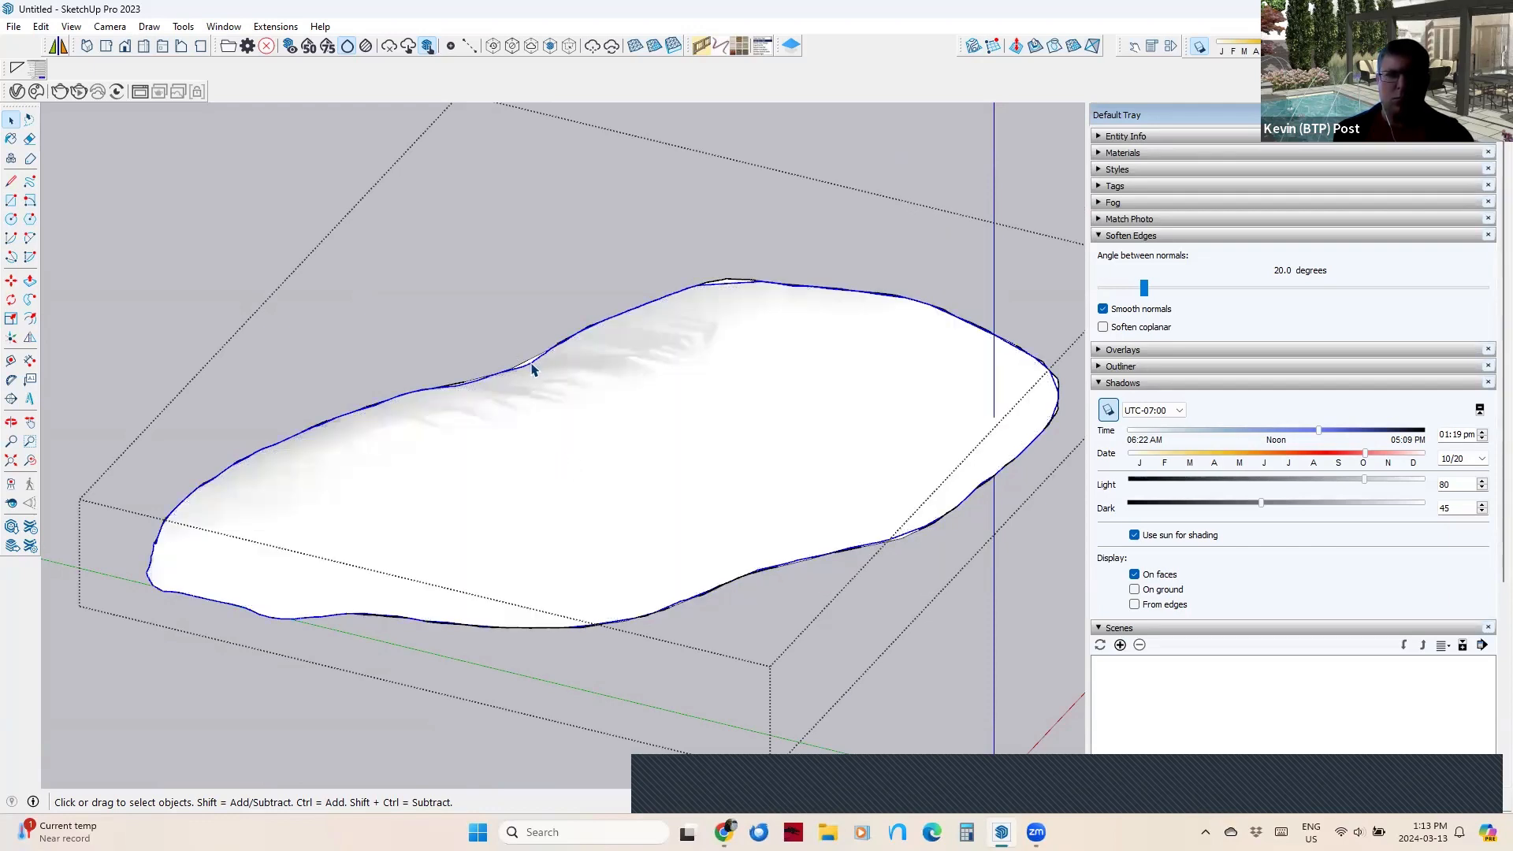
{"action": "right_click", "coordinate": [531, 369]}
{"action": "left_click", "coordinate": [470, 500]}
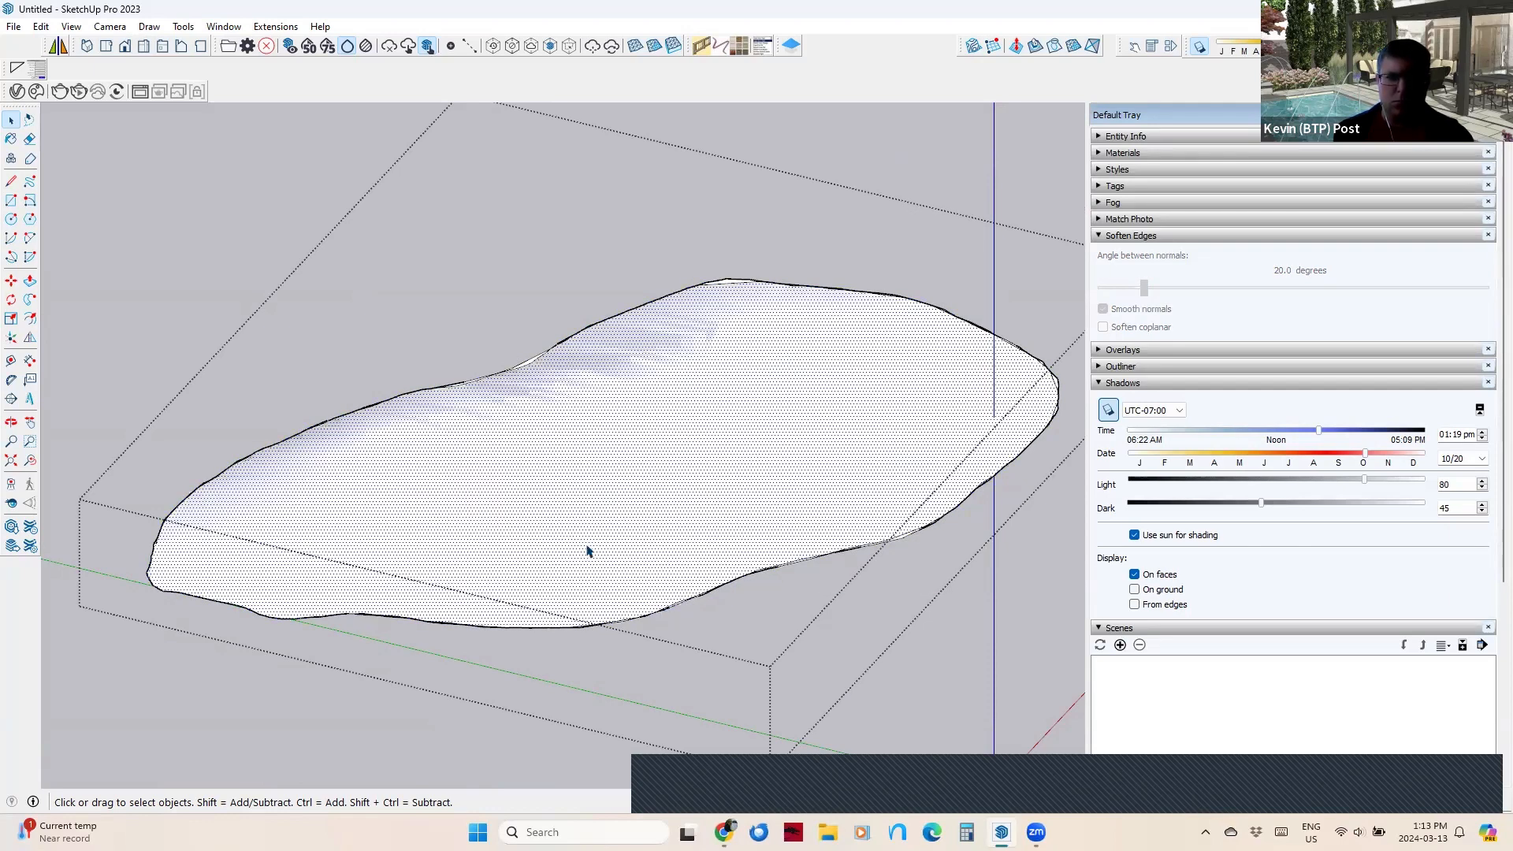
{"action": "double_click", "coordinate": [661, 575]}
{"action": "left_click", "coordinate": [740, 581]}
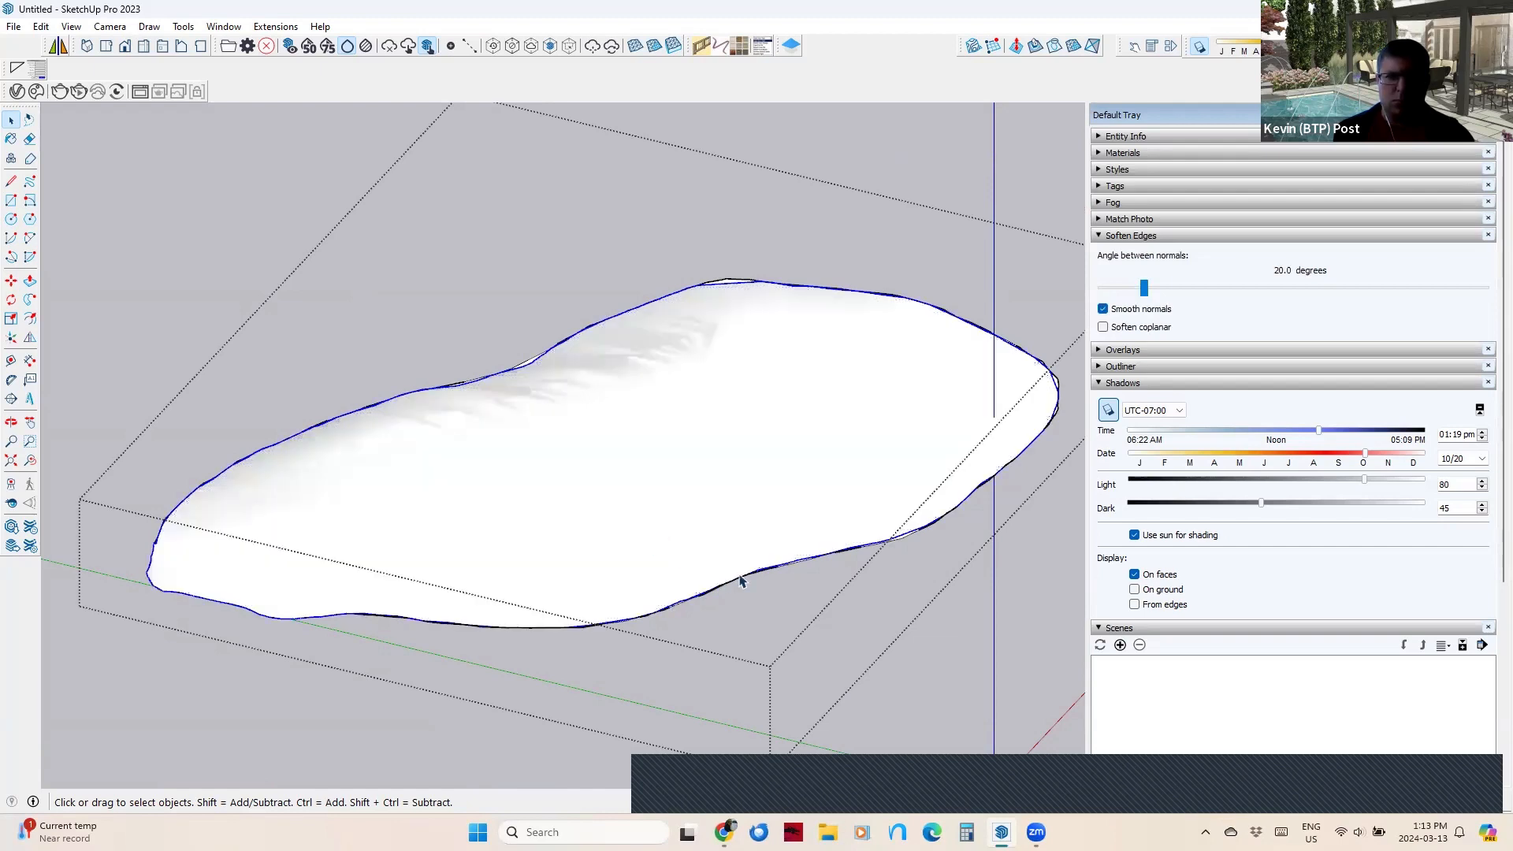
{"action": "right_click", "coordinate": [790, 562]}
{"action": "left_click", "coordinate": [825, 608]}
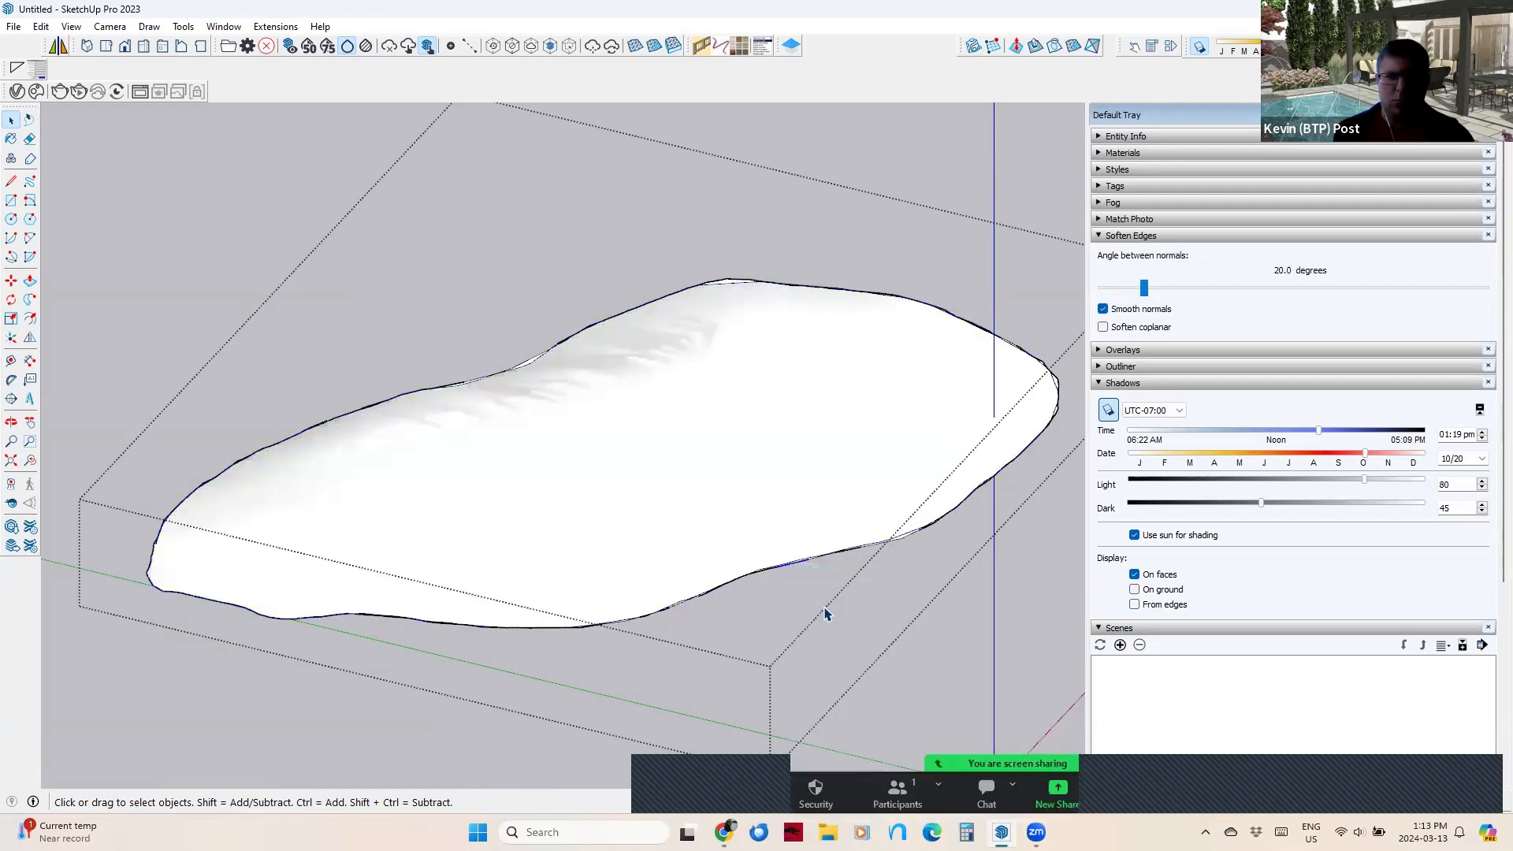
Hide the mound surface's perimeter edges inside its group, keeping the surface itself out of the selection.
{"action": "double_click", "coordinate": [715, 475]}
{"action": "key", "text": "alt+h"}
{"action": "key", "text": "alt+h"}
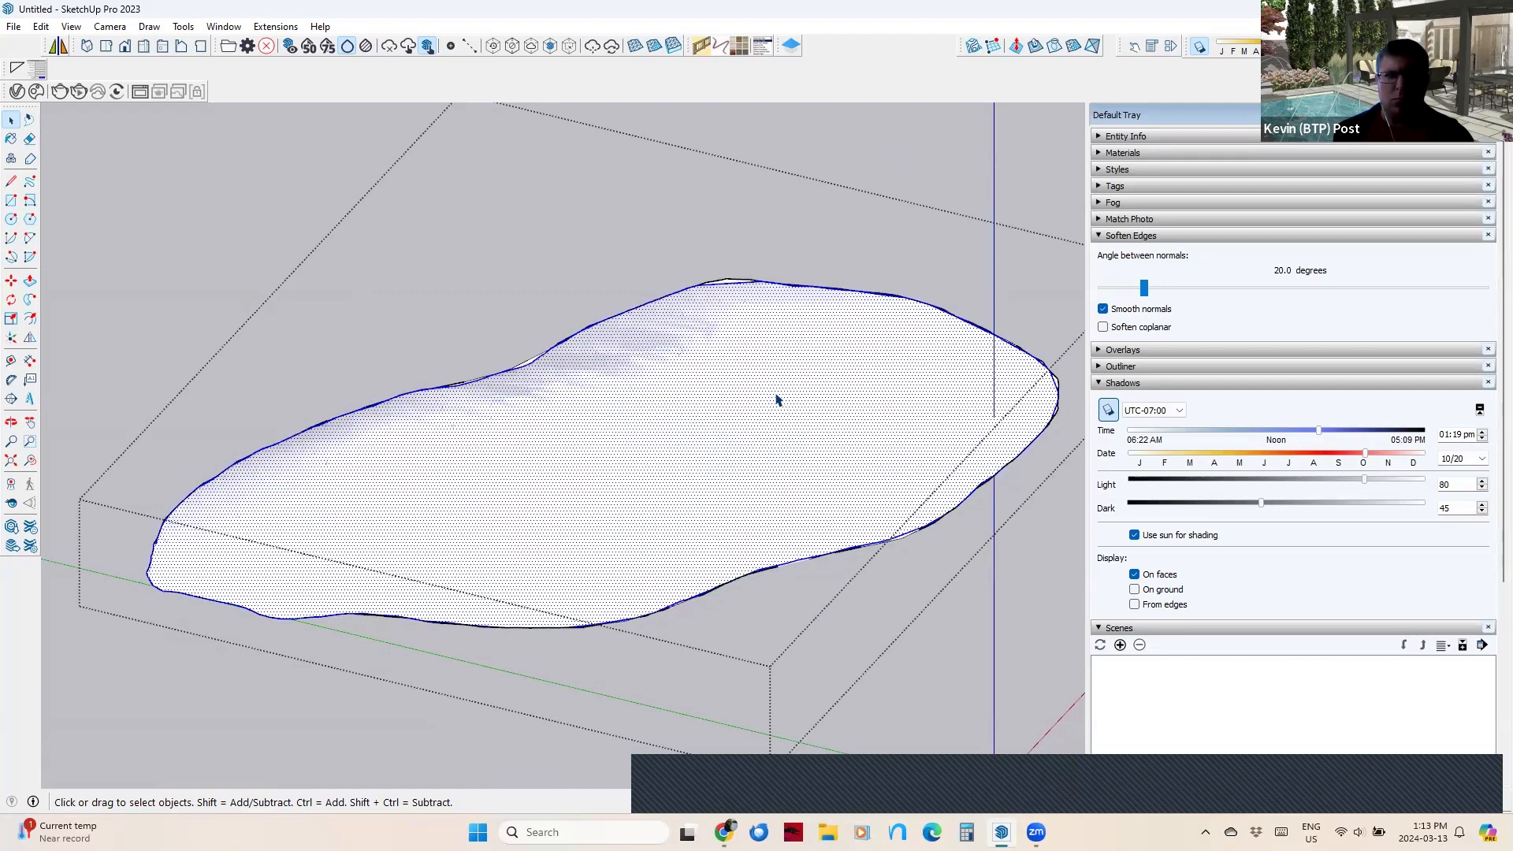
{"action": "left_click", "coordinate": [776, 399], "text": "ctrl+shift"}
{"action": "scroll", "coordinate": [749, 588], "scroll_direction": "up", "scroll_amount": 5}
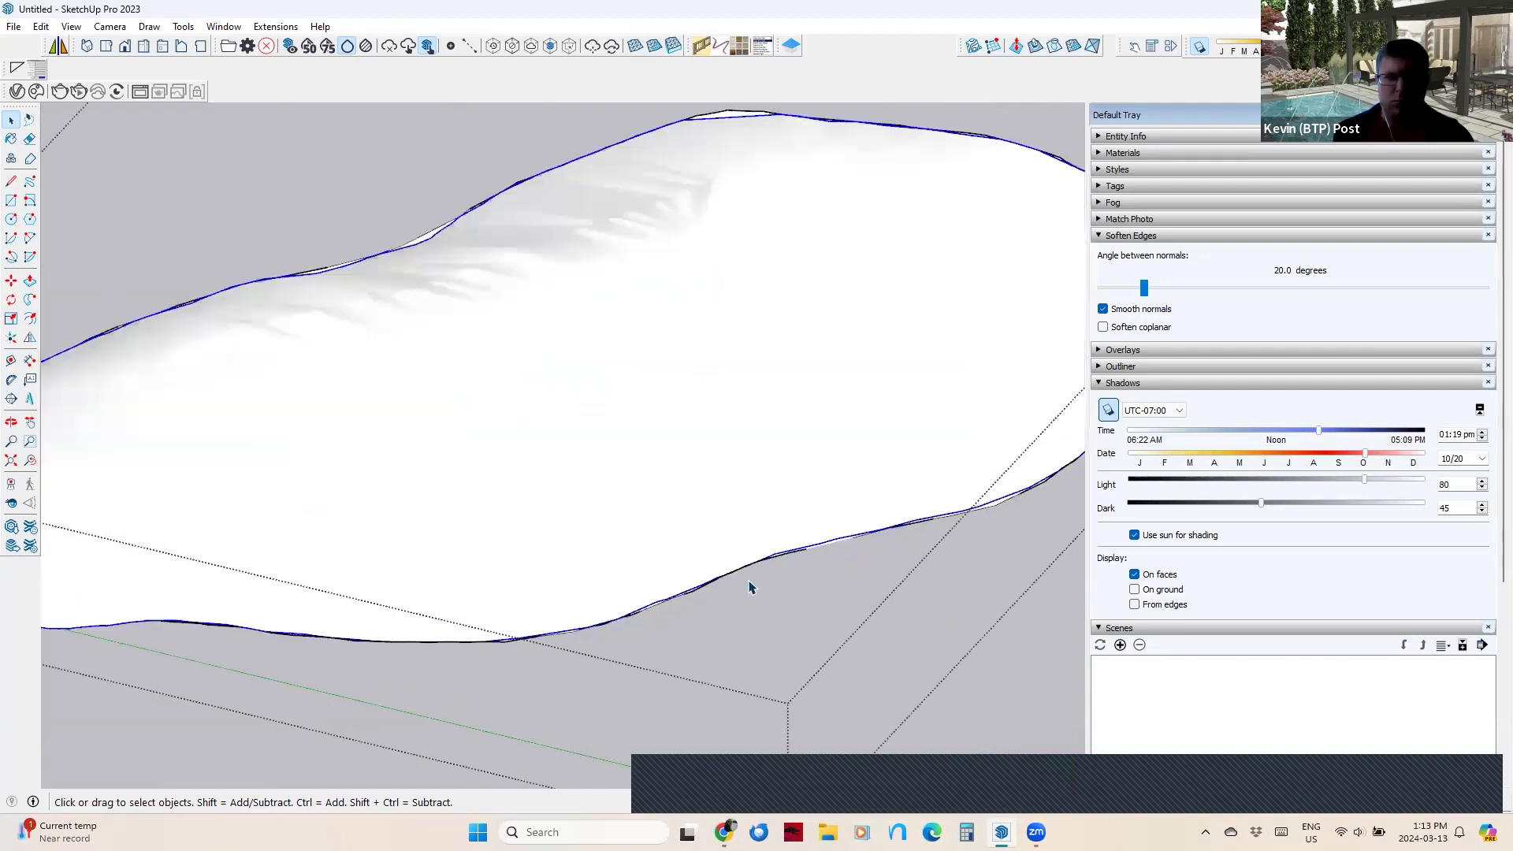
{"action": "scroll", "coordinate": [831, 530], "scroll_direction": "up", "scroll_amount": 2}
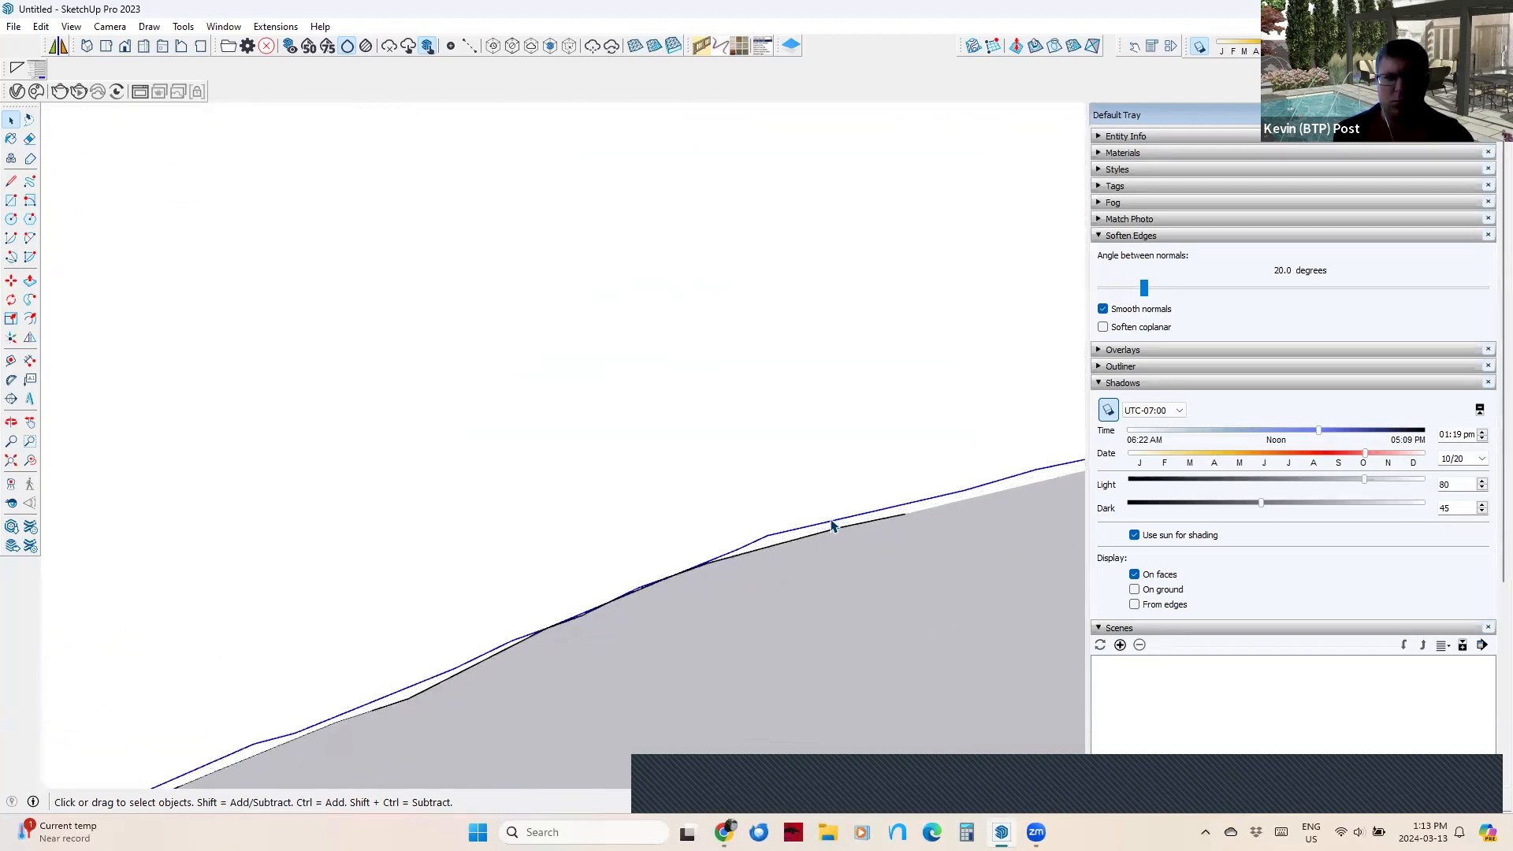
{"action": "right_click", "coordinate": [831, 528]}
{"action": "left_click", "coordinate": [867, 224]}
Hide one outer edge segment of the thin sliver face along the mound's front boundary.
{"action": "scroll", "coordinate": [709, 478], "scroll_direction": "down", "scroll_amount": 2}
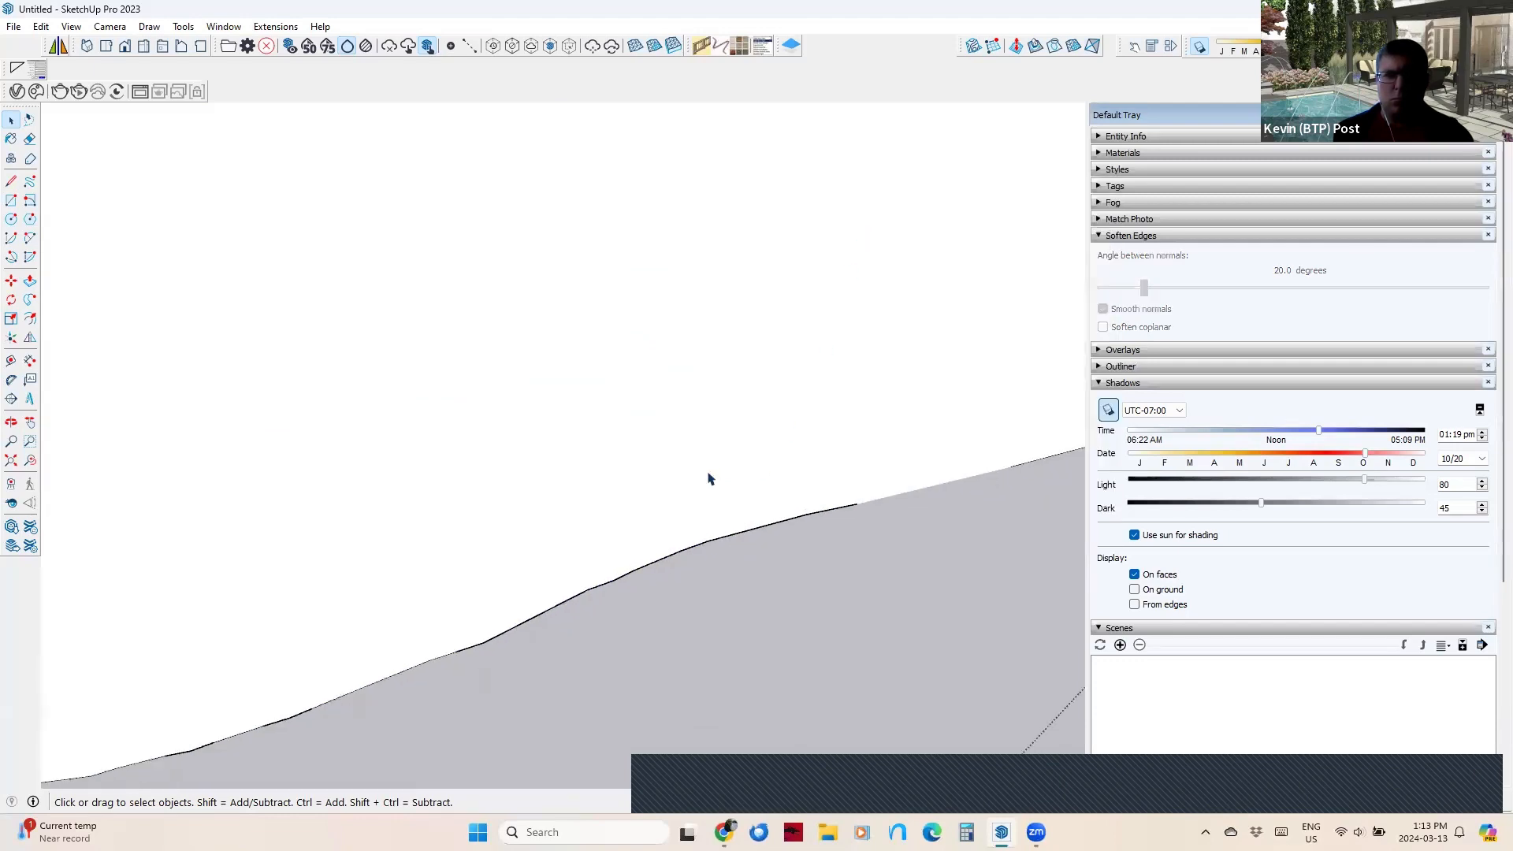
{"action": "scroll", "coordinate": [708, 473], "scroll_direction": "down", "scroll_amount": 2}
{"action": "double_click", "coordinate": [701, 434]}
{"action": "scroll", "coordinate": [764, 514], "scroll_direction": "up", "scroll_amount": 5}
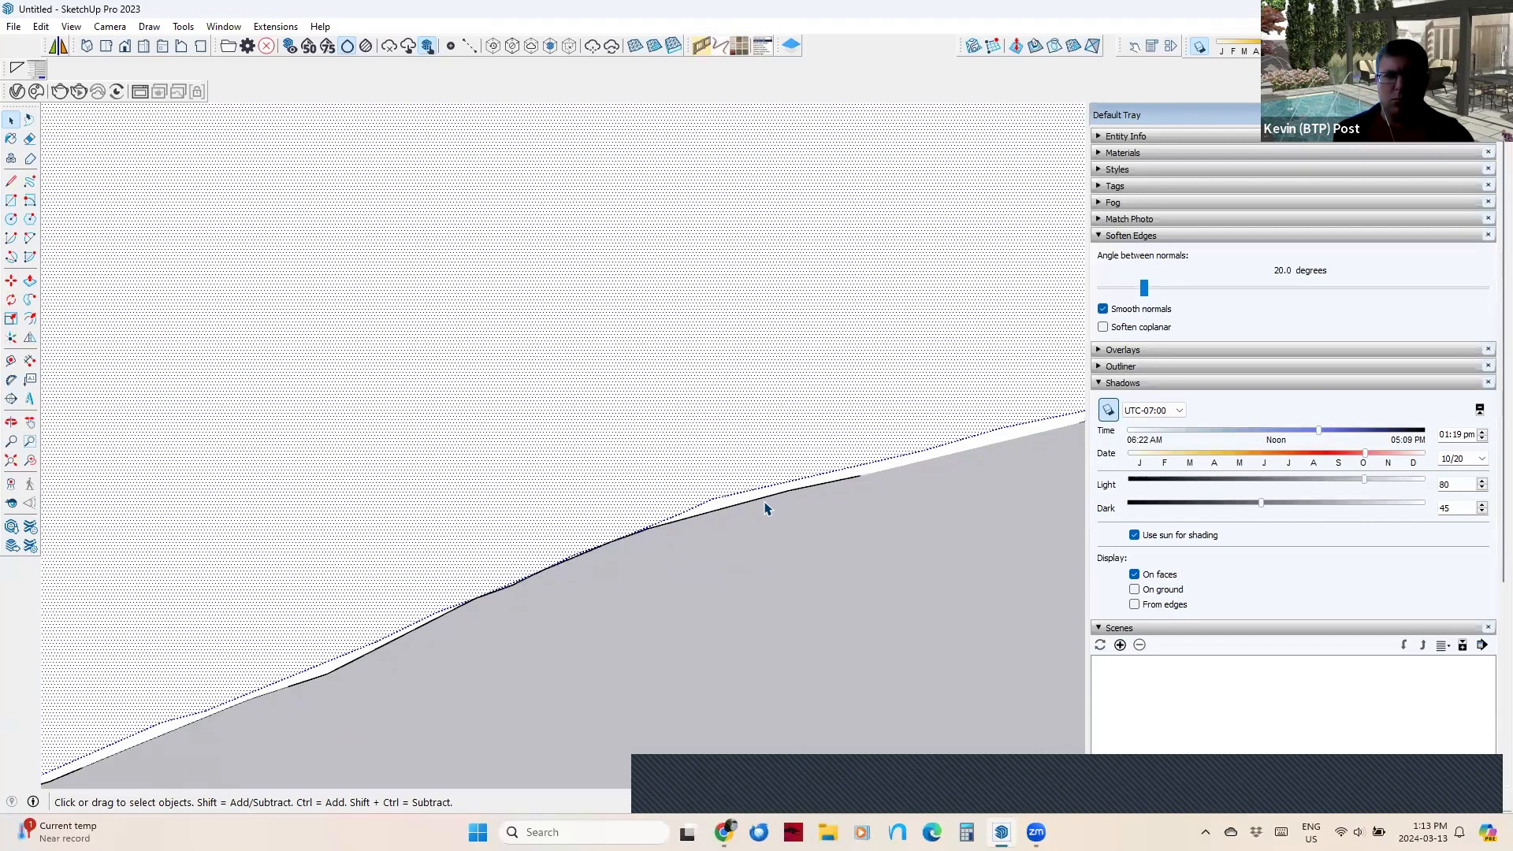
{"action": "double_click", "coordinate": [607, 334]}
{"action": "scroll", "coordinate": [719, 530], "scroll_direction": "up", "scroll_amount": 3}
{"action": "double_click", "coordinate": [701, 511]}
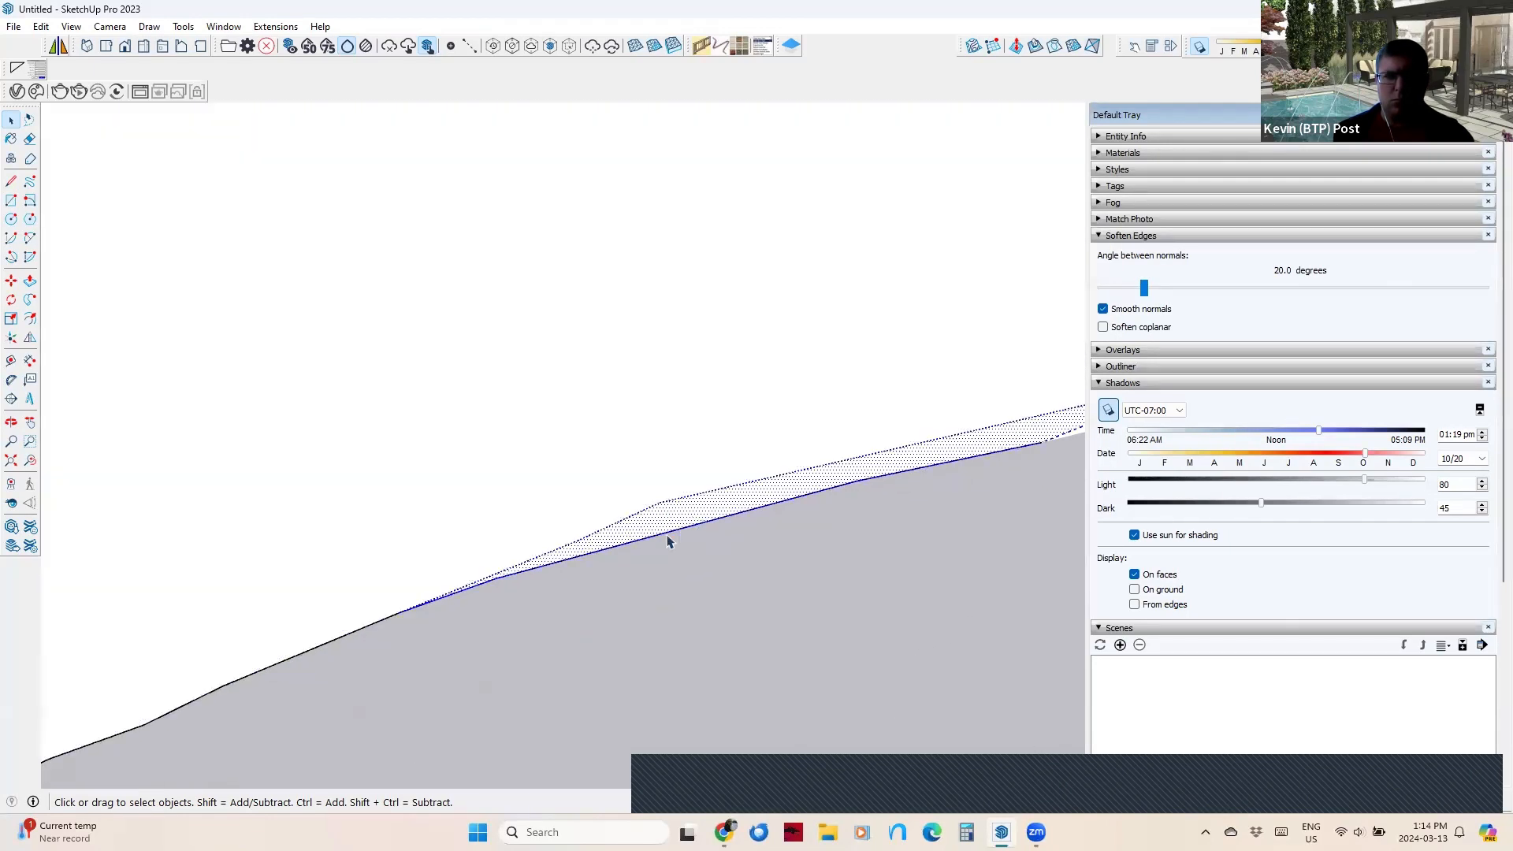
{"action": "left_click", "coordinate": [709, 512], "text": "ctrl+shift"}
{"action": "right_click", "coordinate": [709, 523]}
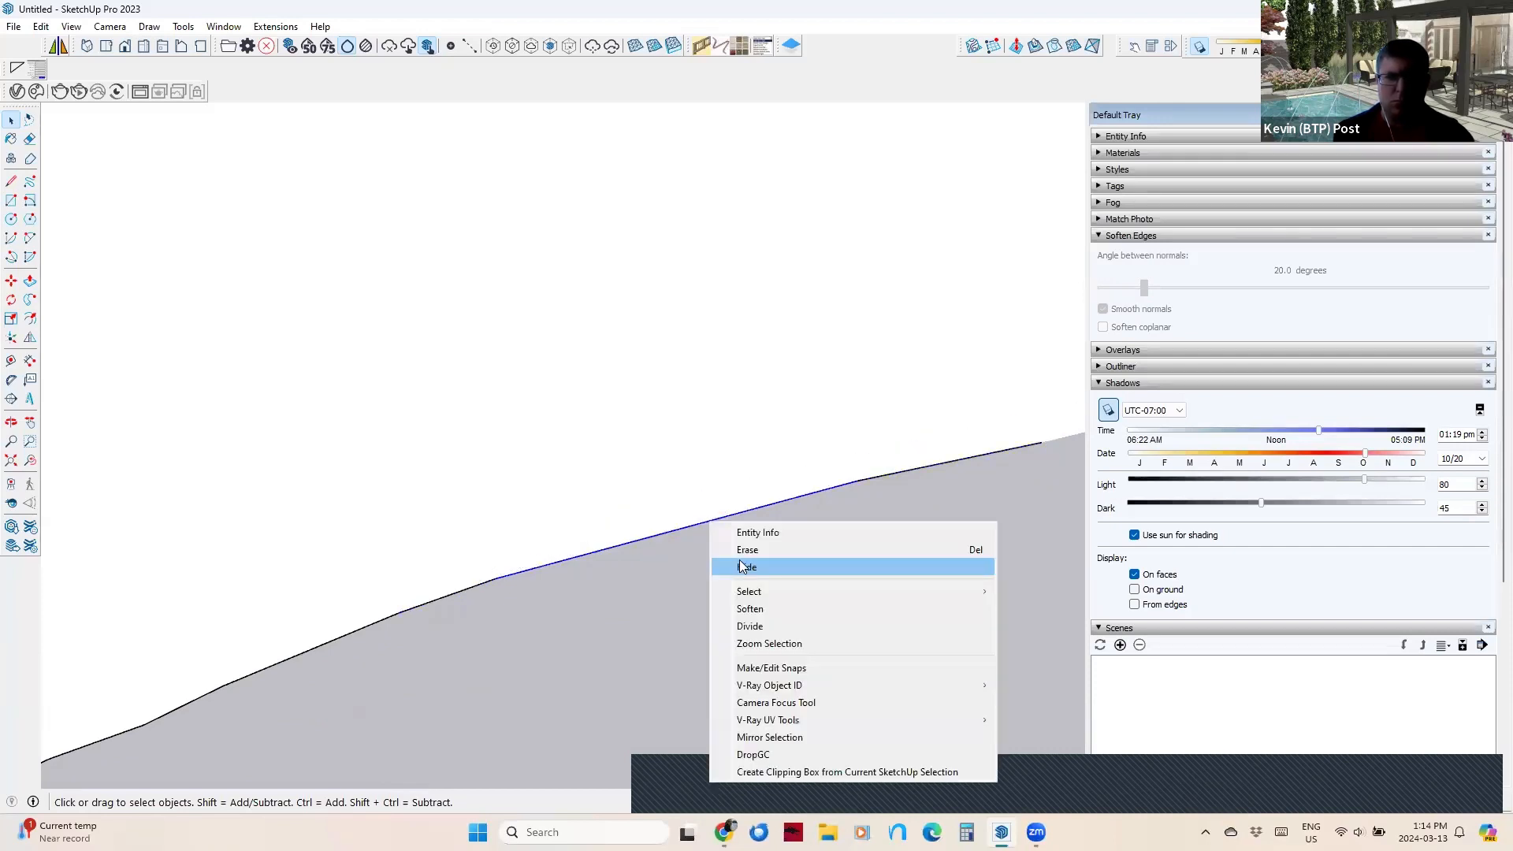
{"action": "left_click", "coordinate": [745, 567]}
{"action": "scroll", "coordinate": [698, 540], "scroll_direction": "down", "scroll_amount": 10}
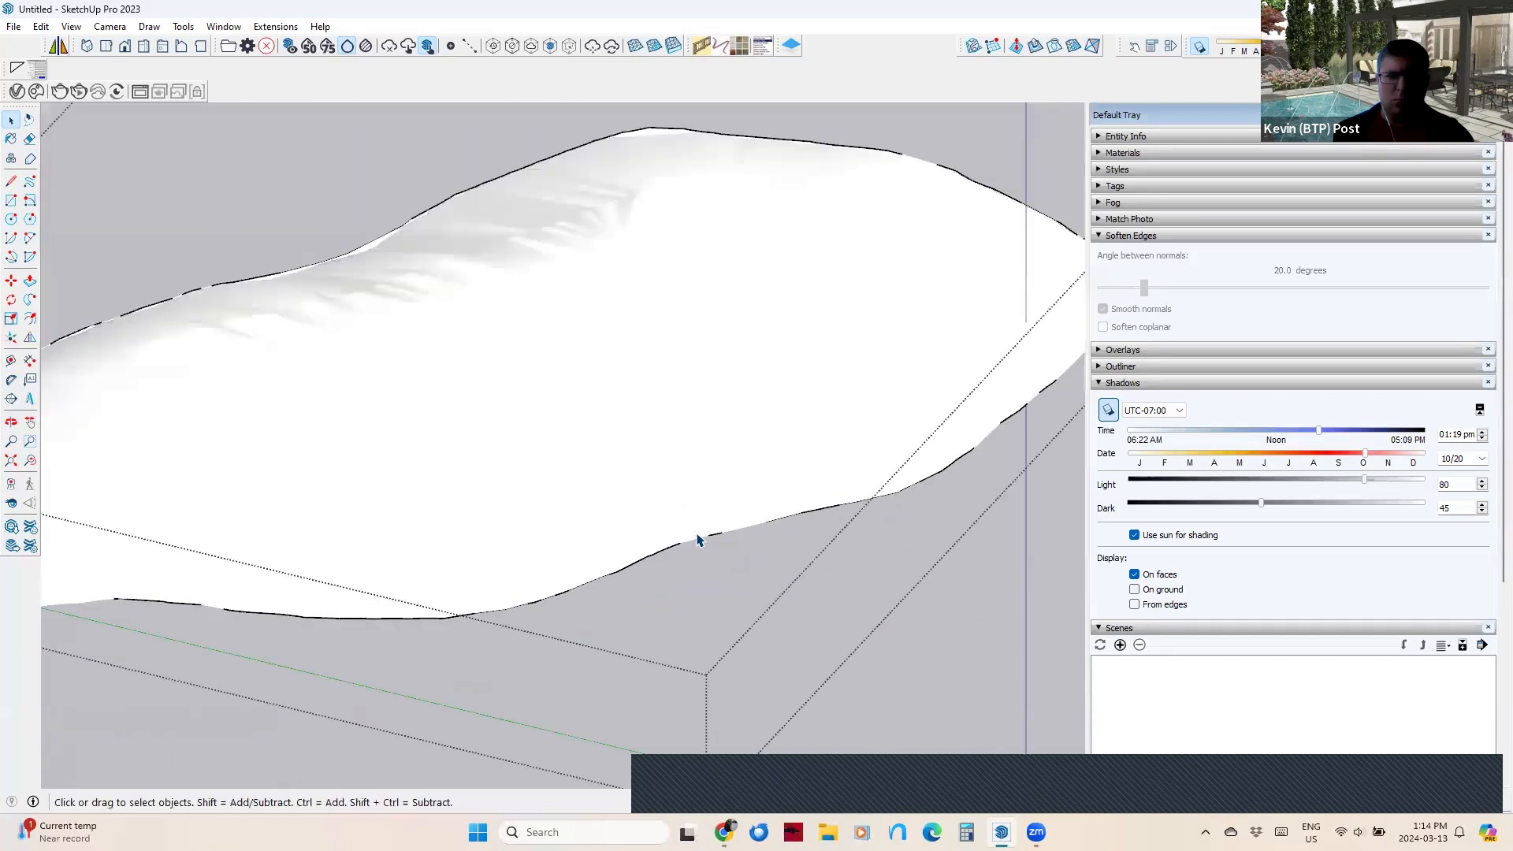
Hide the leftover perimeter edge segments along the front side of the mound.
{"action": "left_click_drag", "start_coordinate": [319, 534], "coordinate": [793, 651]}
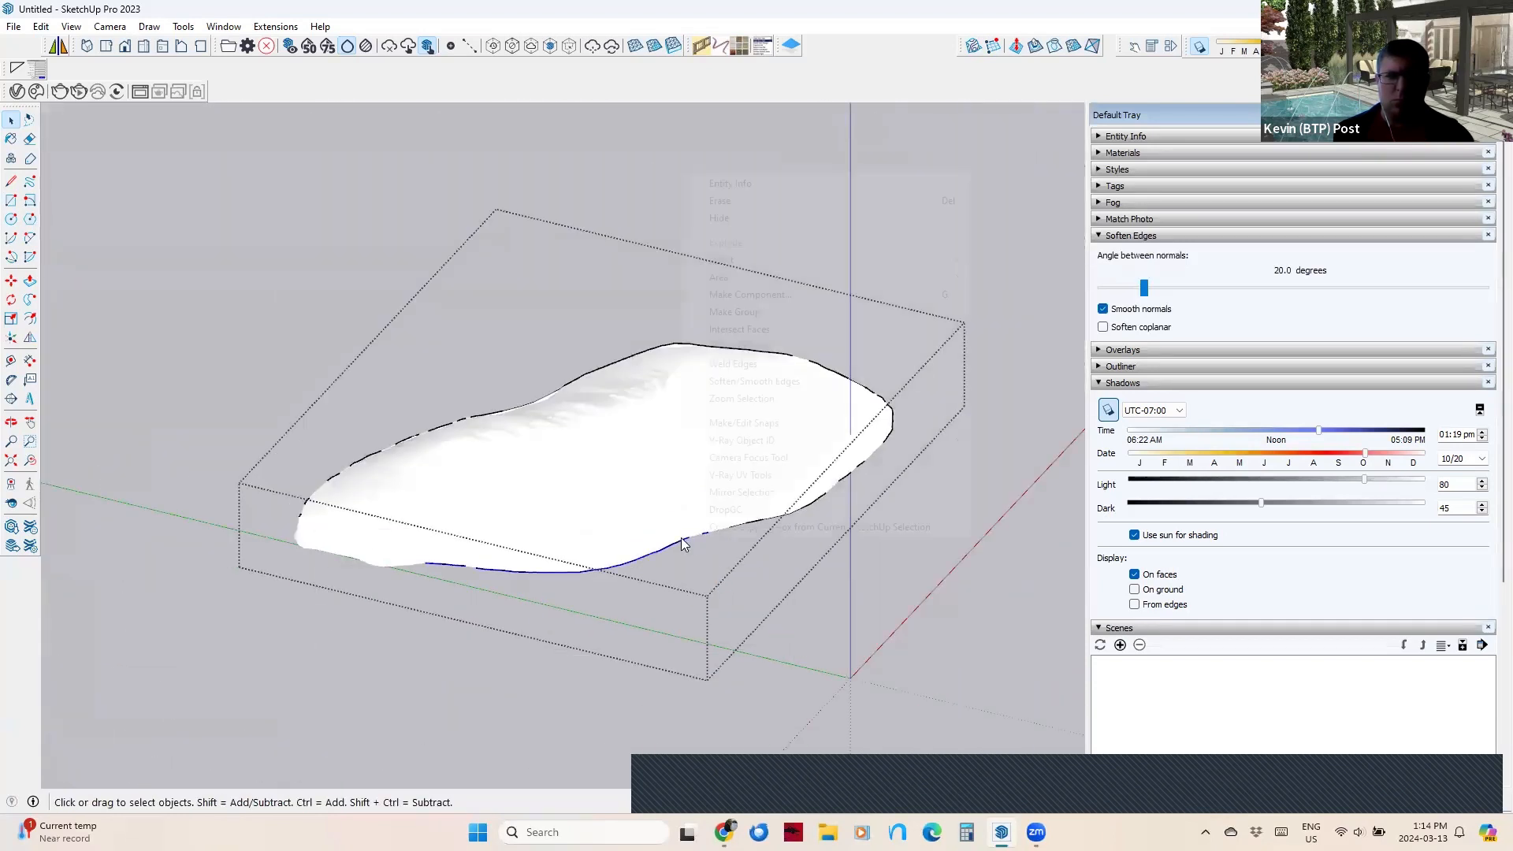
{"action": "right_click", "coordinate": [684, 552]}
{"action": "left_click", "coordinate": [719, 218]}
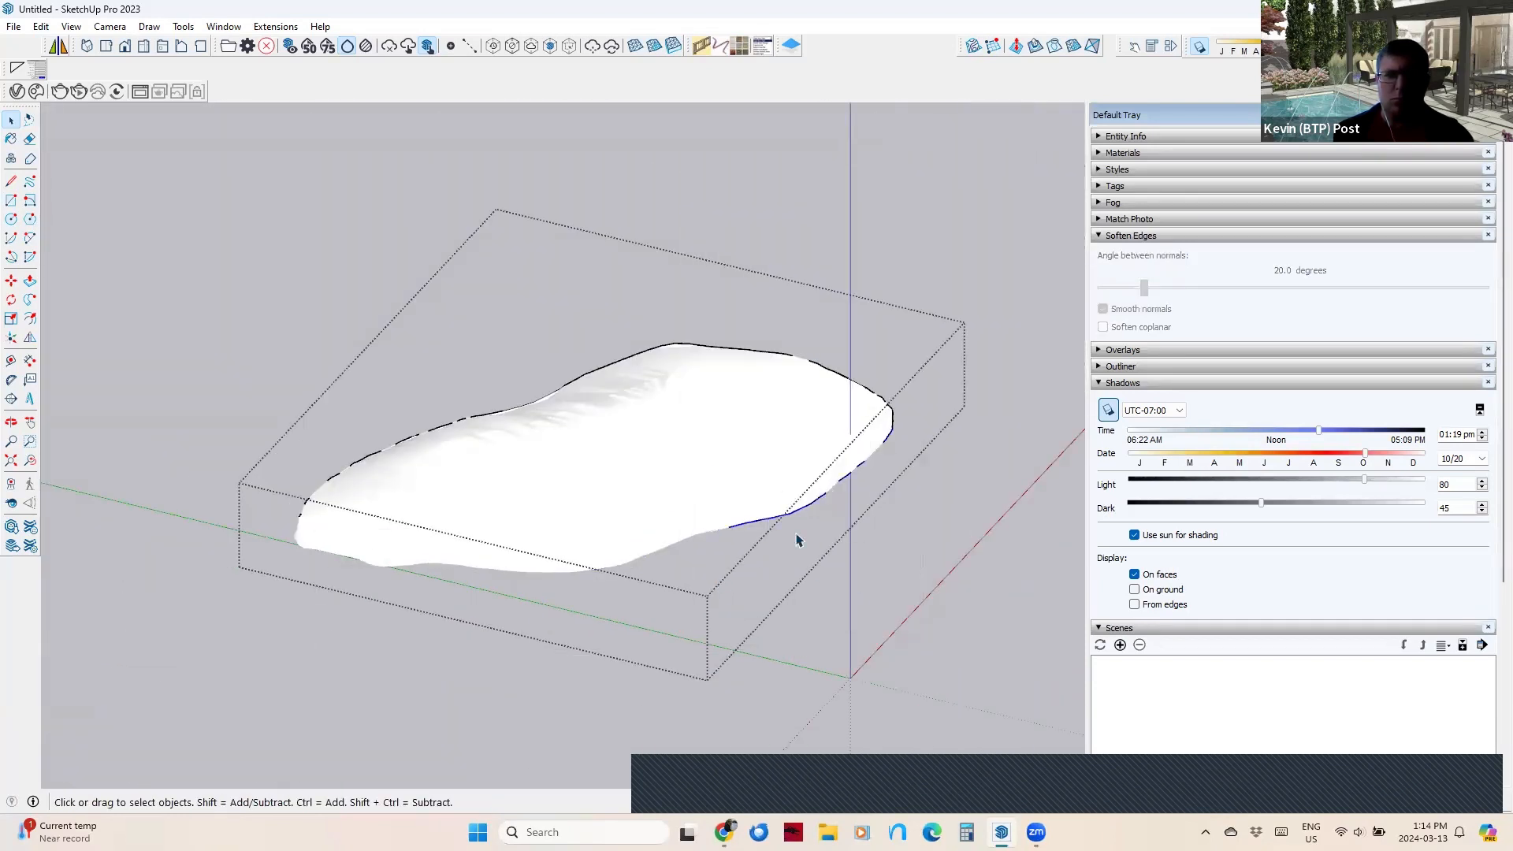
{"action": "right_click", "coordinate": [809, 510]}
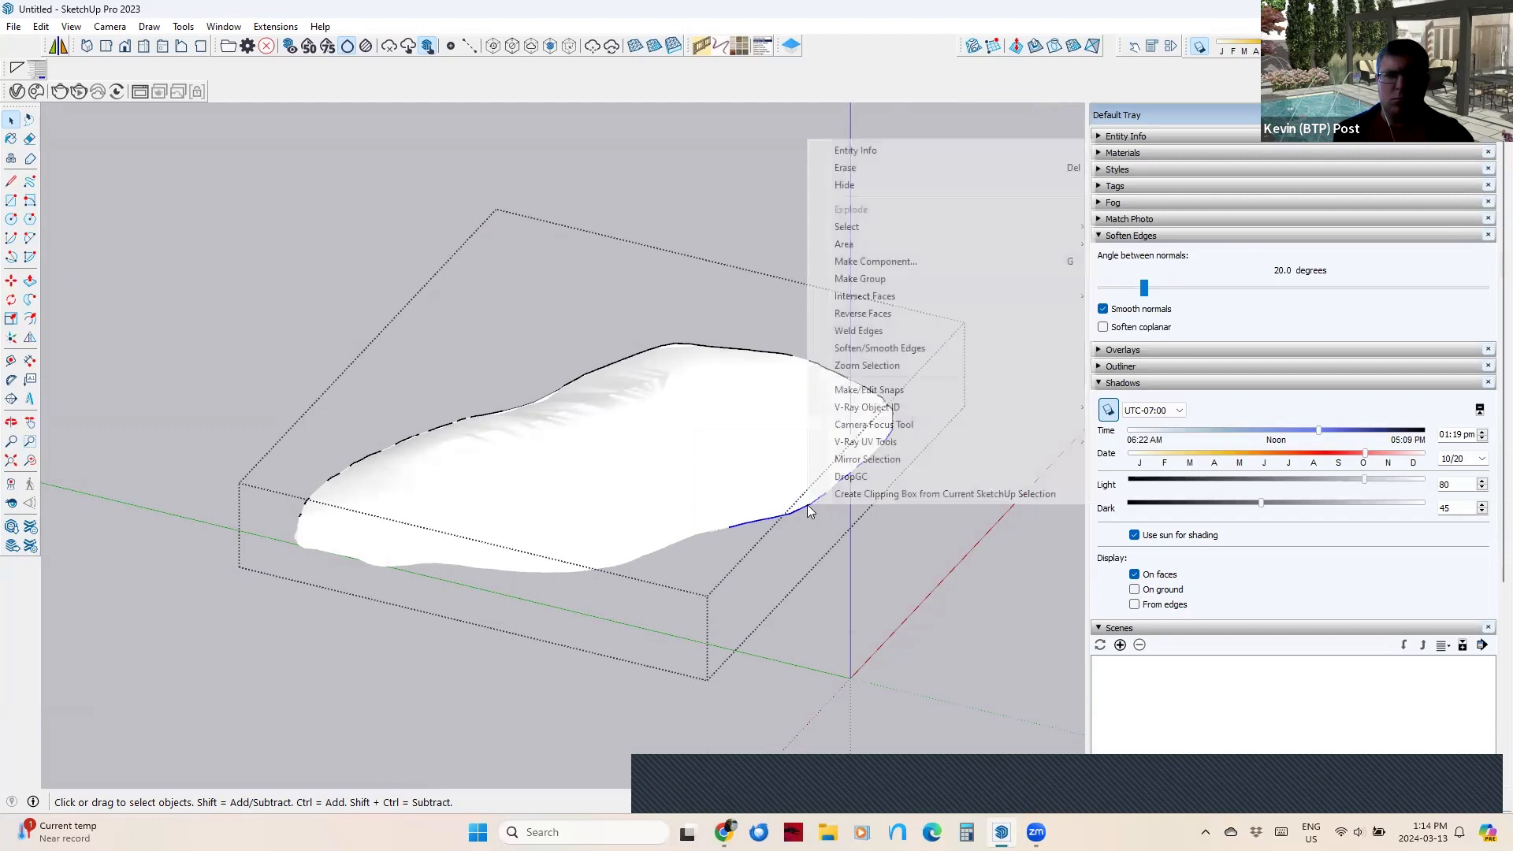
{"action": "left_click", "coordinate": [845, 183]}
Hide the remaining perimeter edge segments around the mound's far end and along its back side.
{"action": "left_click", "coordinate": [892, 412]}
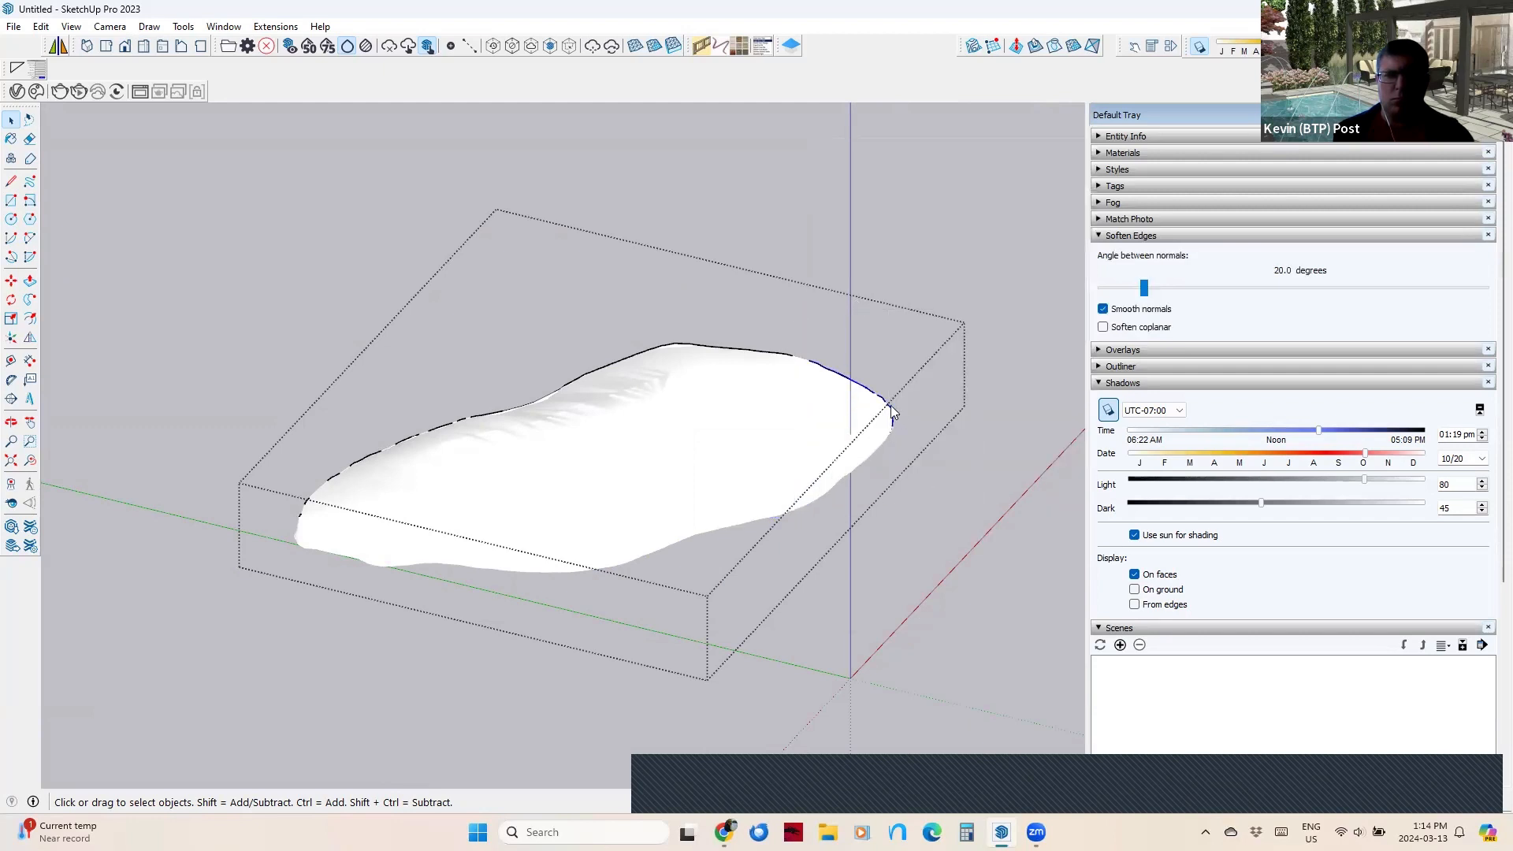
{"action": "right_click", "coordinate": [892, 412]}
{"action": "left_click", "coordinate": [935, 452]}
{"action": "middle_click_drag", "start_coordinate": [906, 473], "coordinate": [675, 472]}
{"action": "left_click_drag", "start_coordinate": [304, 328], "coordinate": [505, 693]}
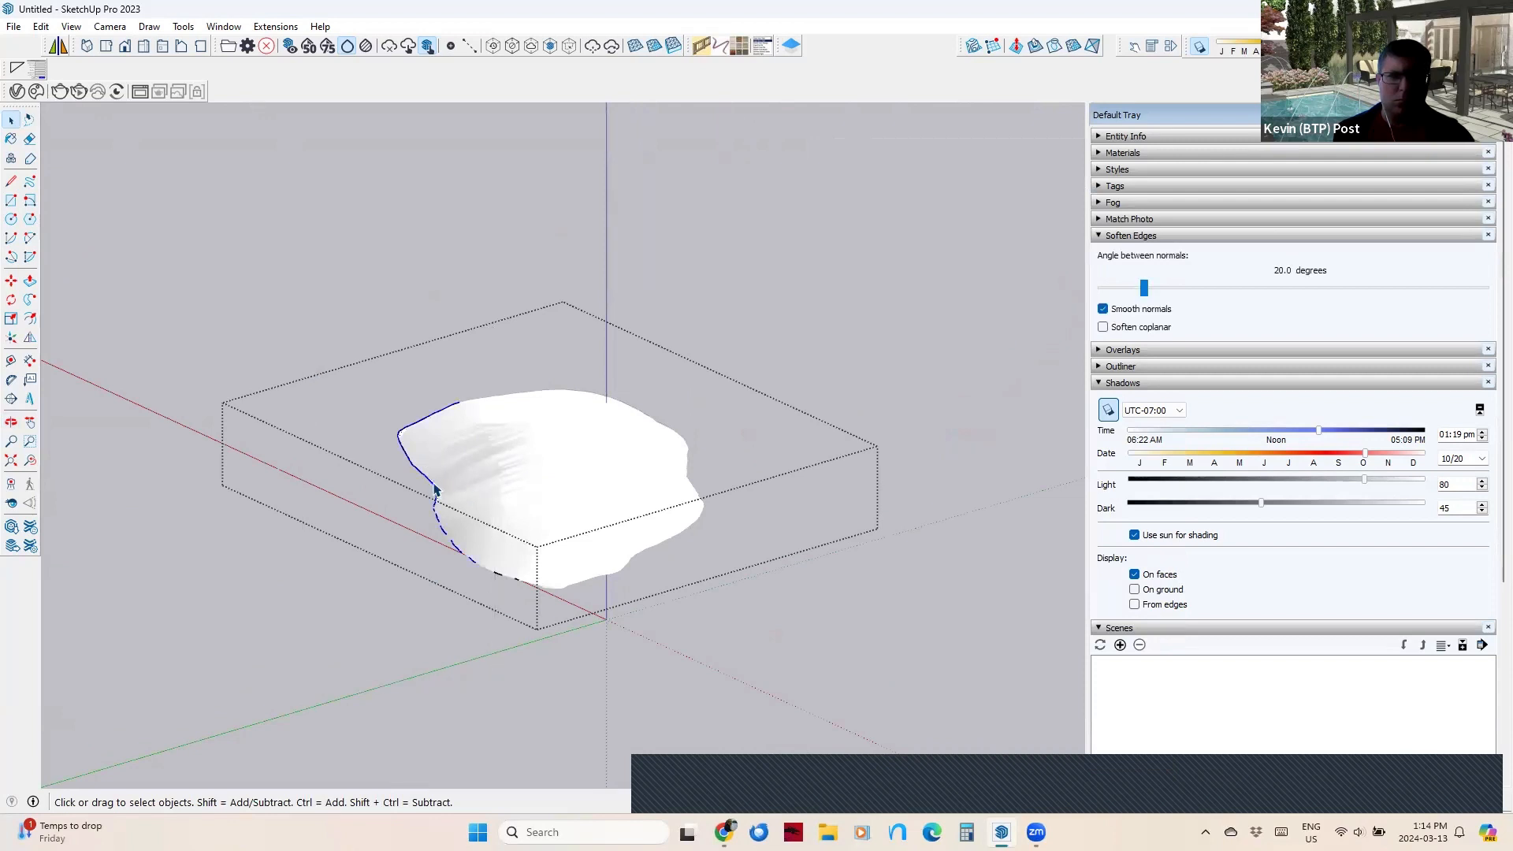
{"action": "right_click", "coordinate": [431, 488]}
{"action": "left_click", "coordinate": [503, 535]}
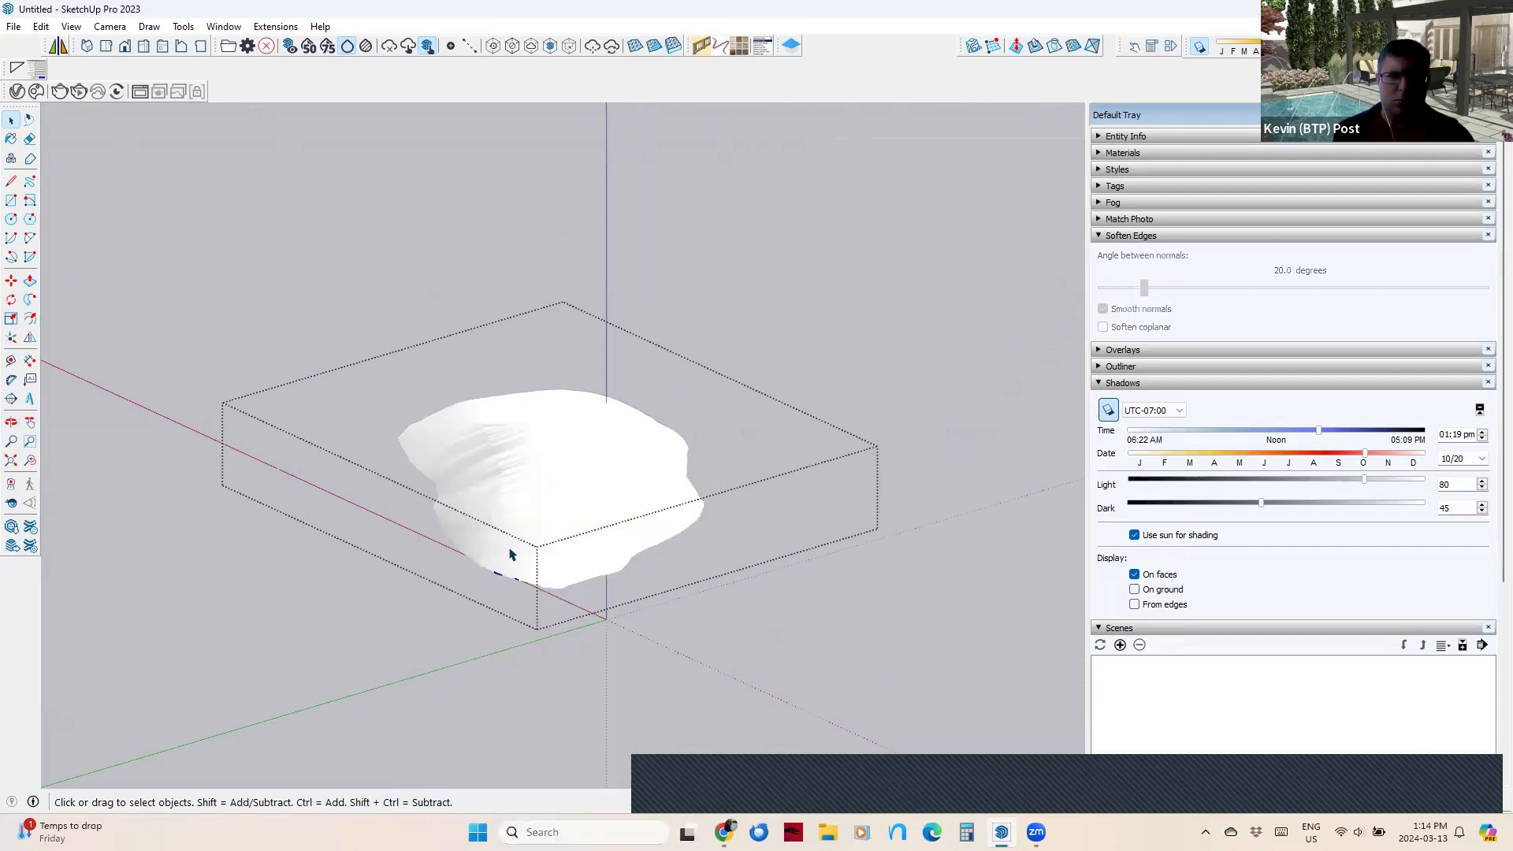
{"action": "right_click", "coordinate": [496, 579]}
{"action": "key", "text": "Escape"}
{"action": "middle_click_drag", "start_coordinate": [561, 329], "coordinate": [560, 625]}
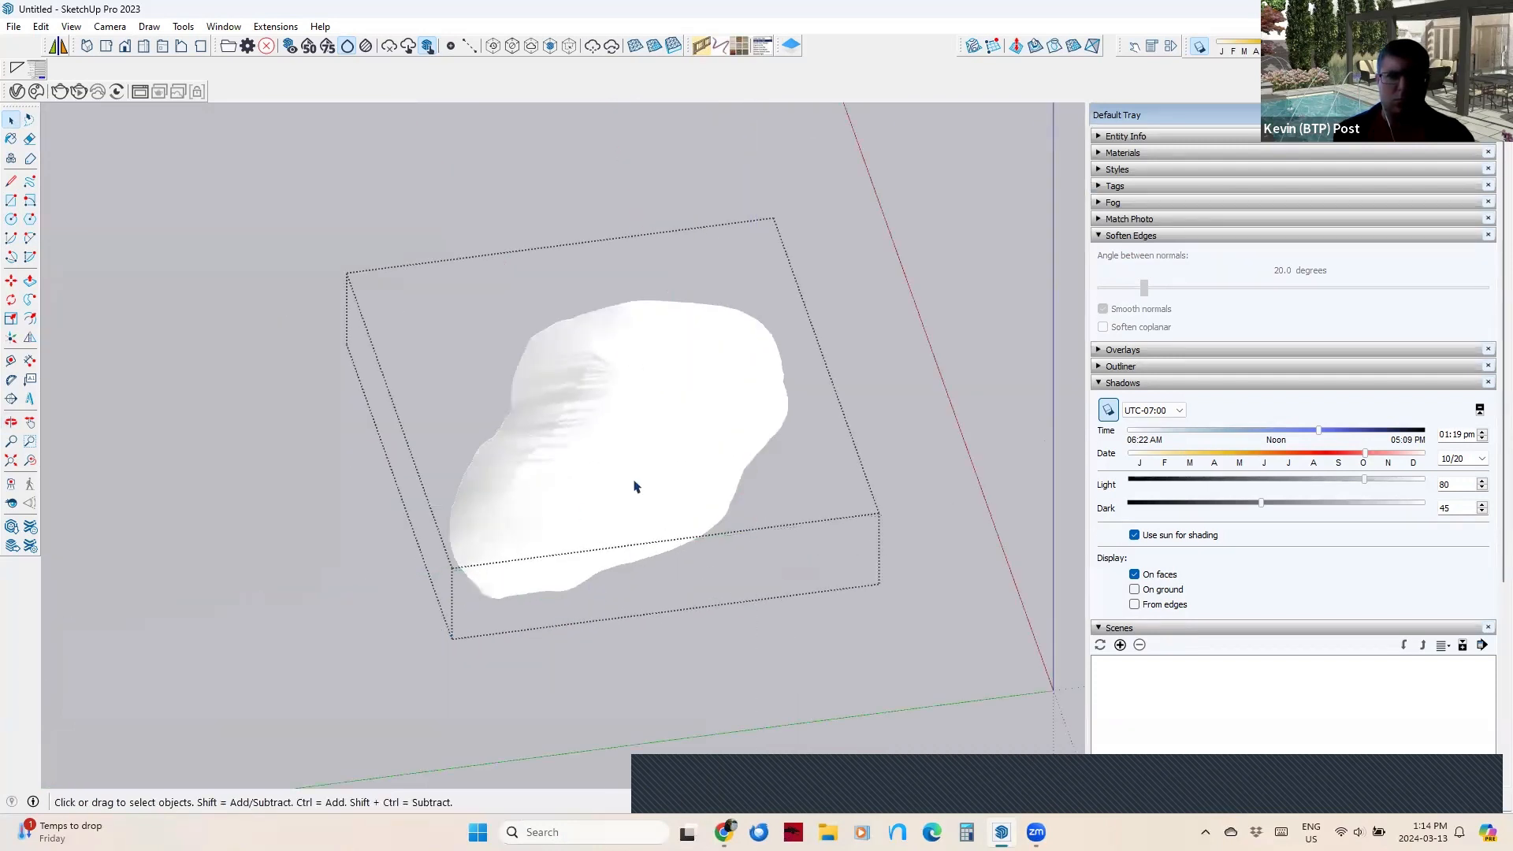
Select the mound surface to check its outline for leftover edges, and leave the group to view it on the lot.
{"action": "middle_click_drag", "start_coordinate": [618, 496], "coordinate": [595, 453]}
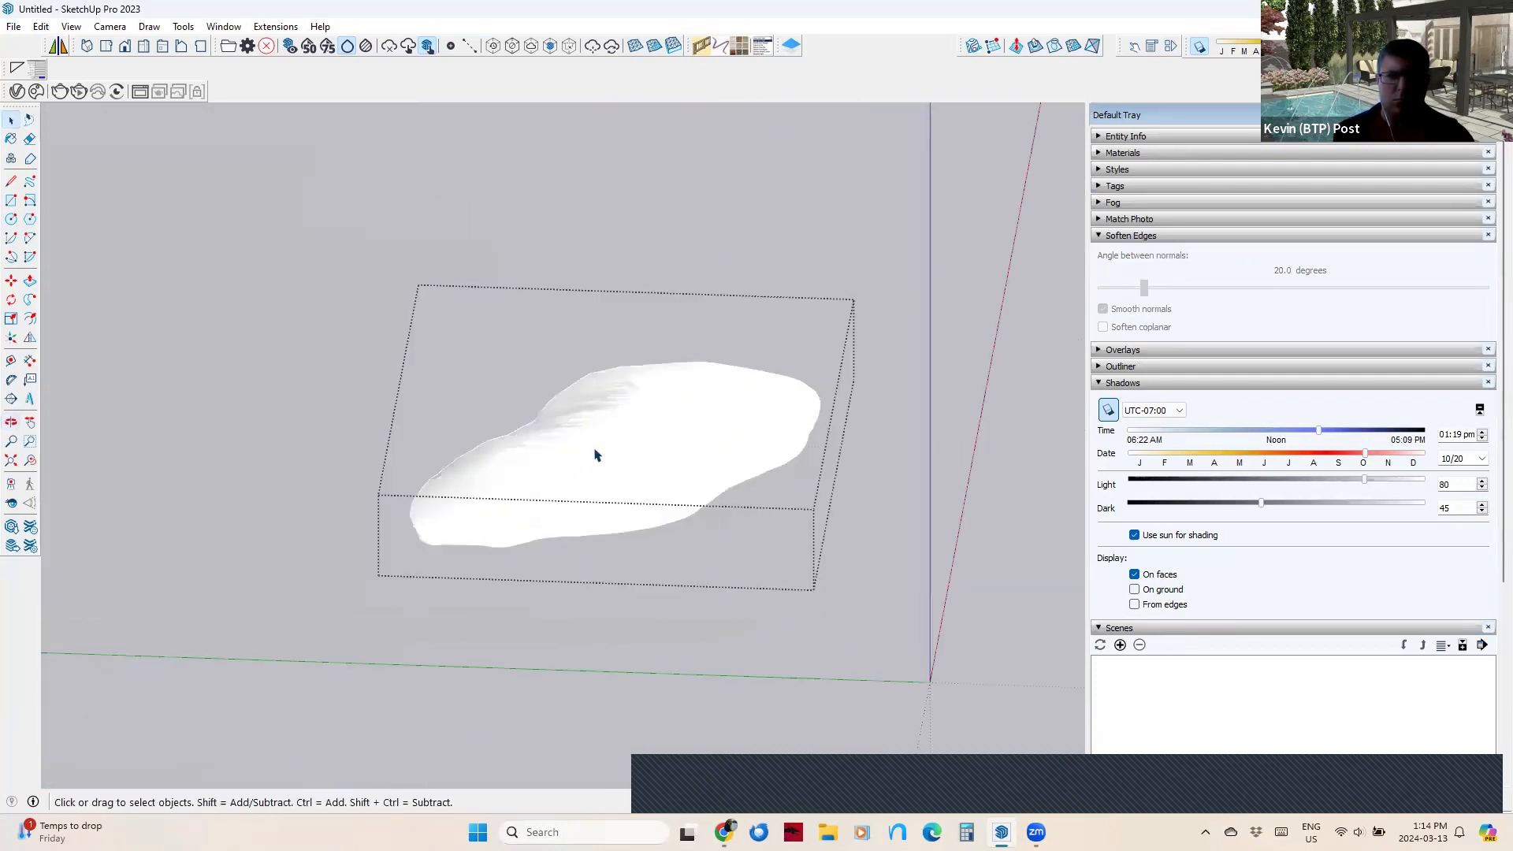
{"action": "left_click", "coordinate": [593, 469]}
{"action": "double_click", "coordinate": [593, 468]}
{"action": "left_click", "coordinate": [604, 461]}
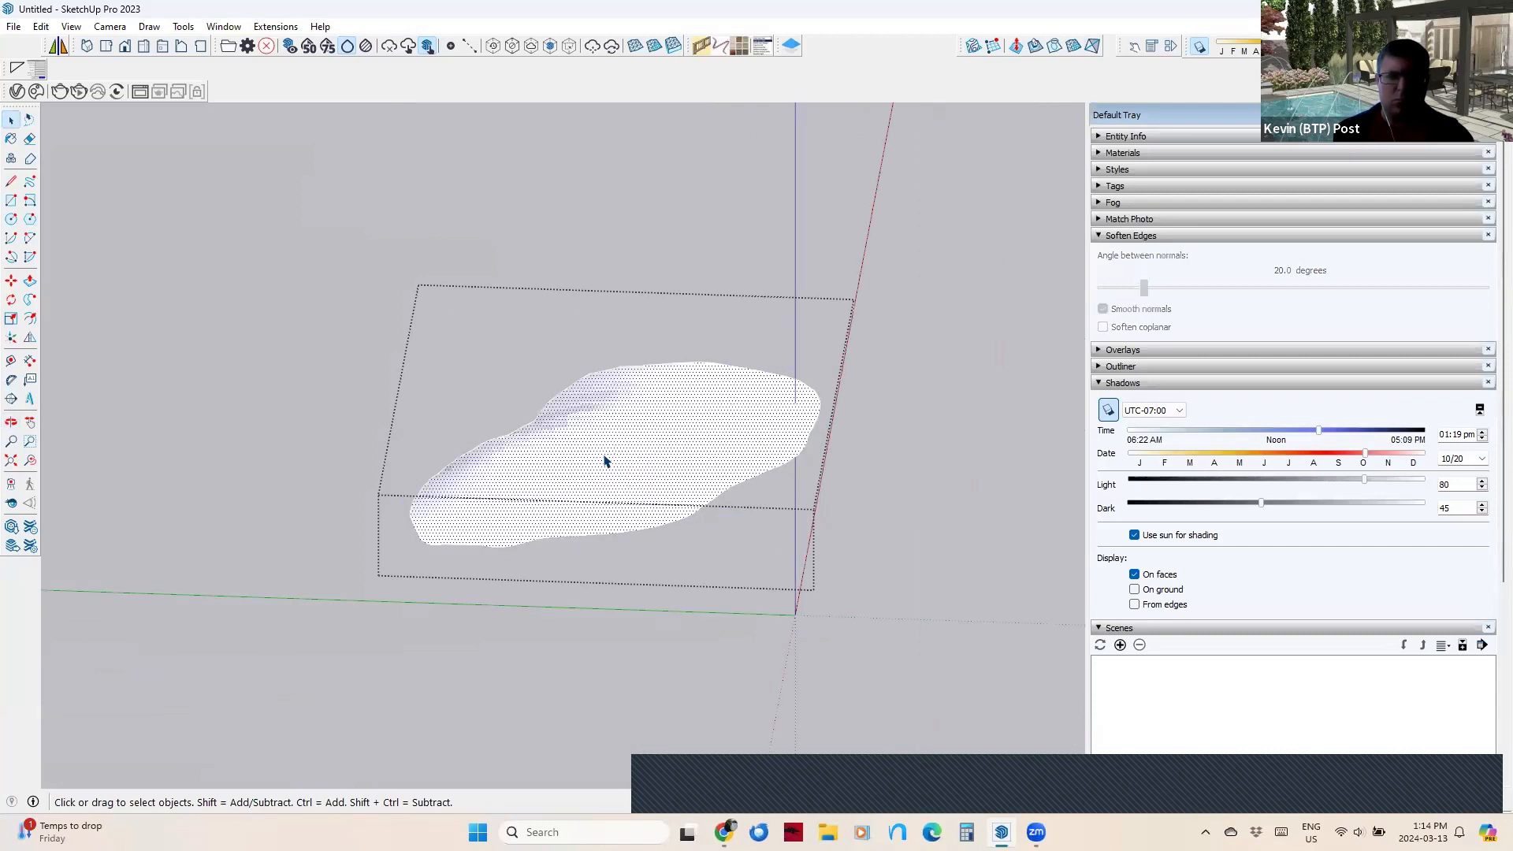
{"action": "double_click", "coordinate": [604, 461]}
{"action": "key", "text": "Escape"}
{"action": "key", "text": "Escape"}
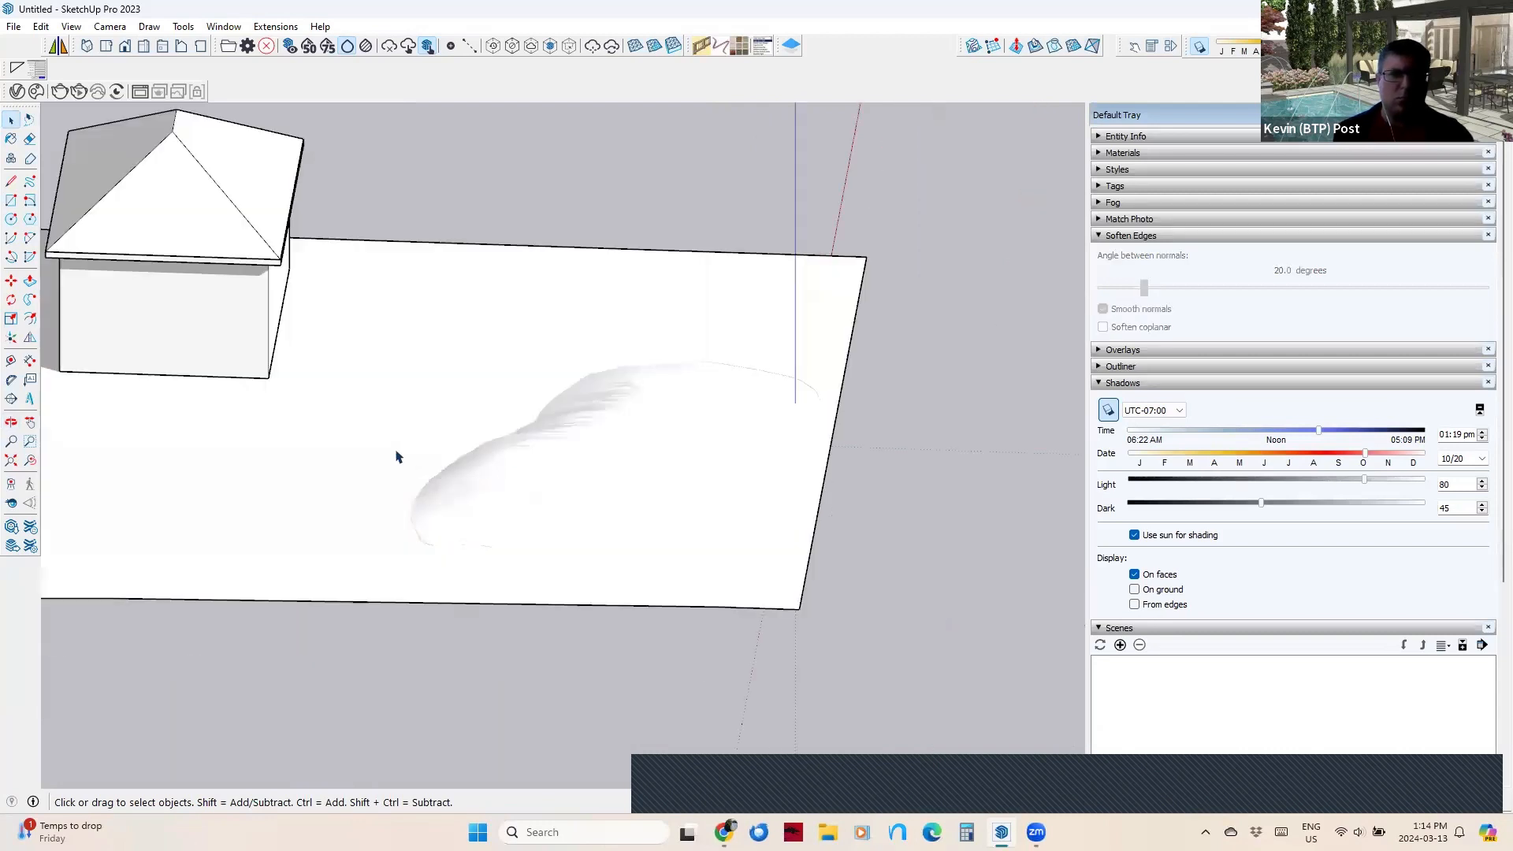
Try to intersect the ground and mound faces with each other, limited to the selection.
{"action": "double_click", "coordinate": [396, 455]}
{"action": "double_click", "coordinate": [396, 456]}
{"action": "triple_click", "coordinate": [396, 457]}
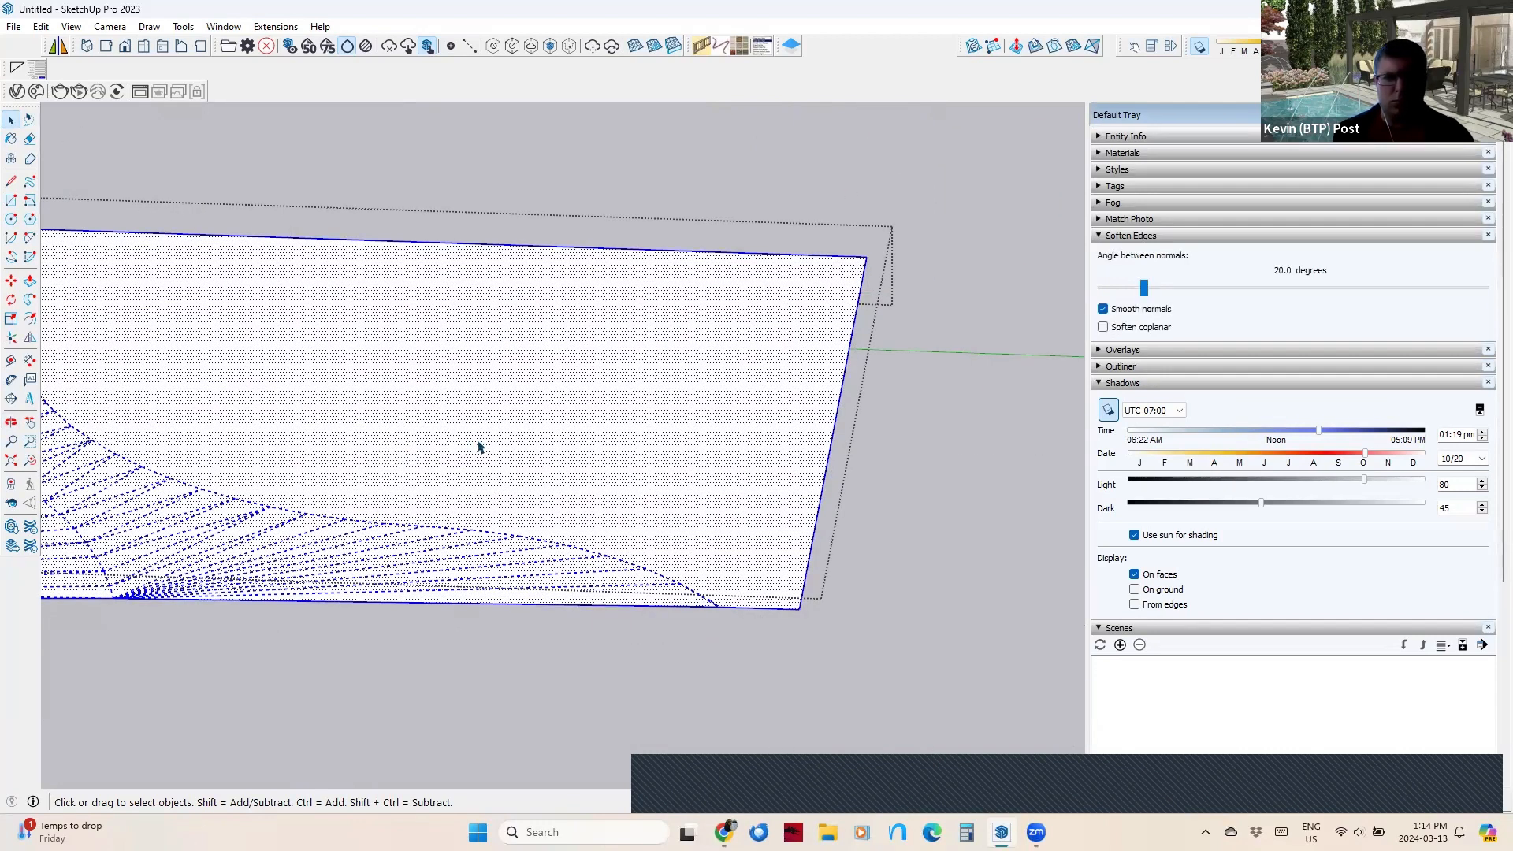
{"action": "scroll", "coordinate": [478, 442], "scroll_direction": "down", "scroll_amount": 4}
{"action": "middle_click_drag", "start_coordinate": [479, 441], "coordinate": [497, 376]}
{"action": "left_click", "coordinate": [496, 376], "text": "ctrl"}
{"action": "right_click", "coordinate": [526, 697]}
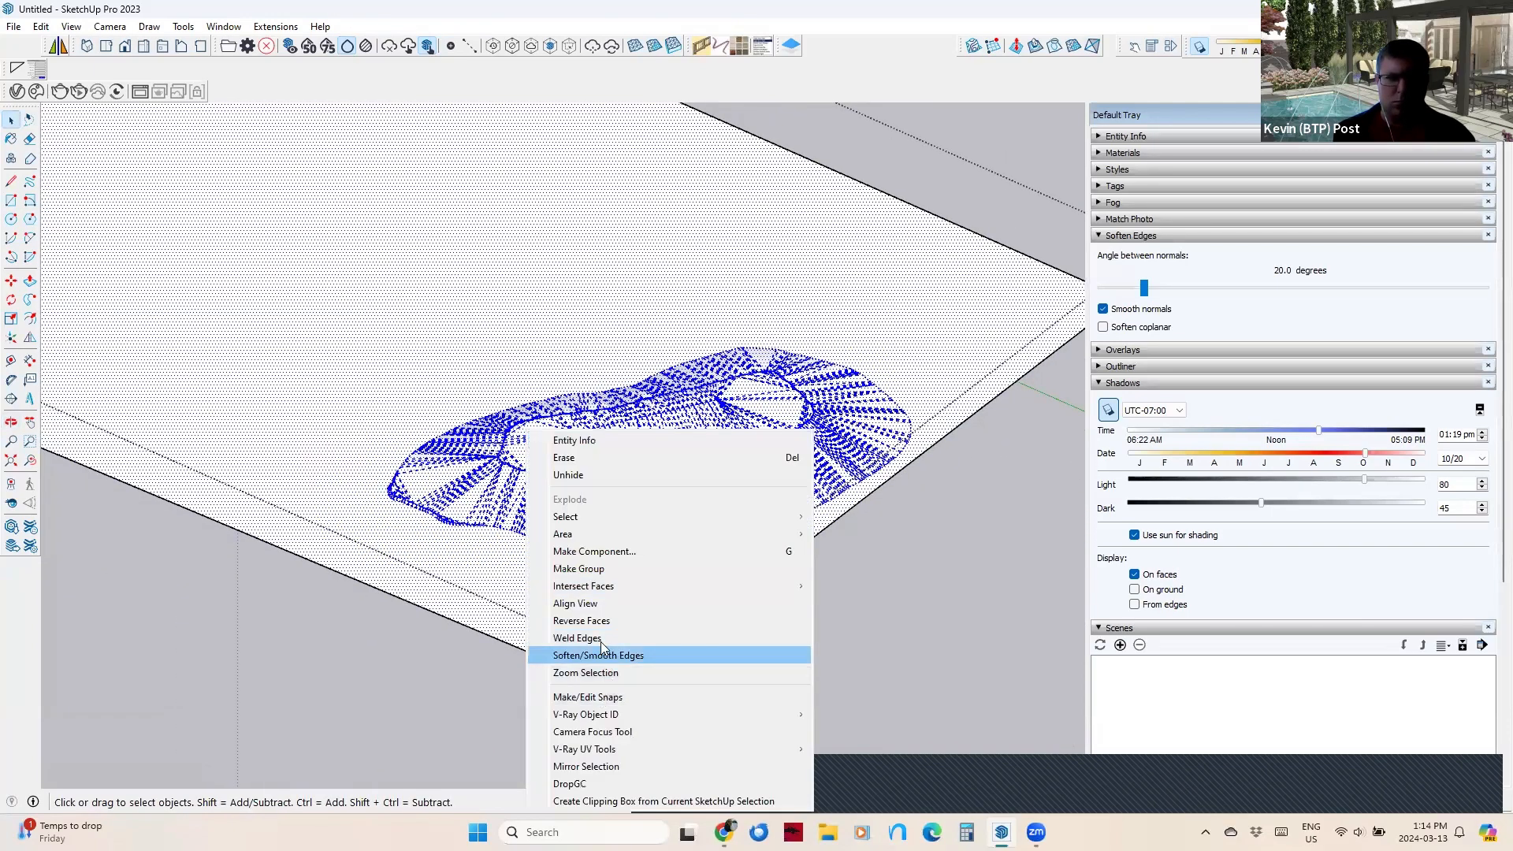
{"action": "mouse_move", "coordinate": [593, 594]}
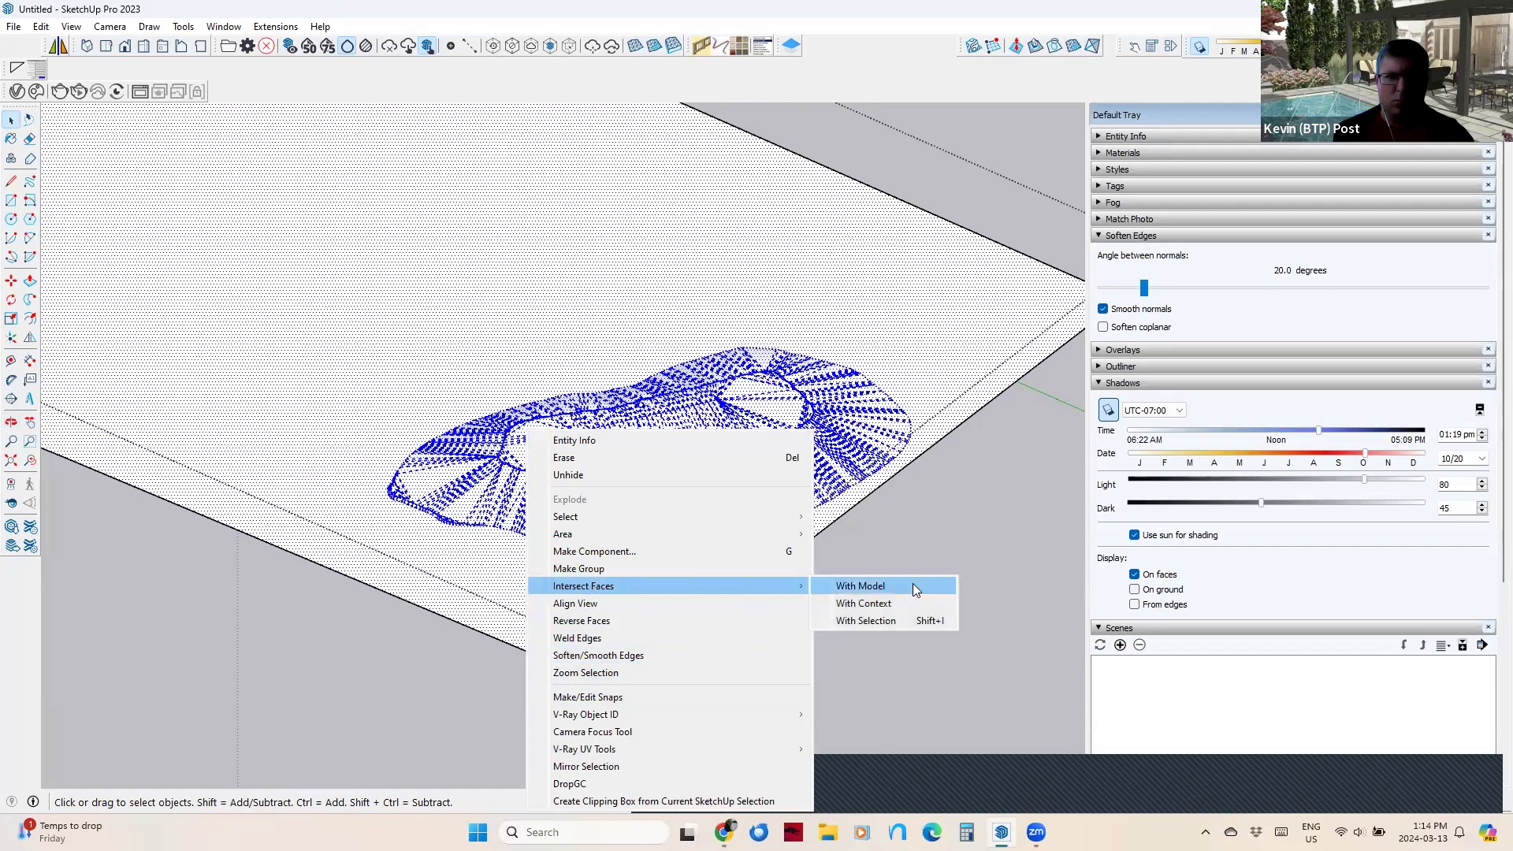
{"action": "left_click", "coordinate": [898, 621]}
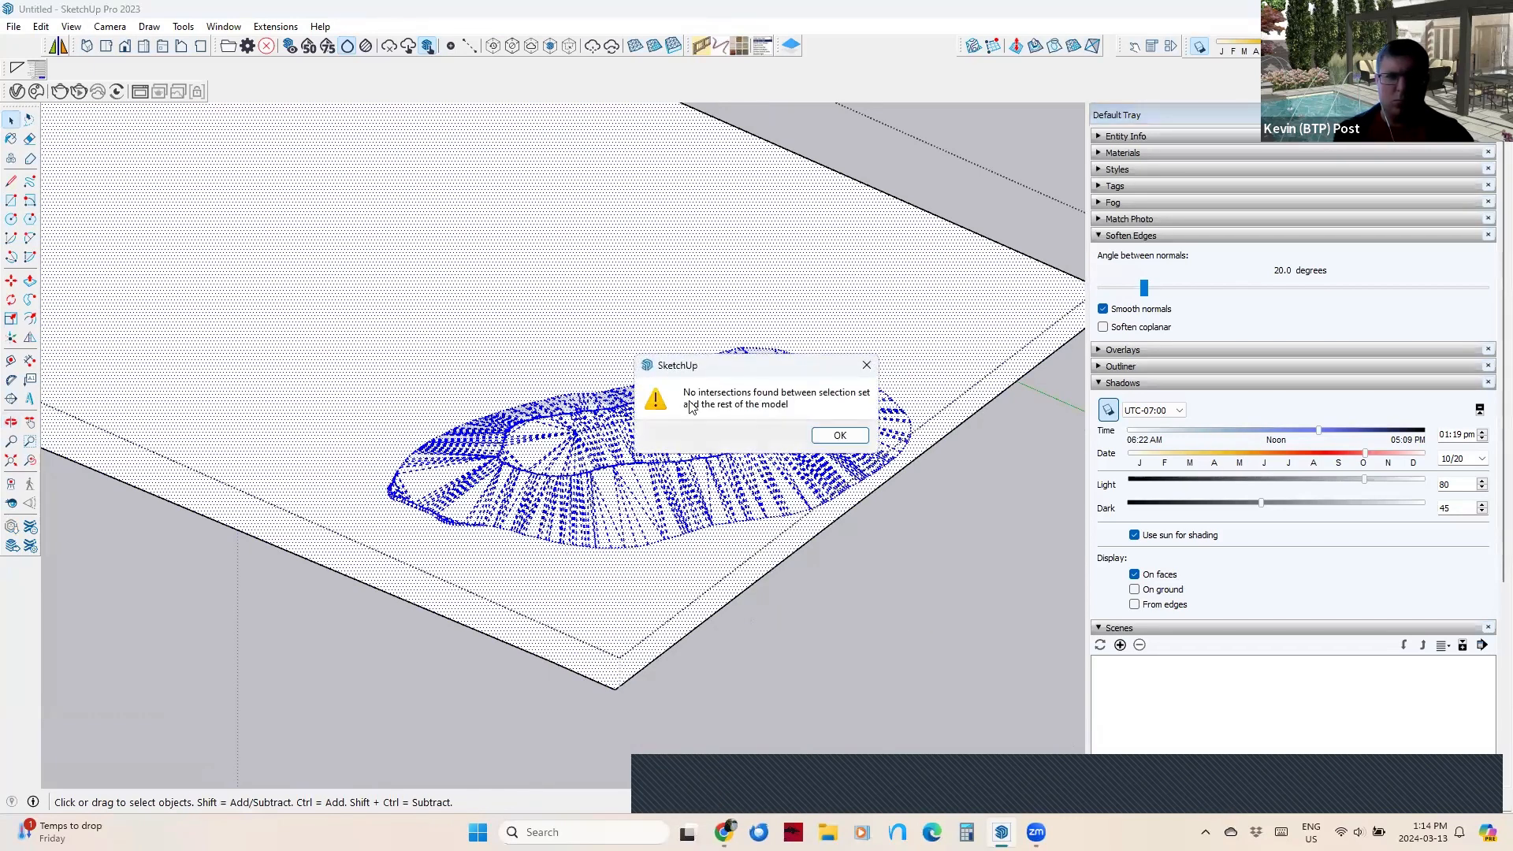
{"action": "left_click", "coordinate": [840, 435]}
Undo the trial changes made for the face intersection and return to the overall view of the lot.
{"action": "mouse_move", "coordinate": [841, 440]}
{"action": "middle_mouse_down"}
{"action": "mouse_move", "coordinate": [702, 449]}
{"action": "mouse_move", "coordinate": [757, 341]}
{"action": "mouse_move", "coordinate": [766, 121]}
{"action": "mouse_move", "coordinate": [752, 589]}
{"action": "mouse_move", "coordinate": [698, 690]}
{"action": "mouse_move", "coordinate": [661, 703]}
{"action": "mouse_move", "coordinate": [597, 652]}
{"action": "middle_mouse_up"}
{"action": "key", "text": "ctrl+z"}
{"action": "scroll", "coordinate": [662, 694], "scroll_direction": "down", "scroll_amount": 2}
{"action": "left_click", "coordinate": [715, 679]}
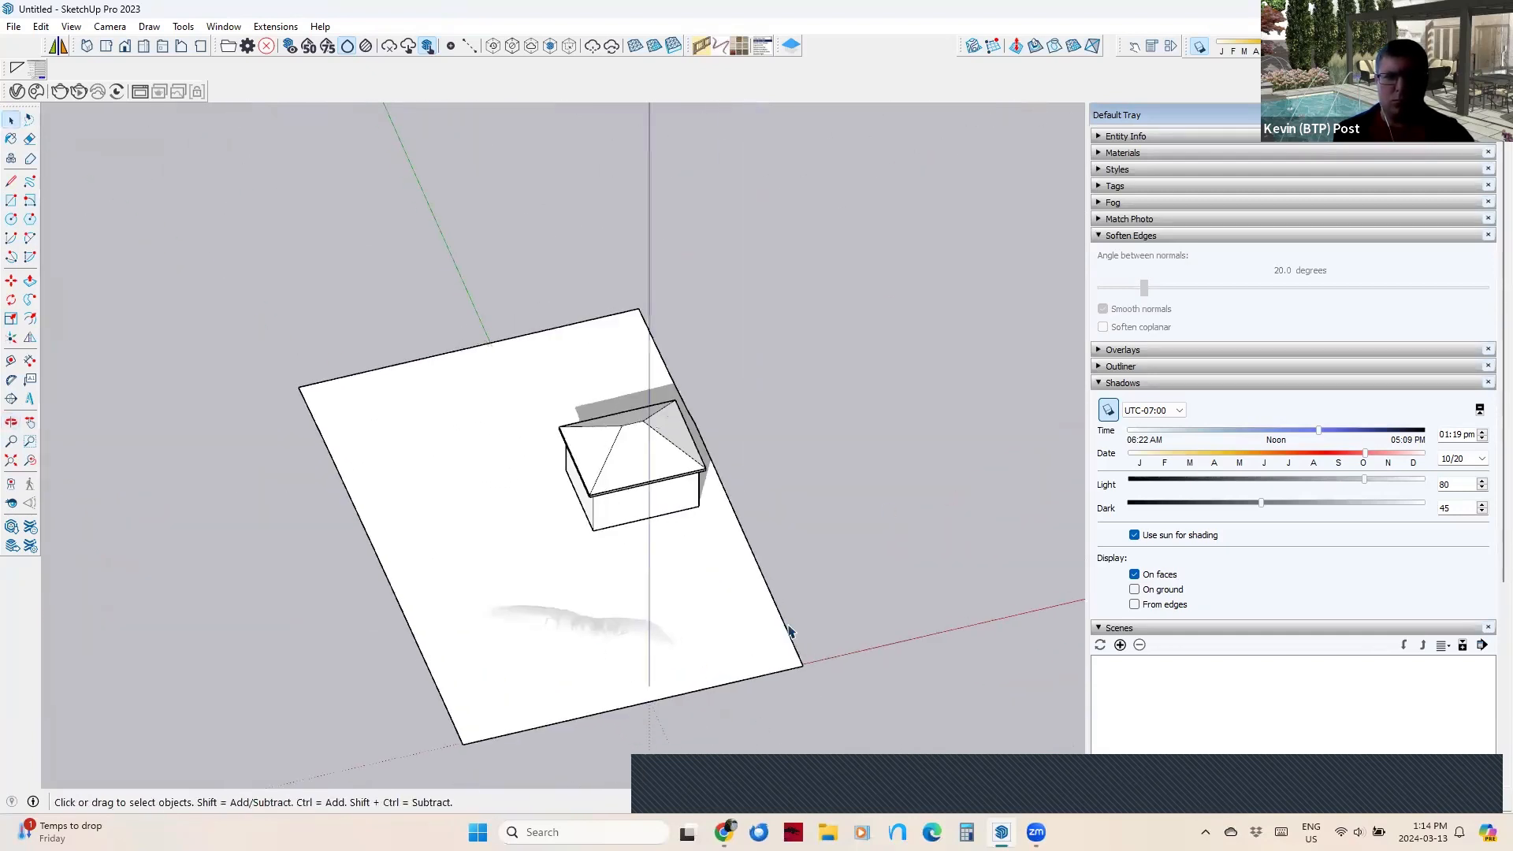
{"action": "scroll", "coordinate": [794, 621], "scroll_direction": "up", "scroll_amount": 1}
{"action": "middle_click_drag", "start_coordinate": [694, 586], "coordinate": [625, 577]}
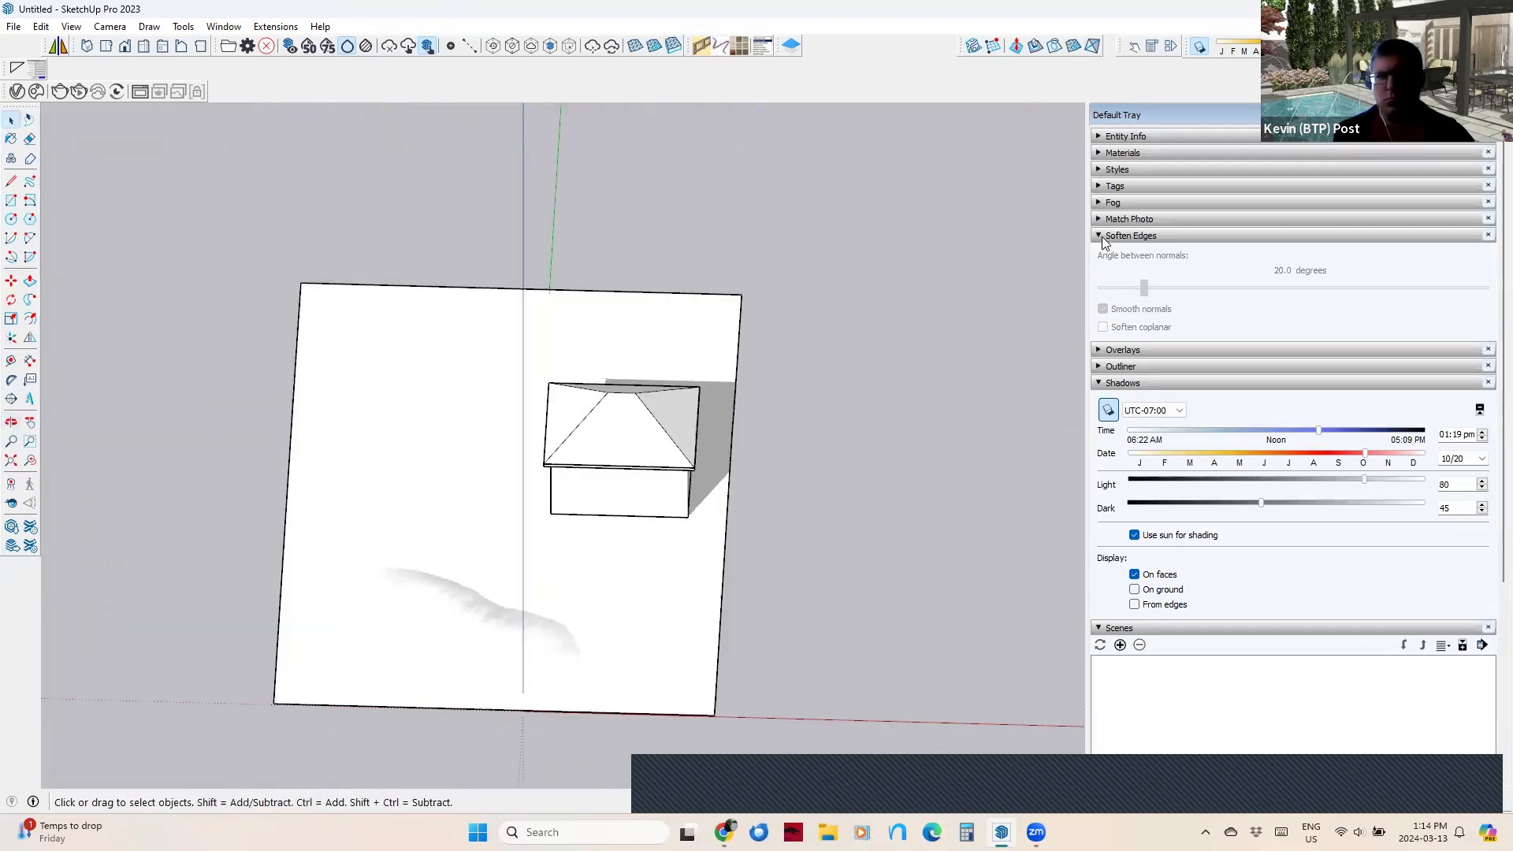
{"action": "key", "text": "b"}
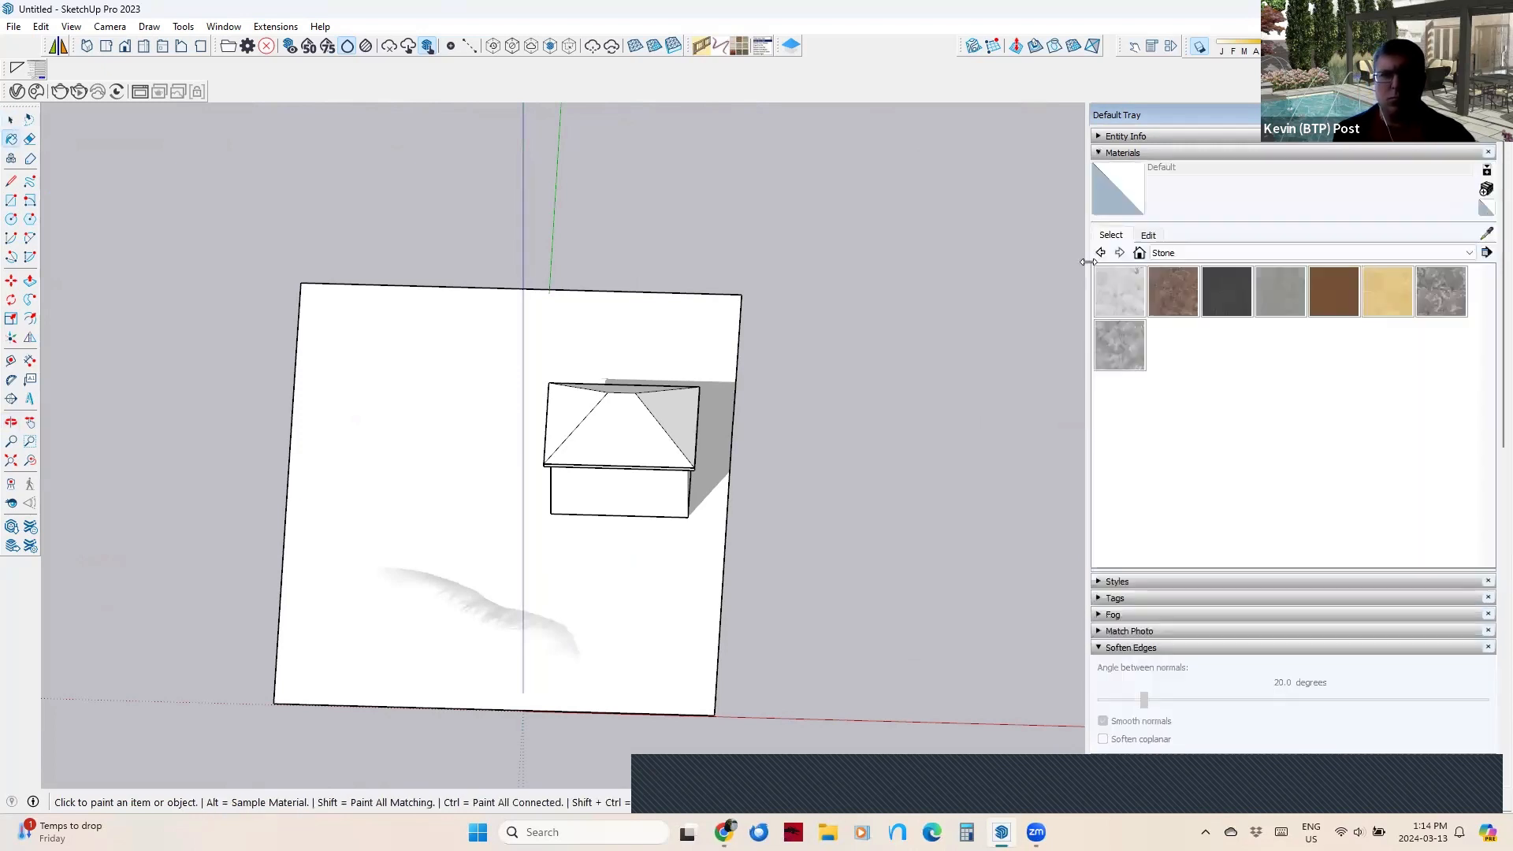
{"action": "left_click", "coordinate": [1169, 253]}
{"action": "scroll", "coordinate": [1230, 331], "scroll_direction": "down", "scroll_amount": 1}
{"action": "left_click", "coordinate": [1177, 268]}
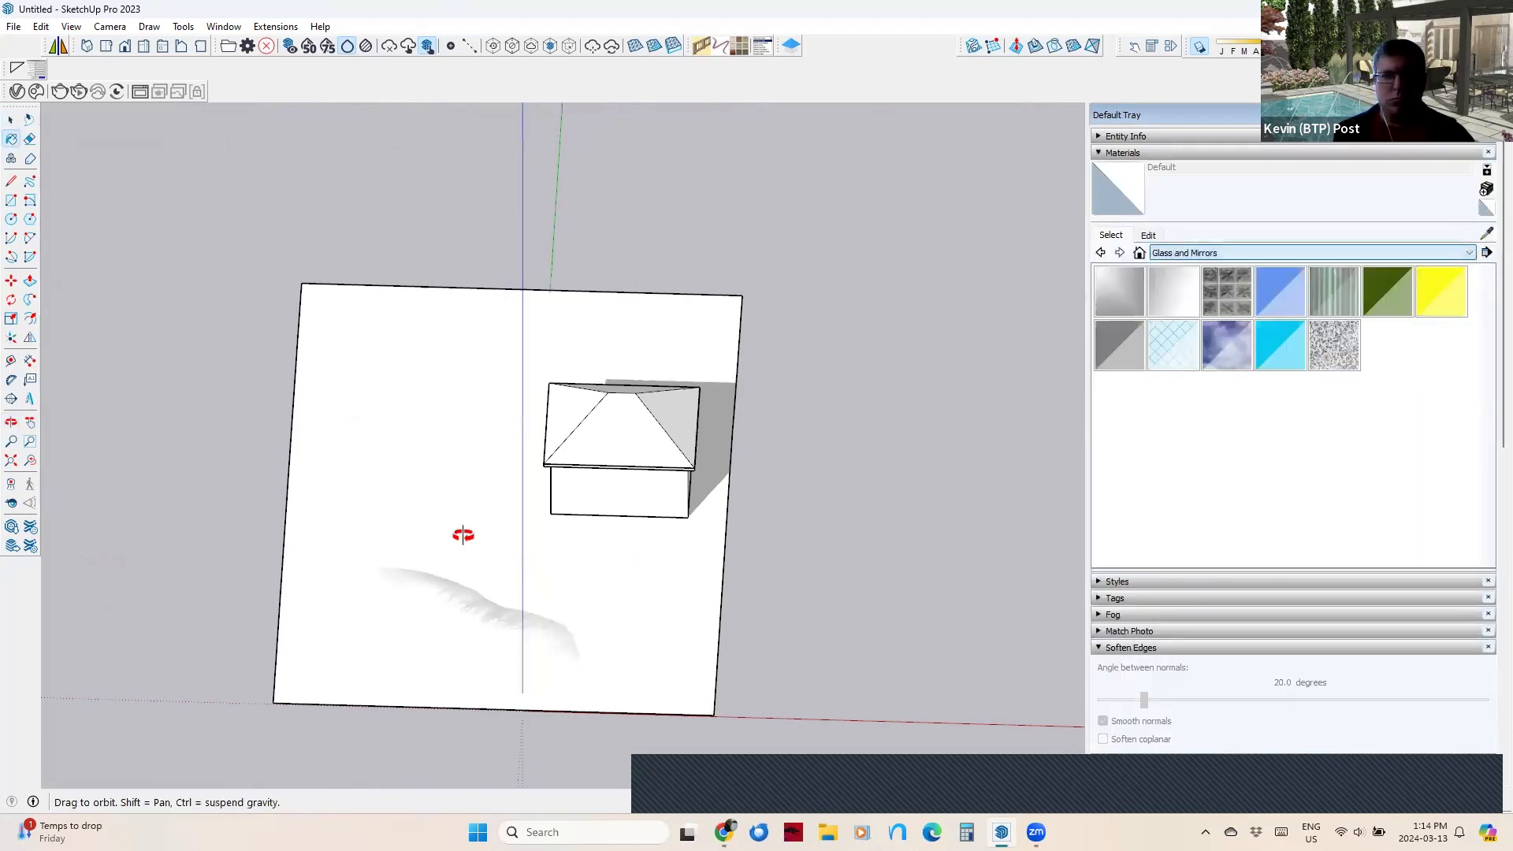
Select the whole ground surface inside its group and paint it with Grass Dark Green from the Landscaping, Fencing and Vegetation materials.
{"action": "middle_click_drag", "start_coordinate": [463, 535], "coordinate": [527, 572]}
{"action": "left_click", "coordinate": [528, 563]}
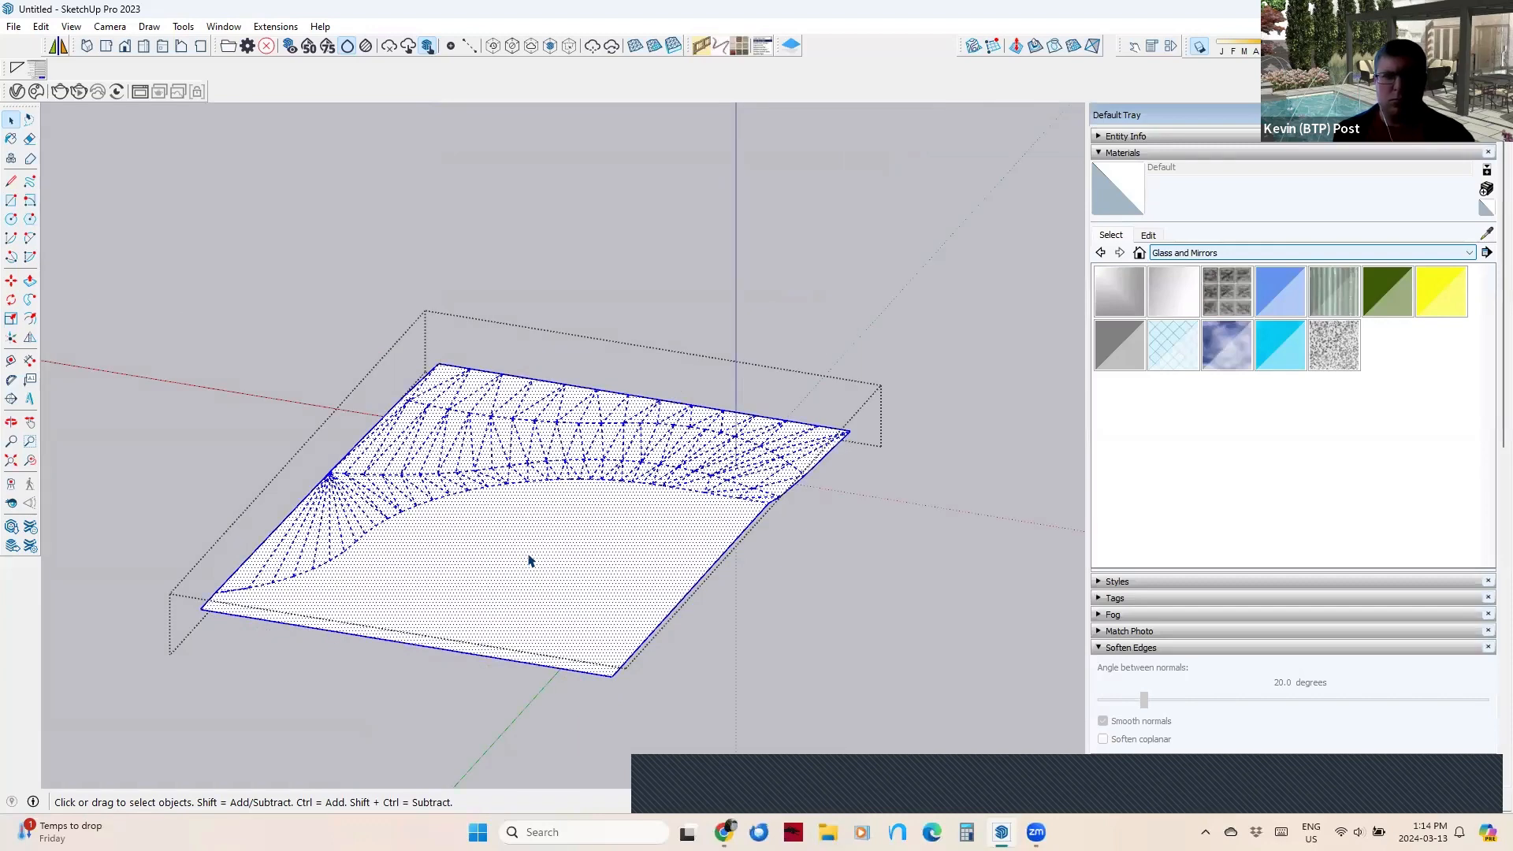
{"action": "key", "text": "b"}
{"action": "middle_click_drag", "start_coordinate": [559, 526], "coordinate": [645, 552]}
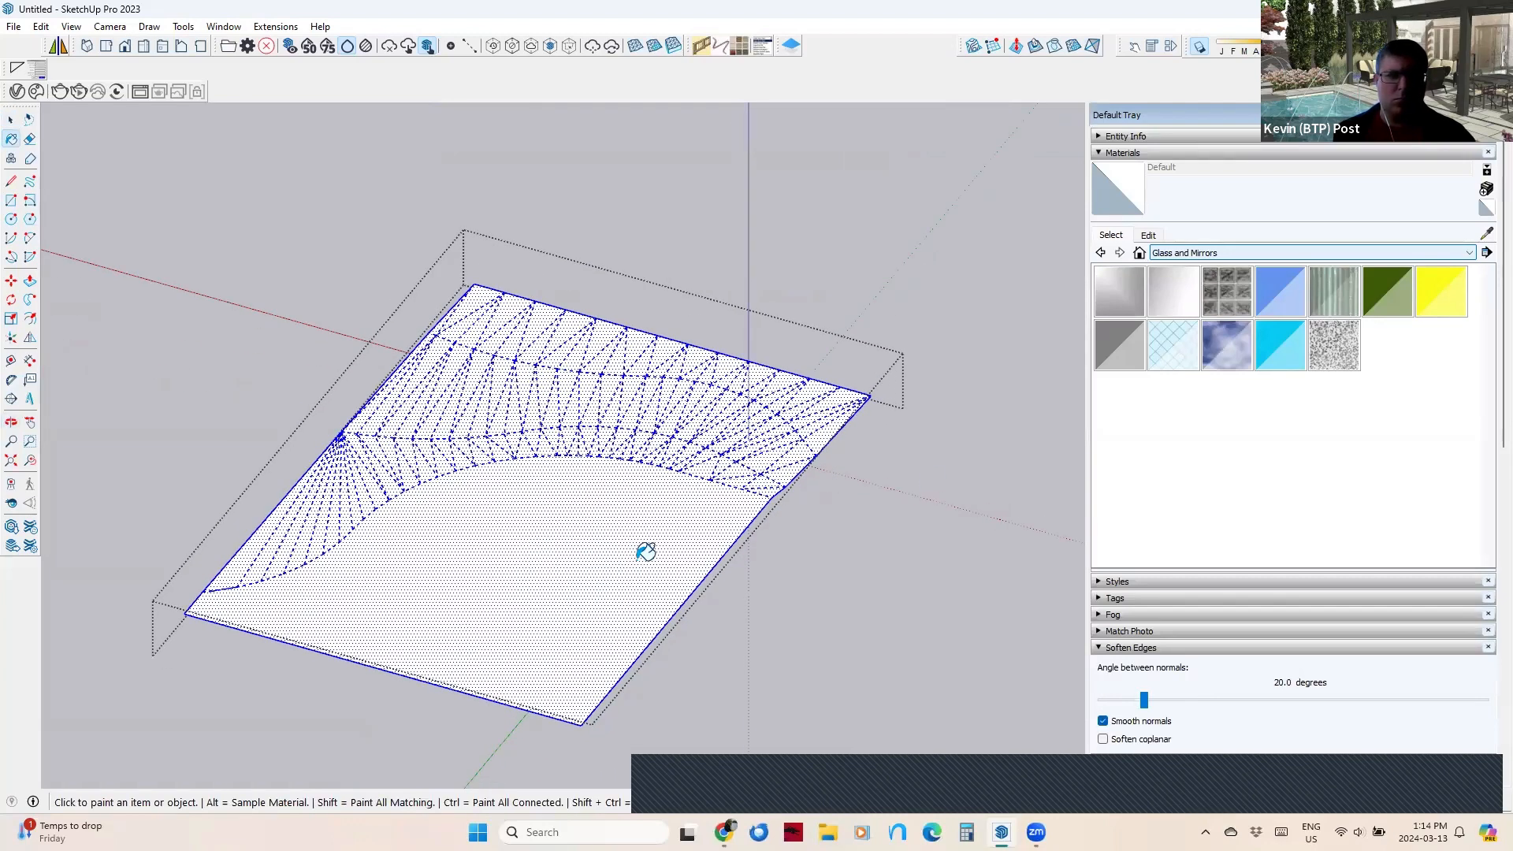
{"action": "left_click", "coordinate": [1205, 255]}
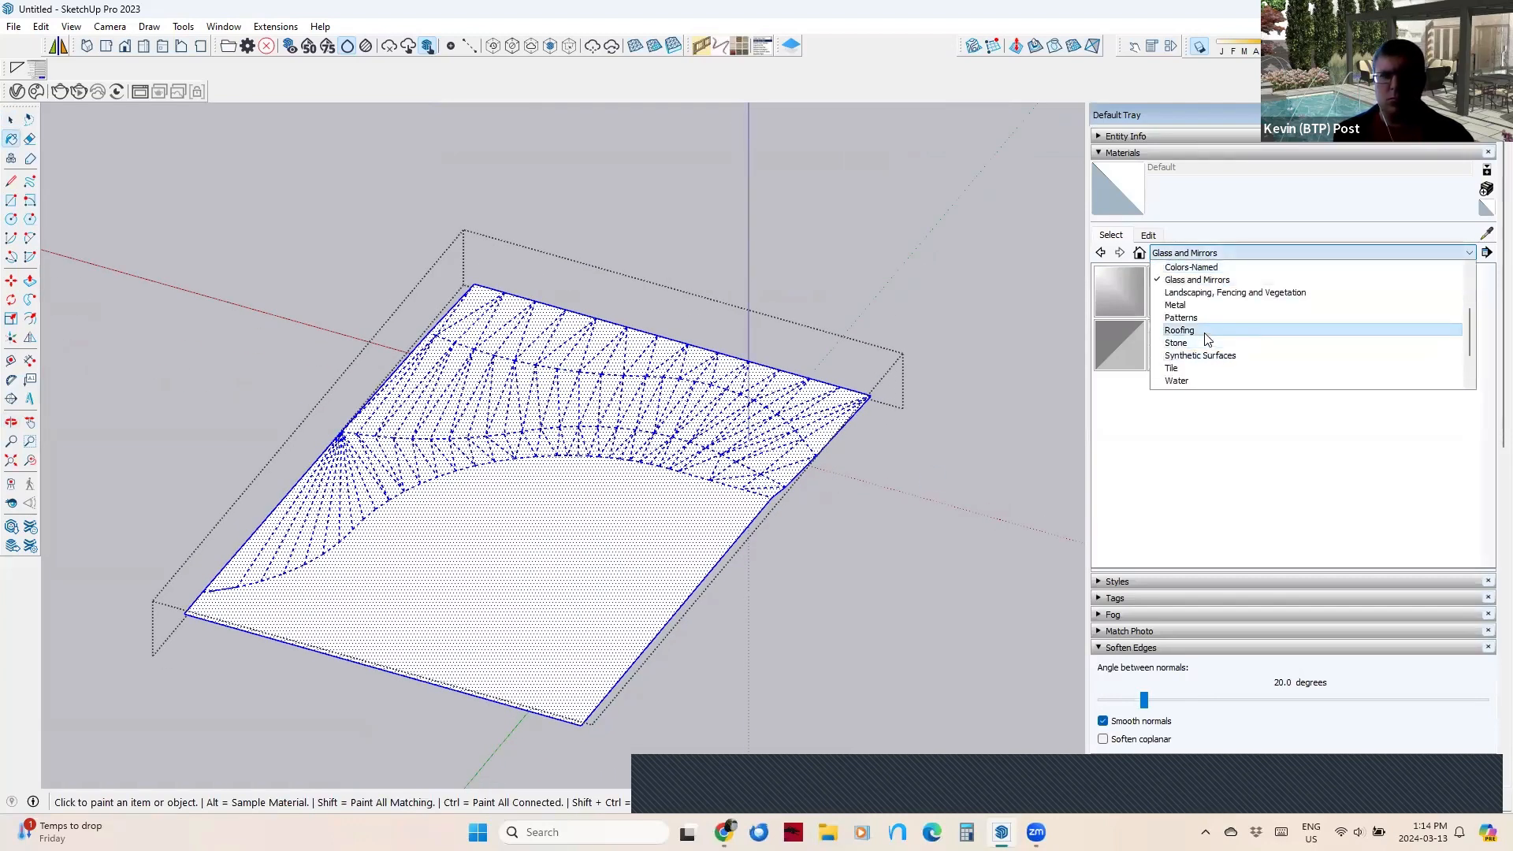
{"action": "left_click", "coordinate": [1196, 293]}
{"action": "left_click", "coordinate": [1214, 253]}
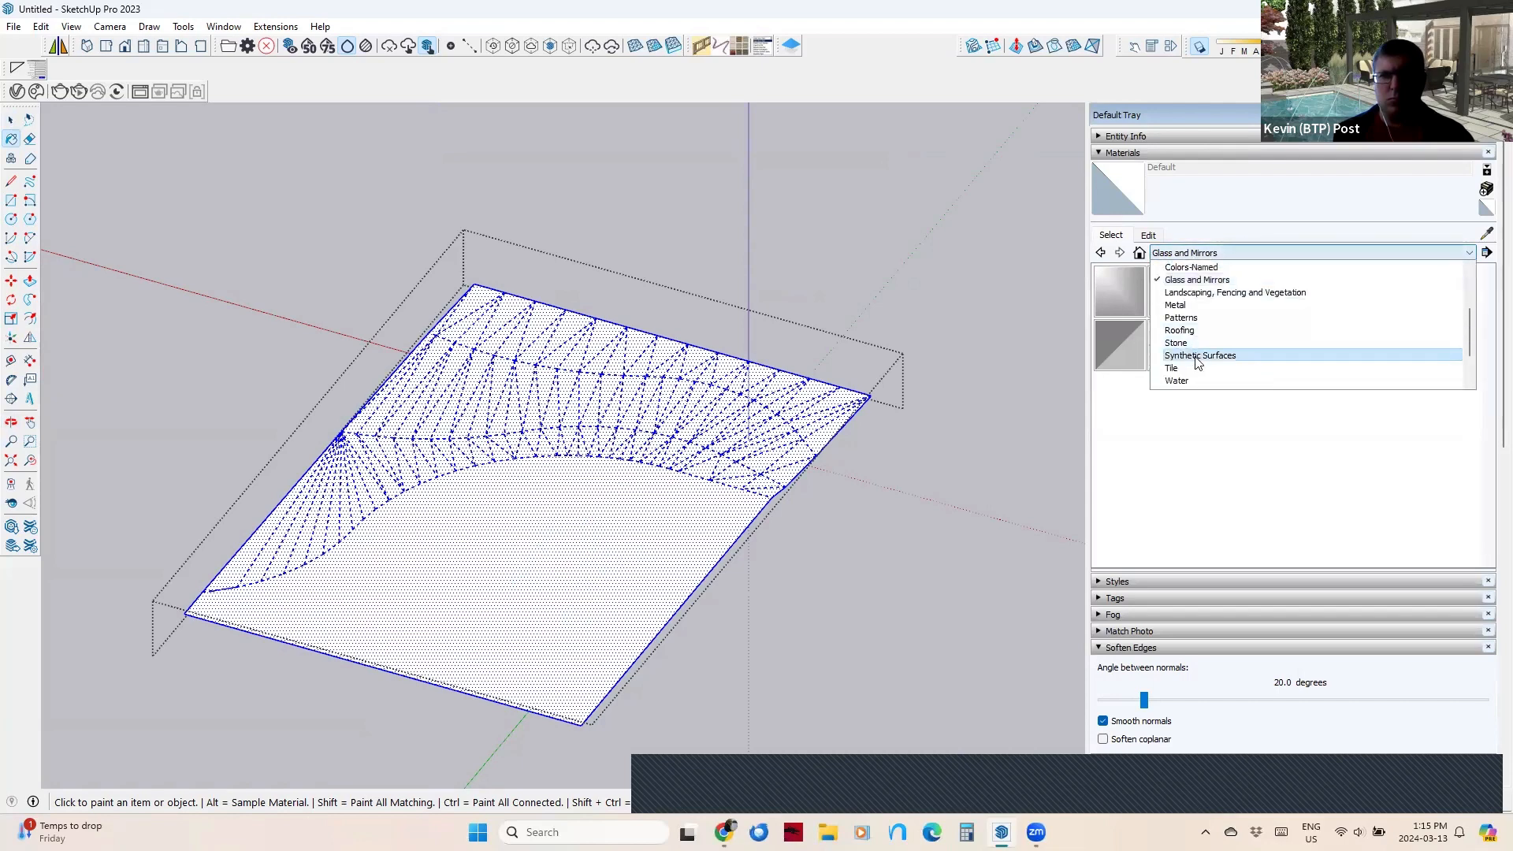
{"action": "left_click", "coordinate": [1370, 334]}
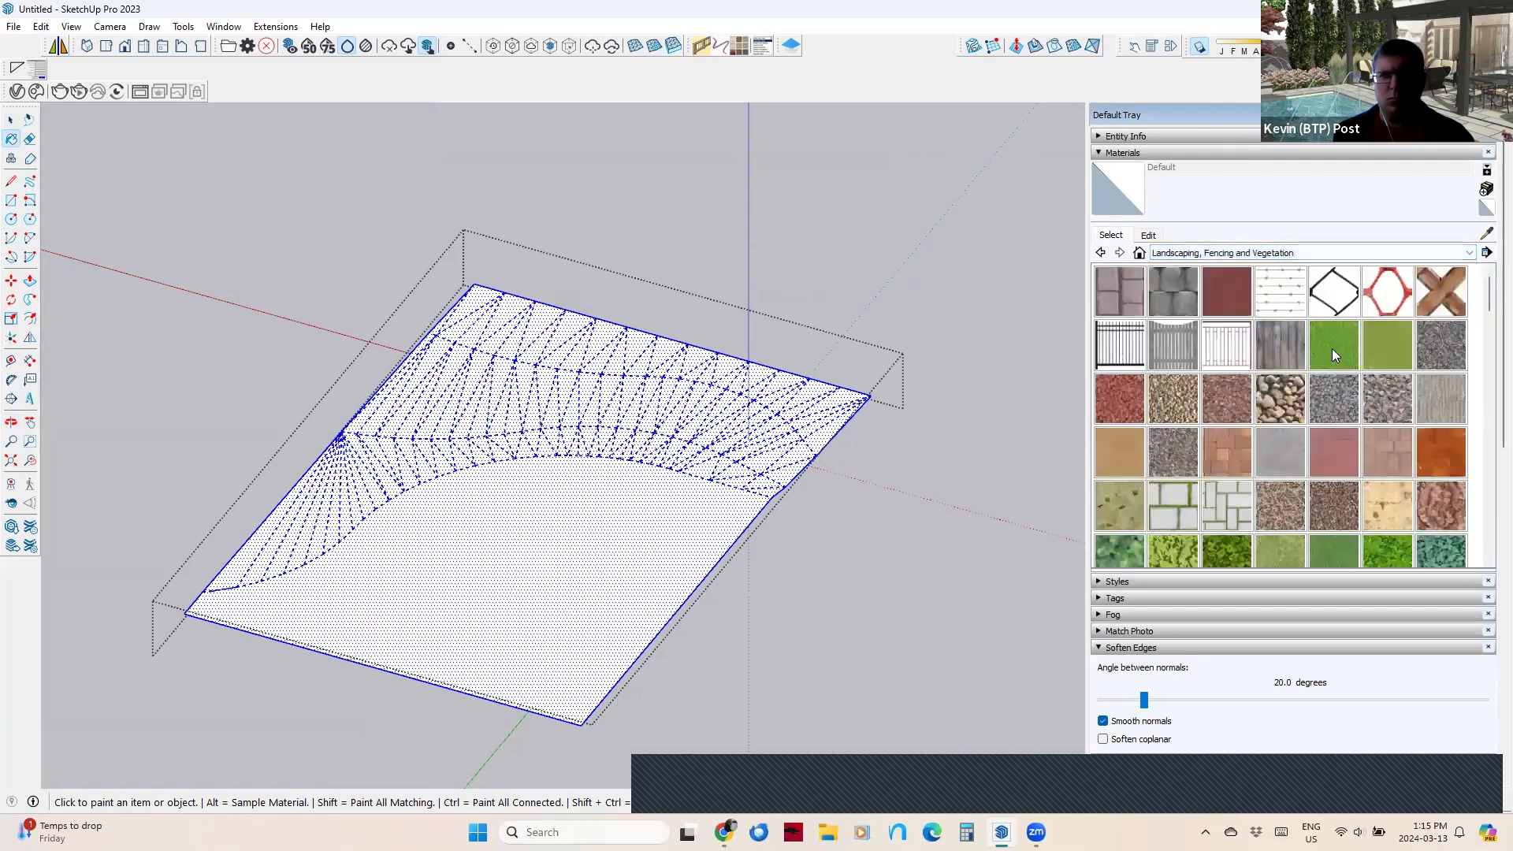
{"action": "left_click", "coordinate": [1334, 345]}
{"action": "left_click", "coordinate": [613, 558]}
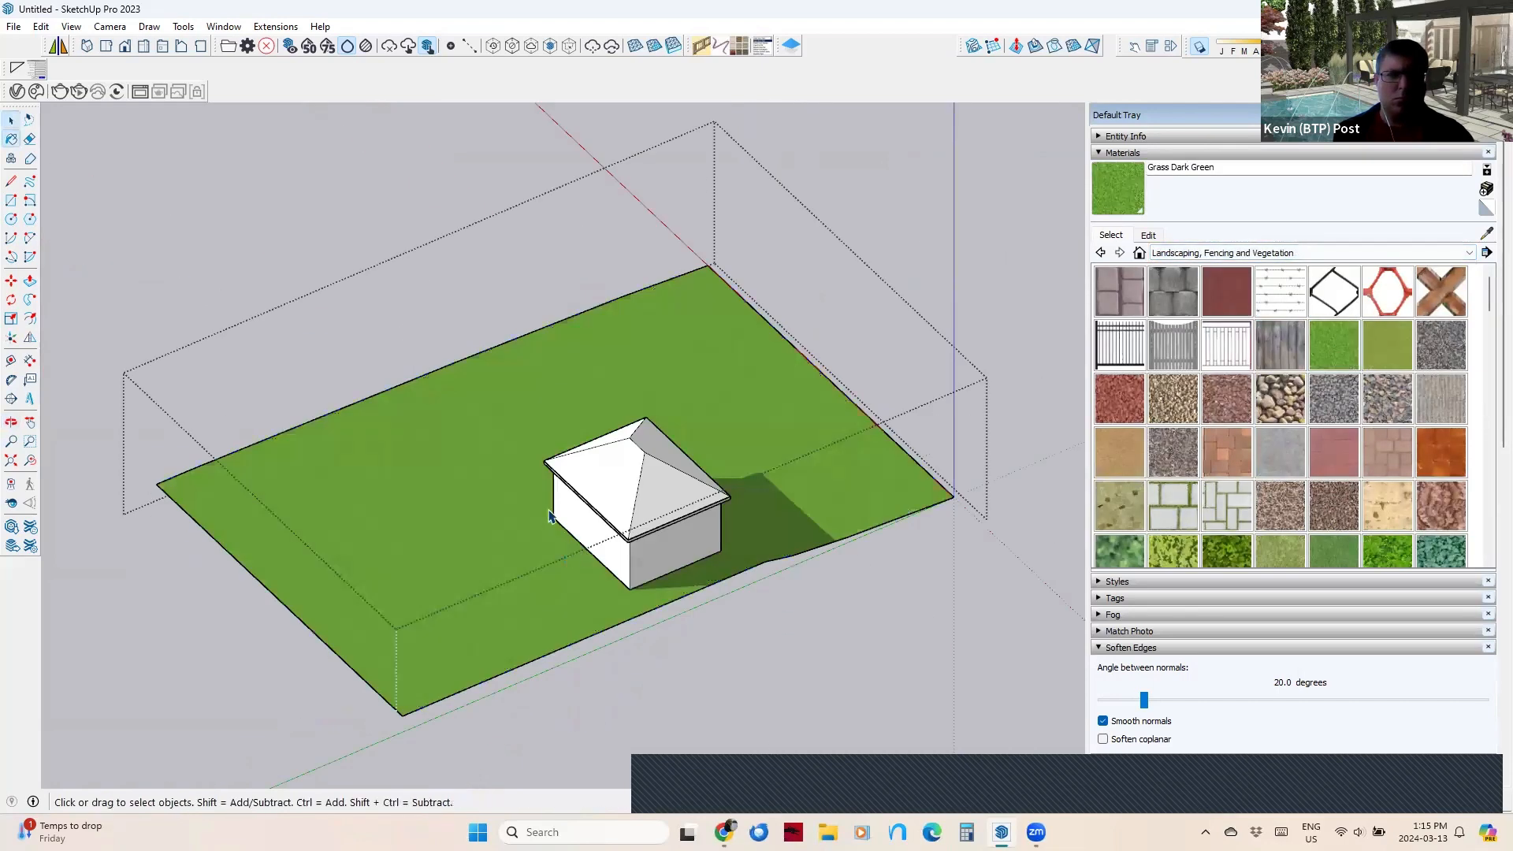
Paint the mound surface inside its group with Grass Dark Green and leave the group to view it against the lawn.
{"action": "double_click", "coordinate": [374, 540]}
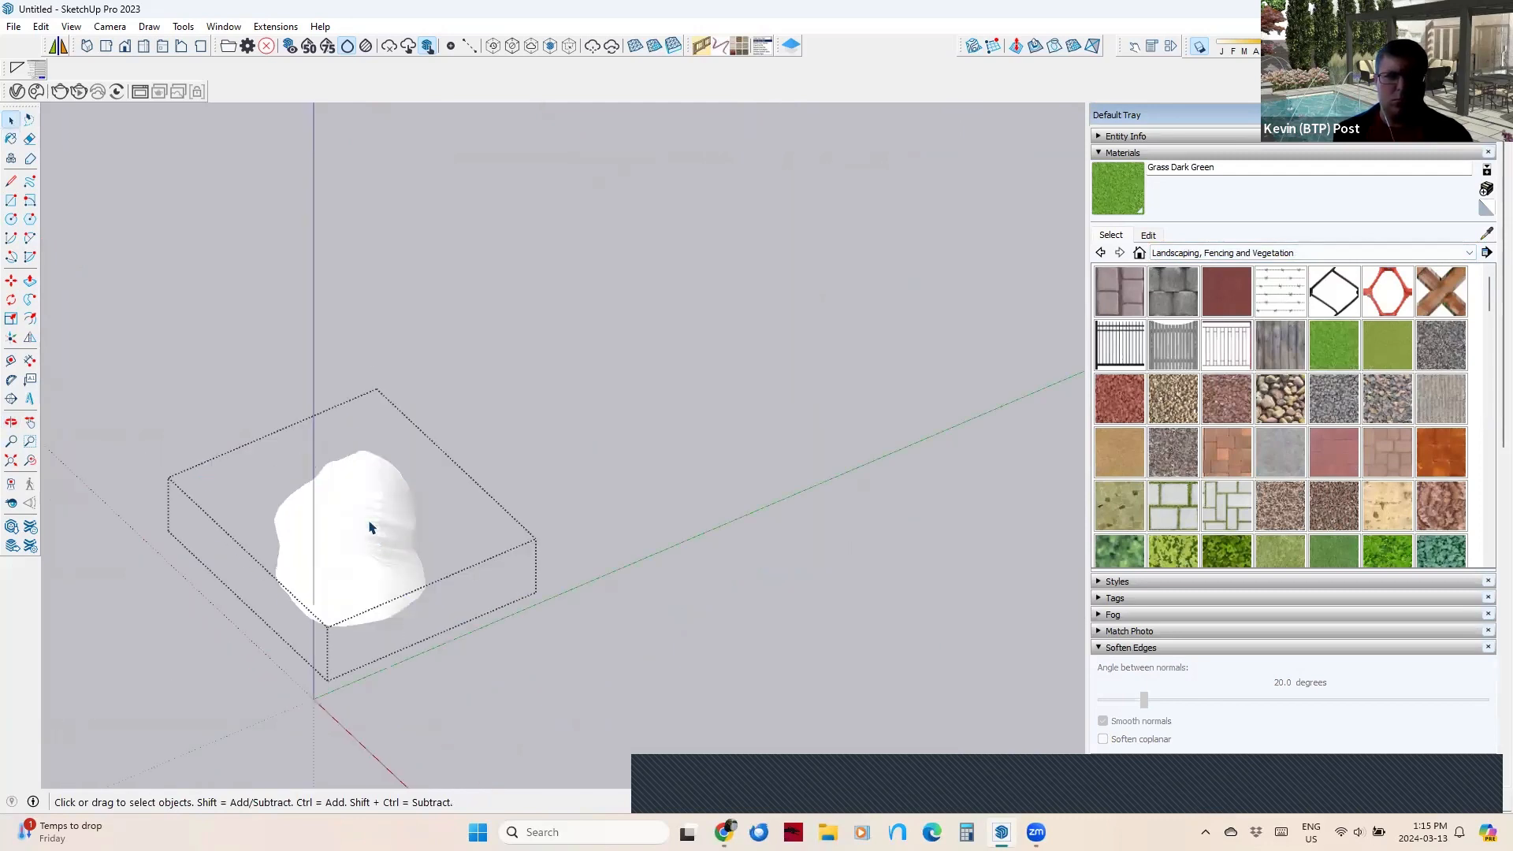
{"action": "triple_click", "coordinate": [376, 521]}
{"action": "key", "text": "b"}
{"action": "left_click", "coordinate": [375, 514]}
{"action": "key", "text": "Escape"}
{"action": "scroll", "coordinate": [551, 547], "scroll_direction": "down", "scroll_amount": 3}
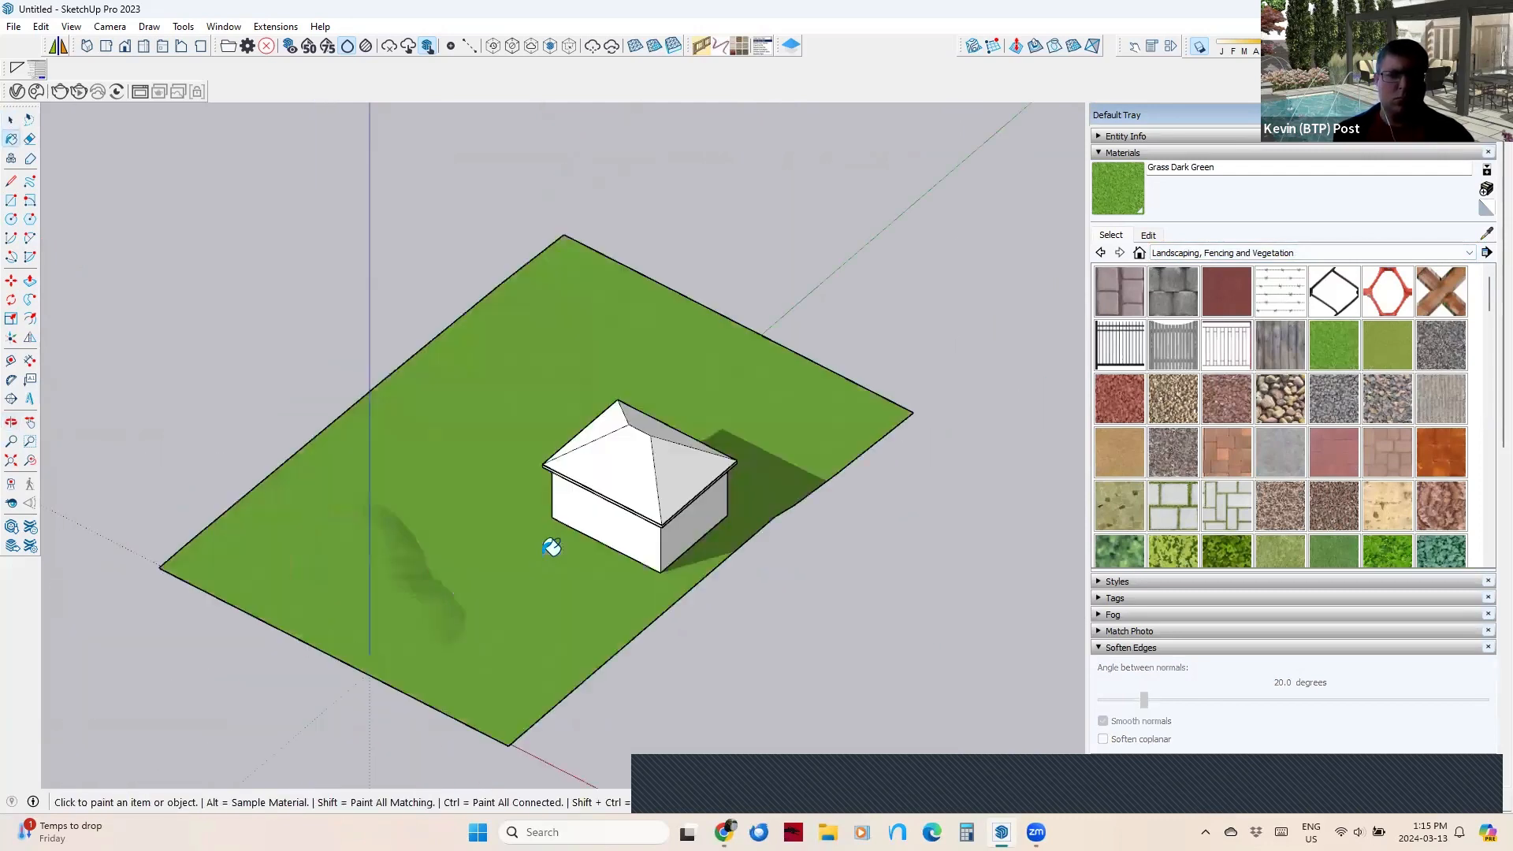
{"action": "mouse_move", "coordinate": [551, 547]}
{"action": "middle_mouse_down"}
{"action": "mouse_move", "coordinate": [759, 581]}
{"action": "mouse_move", "coordinate": [750, 511]}
{"action": "middle_mouse_up"}
{"action": "middle_click_drag", "start_coordinate": [551, 523], "coordinate": [621, 601]}
{"action": "scroll", "coordinate": [628, 601], "scroll_direction": "up", "scroll_amount": 3}
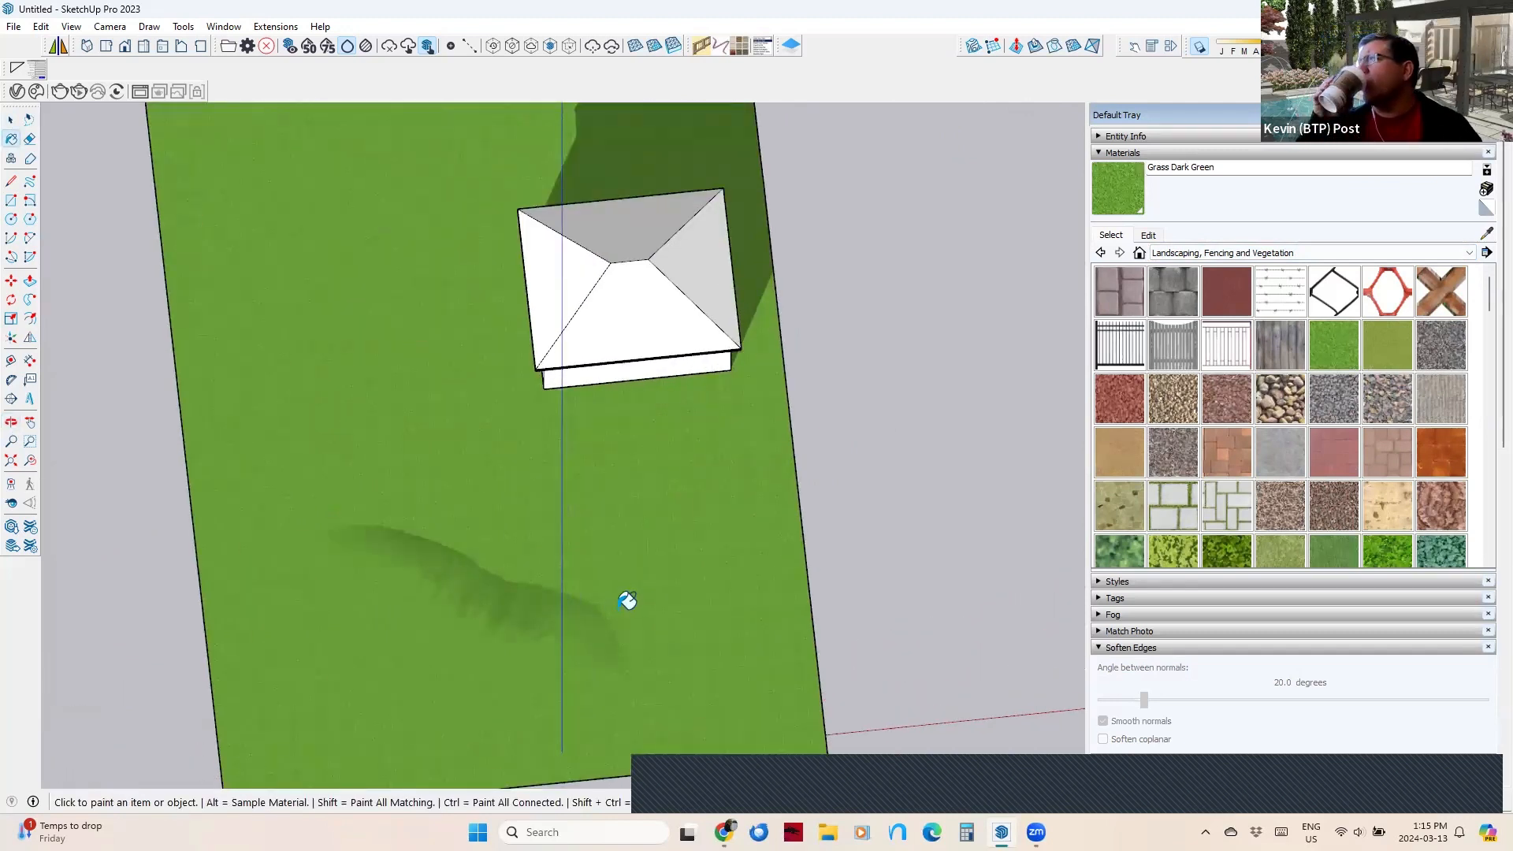
Try deleting the mound group from the lawn, inspect the ground beneath it, and undo the deletion.
{"action": "key", "text": "shift"}
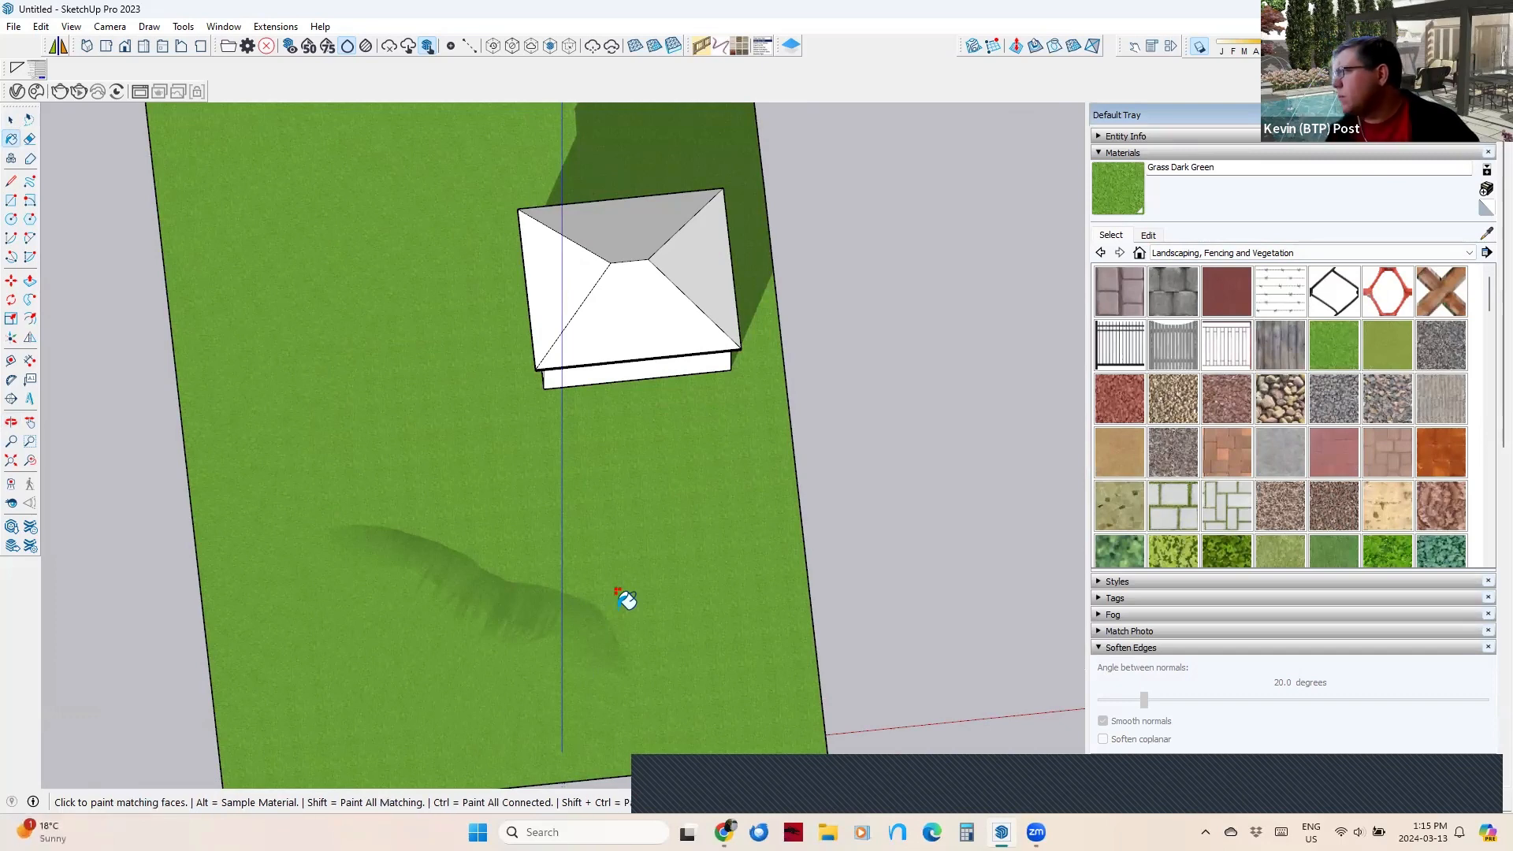
{"action": "middle_click_drag", "start_coordinate": [650, 667], "coordinate": [578, 526]}
{"action": "scroll", "coordinate": [496, 539], "scroll_direction": "up", "scroll_amount": 3}
{"action": "key", "text": "space"}
{"action": "left_click", "coordinate": [500, 517]}
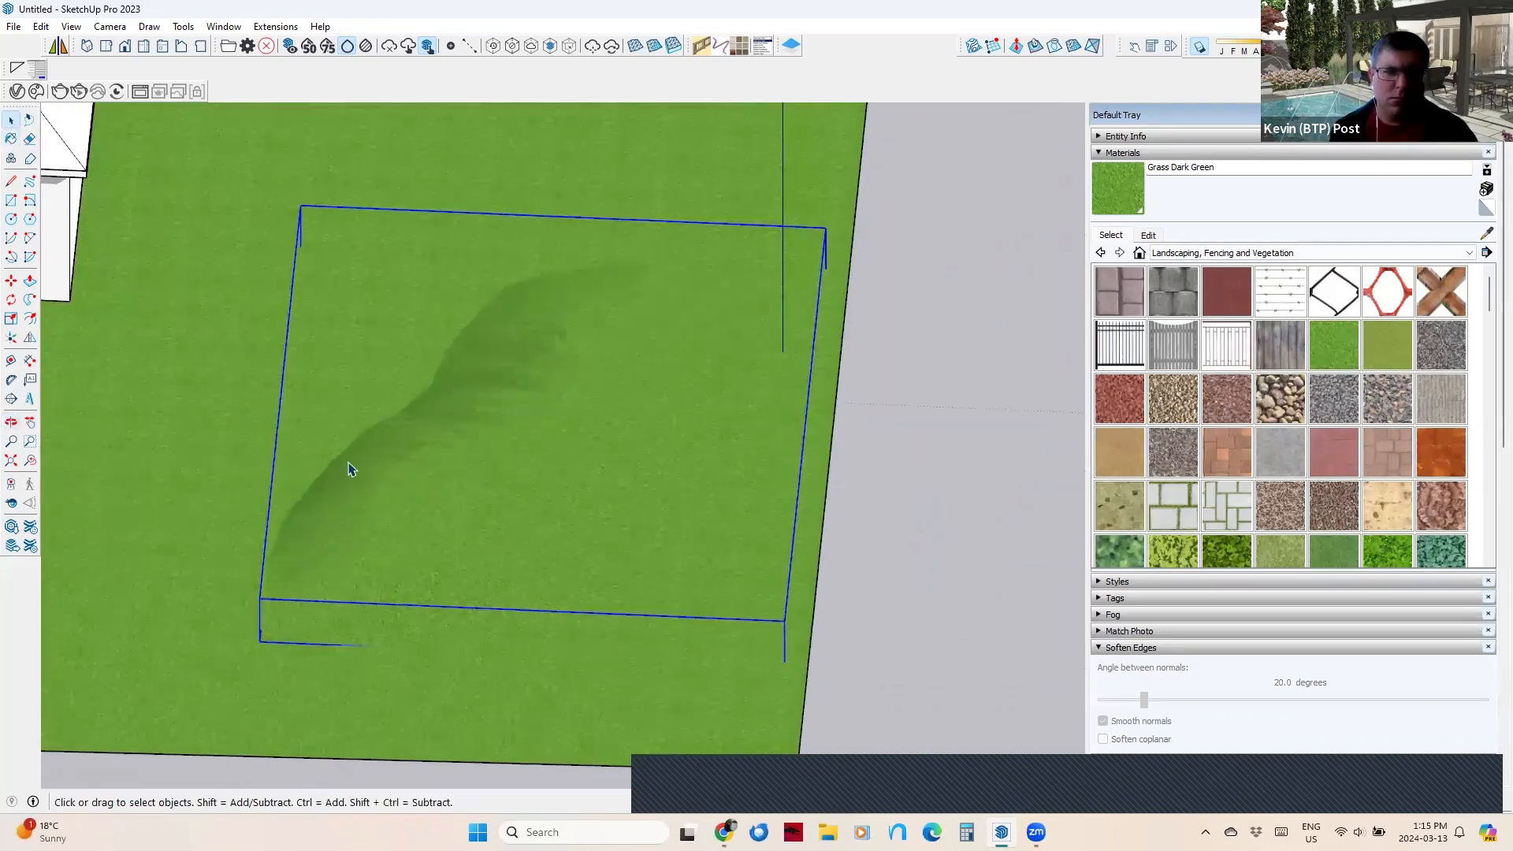
{"action": "key", "text": "Delete"}
{"action": "scroll", "coordinate": [576, 527], "scroll_direction": "down", "scroll_amount": 3}
{"action": "middle_click_drag", "start_coordinate": [580, 442], "coordinate": [587, 334]}
{"action": "key", "text": "ctrl+z"}
Paint the ground beside the mound with Grass Dark Green and open the ground group for editing.
{"action": "mouse_move", "coordinate": [672, 428]}
{"action": "middle_mouse_down"}
{"action": "mouse_move", "coordinate": [822, 457]}
{"action": "mouse_move", "coordinate": [902, 517]}
{"action": "mouse_move", "coordinate": [645, 446]}
{"action": "mouse_move", "coordinate": [1006, 530]}
{"action": "mouse_move", "coordinate": [650, 499]}
{"action": "middle_mouse_up"}
{"action": "key", "text": "space"}
{"action": "key", "text": "b"}
{"action": "left_click", "coordinate": [835, 468]}
{"action": "key", "text": "space"}
{"action": "left_click", "coordinate": [854, 506]}
{"action": "double_click", "coordinate": [594, 493]}
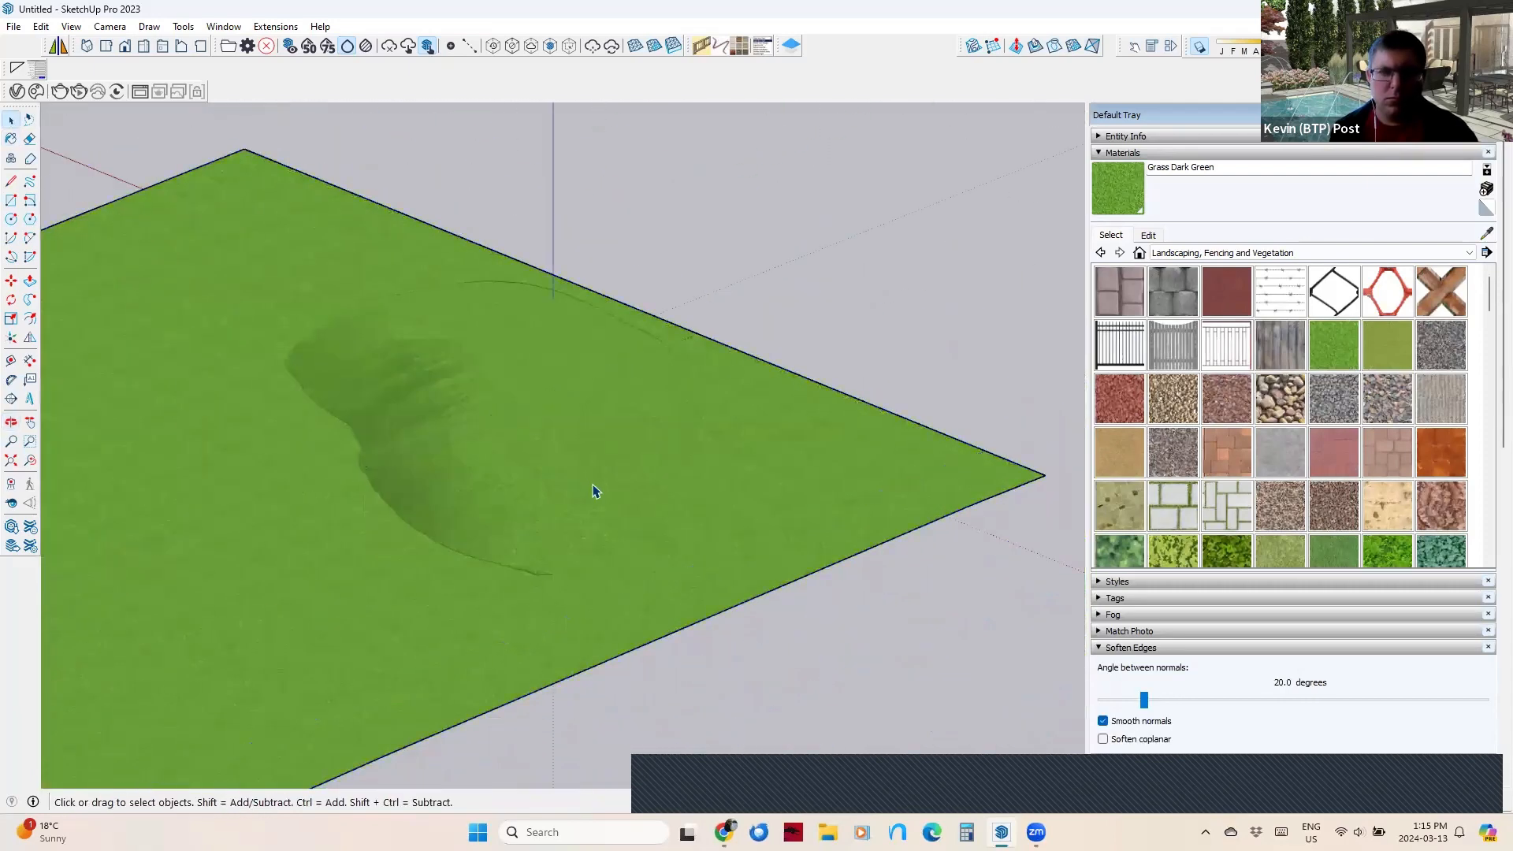
Select the stray geometry at the foot of the mound, delete it, and check the surface from below.
{"action": "left_click", "coordinate": [523, 551]}
{"action": "middle_click_drag", "start_coordinate": [523, 551], "coordinate": [542, 418]}
{"action": "scroll", "coordinate": [542, 418], "scroll_direction": "up", "scroll_amount": 3}
{"action": "left_click", "coordinate": [542, 417]}
{"action": "key", "text": "Delete"}
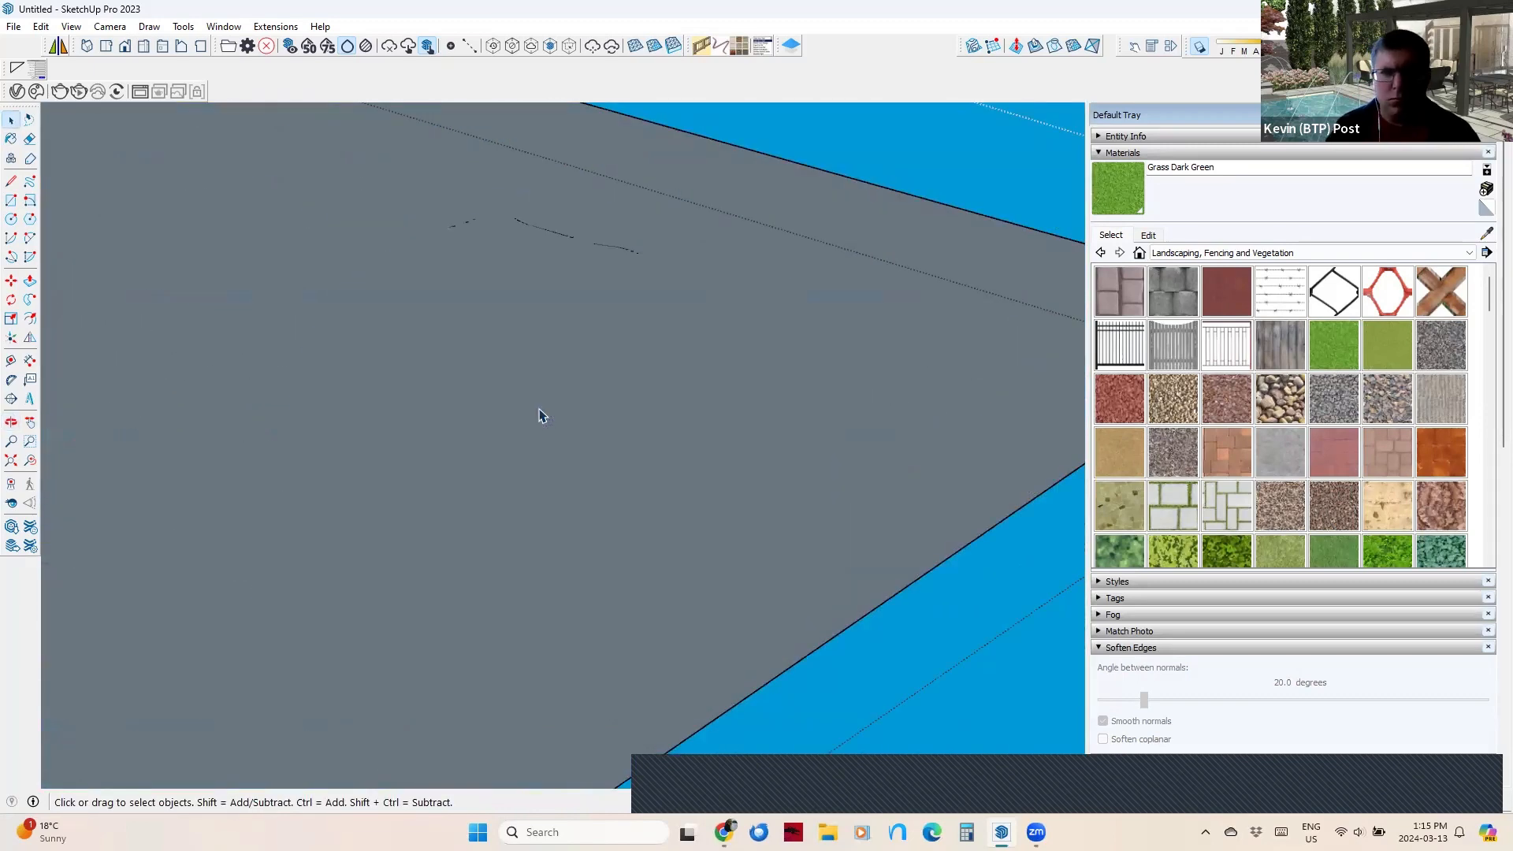
{"action": "mouse_move", "coordinate": [607, 284]}
{"action": "middle_mouse_down"}
{"action": "mouse_move", "coordinate": [578, 587]}
{"action": "mouse_move", "coordinate": [593, 389]}
{"action": "middle_mouse_up"}
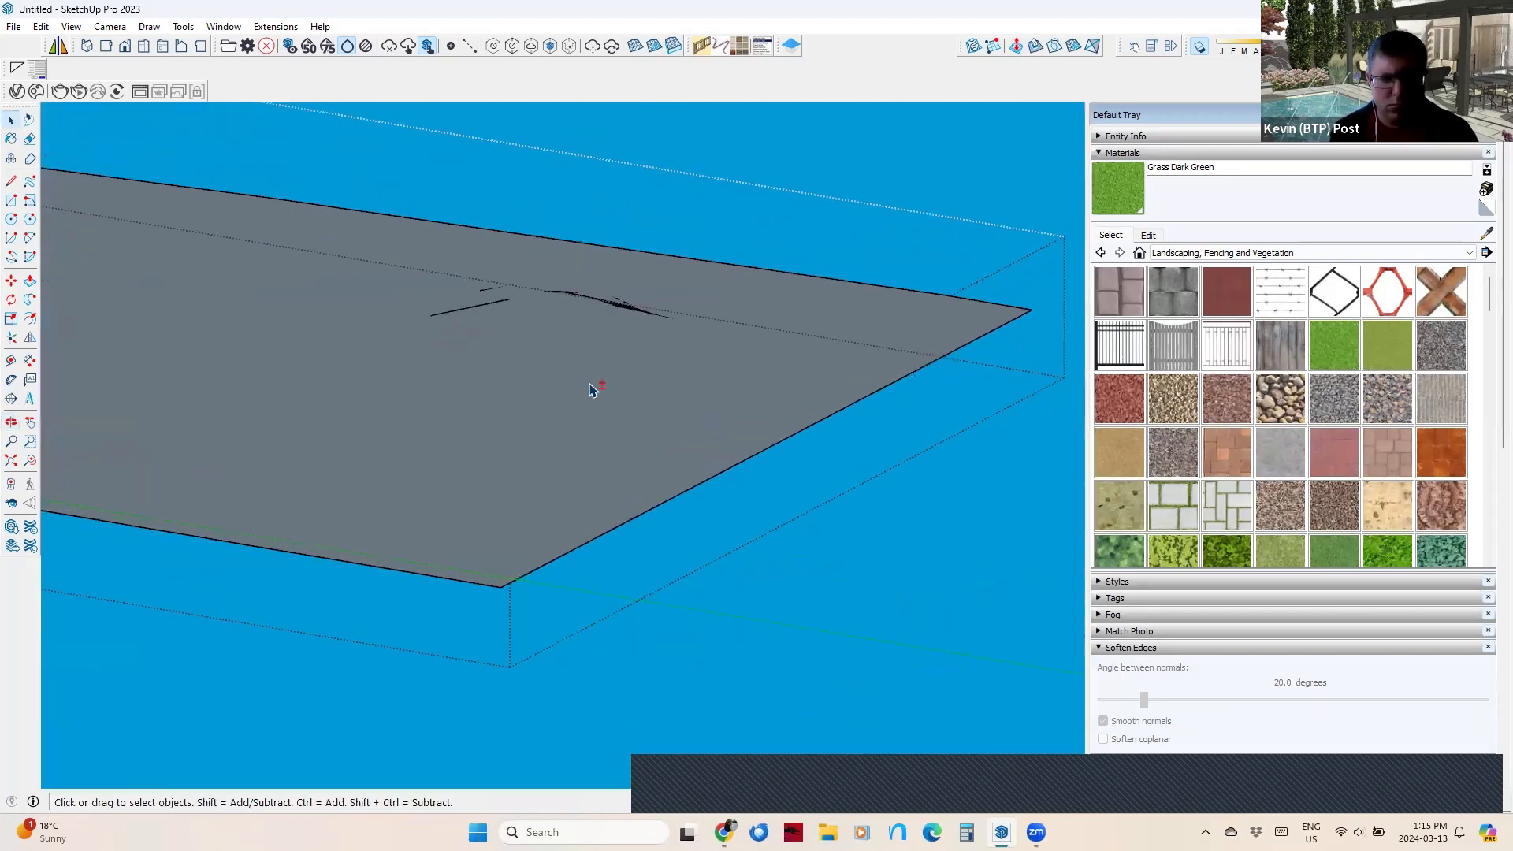
Show hidden geometry and soften the whole connected terrain surface to 165.6 degrees with smooth normals and soften coplanar enabled.
{"action": "key", "text": "alt+h"}
{"action": "middle_click_drag", "start_coordinate": [556, 327], "coordinate": [467, 510]}
{"action": "triple_click", "coordinate": [497, 446]}
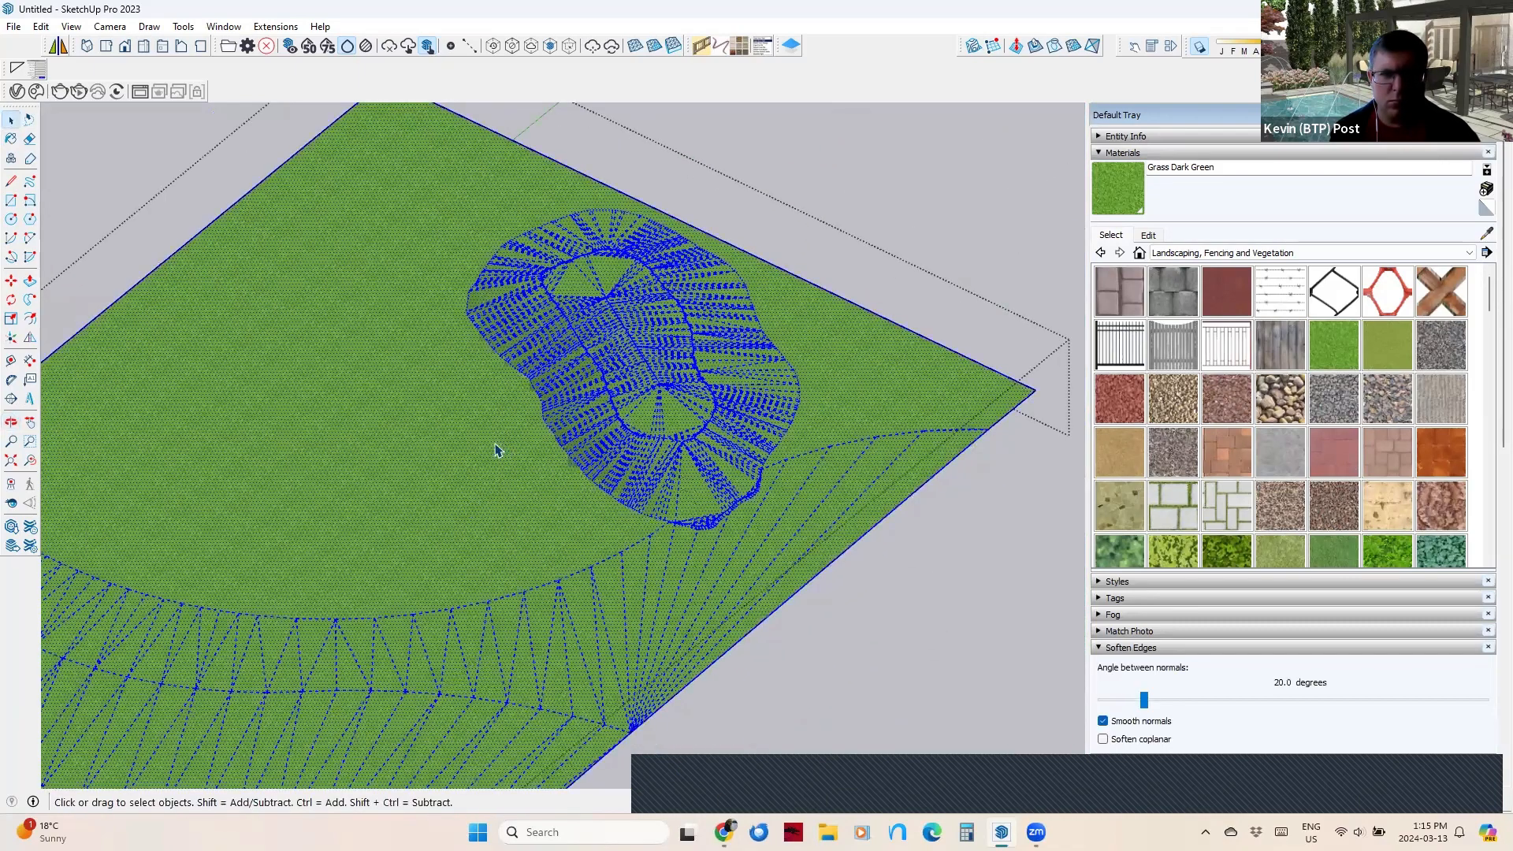
{"action": "right_click", "coordinate": [497, 446]}
{"action": "mouse_move", "coordinate": [621, 601]}
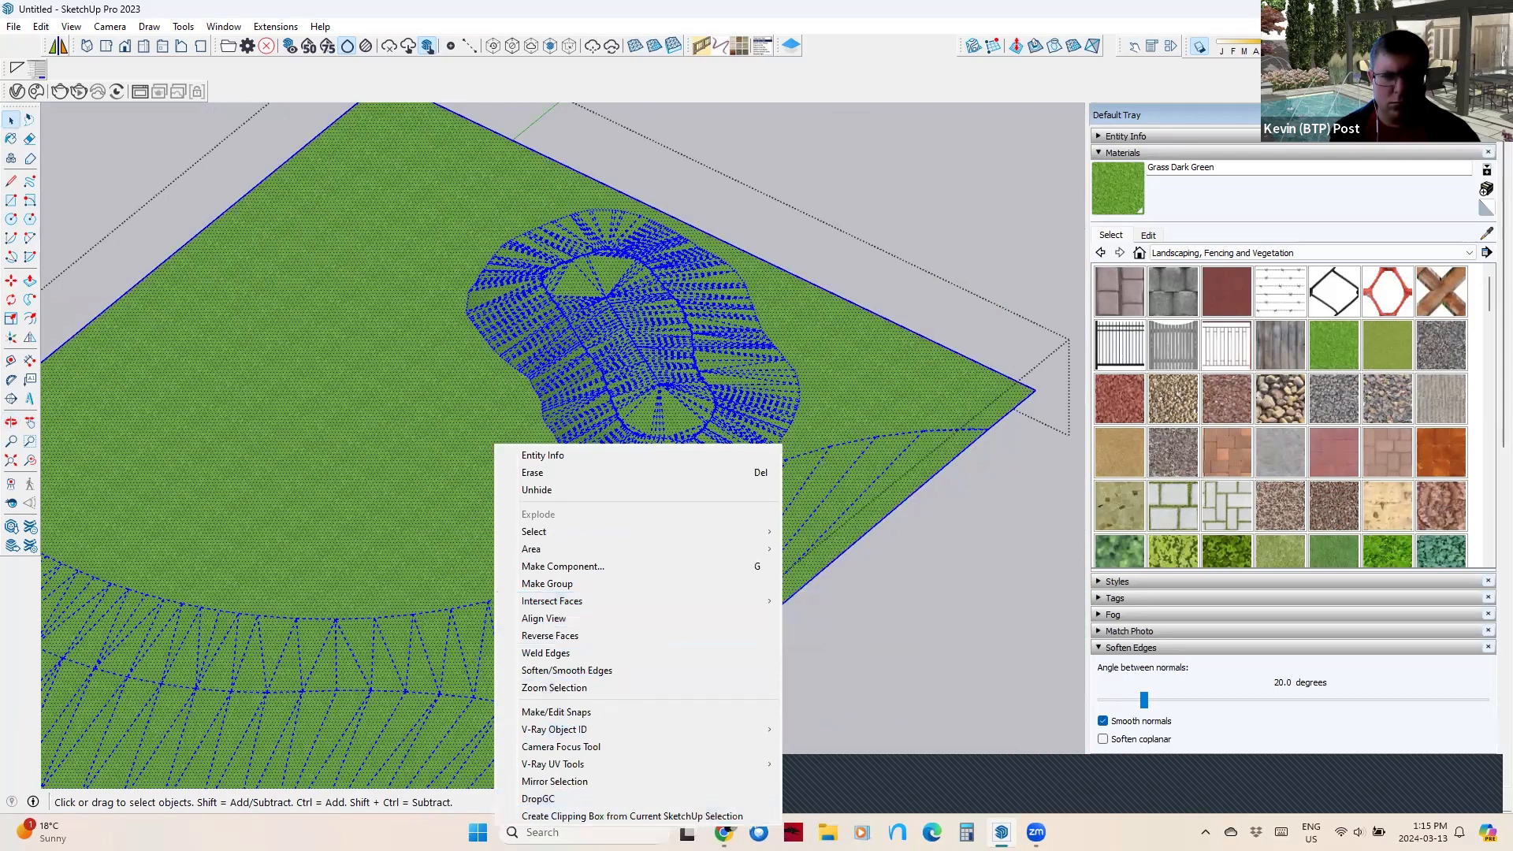
{"action": "left_click", "coordinate": [629, 671]}
{"action": "left_click_drag", "start_coordinate": [1324, 699], "coordinate": [1393, 684]}
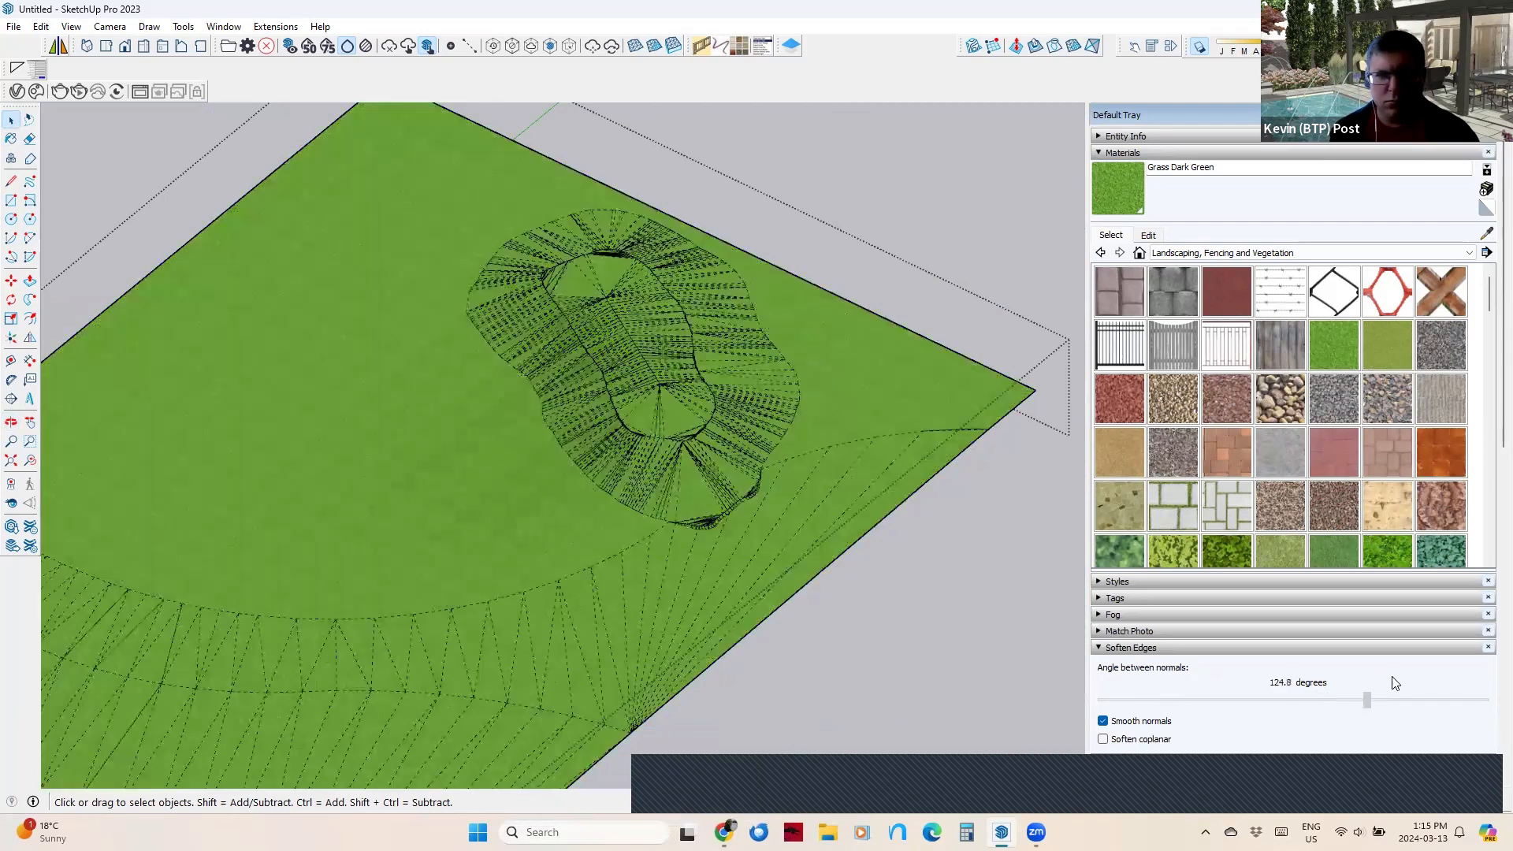
{"action": "left_click", "coordinate": [1104, 739]}
{"action": "left_click", "coordinate": [1051, 740]}
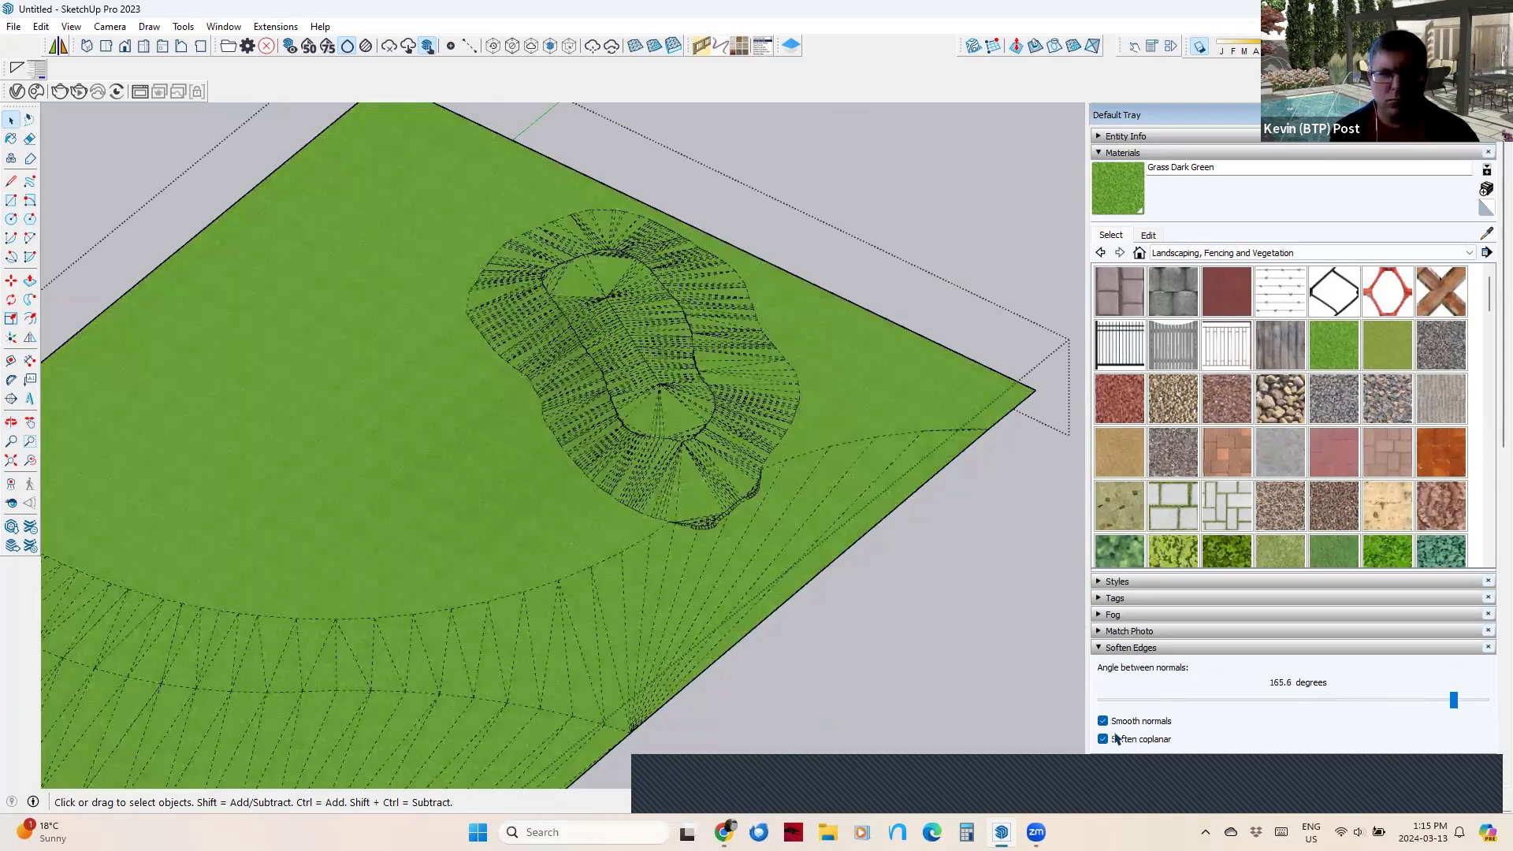
Flip the long cross edges at the foot of the mound's near end so its triangles fan down to the outline.
{"action": "scroll", "coordinate": [677, 560], "scroll_direction": "down", "scroll_amount": 3}
{"action": "scroll", "coordinate": [681, 565], "scroll_direction": "up", "scroll_amount": 3}
{"action": "scroll", "coordinate": [681, 566], "scroll_direction": "up", "scroll_amount": 8}
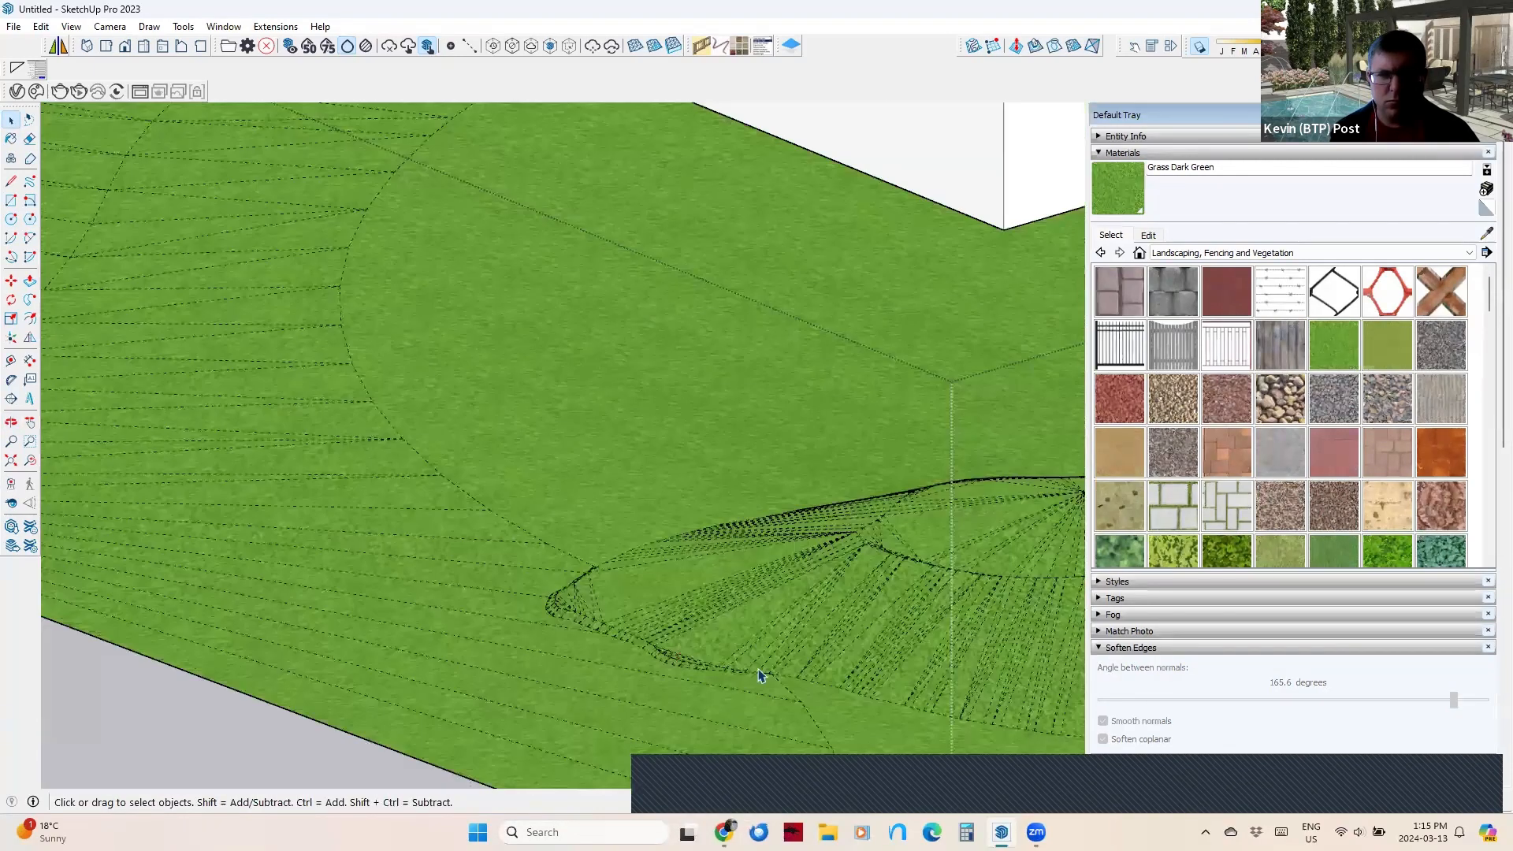
{"action": "middle_click_drag", "start_coordinate": [557, 611], "coordinate": [638, 528]}
{"action": "middle_click_drag", "start_coordinate": [508, 490], "coordinate": [541, 523]}
{"action": "left_click", "coordinate": [540, 523]}
{"action": "middle_click_drag", "start_coordinate": [505, 441], "coordinate": [563, 443]}
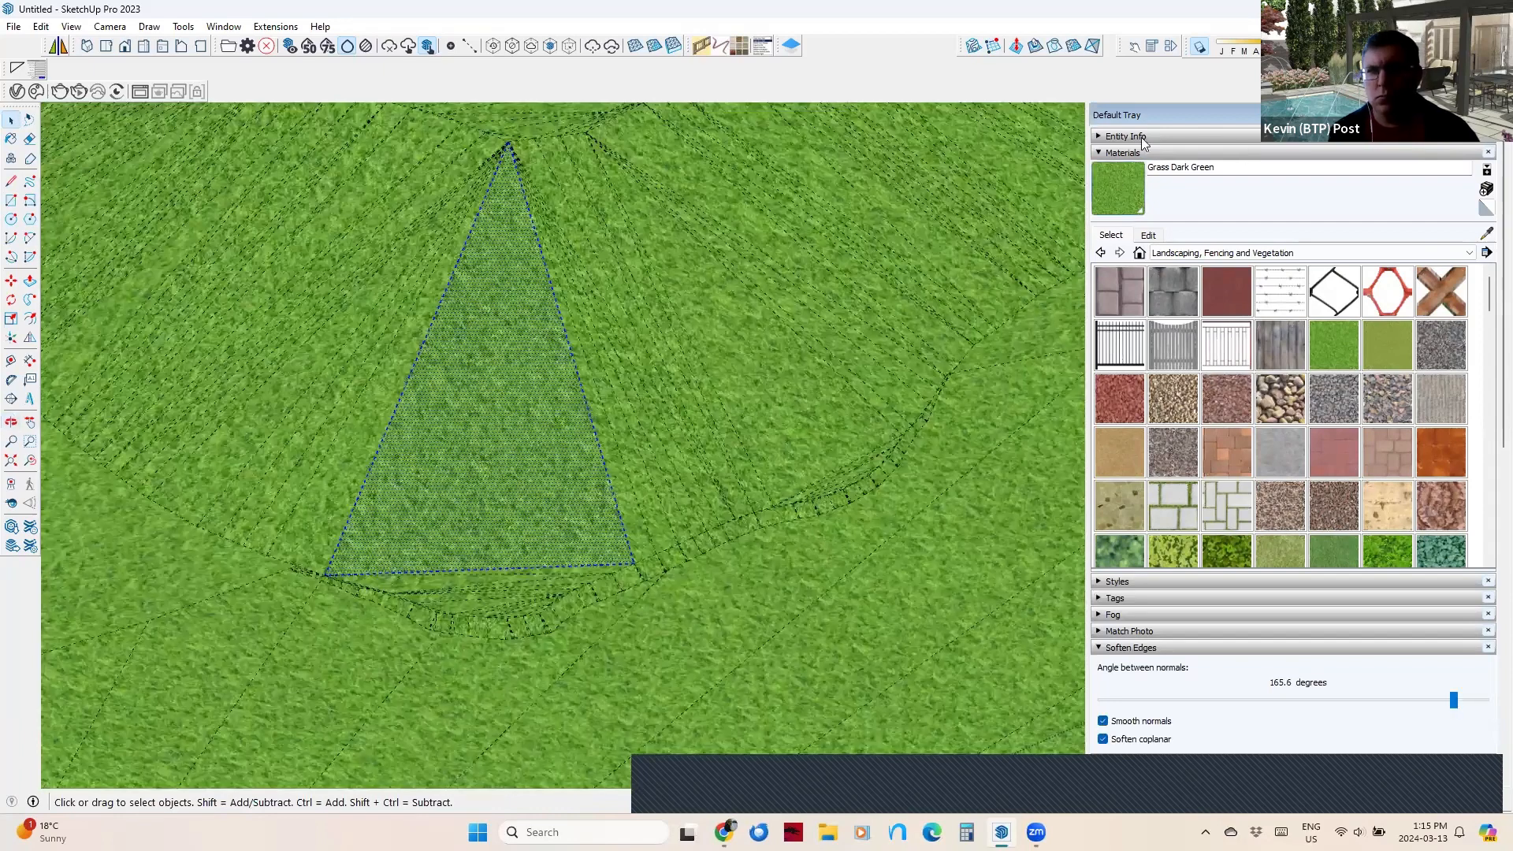
{"action": "left_click", "coordinate": [1051, 49]}
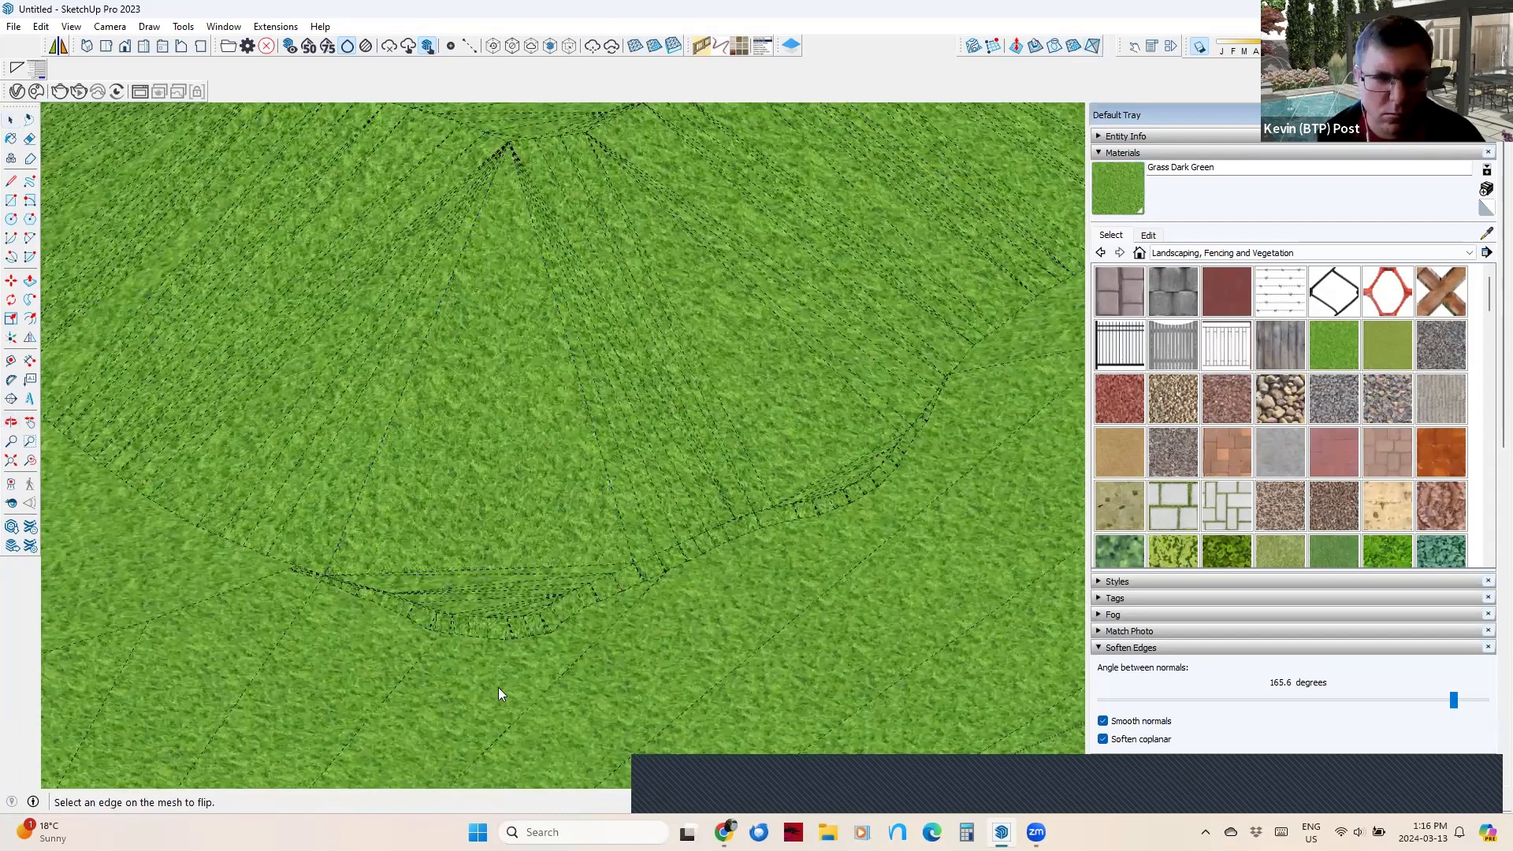
{"action": "left_click", "coordinate": [473, 569]}
{"action": "left_click", "coordinate": [481, 578]}
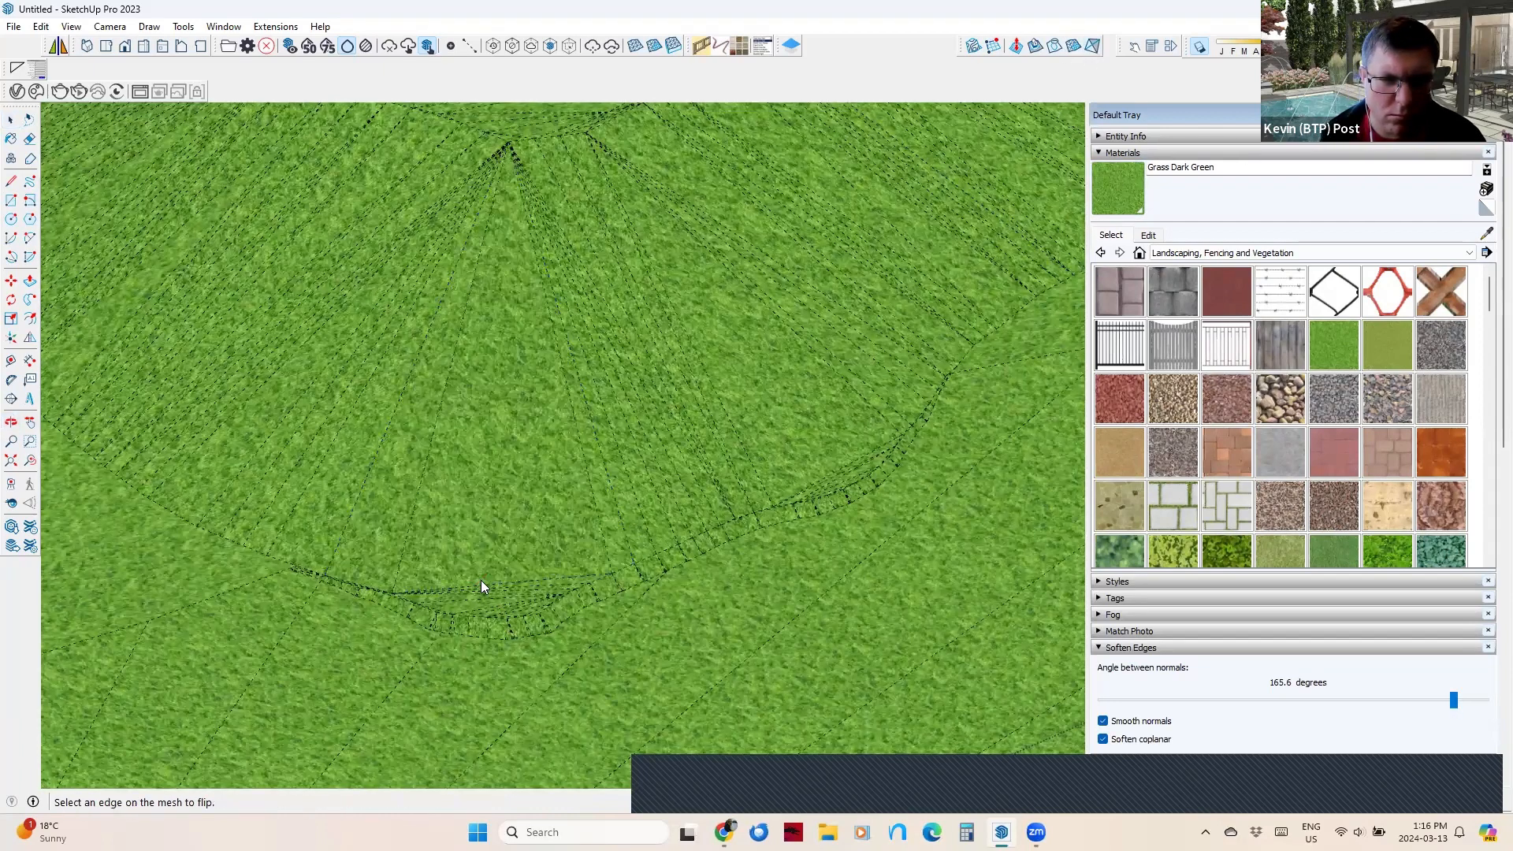
{"action": "left_click", "coordinate": [482, 583]}
{"action": "left_click", "coordinate": [484, 585]}
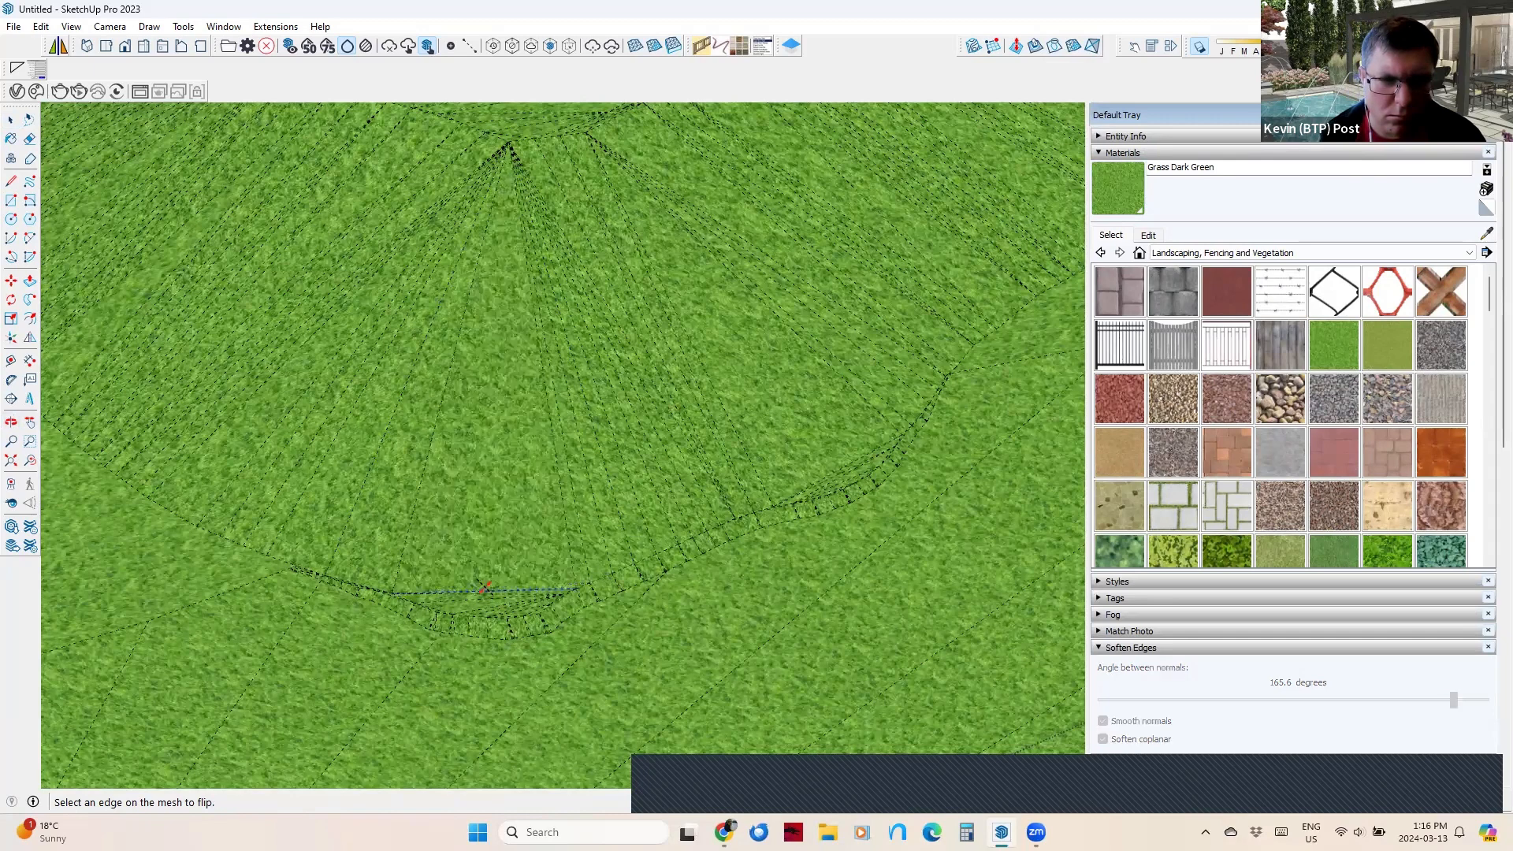
{"action": "left_click", "coordinate": [484, 591]}
{"action": "left_click", "coordinate": [487, 595]}
{"action": "left_click", "coordinate": [491, 599]}
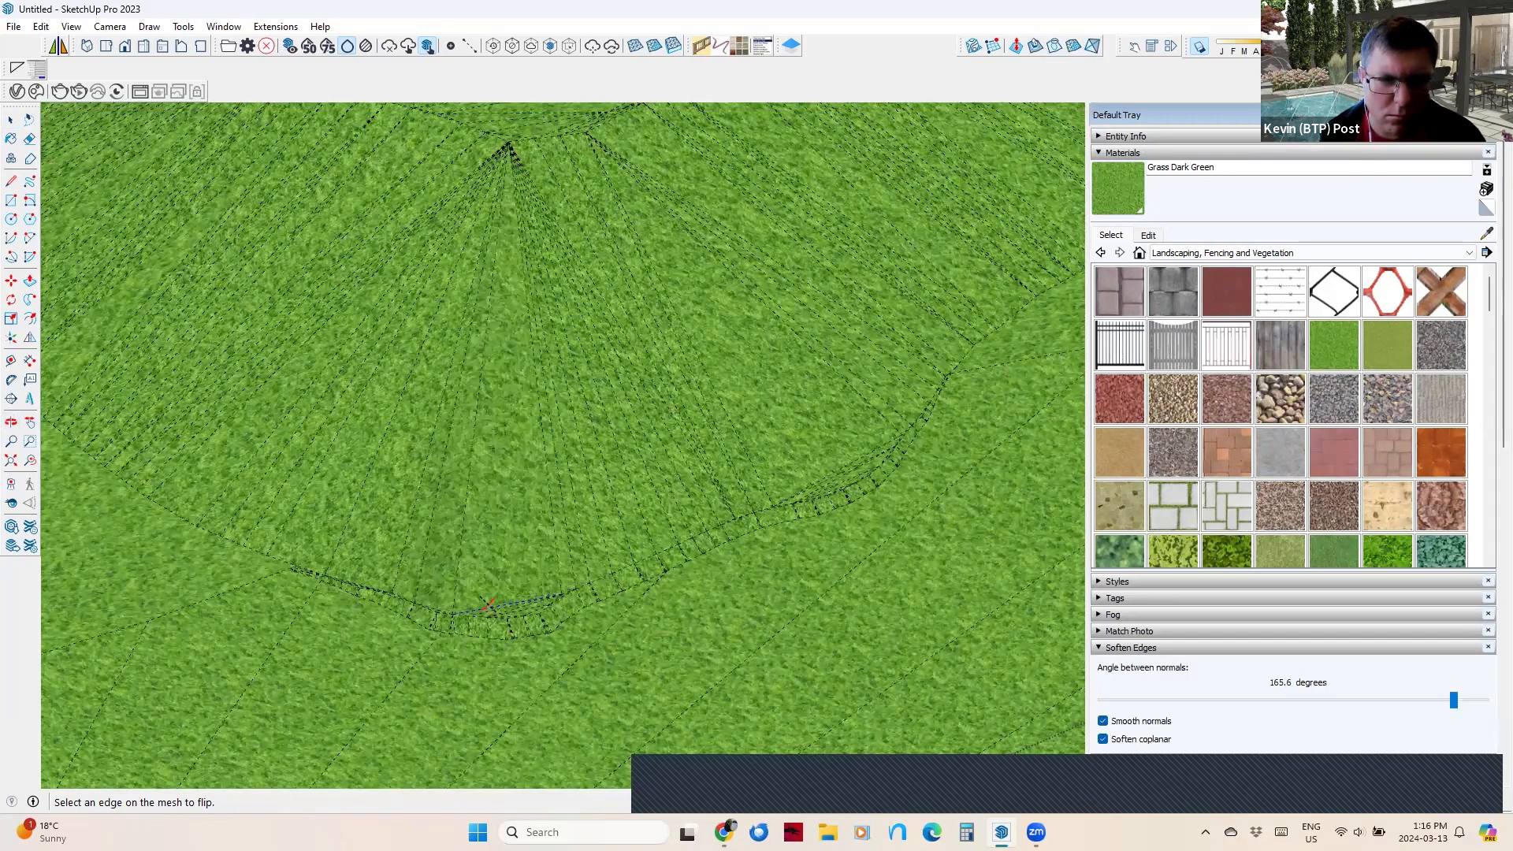
{"action": "left_click", "coordinate": [495, 602]}
{"action": "left_click", "coordinate": [503, 607]}
{"action": "left_click", "coordinate": [506, 610]}
{"action": "left_click", "coordinate": [519, 614]}
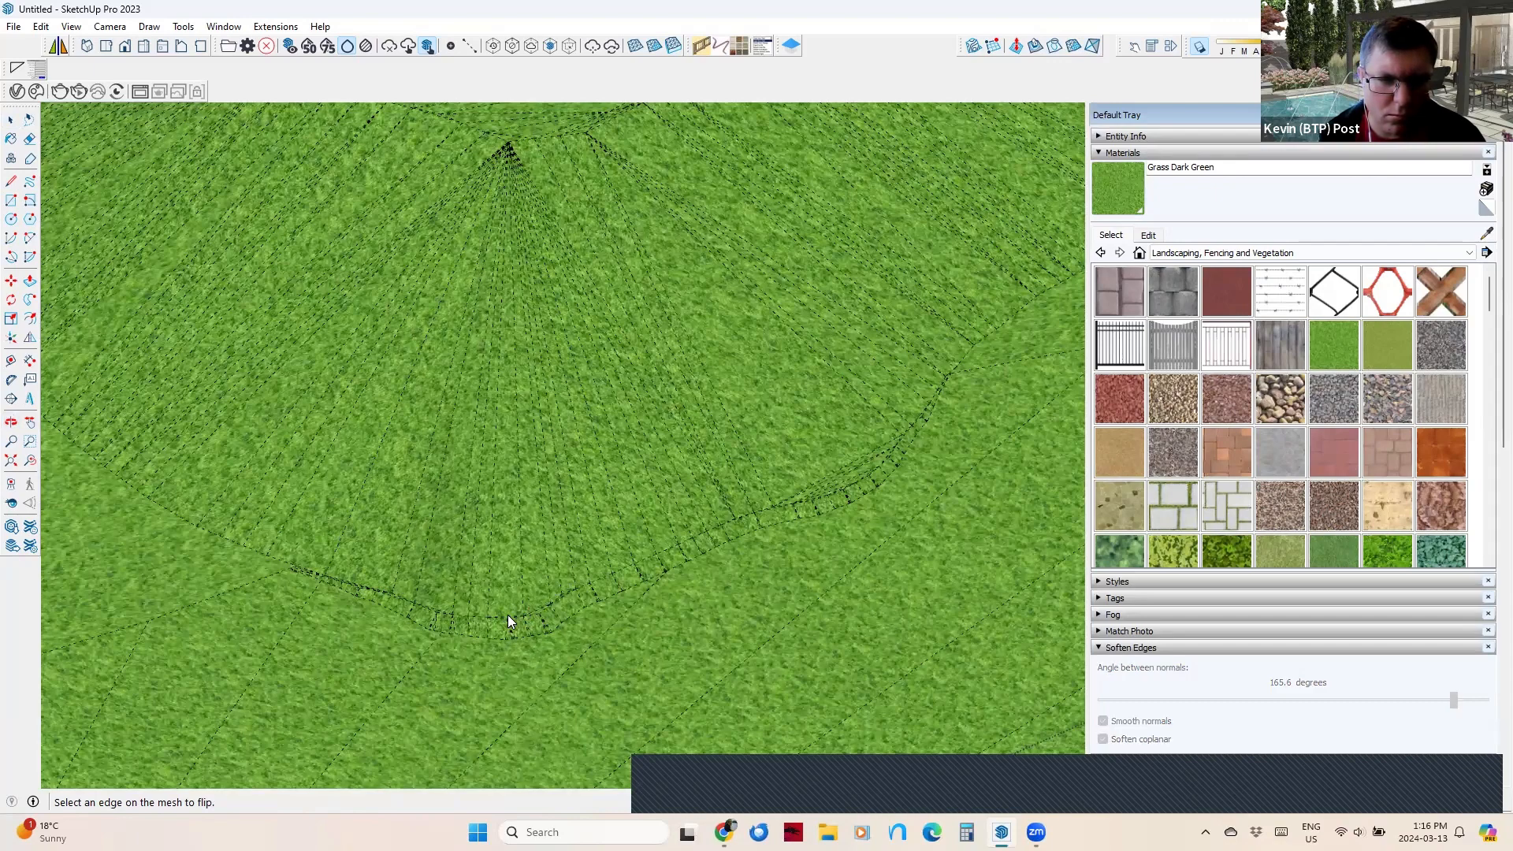
Flip the cross edges along the end of the mound's flat top so the triangles fan from its inner point.
{"action": "scroll", "coordinate": [553, 504], "scroll_direction": "down", "scroll_amount": 4}
{"action": "middle_click_drag", "start_coordinate": [560, 462], "coordinate": [541, 446]}
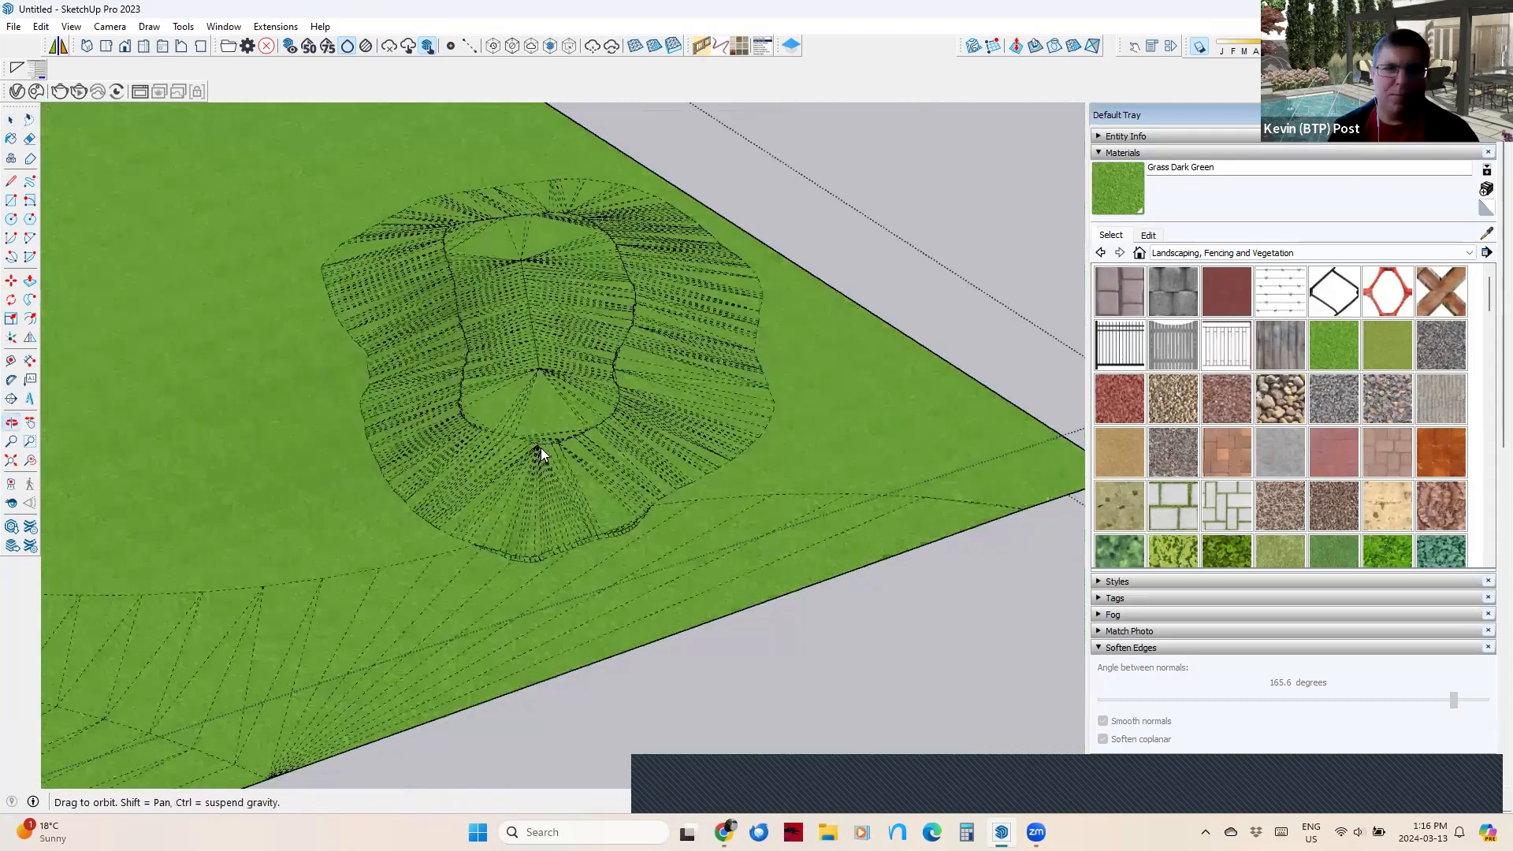
{"action": "scroll", "coordinate": [547, 560], "scroll_direction": "up", "scroll_amount": 5}
{"action": "middle_click_drag", "start_coordinate": [547, 560], "coordinate": [572, 550]}
{"action": "scroll", "coordinate": [572, 546], "scroll_direction": "up", "scroll_amount": 2}
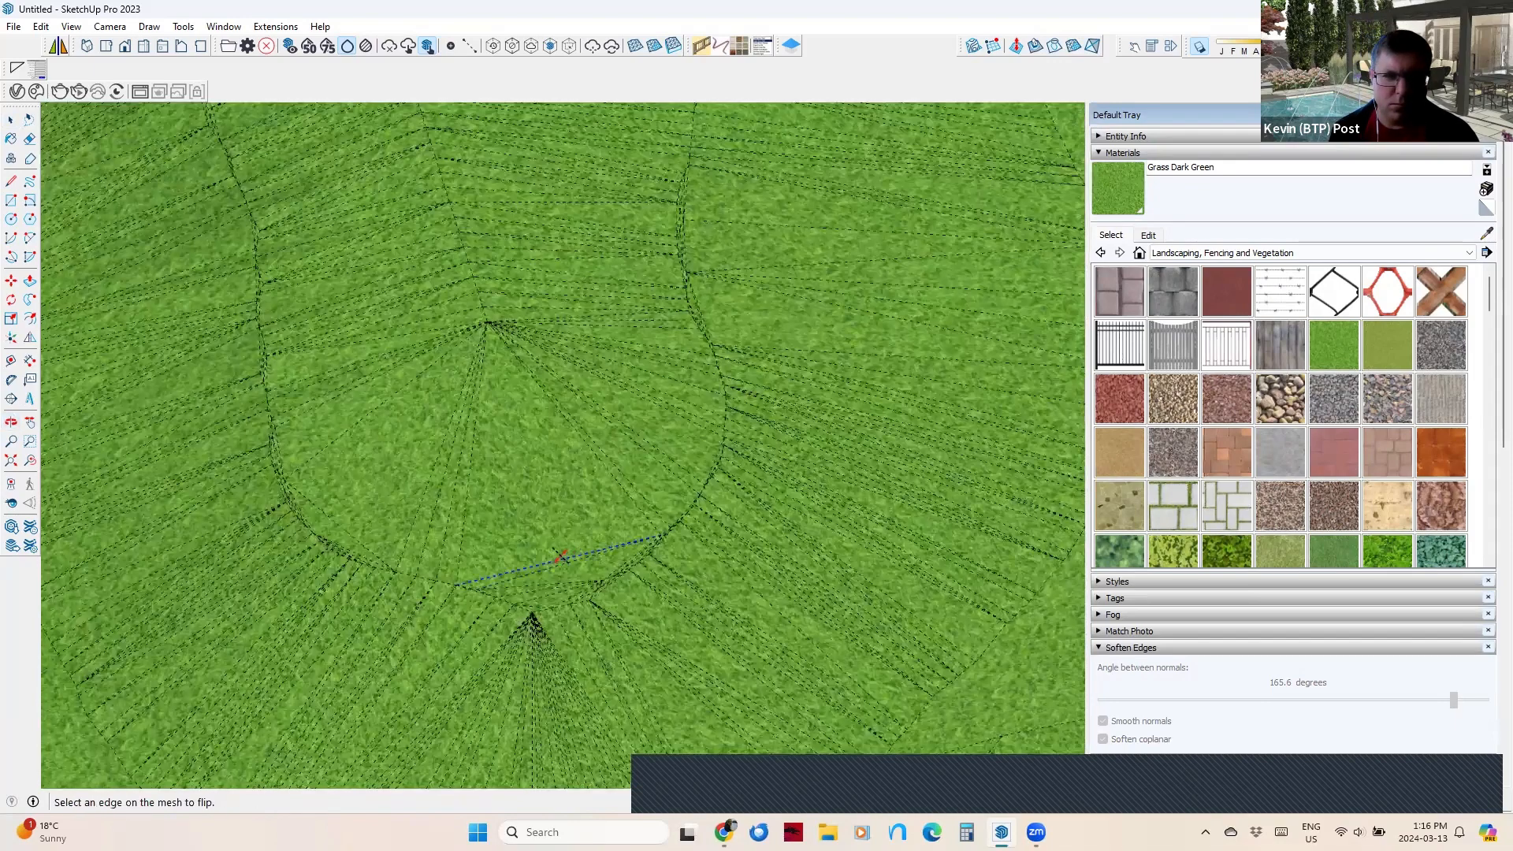
{"action": "left_click", "coordinate": [554, 555]}
{"action": "left_click", "coordinate": [554, 572]}
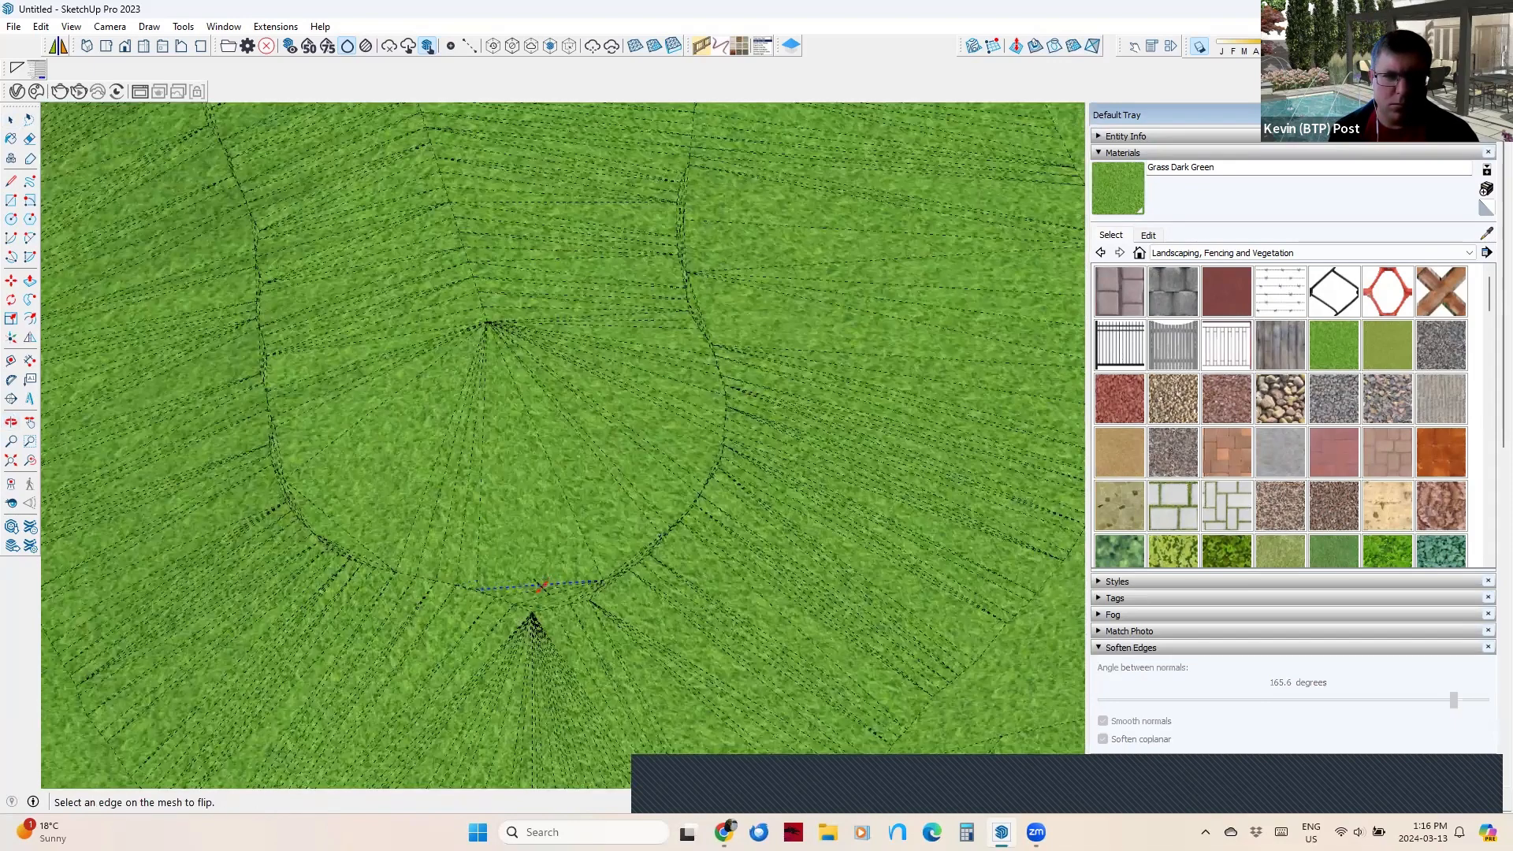
{"action": "left_click", "coordinate": [543, 604]}
{"action": "left_click", "coordinate": [561, 599]}
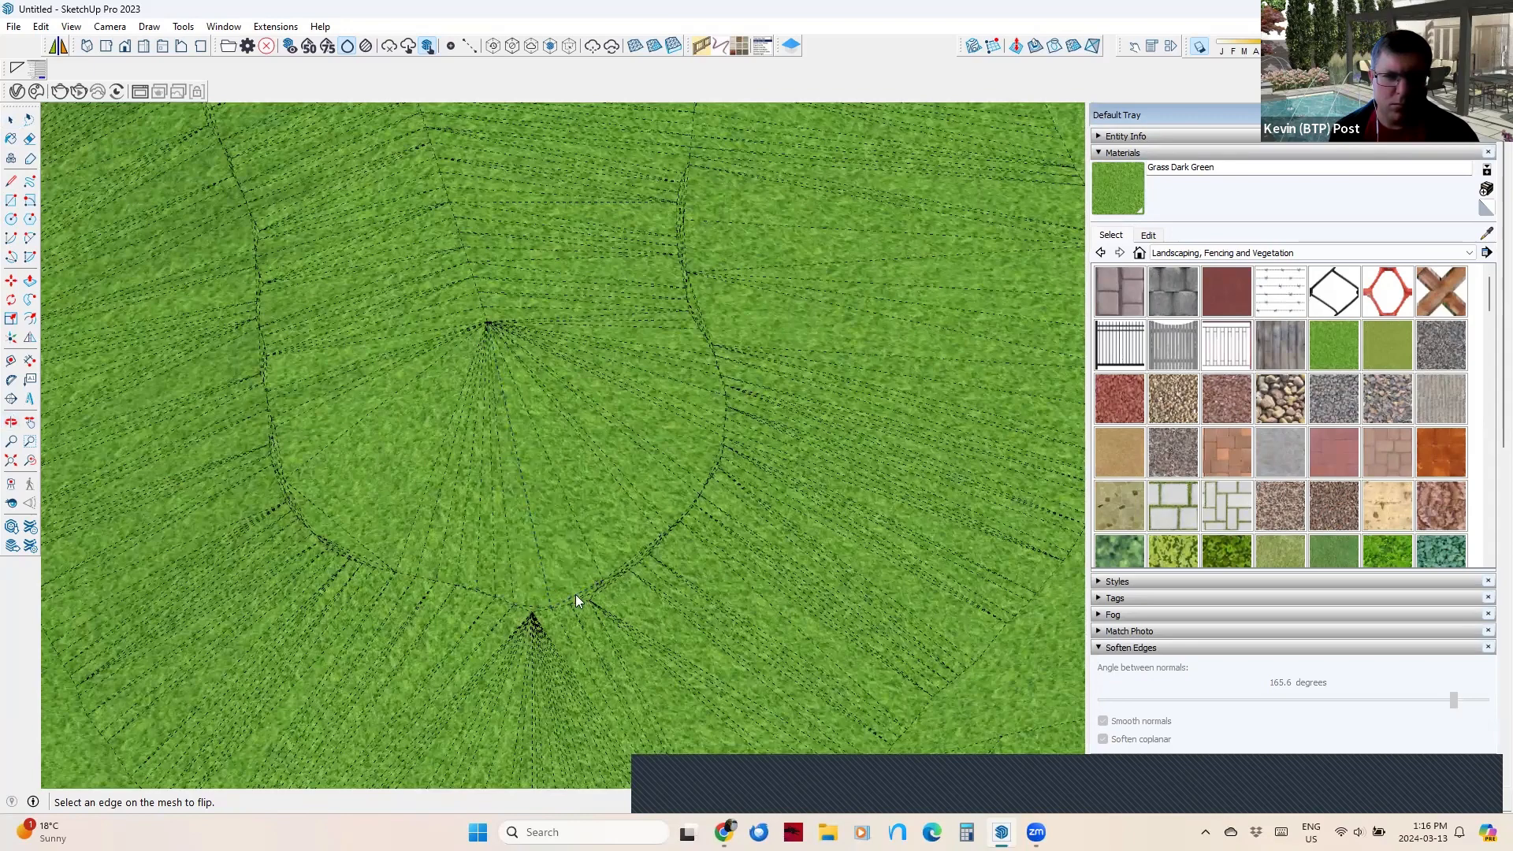
{"action": "left_click", "coordinate": [574, 592]}
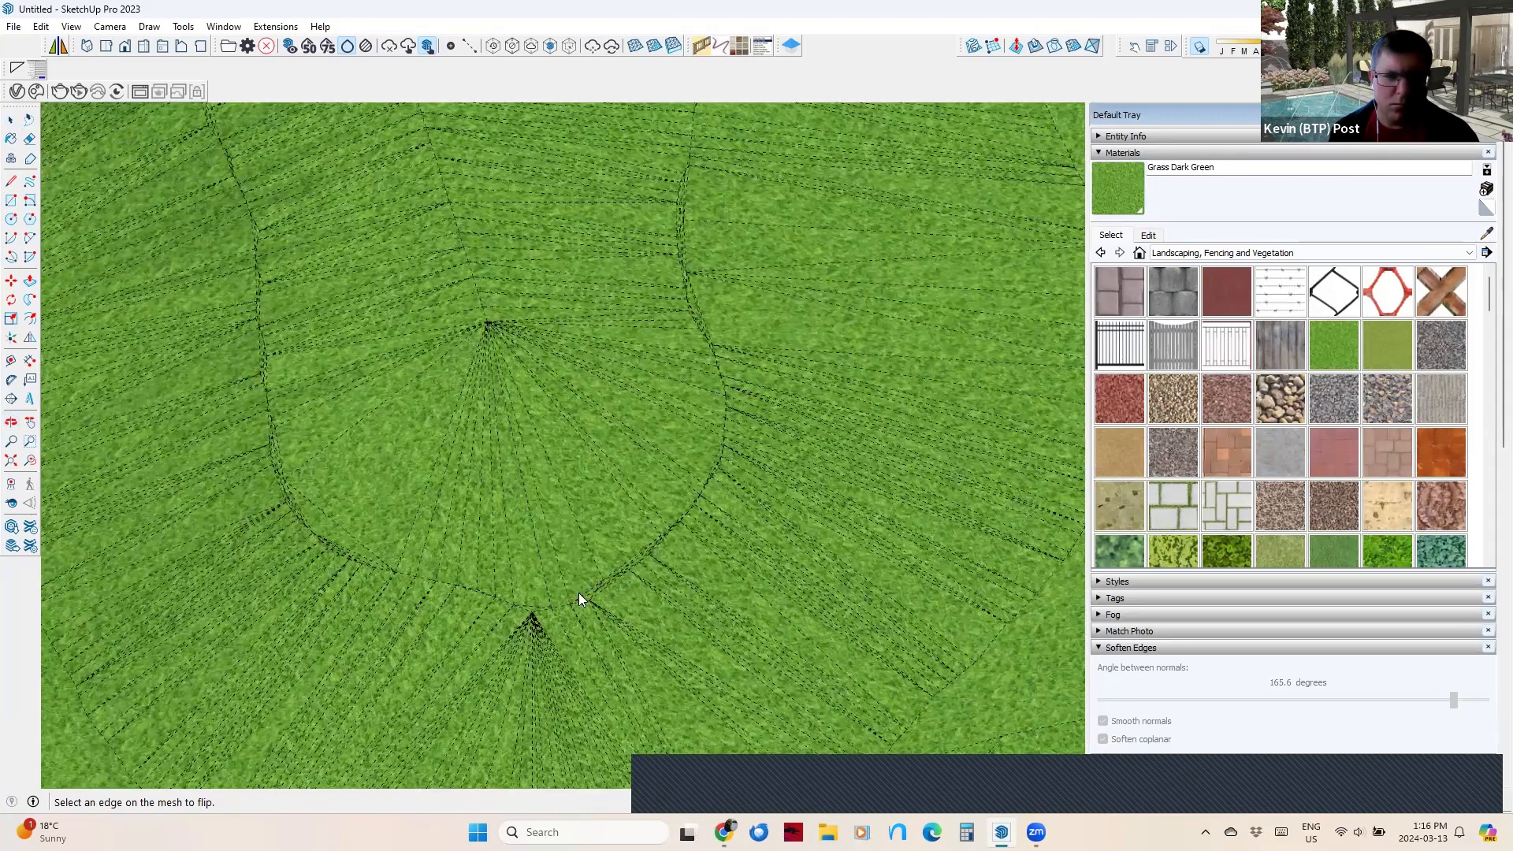
Zoom in on the rim beside the corrected fan and flip the remaining short sliver edges along it.
{"action": "scroll", "coordinate": [579, 594], "scroll_direction": "up", "scroll_amount": 2}
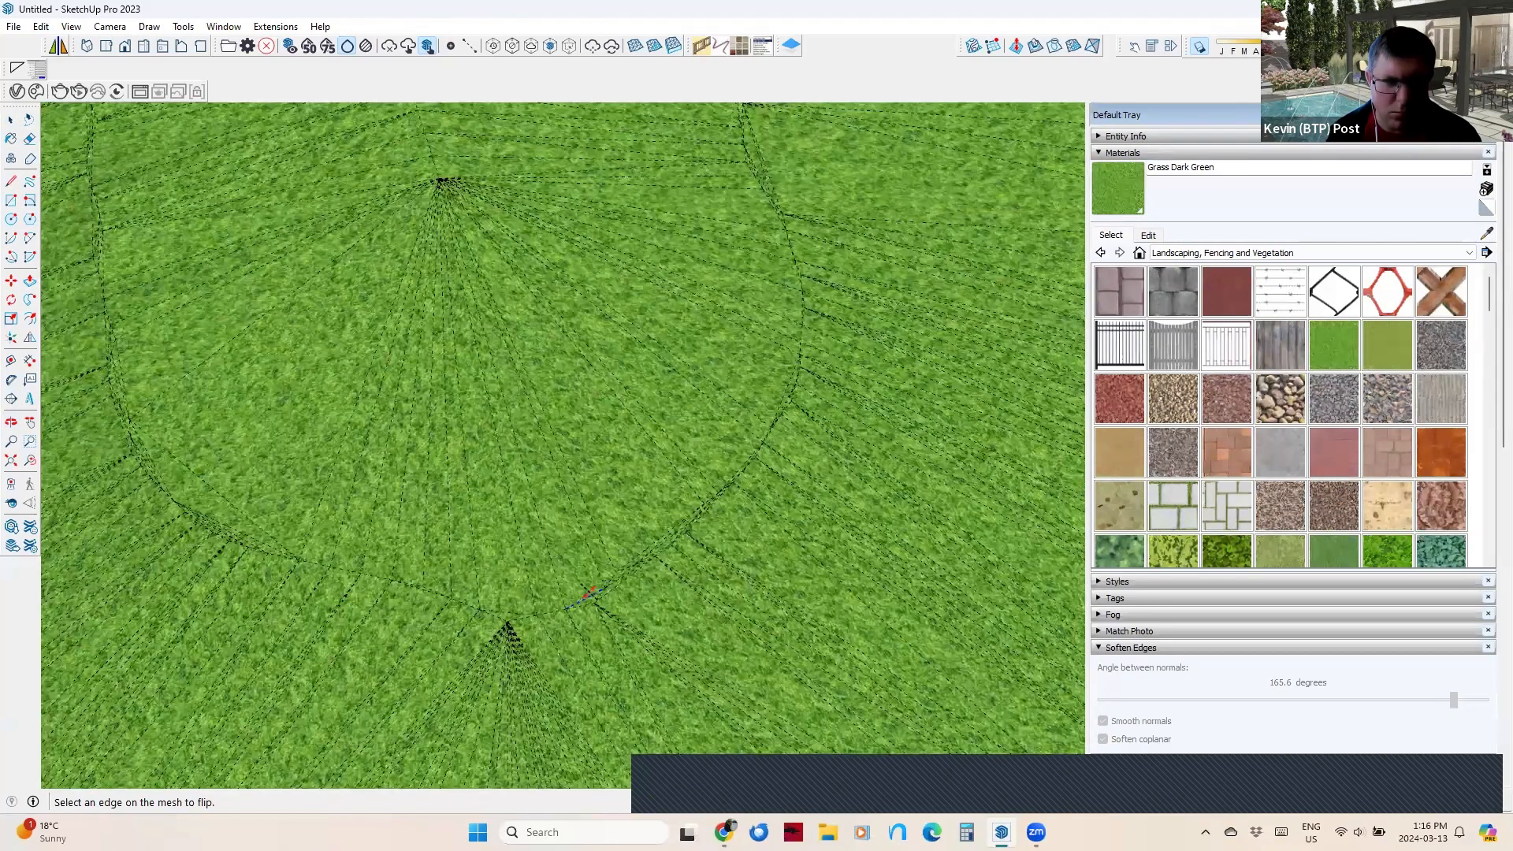
{"action": "middle_click_drag", "start_coordinate": [591, 566], "coordinate": [461, 675]}
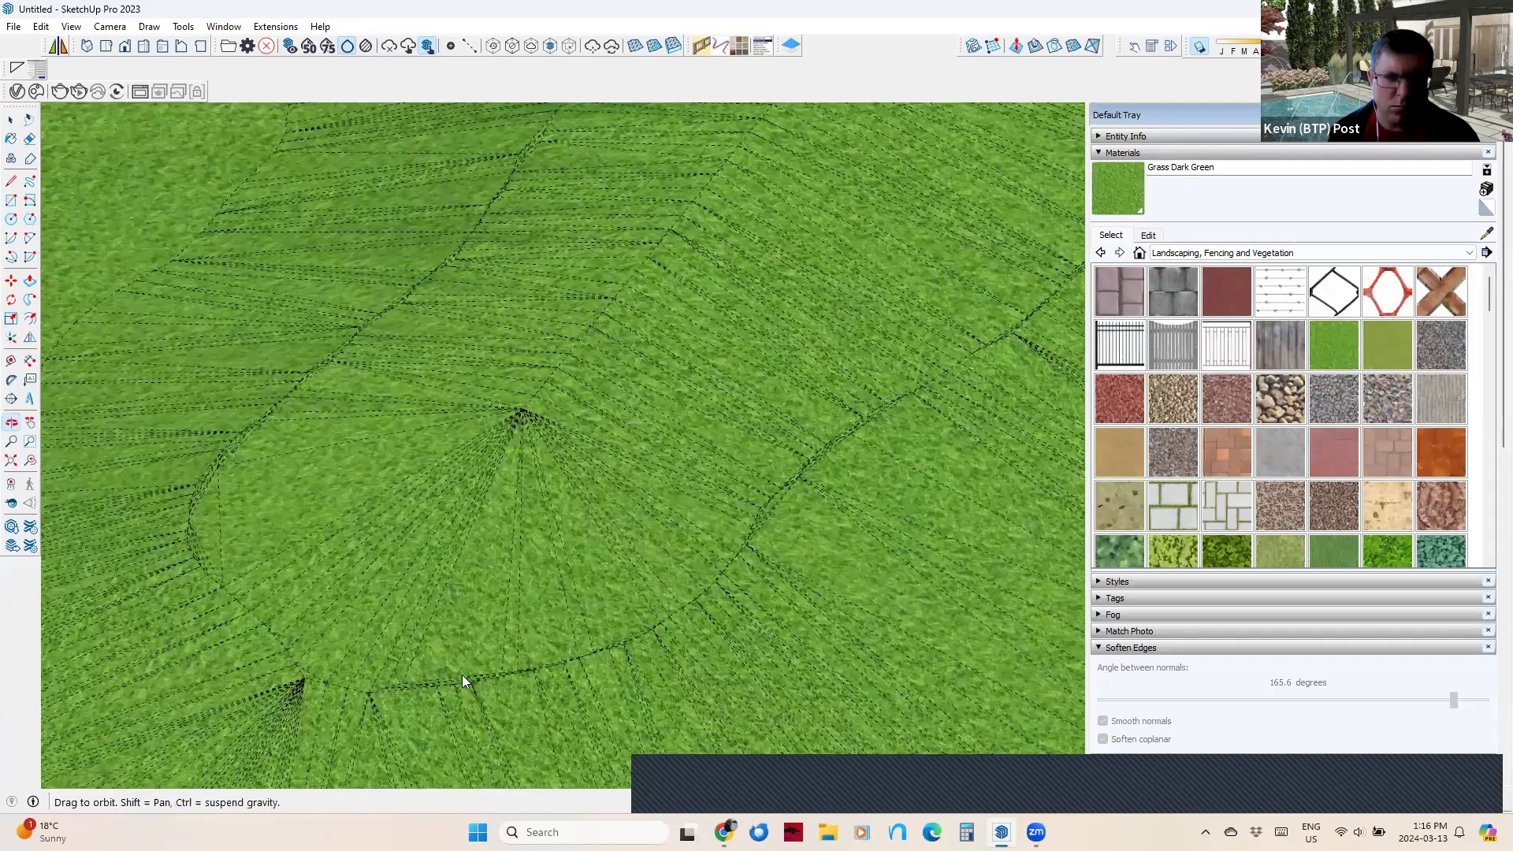
{"action": "scroll", "coordinate": [462, 675], "scroll_direction": "up", "scroll_amount": 3}
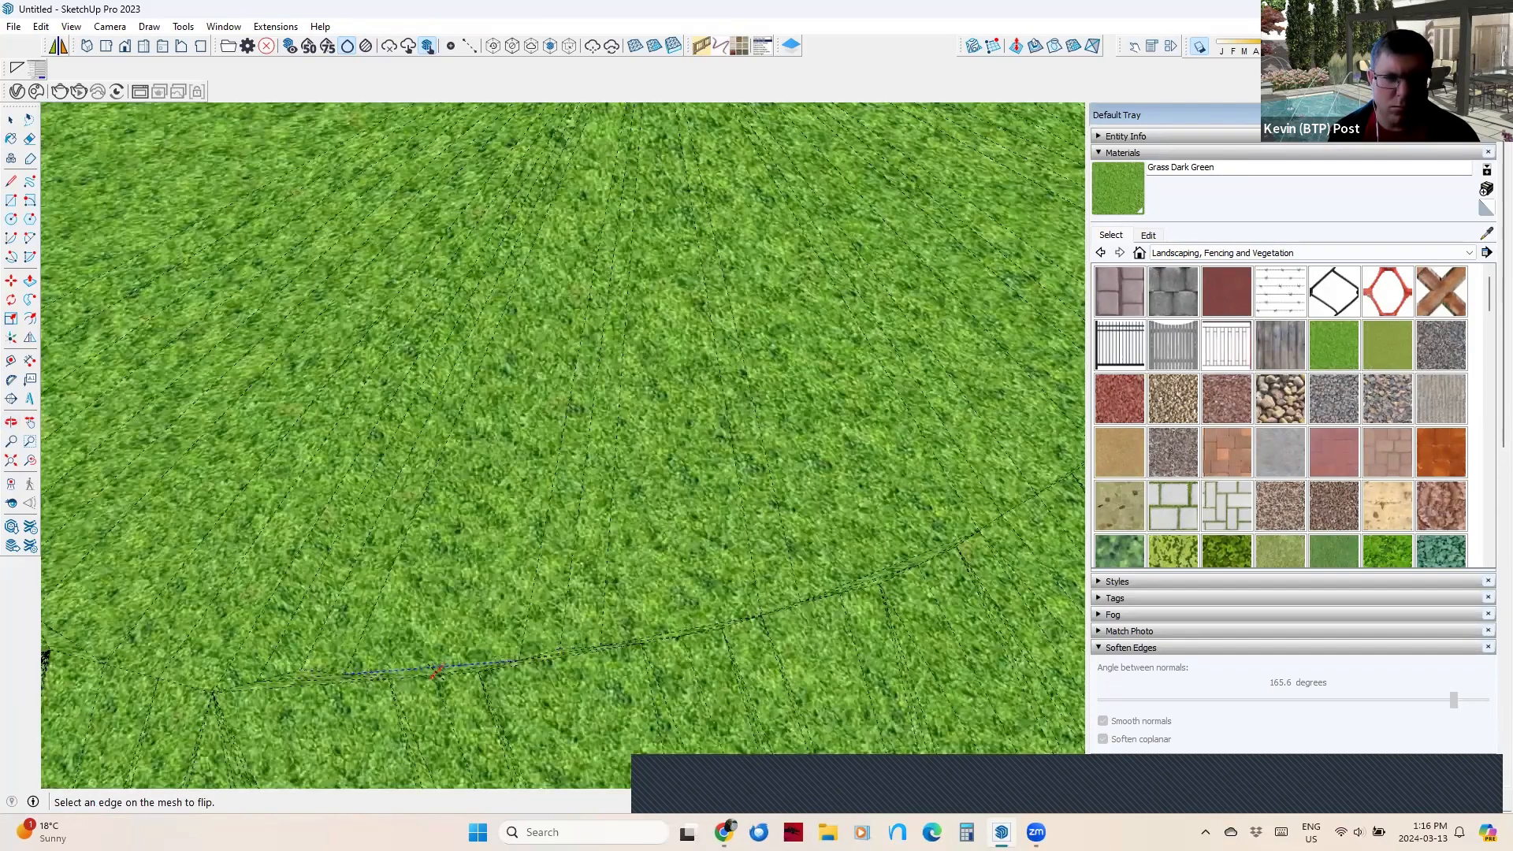
{"action": "left_click", "coordinate": [438, 670]}
{"action": "left_click", "coordinate": [293, 686]}
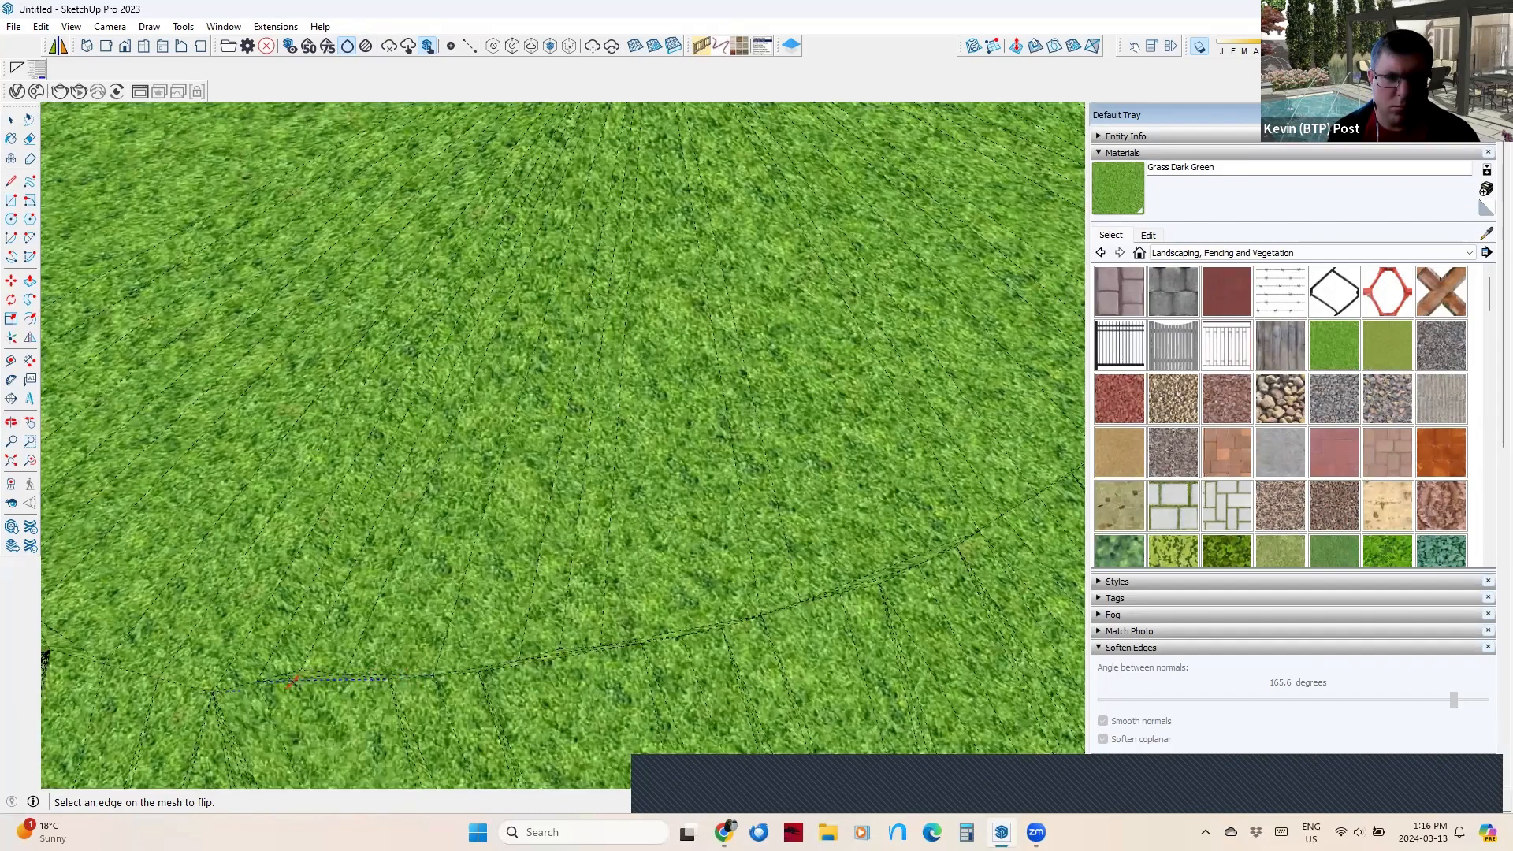
{"action": "left_click", "coordinate": [303, 679]}
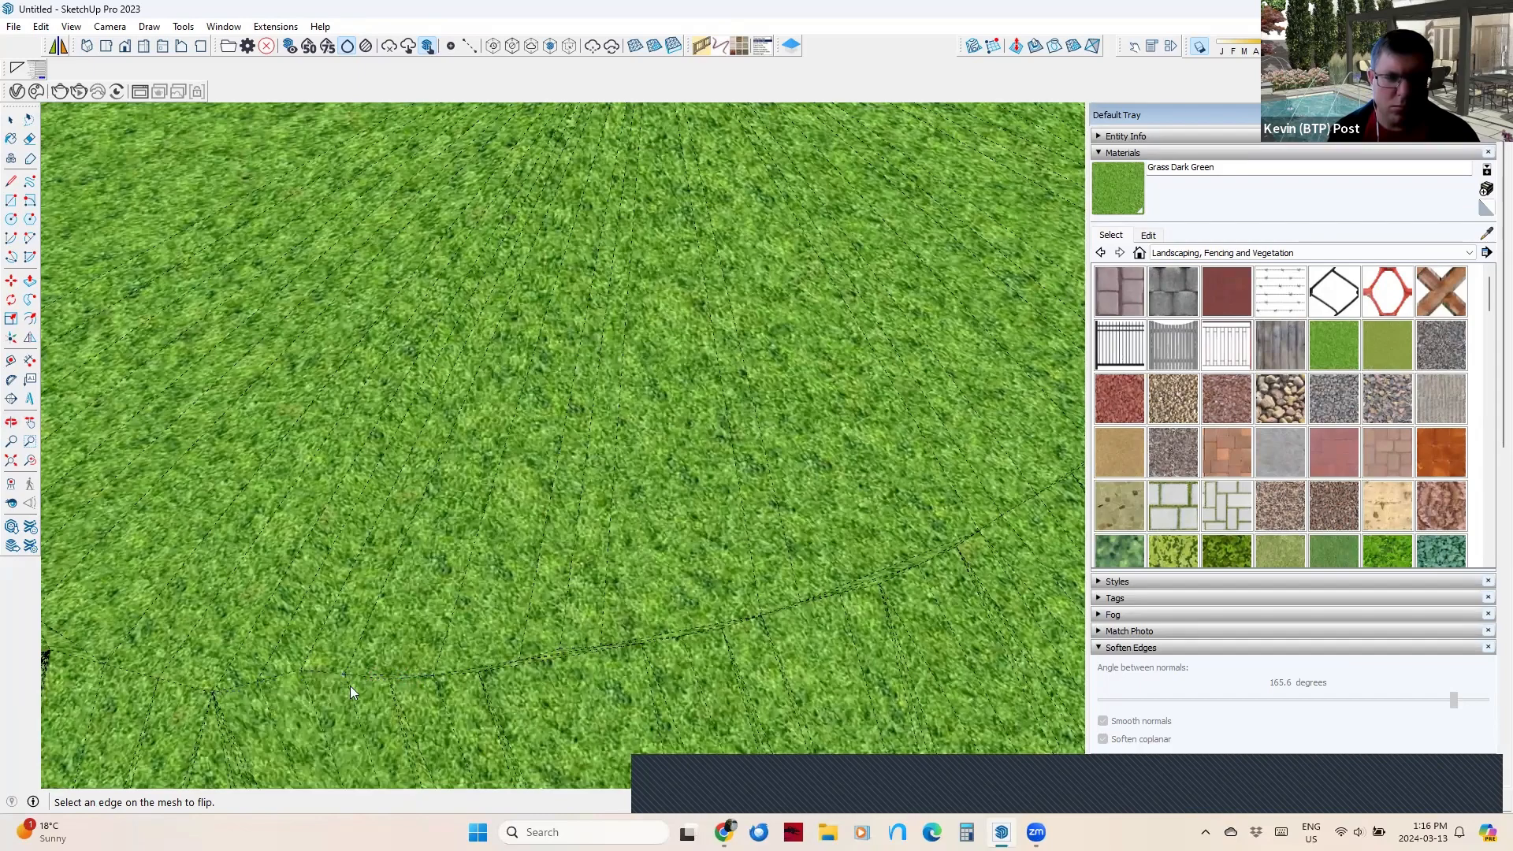
Flip the sliver edges along the rim at the opposite end of the mound's flat top.
{"action": "middle_click_drag", "start_coordinate": [350, 685], "coordinate": [372, 608]}
{"action": "scroll", "coordinate": [318, 619], "scroll_direction": "down", "scroll_amount": 3}
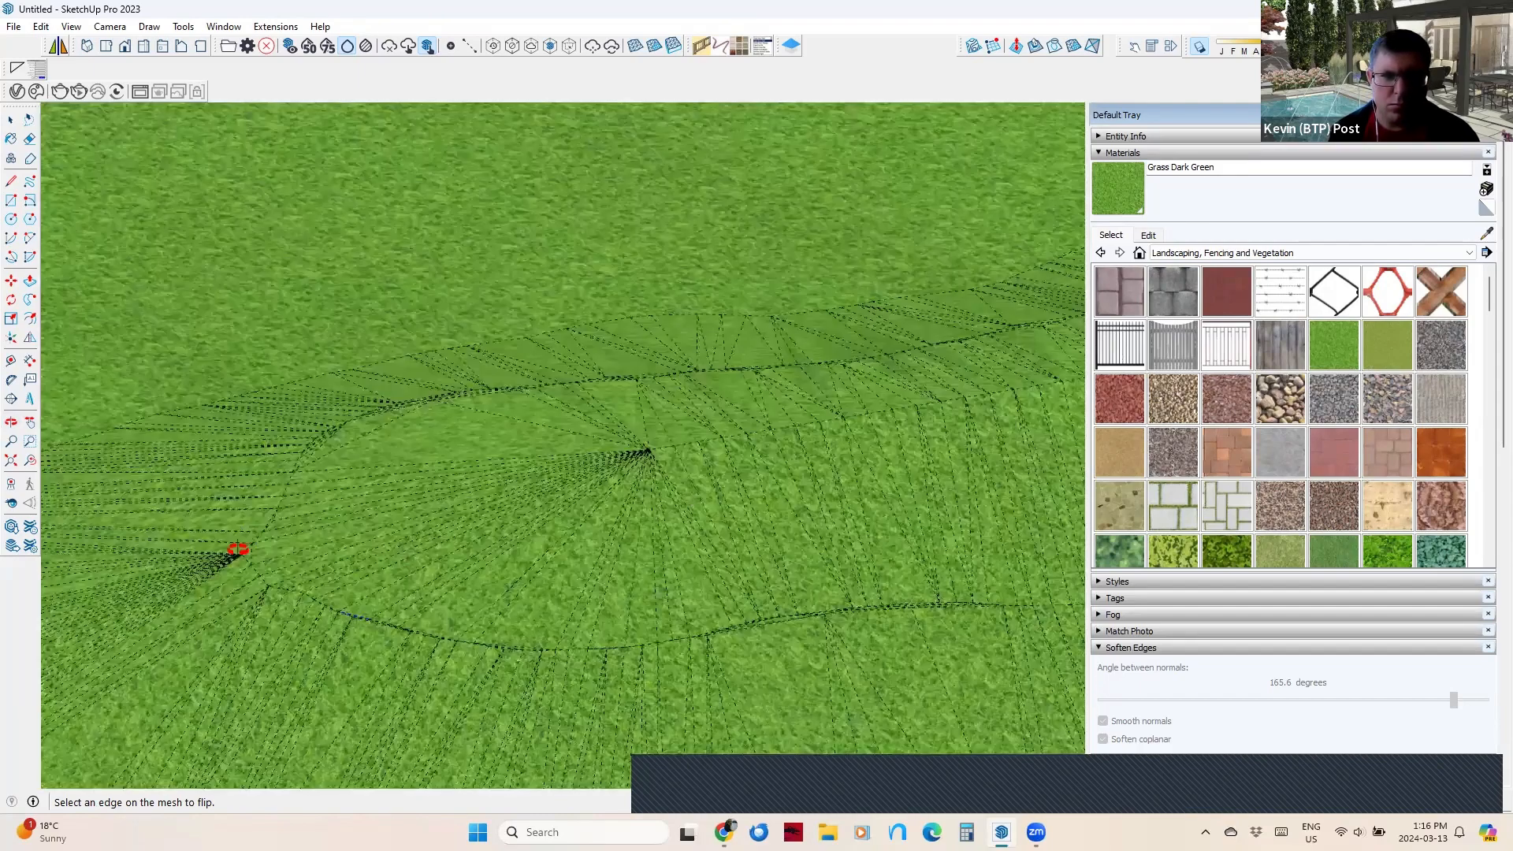
{"action": "middle_click_drag", "start_coordinate": [471, 563], "coordinate": [391, 557]}
{"action": "middle_click_drag", "start_coordinate": [599, 646], "coordinate": [830, 629]}
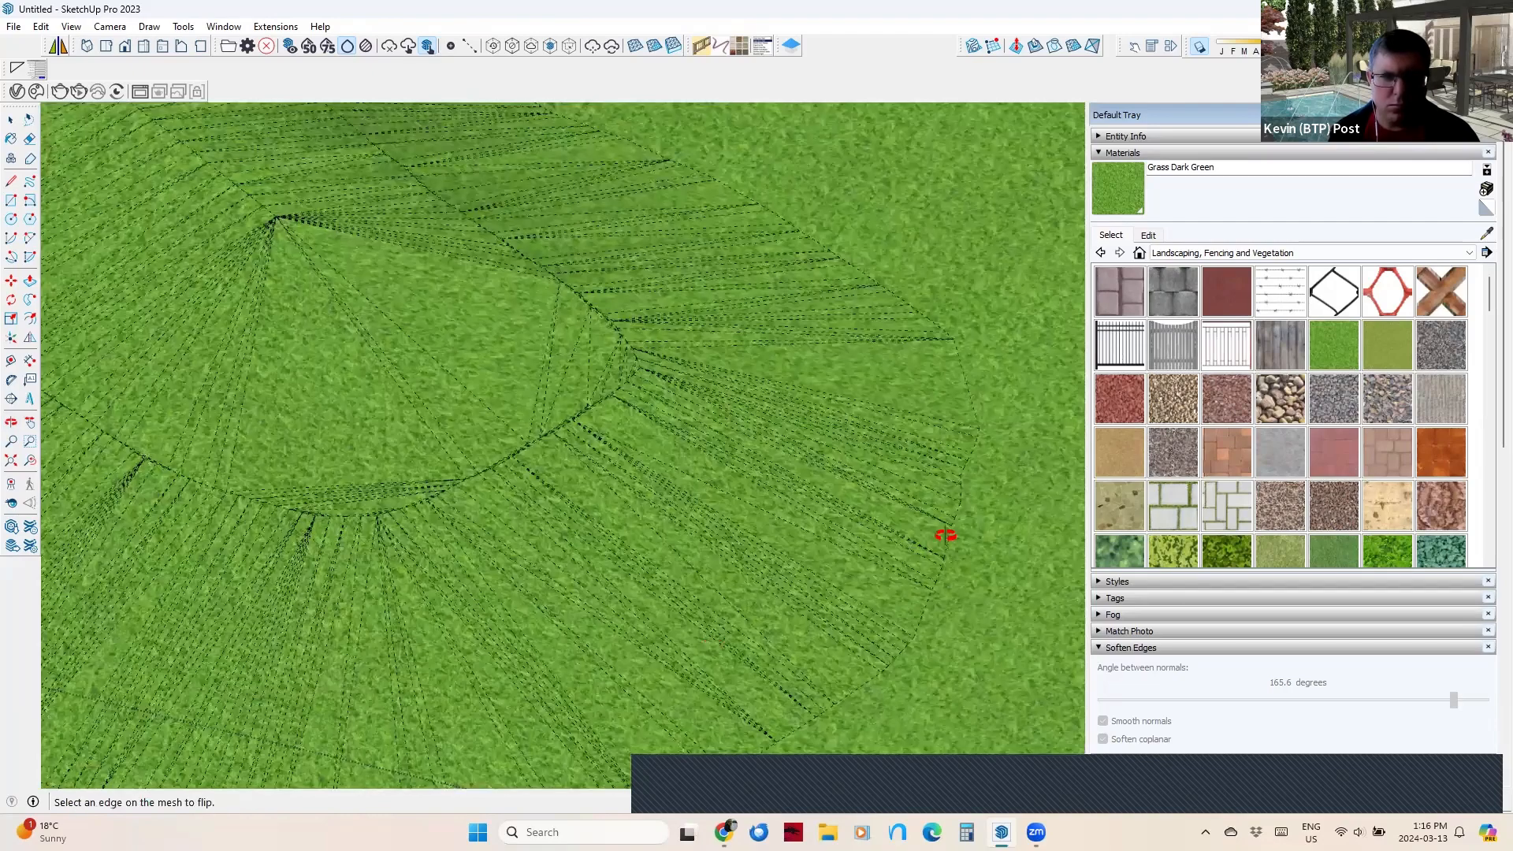
{"action": "middle_click_drag", "start_coordinate": [944, 587], "coordinate": [557, 621]}
{"action": "left_click", "coordinate": [558, 621]}
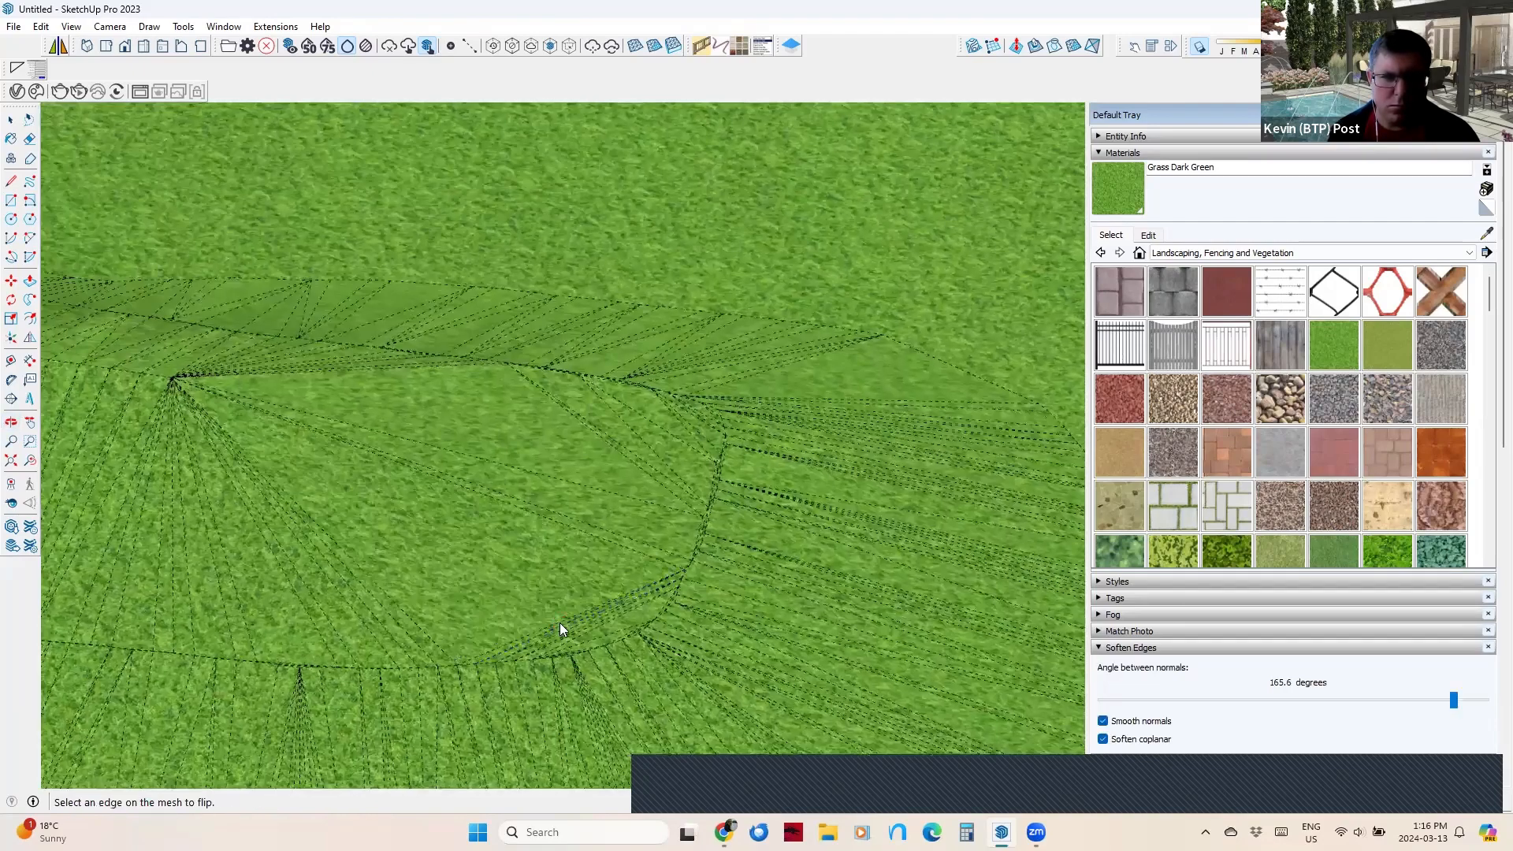
{"action": "scroll", "coordinate": [558, 622], "scroll_direction": "up", "scroll_amount": 4}
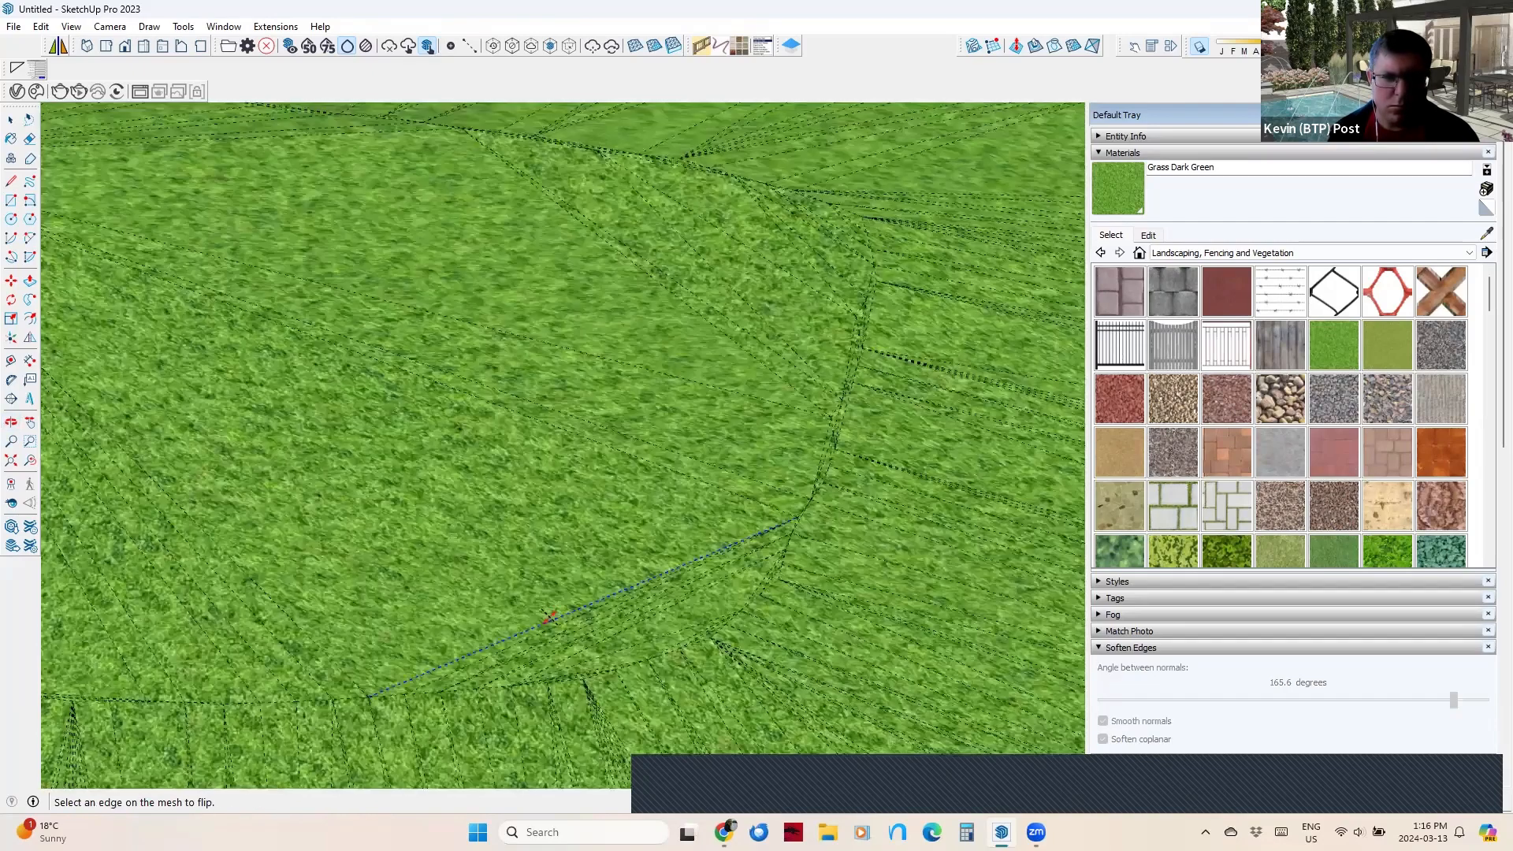
{"action": "left_click", "coordinate": [554, 621]}
{"action": "left_click", "coordinate": [557, 625]}
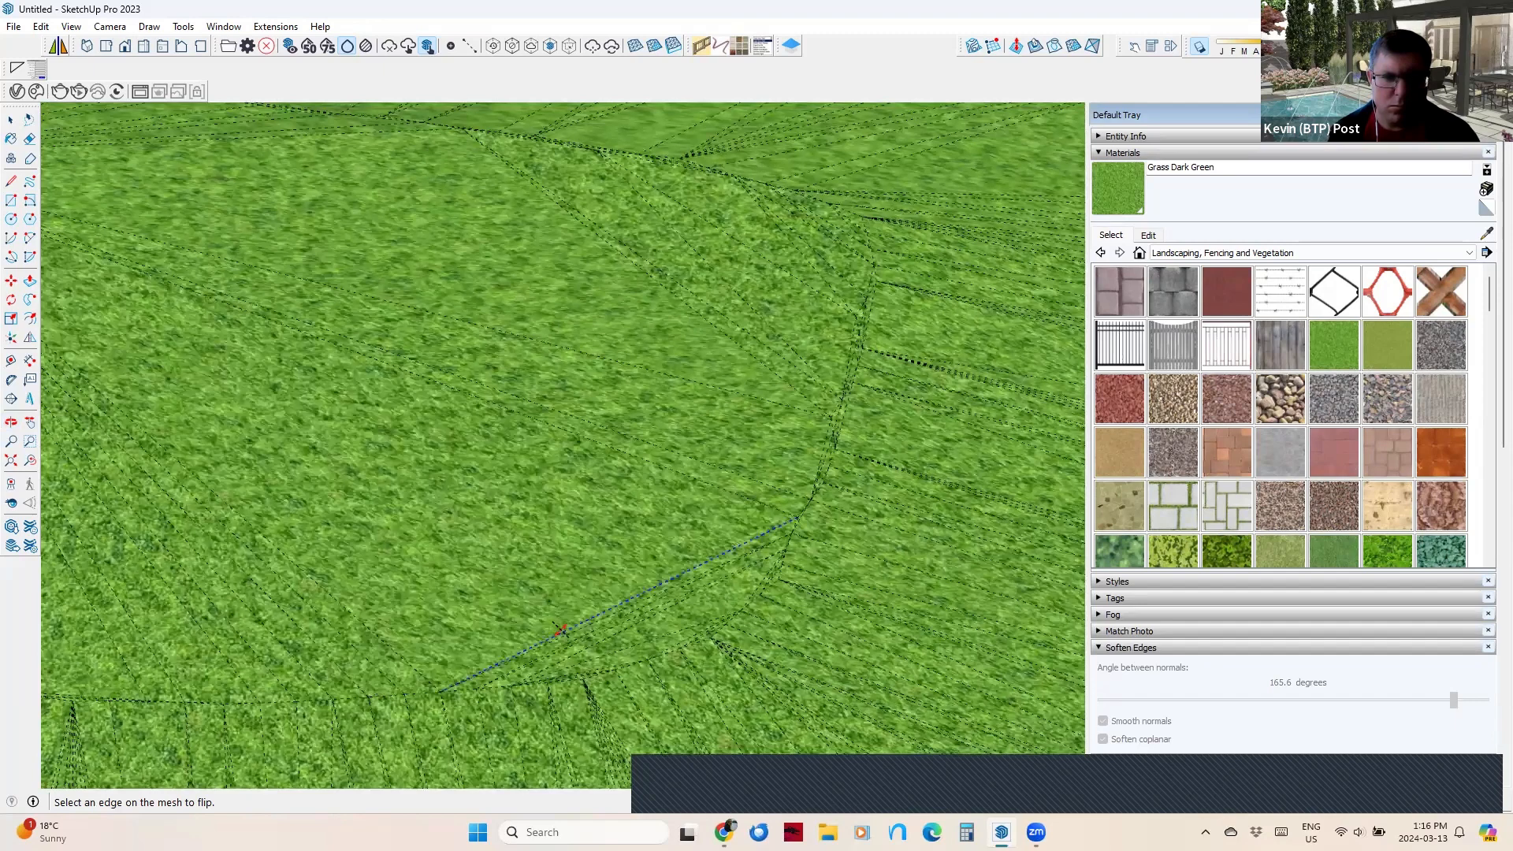
{"action": "left_click", "coordinate": [563, 631]}
{"action": "left_click", "coordinate": [571, 640]}
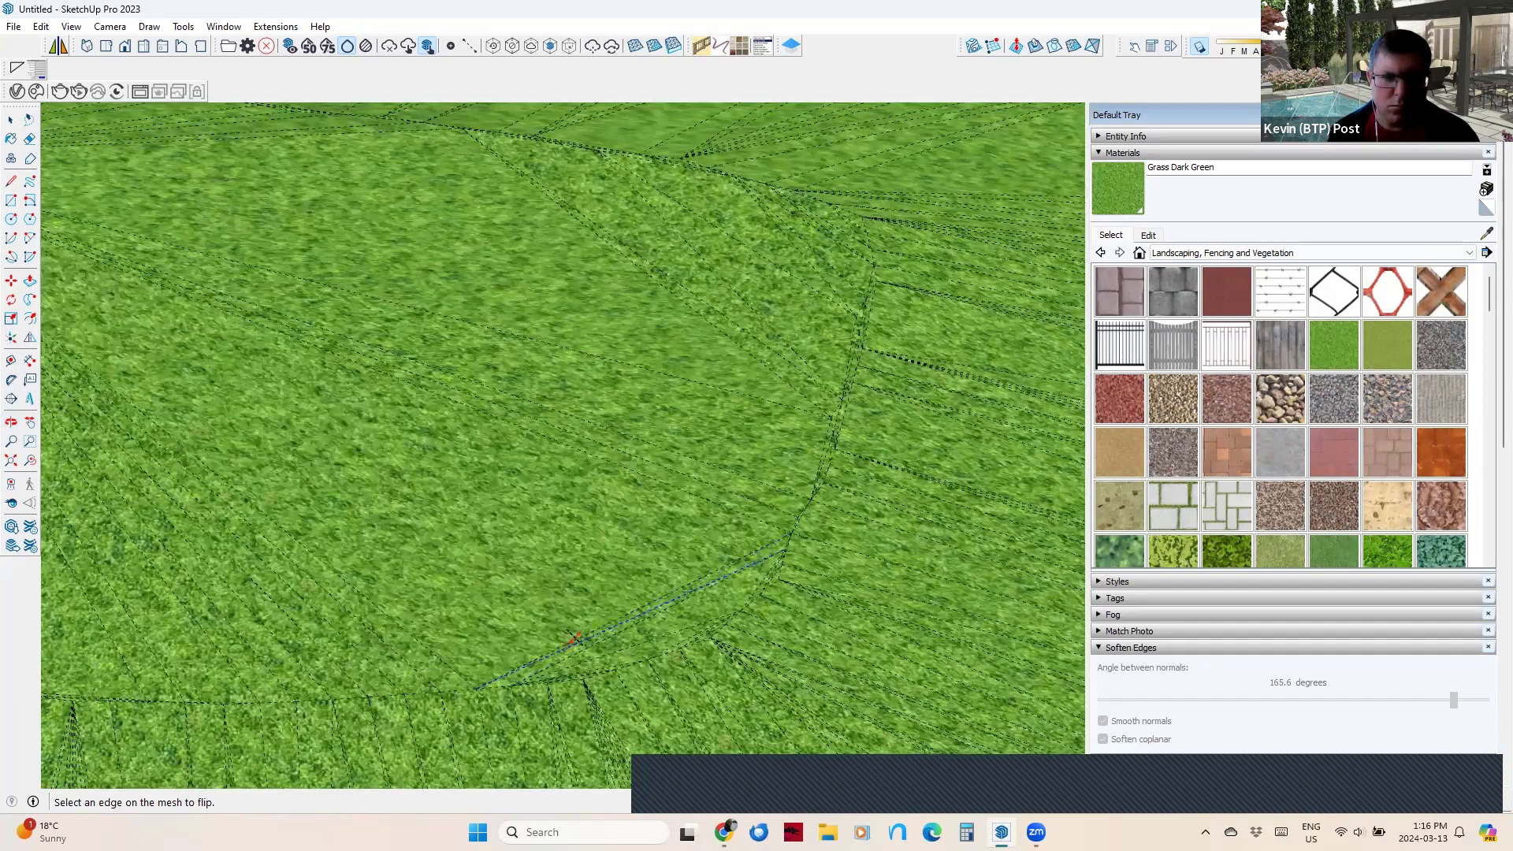
{"action": "left_click", "coordinate": [575, 637]}
{"action": "left_click", "coordinate": [577, 640]}
{"action": "left_click", "coordinate": [584, 646]}
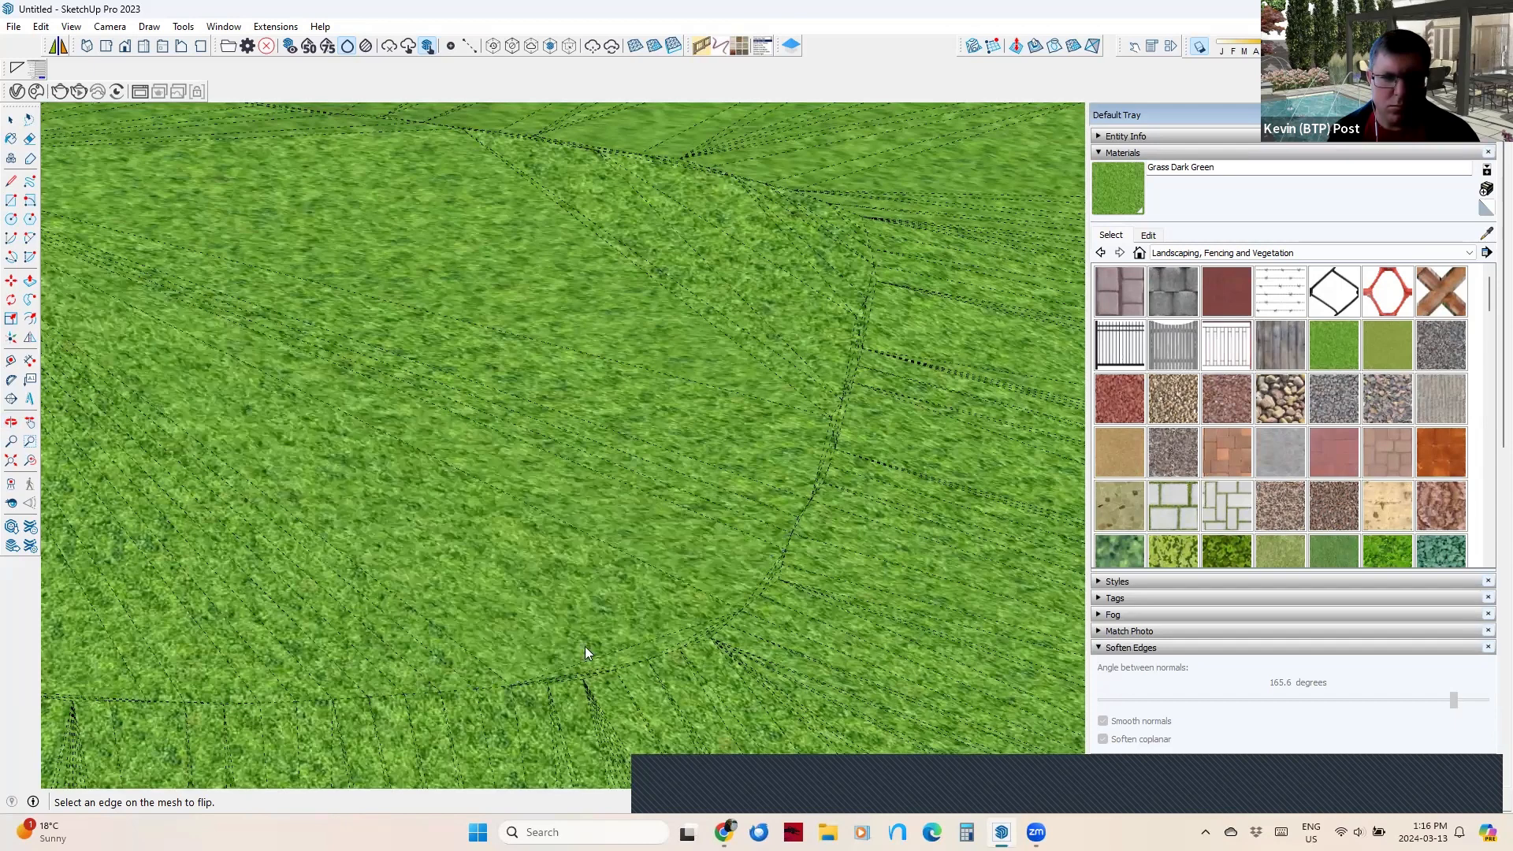
{"action": "left_click", "coordinate": [594, 658]}
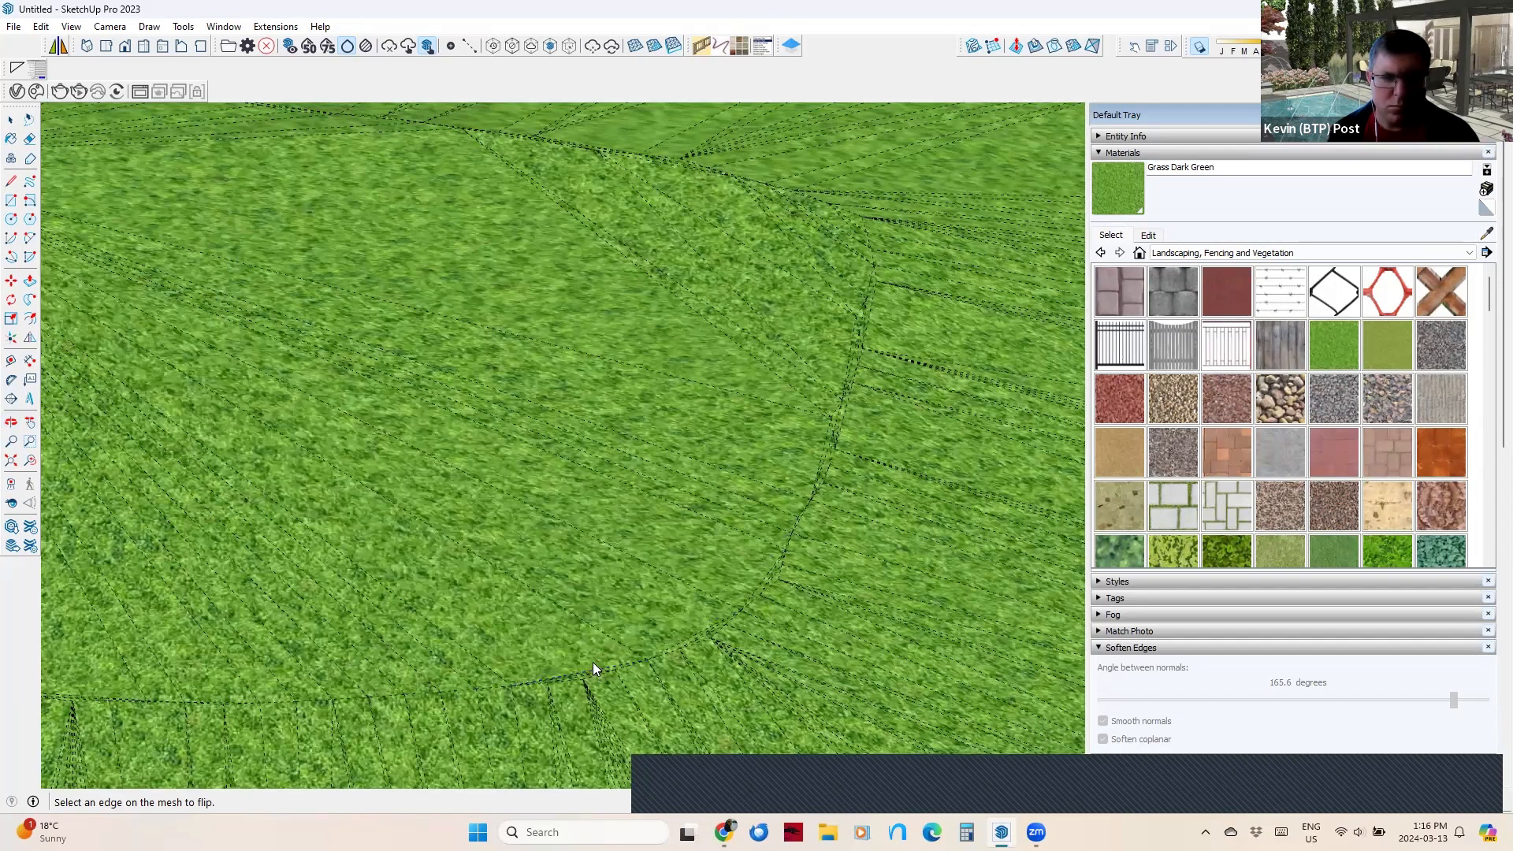
{"action": "left_click", "coordinate": [590, 670]}
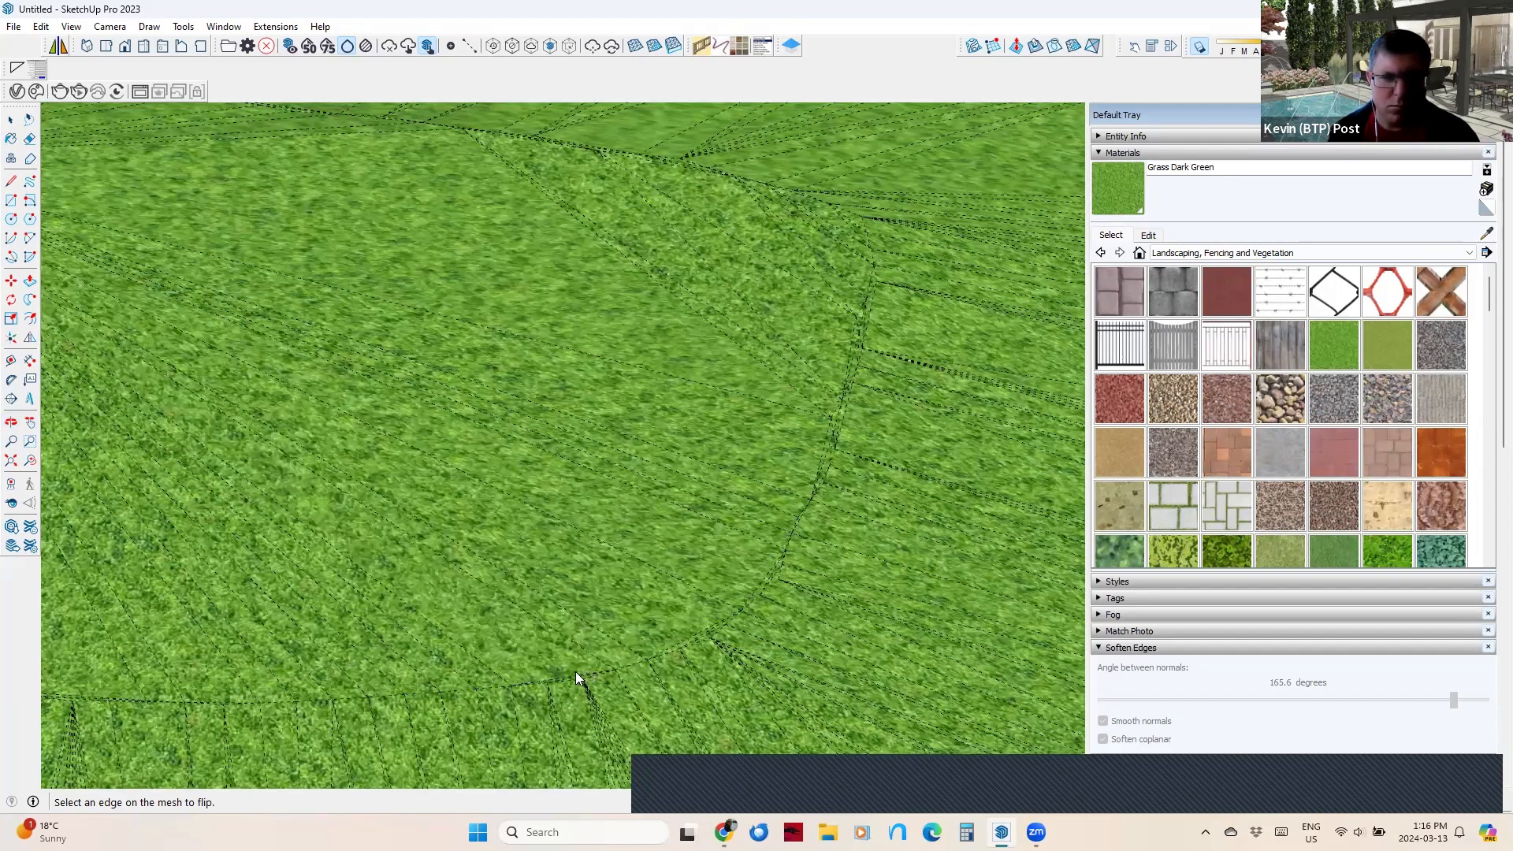
Flip the remaining cross edges inside the rim so the flat top's triangles fan from its inner point to the outline.
{"action": "middle_click_drag", "start_coordinate": [500, 613], "coordinate": [634, 613]}
{"action": "left_click", "coordinate": [632, 611]}
{"action": "left_click", "coordinate": [635, 631]}
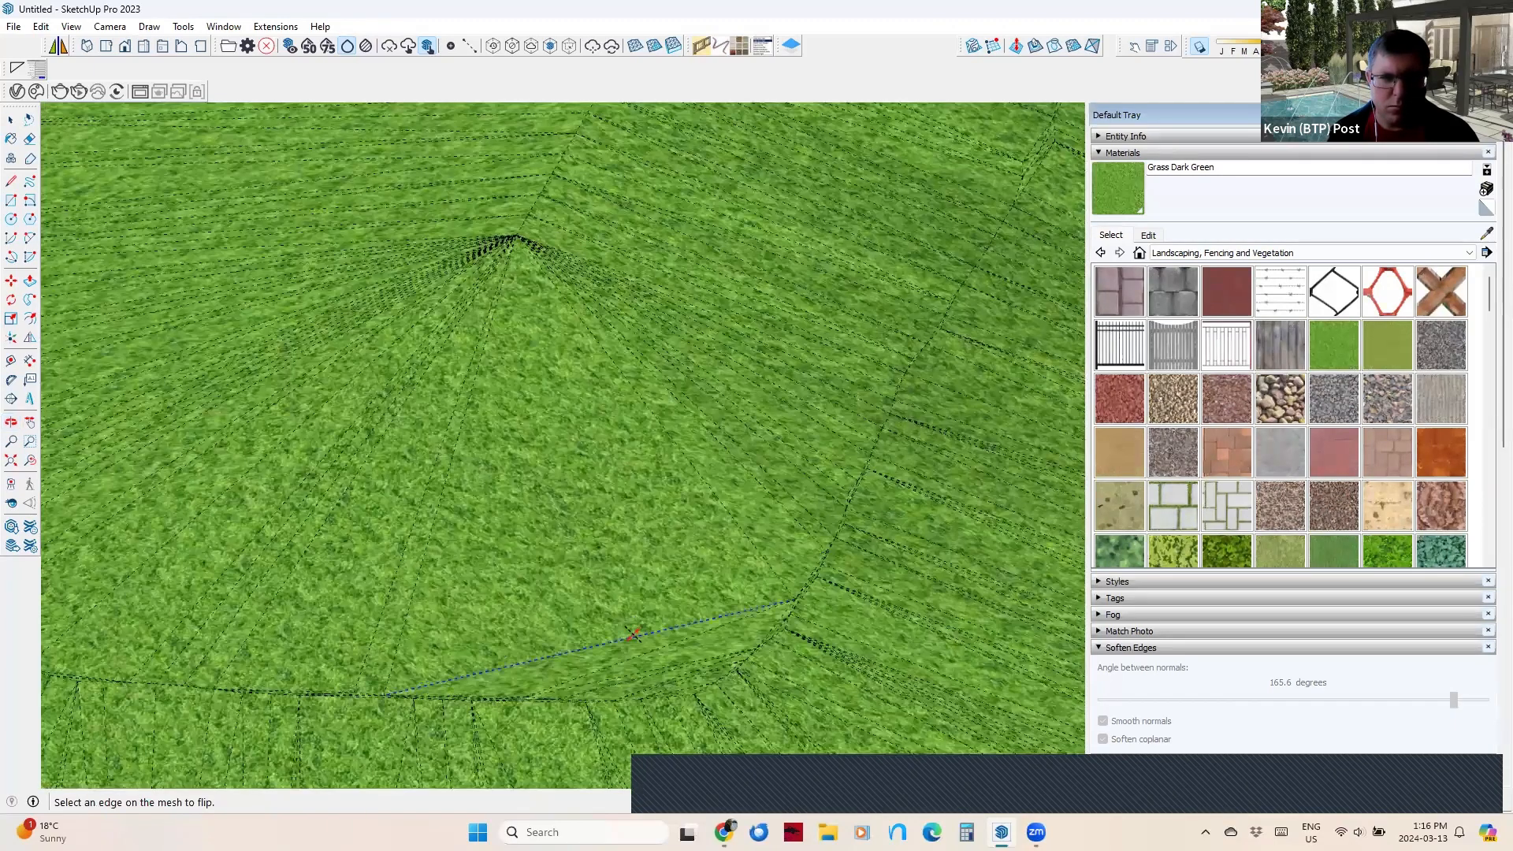
{"action": "left_click", "coordinate": [633, 635]}
{"action": "left_click", "coordinate": [637, 656]}
{"action": "left_click", "coordinate": [640, 672]}
{"action": "left_click", "coordinate": [643, 677]}
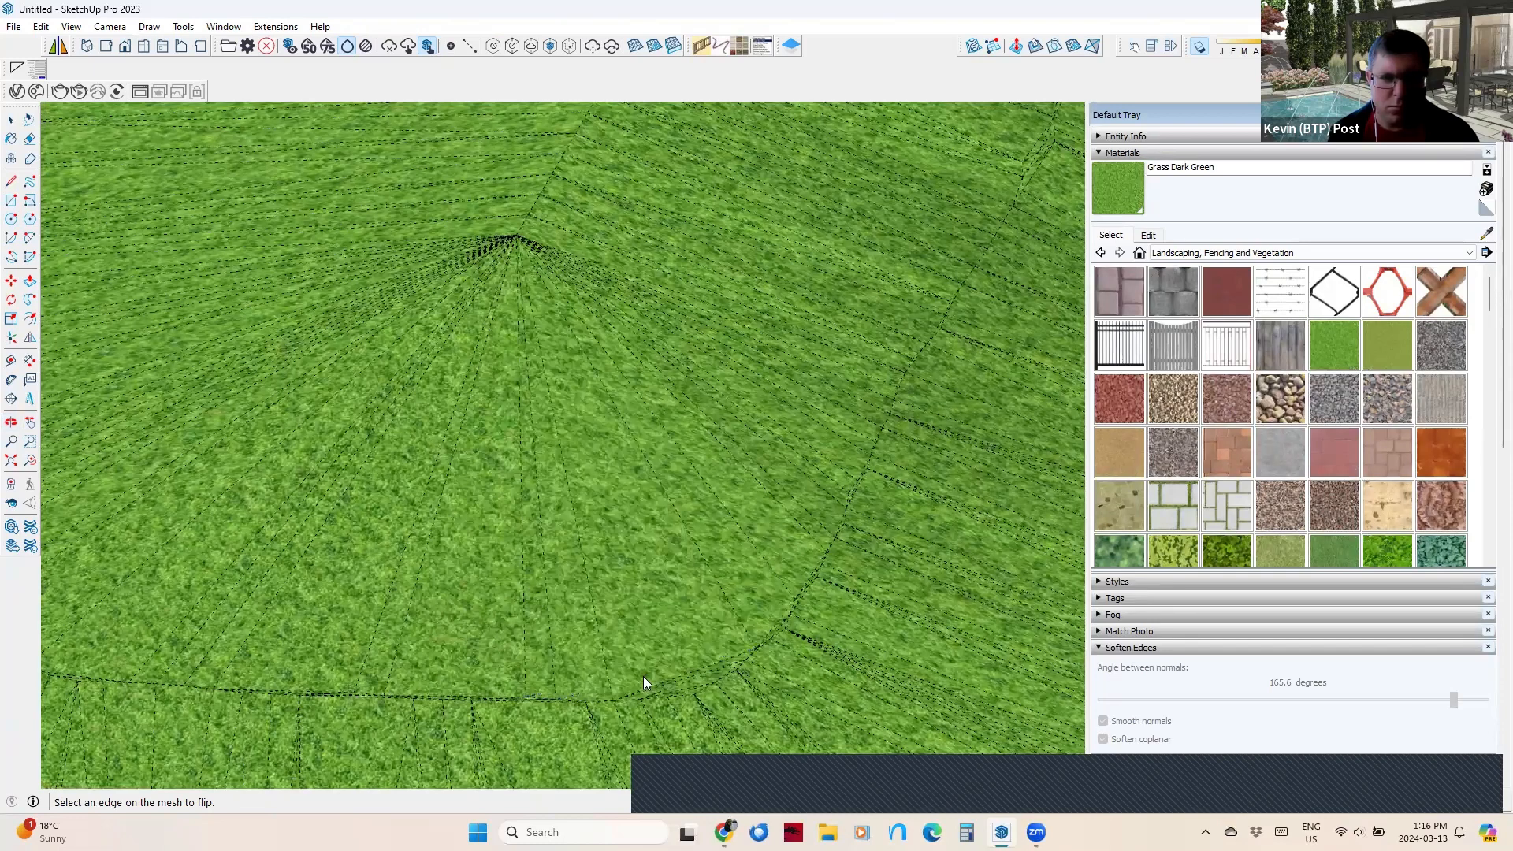
{"action": "left_click", "coordinate": [667, 684]}
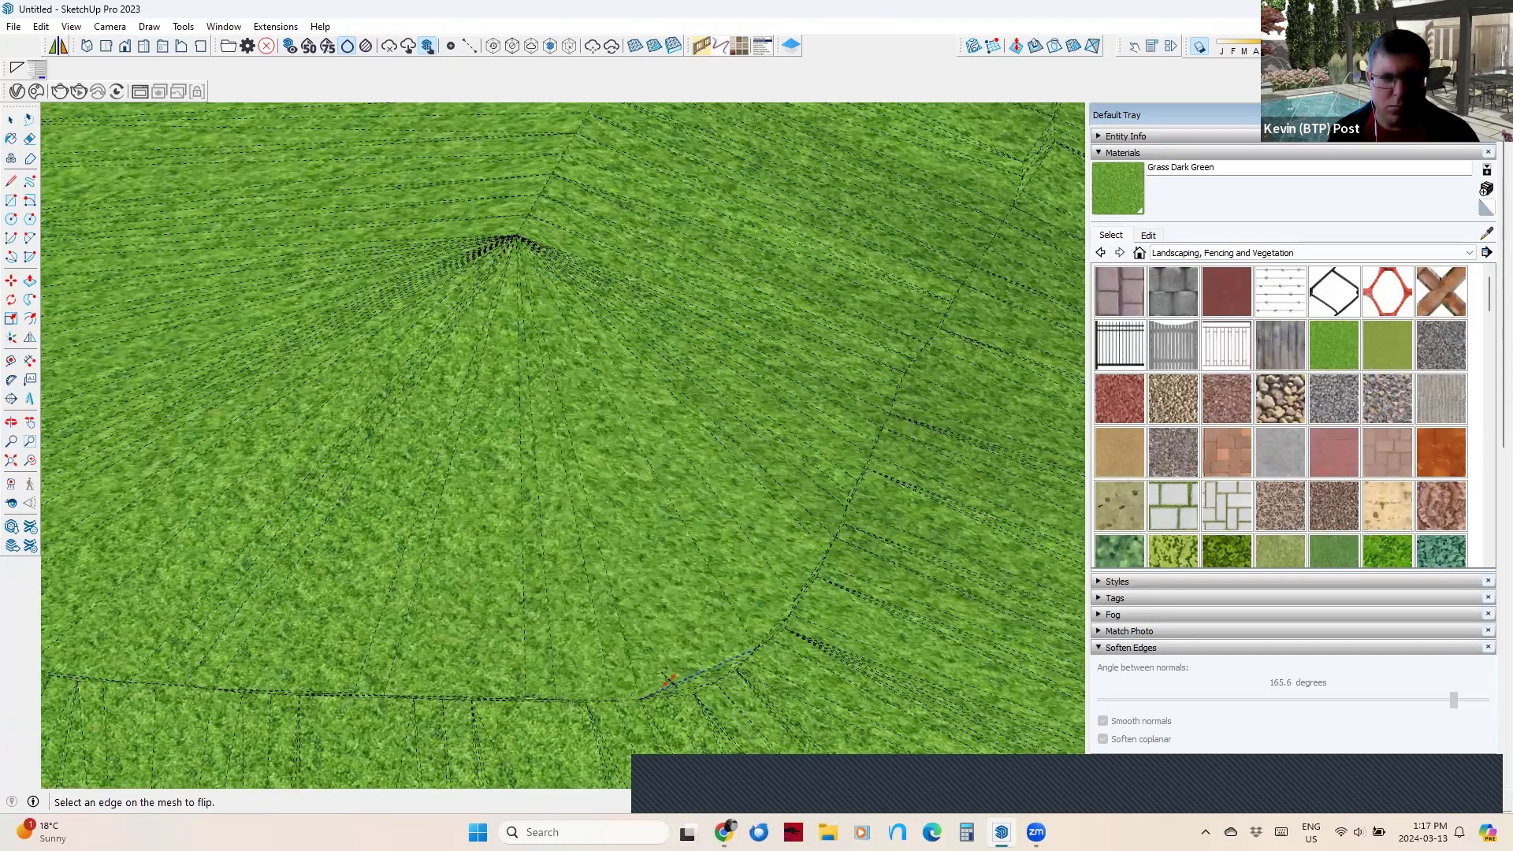
{"action": "left_click", "coordinate": [669, 682]}
{"action": "left_click", "coordinate": [675, 694]}
{"action": "left_click", "coordinate": [672, 674]}
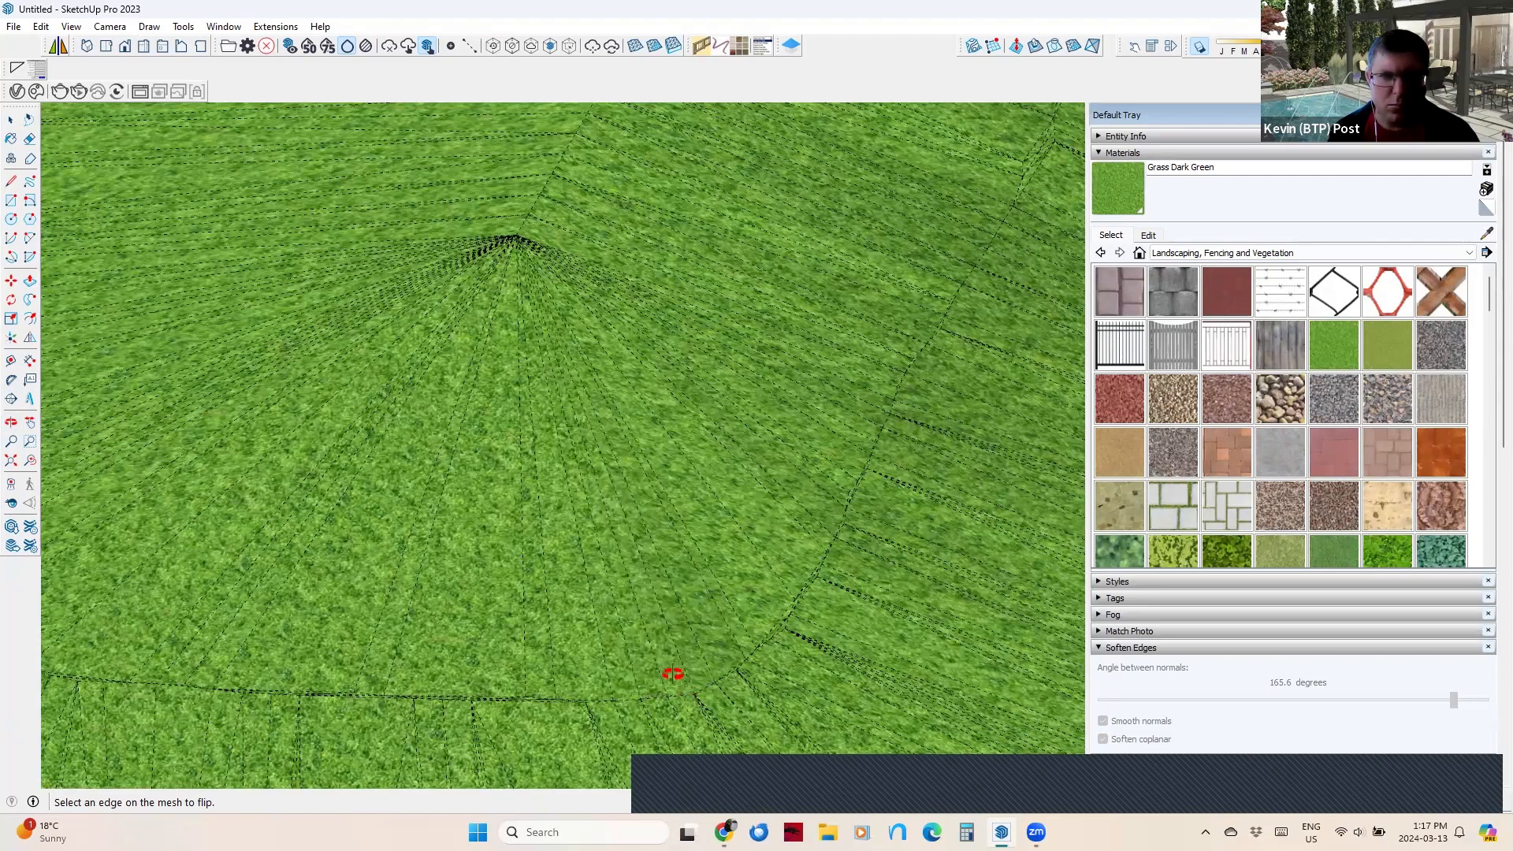
Open the terrain group beneath the house for editing.
{"action": "middle_click_drag", "start_coordinate": [672, 675], "coordinate": [676, 471]}
{"action": "scroll", "coordinate": [633, 572], "scroll_direction": "up", "scroll_amount": 3}
{"action": "key", "text": "ctrl+a"}
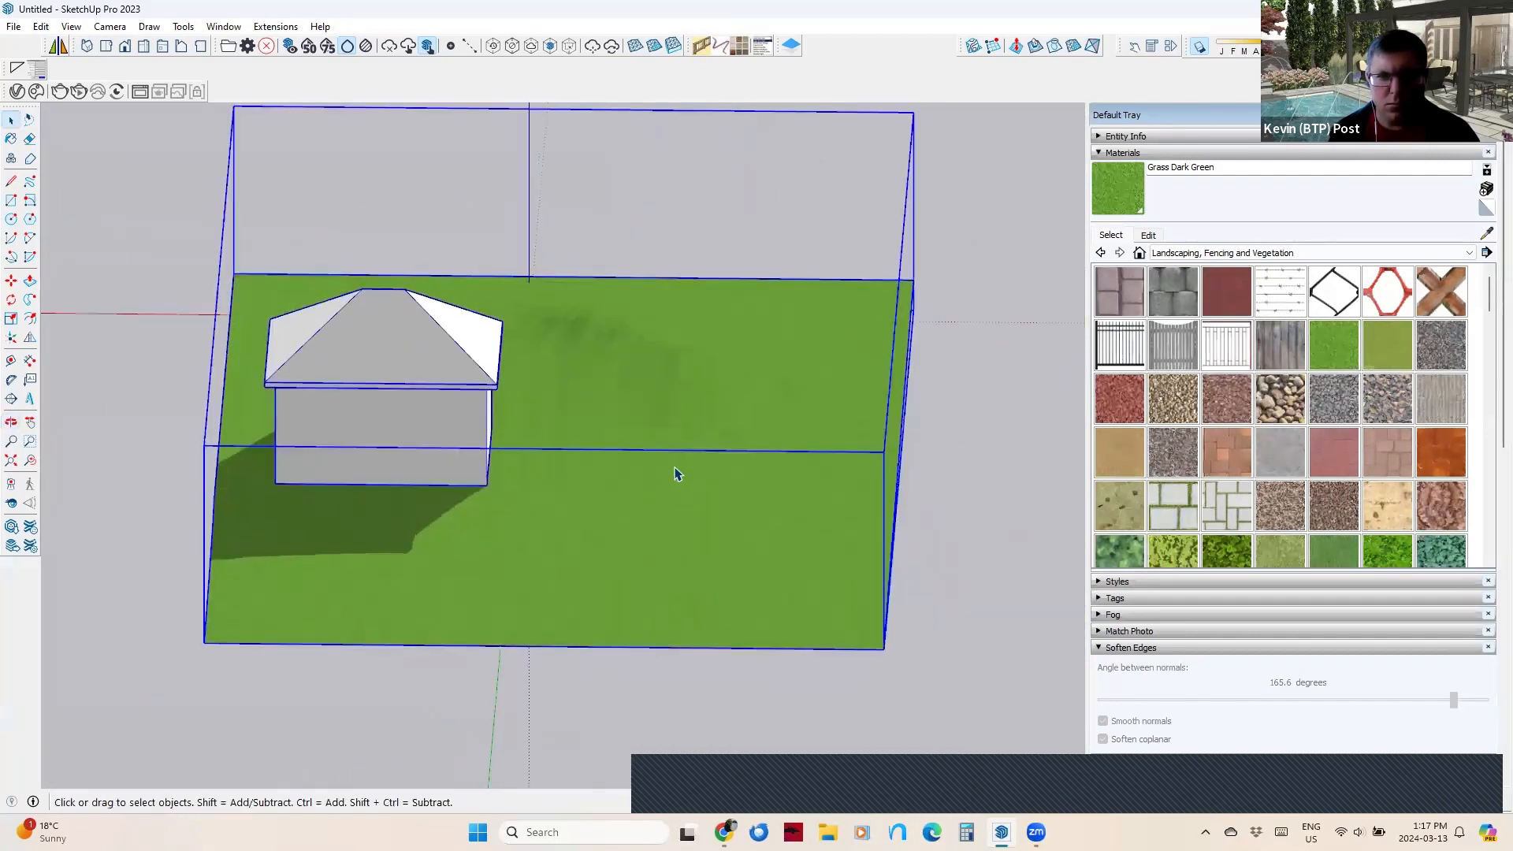
{"action": "double_click", "coordinate": [675, 470]}
{"action": "left_click", "coordinate": [713, 536]}
{"action": "double_click", "coordinate": [675, 528]}
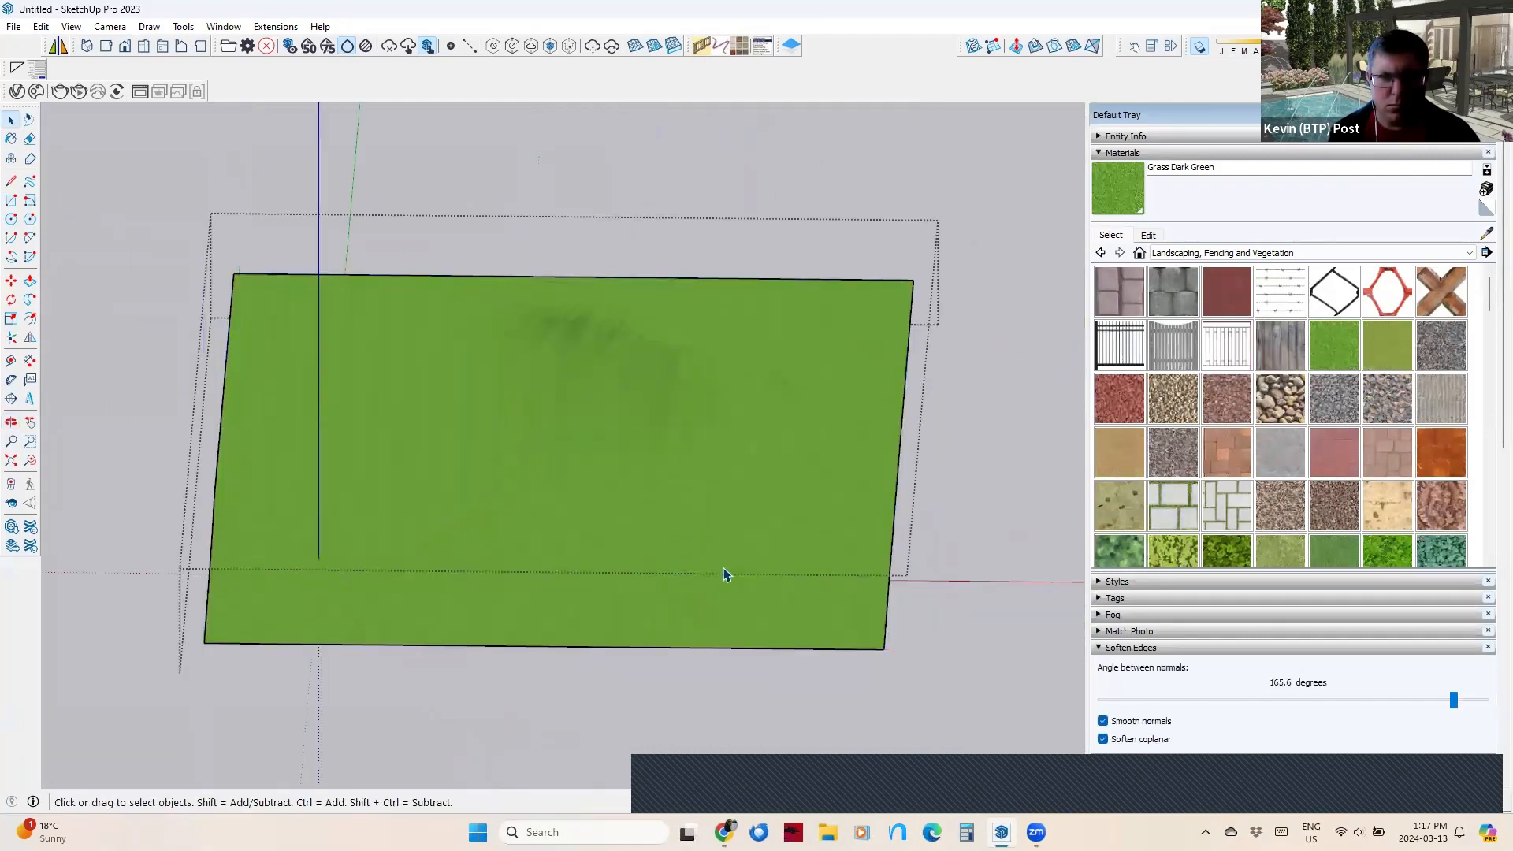
{"action": "left_click", "coordinate": [704, 557]}
Paste a copy of the unpainted mound mesh beside the lot's near edge, inside the terrain group.
{"action": "middle_click_drag", "start_coordinate": [694, 565], "coordinate": [524, 480]}
{"action": "left_click", "coordinate": [524, 473]}
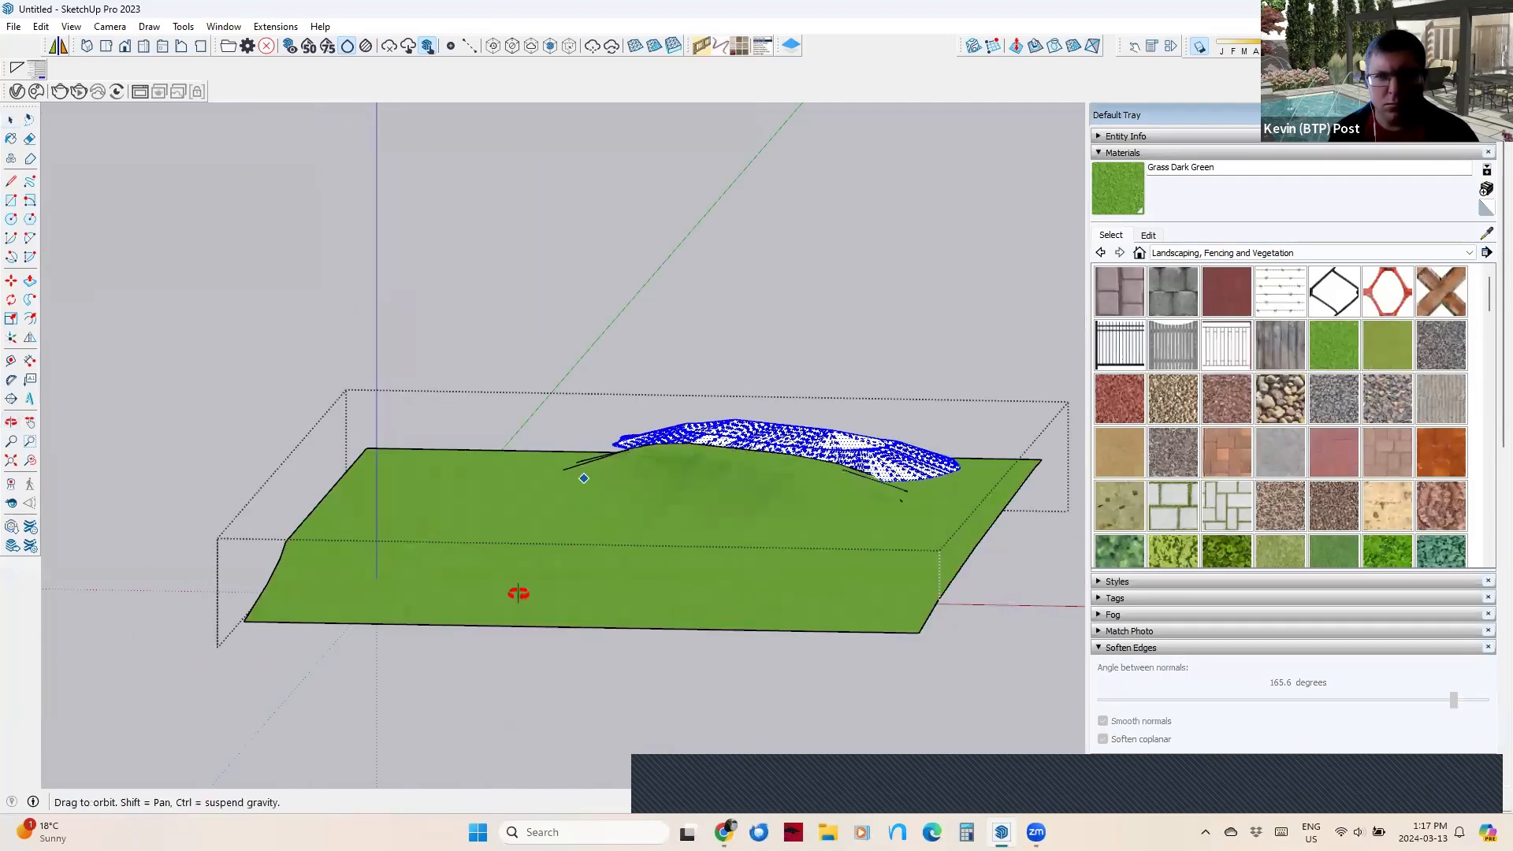
{"action": "middle_click_drag", "start_coordinate": [517, 594], "coordinate": [469, 536]}
{"action": "key", "text": "ctrl+v"}
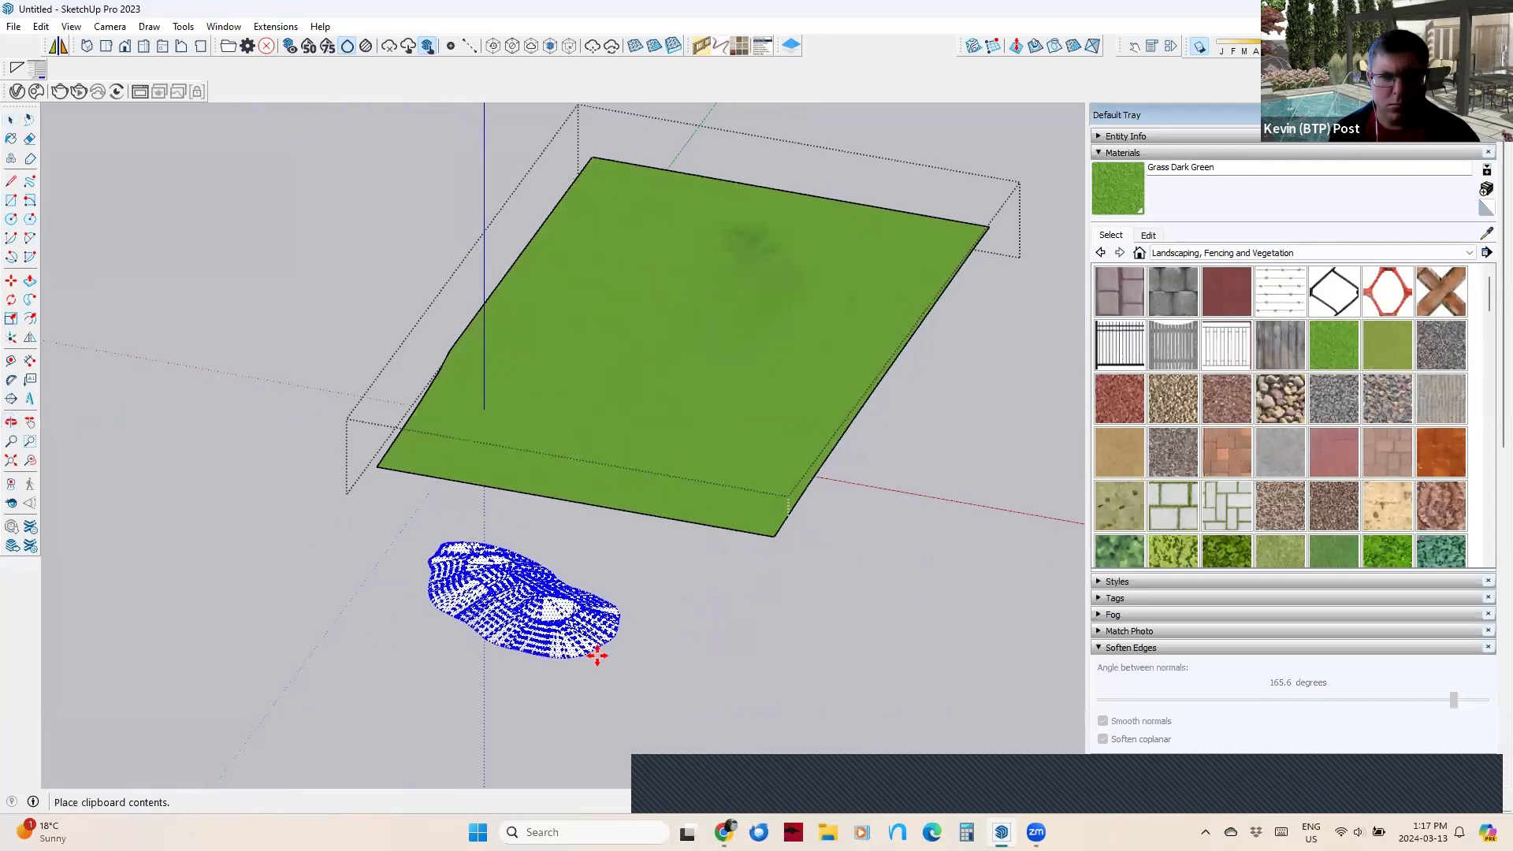
{"action": "left_click", "coordinate": [597, 653]}
Rotate the pasted mound horizontally and move it onto the lot near its front corner.
{"action": "key", "text": "q"}
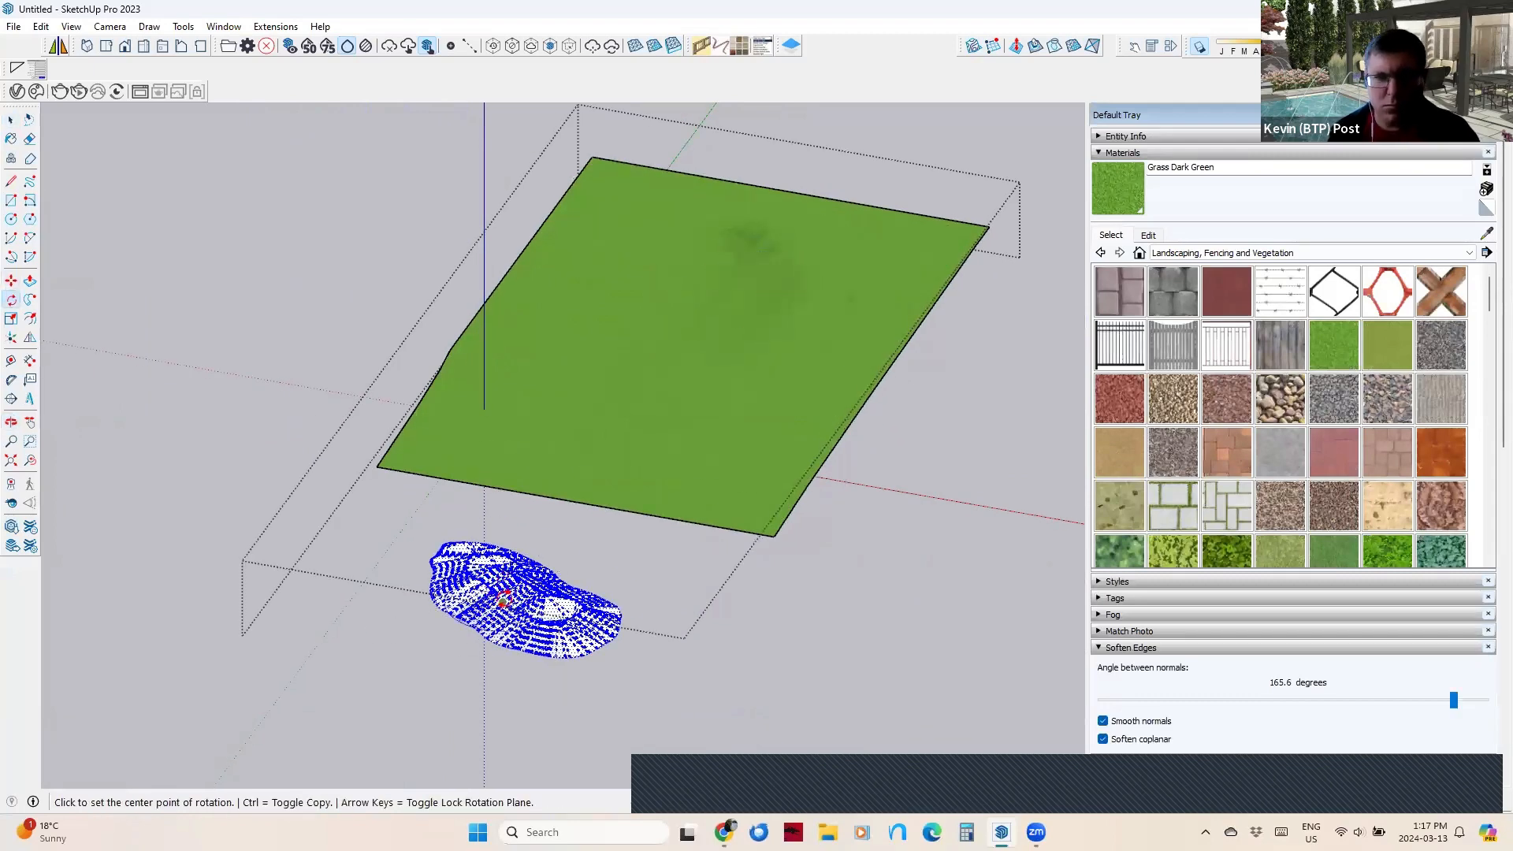
{"action": "left_click", "coordinate": [784, 625]}
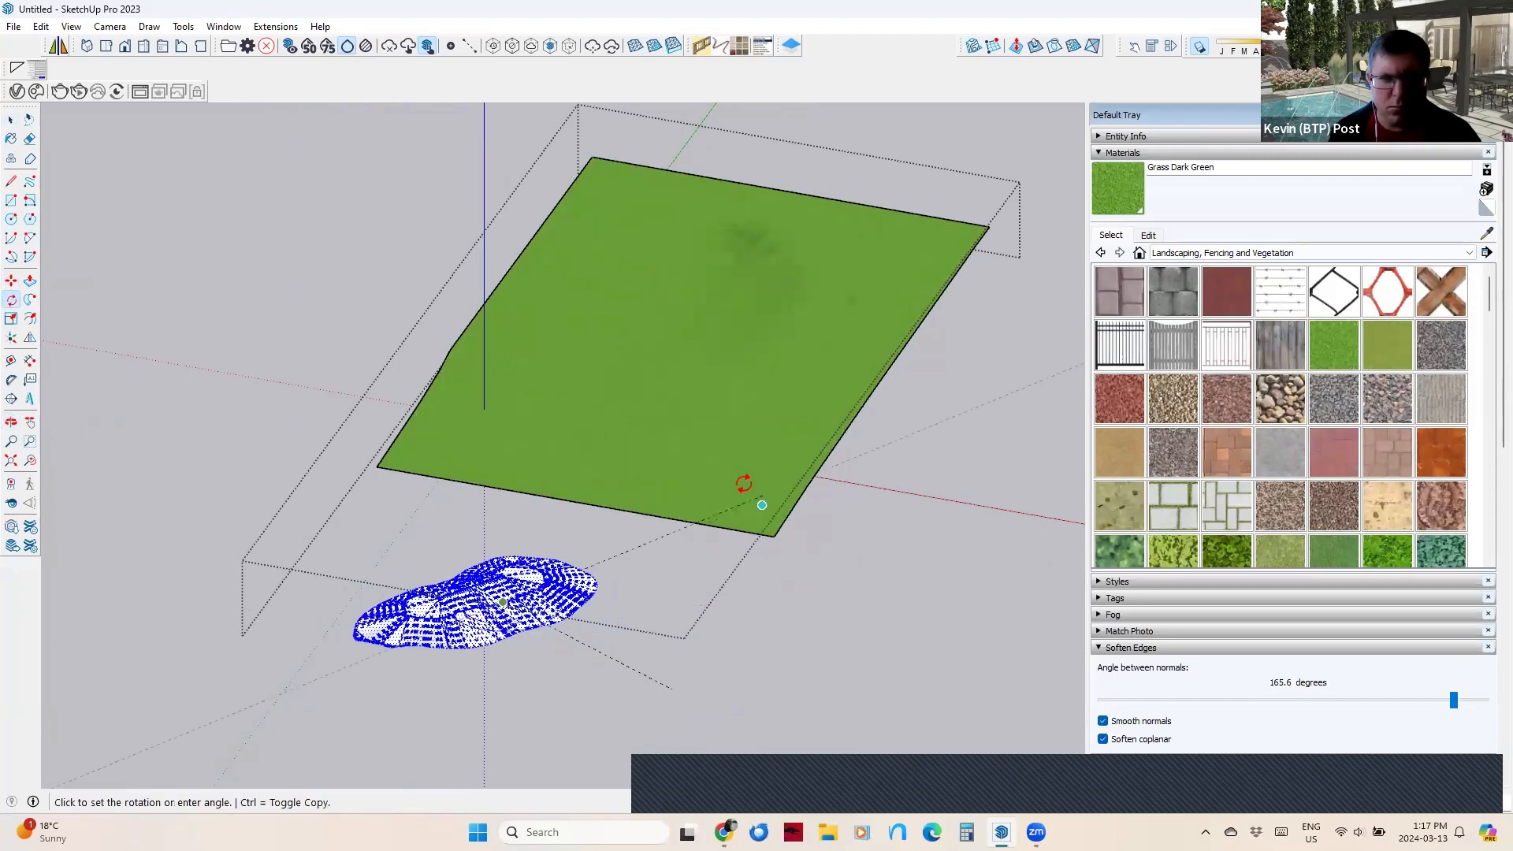
{"action": "left_click", "coordinate": [818, 578]}
{"action": "key", "text": "m"}
{"action": "left_click", "coordinate": [451, 637]}
{"action": "left_click", "coordinate": [662, 465]}
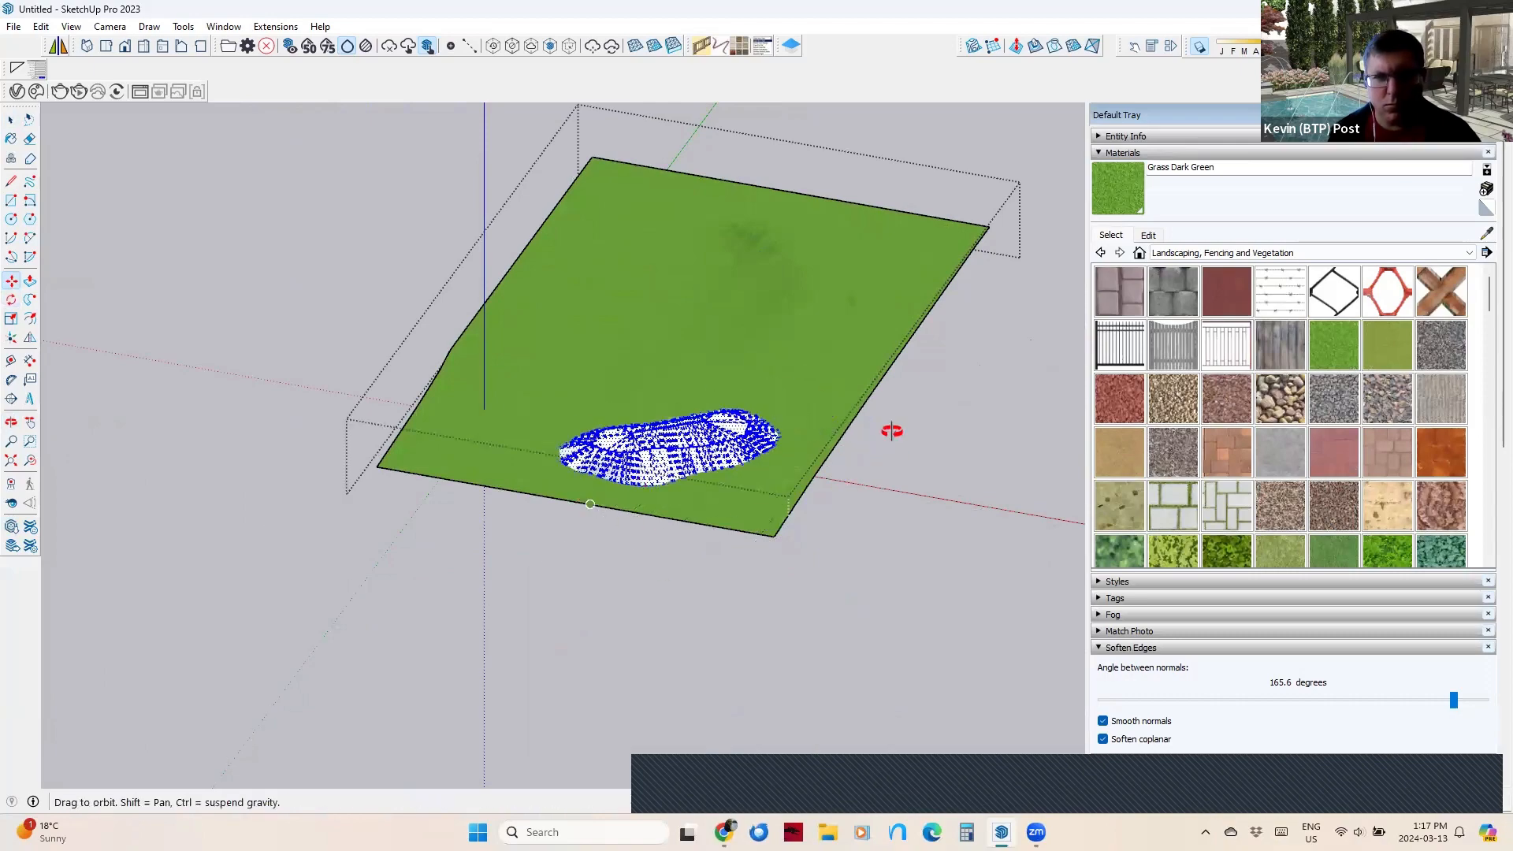
Intersect the second mound's faces with the surrounding terrain surface.
{"action": "middle_click_drag", "start_coordinate": [888, 429], "coordinate": [1048, 433]}
{"action": "scroll", "coordinate": [542, 492], "scroll_direction": "up", "scroll_amount": 6}
{"action": "middle_click_drag", "start_coordinate": [530, 547], "coordinate": [501, 520]}
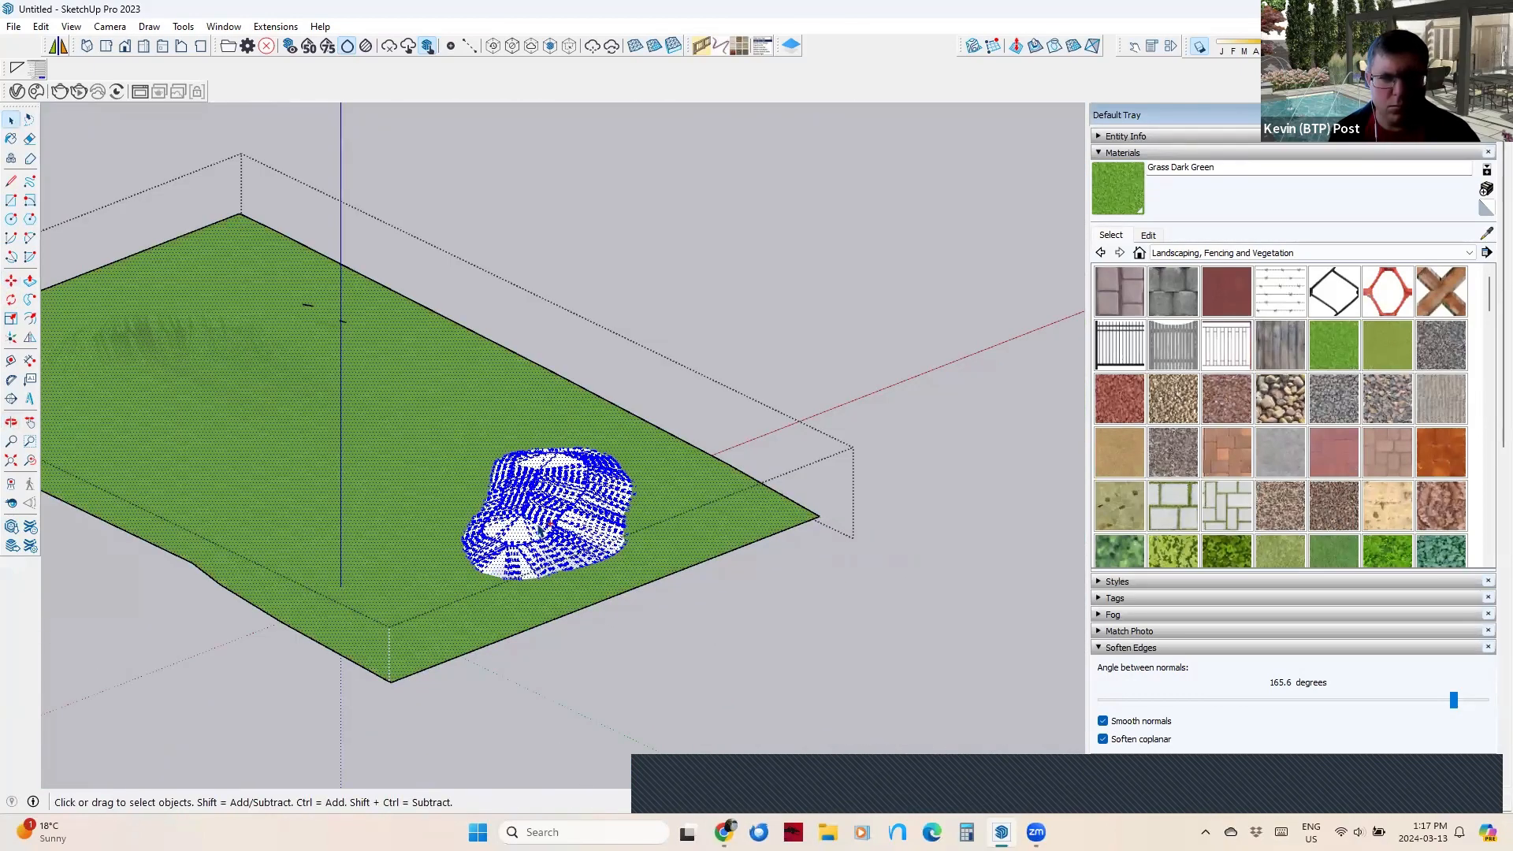
{"action": "right_click", "coordinate": [534, 521]}
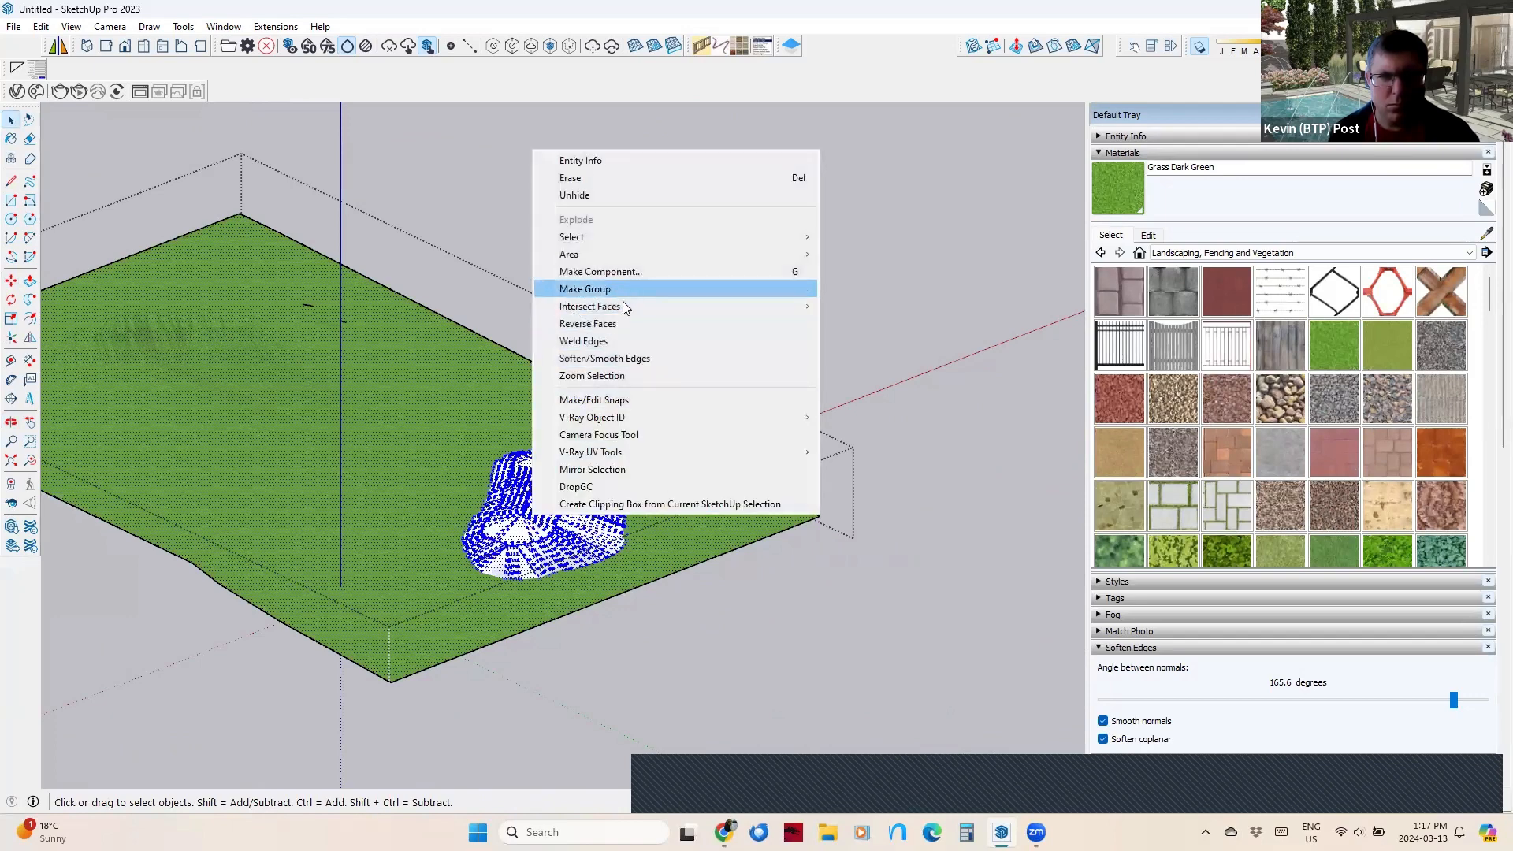
{"action": "mouse_move", "coordinate": [788, 306]}
{"action": "left_click", "coordinate": [872, 340]}
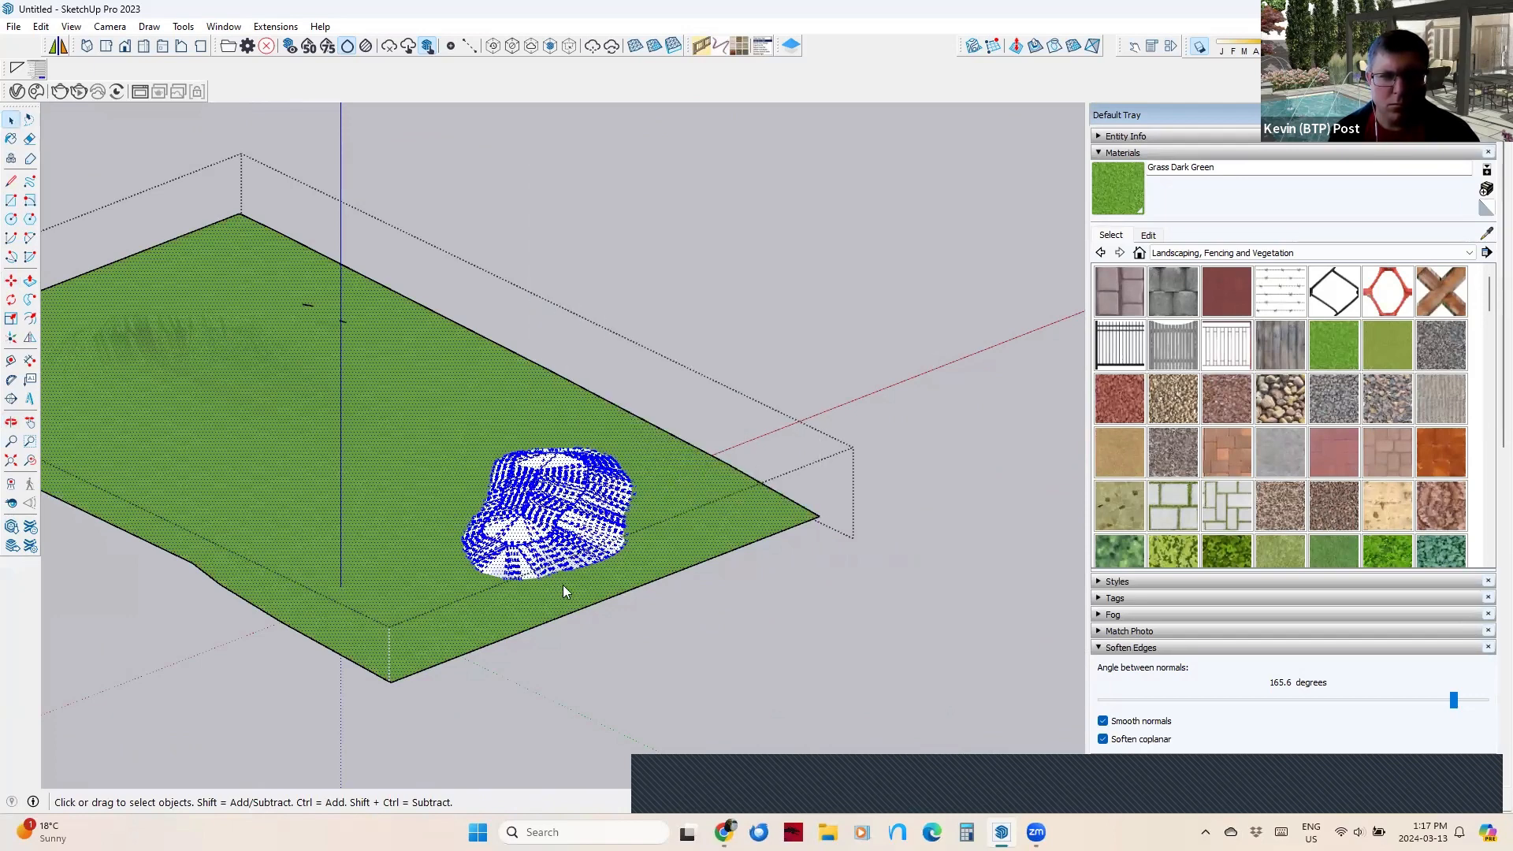
Delete the excess geometry of the second mound that lies beneath the terrain surface.
{"action": "middle_click_drag", "start_coordinate": [562, 584], "coordinate": [662, 530]}
{"action": "left_click", "coordinate": [662, 531]}
{"action": "key", "text": "Delete"}
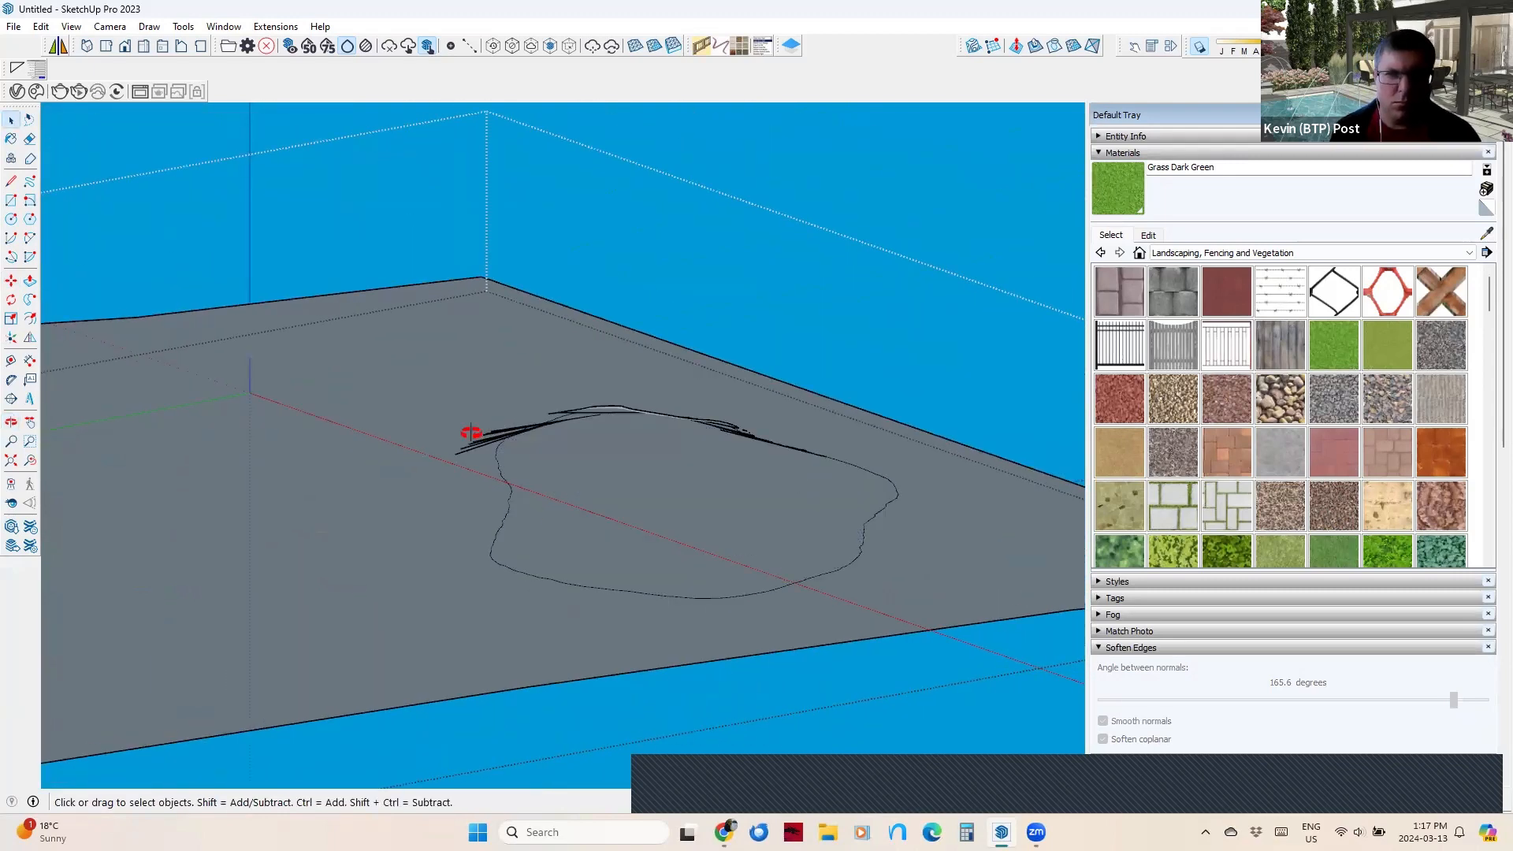
{"action": "middle_click_drag", "start_coordinate": [470, 432], "coordinate": [702, 591]}
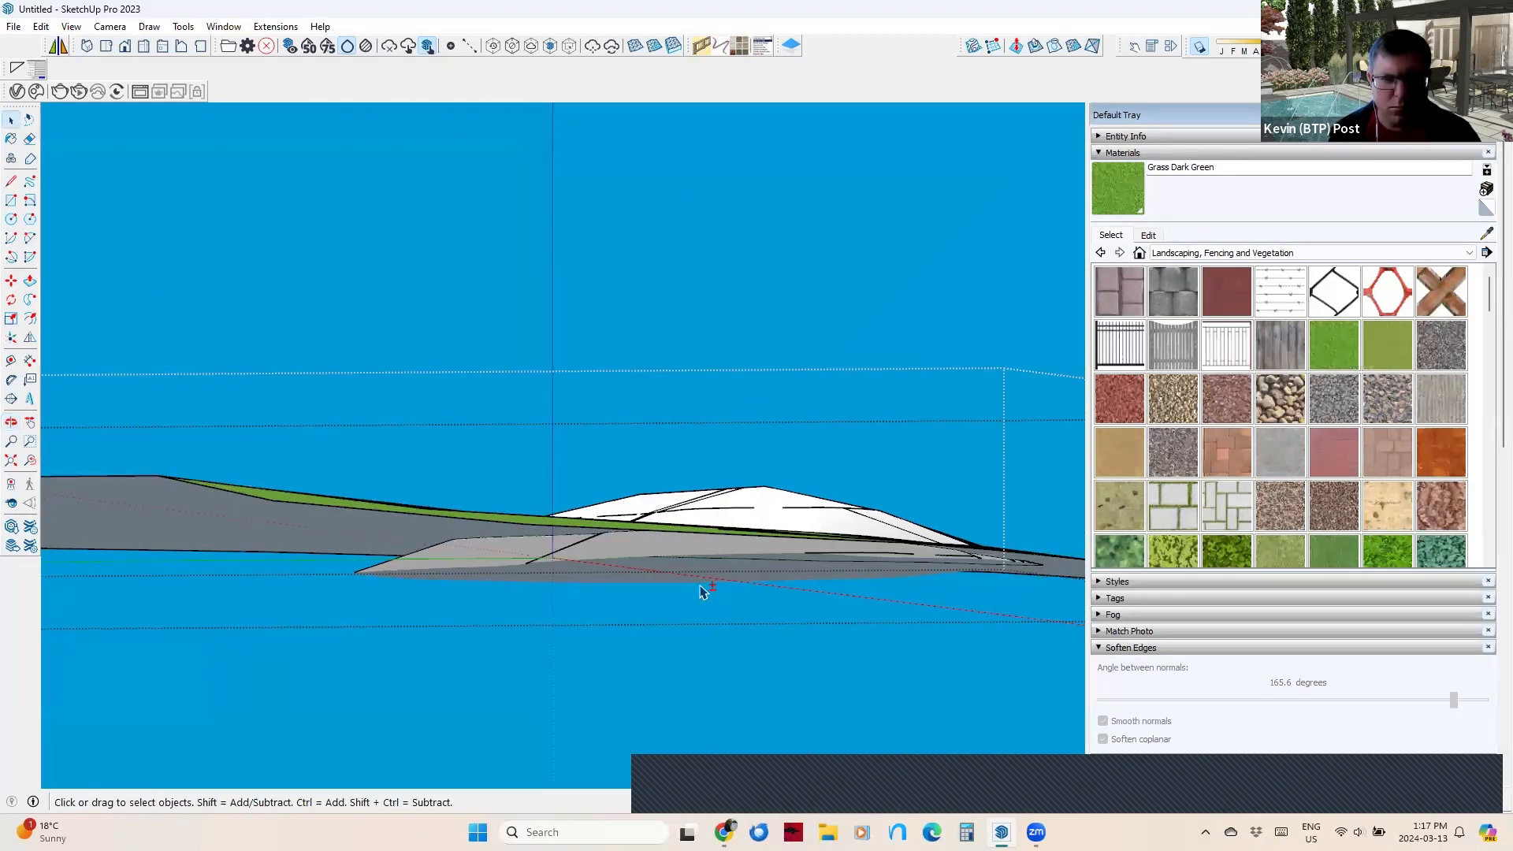
{"action": "left_click", "coordinate": [414, 576]}
{"action": "mouse_move", "coordinate": [419, 574]}
{"action": "middle_mouse_down"}
{"action": "mouse_move", "coordinate": [439, 607]}
{"action": "mouse_move", "coordinate": [440, 573]}
{"action": "middle_mouse_up"}
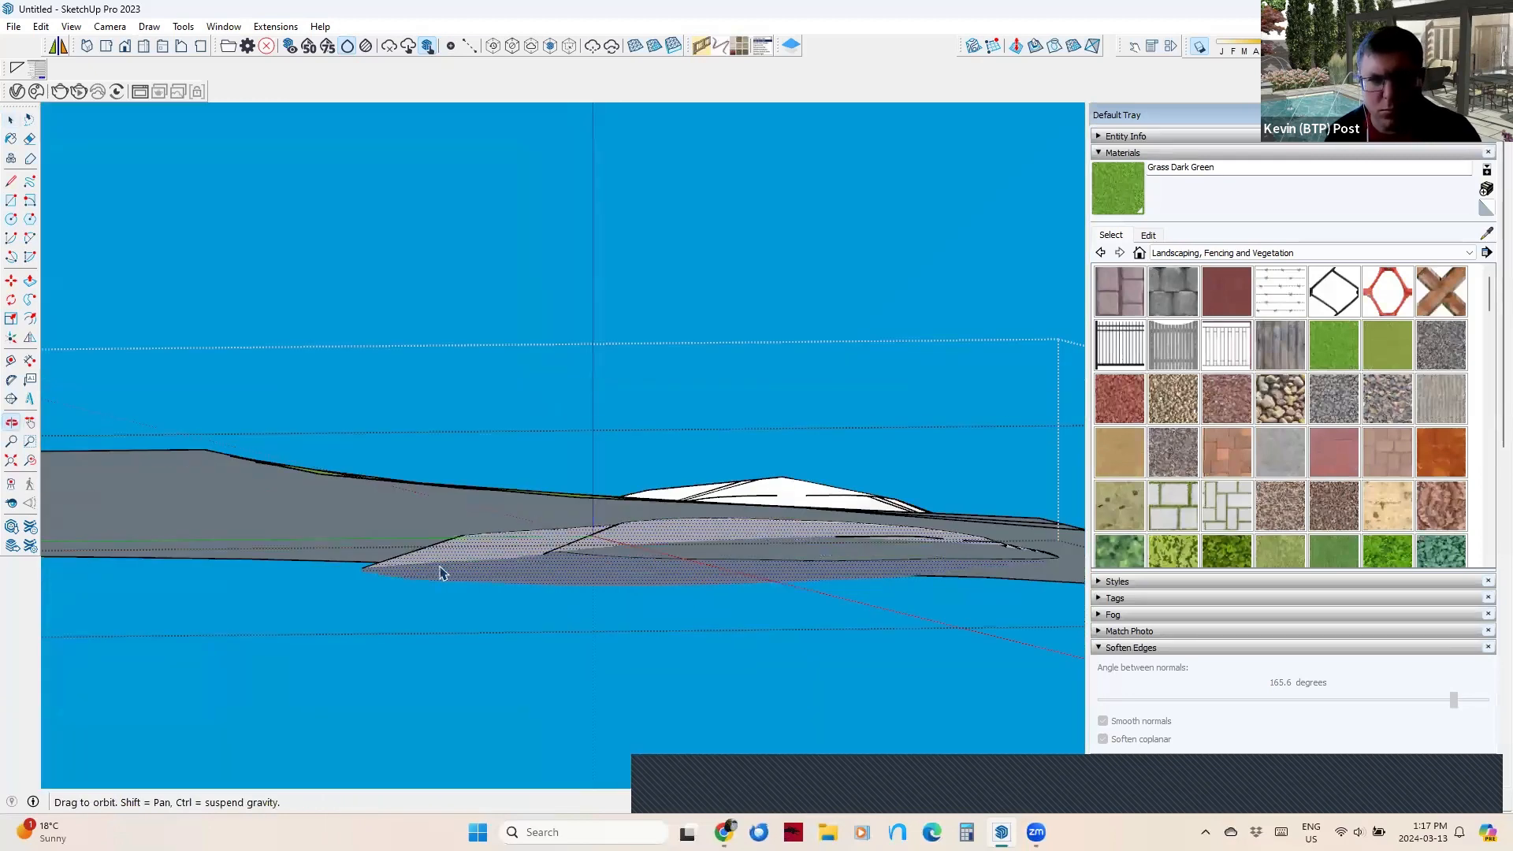
{"action": "middle_click_drag", "start_coordinate": [591, 540], "coordinate": [653, 583]}
Paint the second mound with the Grass Dark Green material.
{"action": "key", "text": "b"}
{"action": "scroll", "coordinate": [653, 583], "scroll_direction": "down", "scroll_amount": 3}
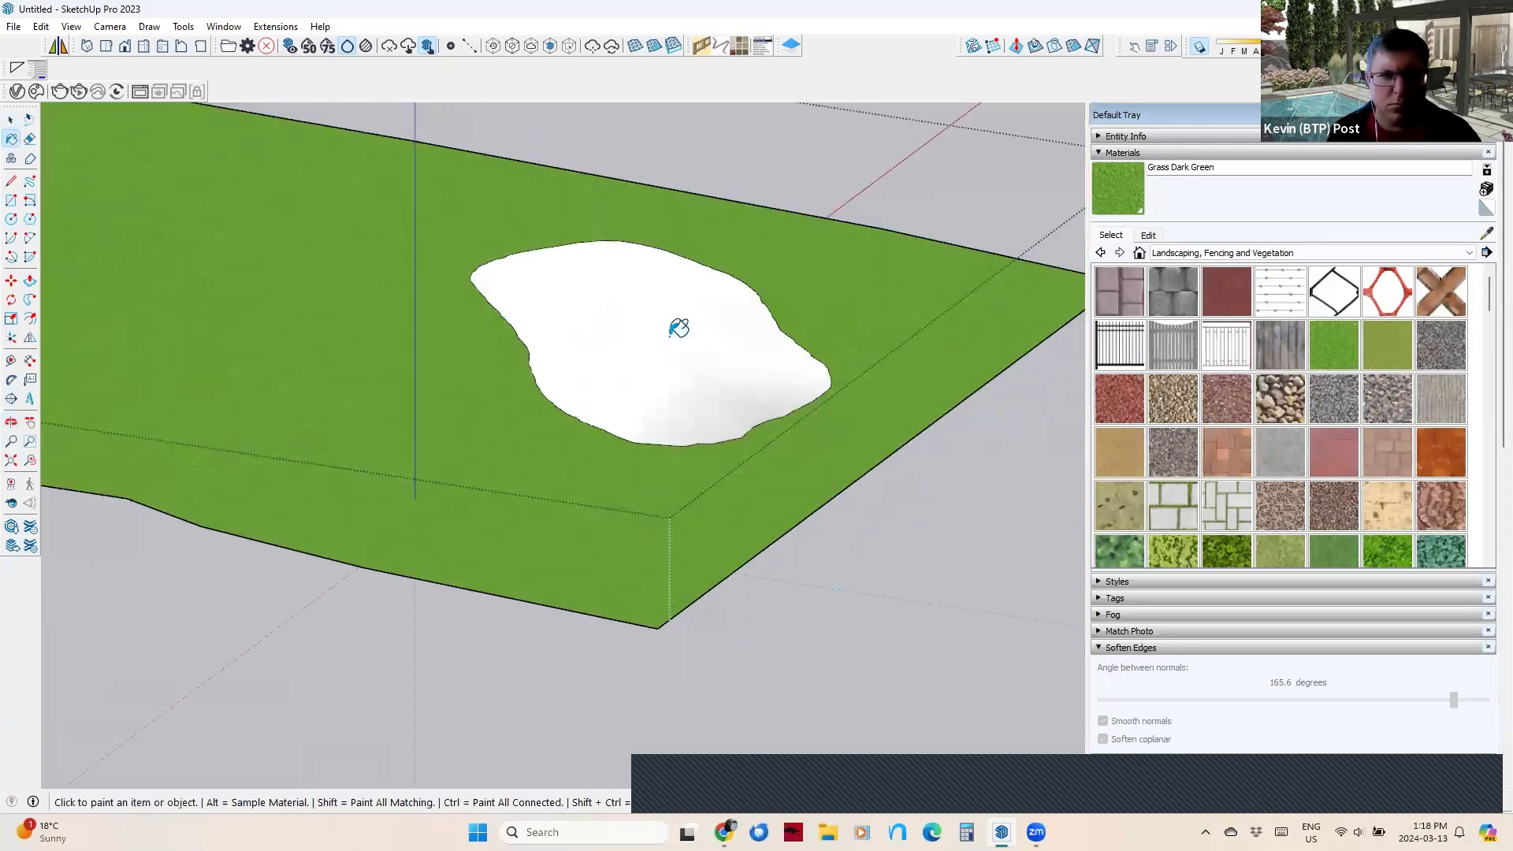
{"action": "left_click", "coordinate": [678, 328]}
{"action": "middle_click_drag", "start_coordinate": [678, 328], "coordinate": [557, 414]}
Select the second mound with its outline and soften its edges into the surrounding lawn.
{"action": "key", "text": "space"}
{"action": "double_click", "coordinate": [631, 391]}
{"action": "right_click", "coordinate": [632, 392]}
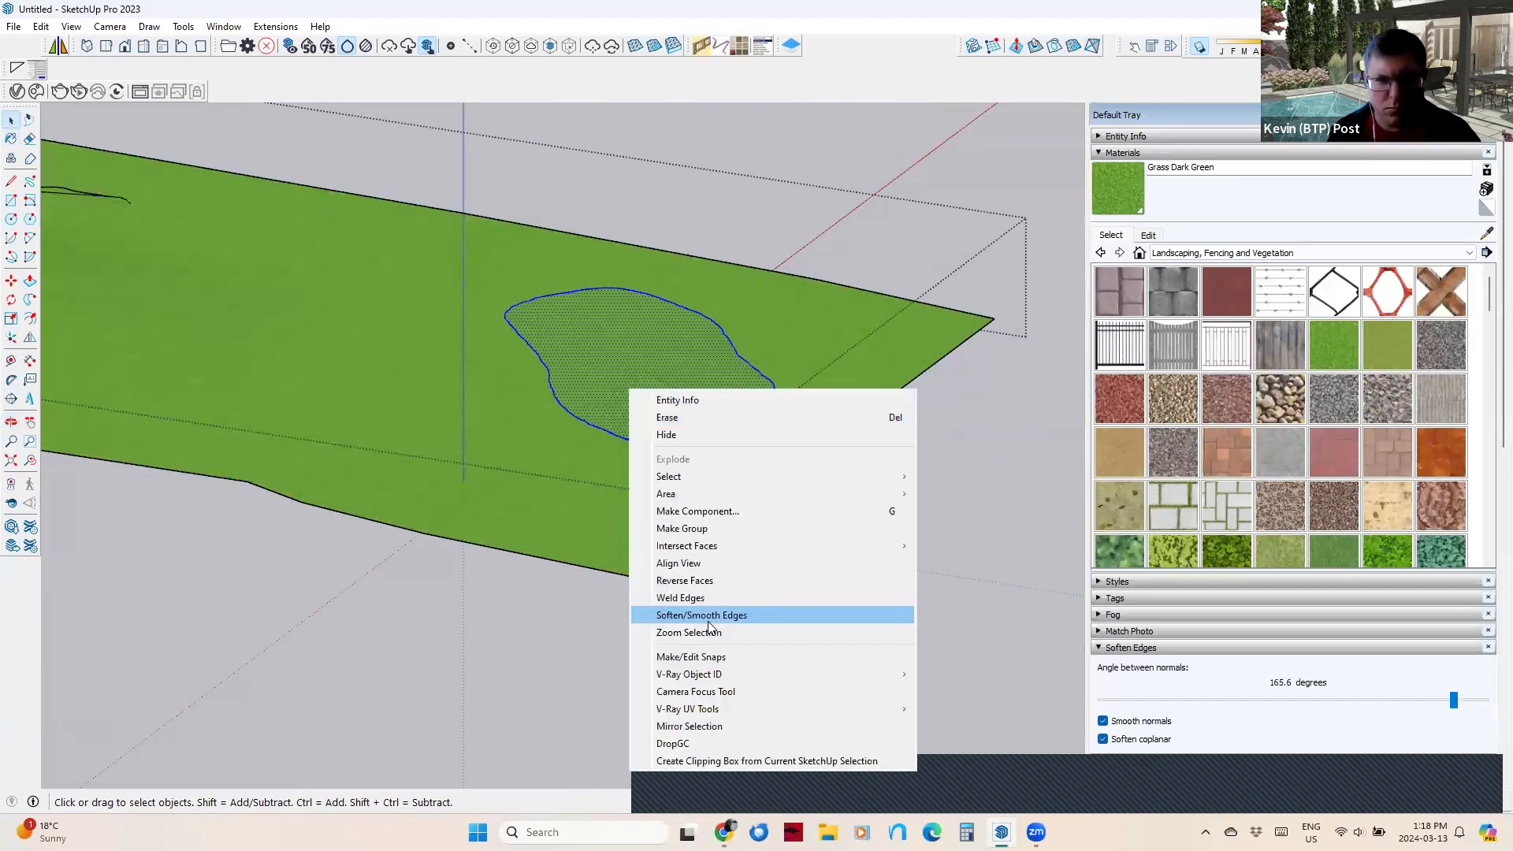
{"action": "left_click", "coordinate": [701, 615]}
{"action": "middle_click_drag", "start_coordinate": [788, 283], "coordinate": [1071, 514]}
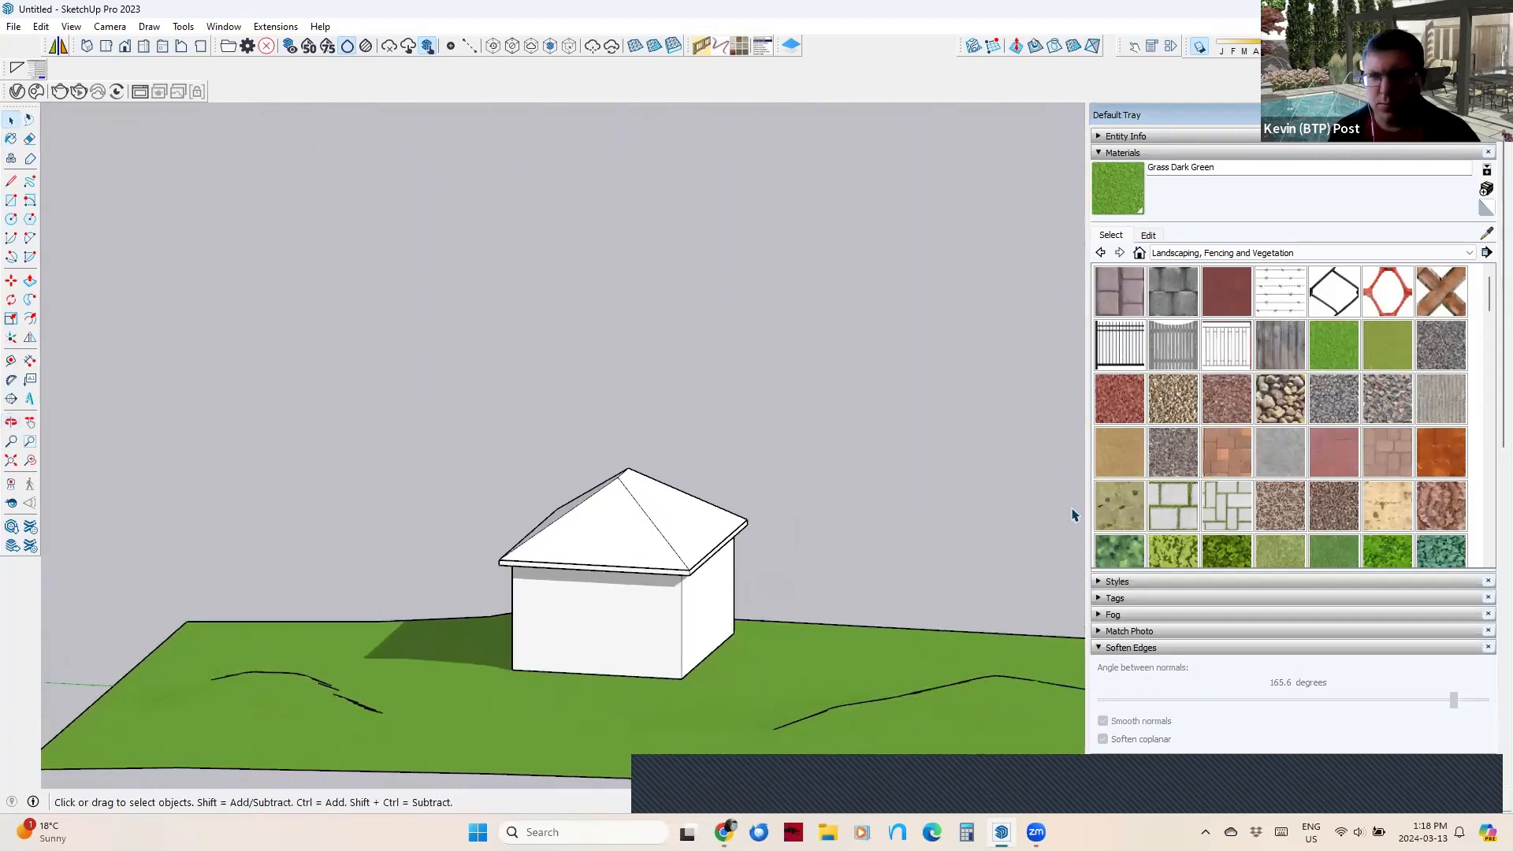
Set the shadows to Light 92 and Dark 15, with the date 11/22 and the time 02:43 pm.
{"action": "left_click", "coordinate": [1097, 153]}
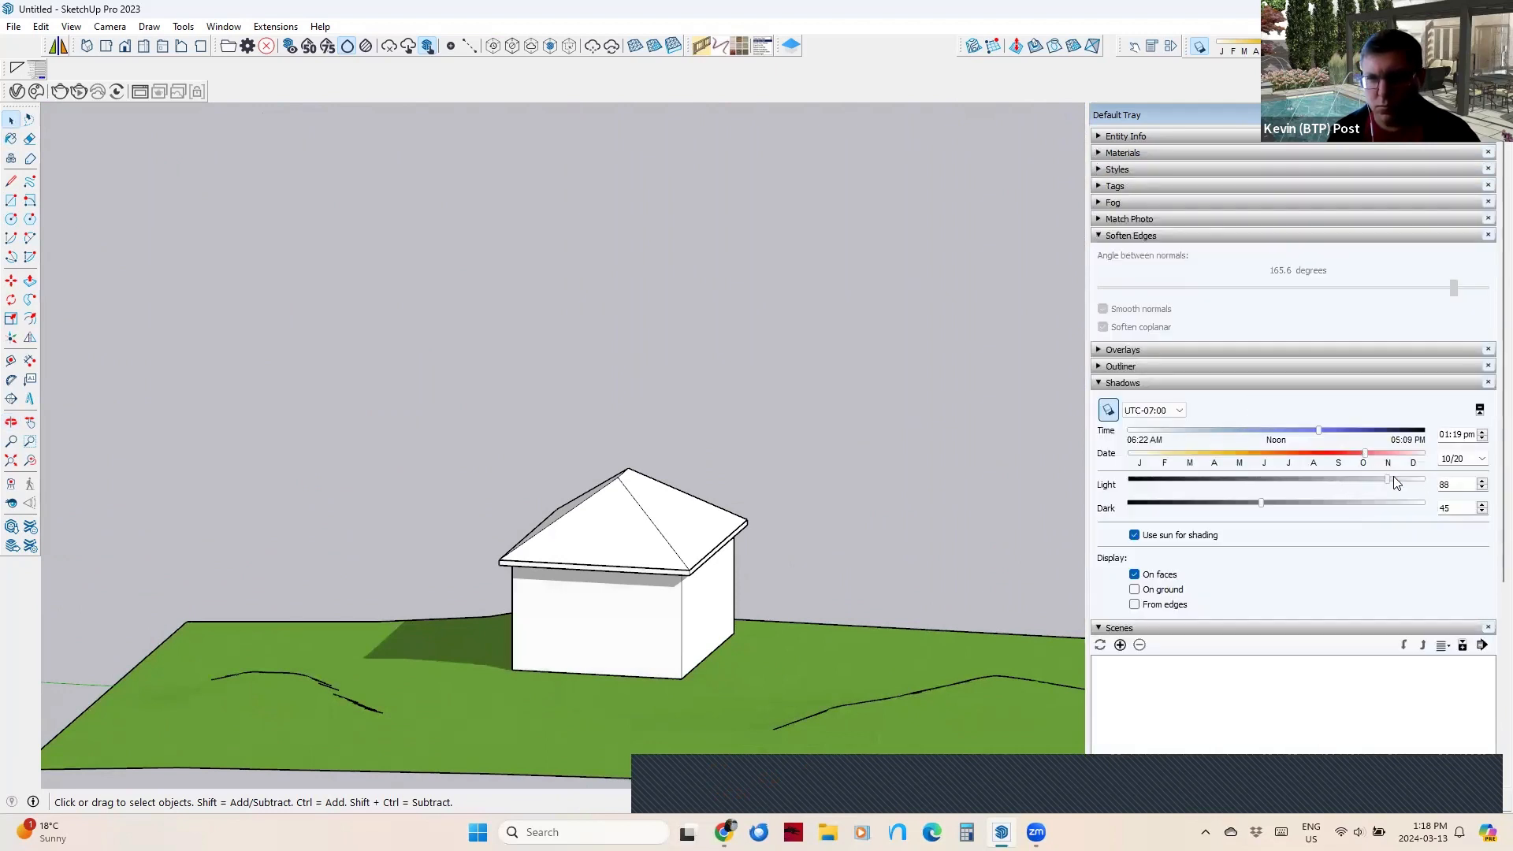
{"action": "left_click_drag", "start_coordinate": [1229, 504], "coordinate": [1174, 507]}
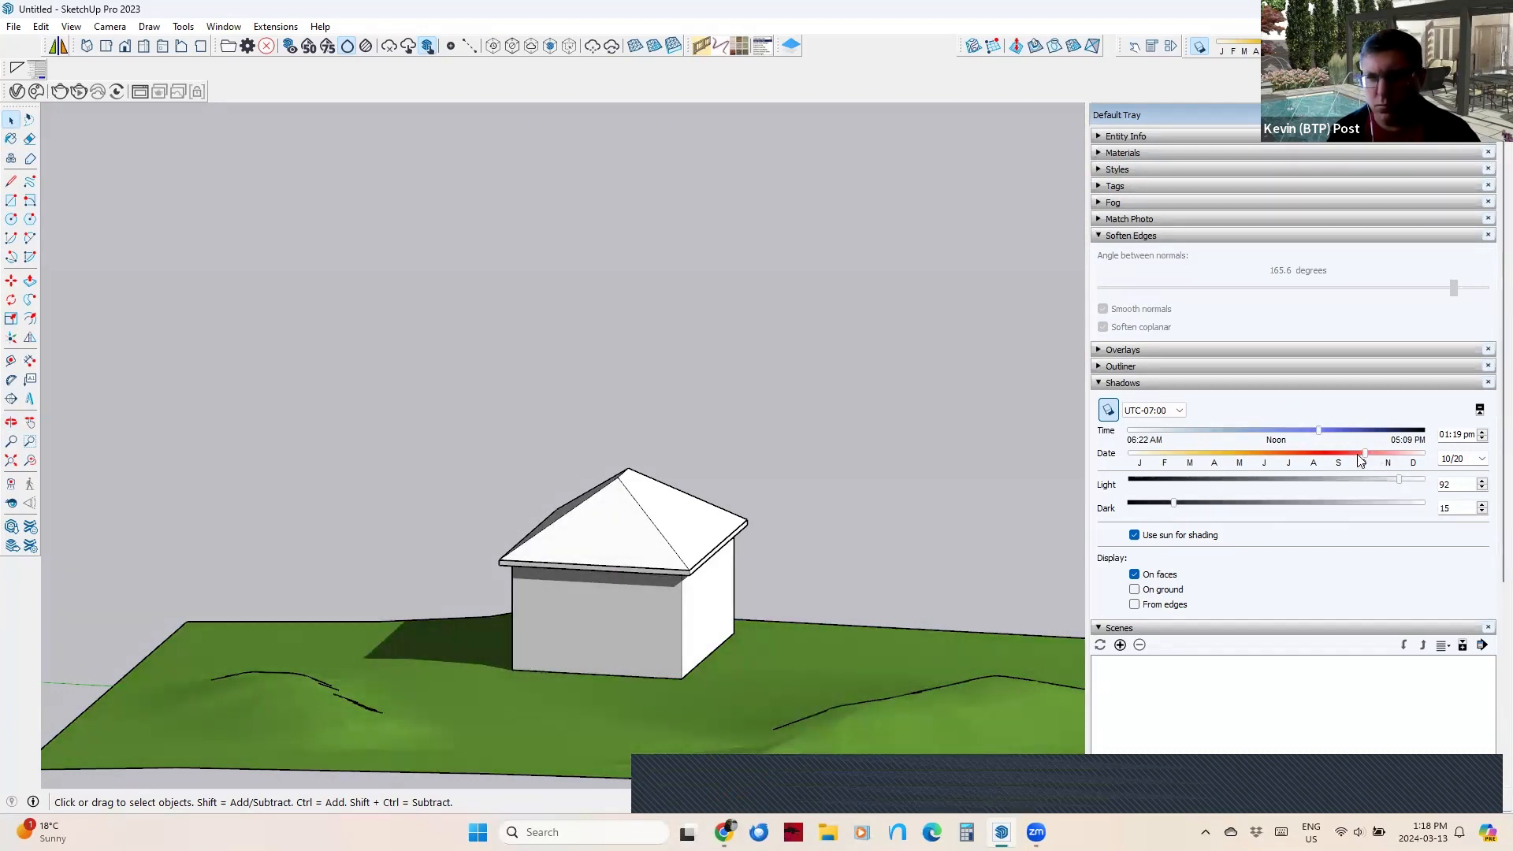
{"action": "mouse_move", "coordinate": [1365, 459]}
{"action": "left_mouse_down"}
{"action": "mouse_move", "coordinate": [1390, 459]}
{"action": "mouse_move", "coordinate": [1351, 434]}
{"action": "mouse_move", "coordinate": [1369, 434]}
{"action": "left_mouse_up"}
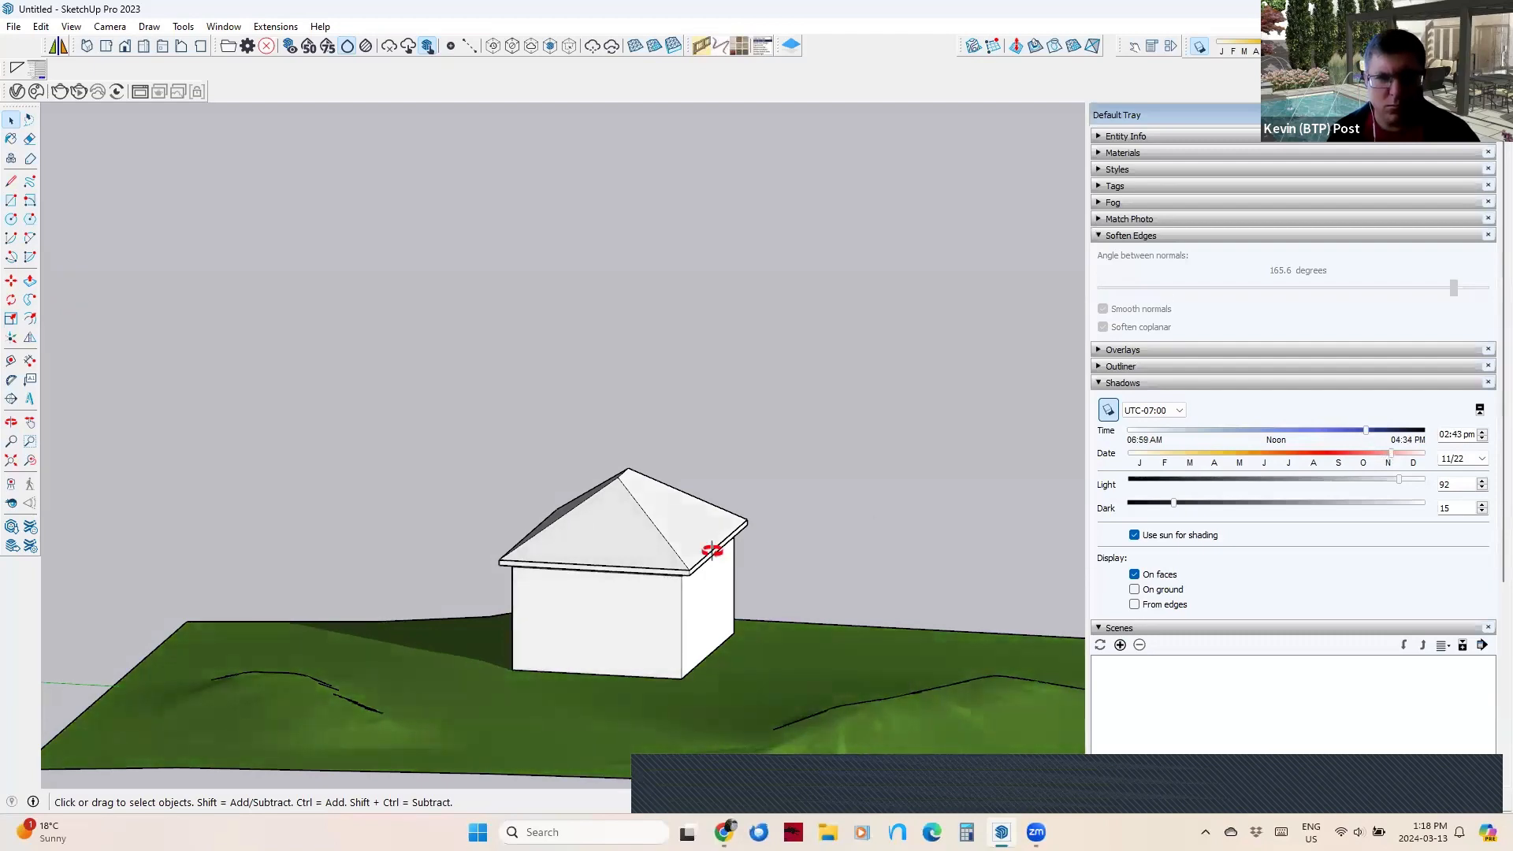
Try the shadows at 10:40 am, switch to the top view and set the shadow time to 12:31 pm.
{"action": "middle_click_drag", "start_coordinate": [711, 550], "coordinate": [1135, 374]}
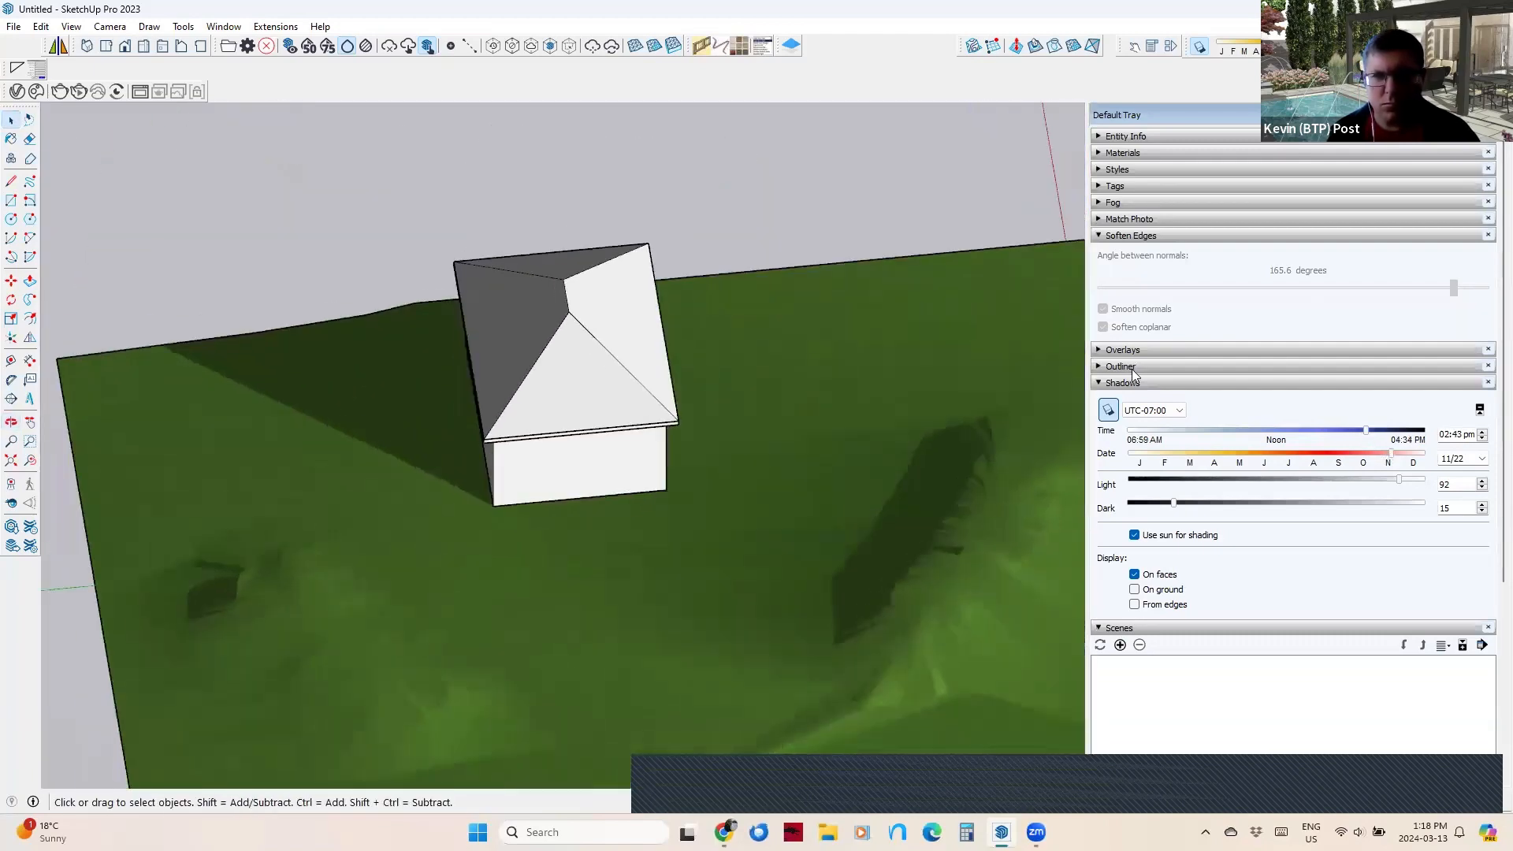
{"action": "left_click_drag", "start_coordinate": [1367, 434], "coordinate": [1242, 434]}
{"action": "middle_click_drag", "start_coordinate": [835, 371], "coordinate": [761, 549]}
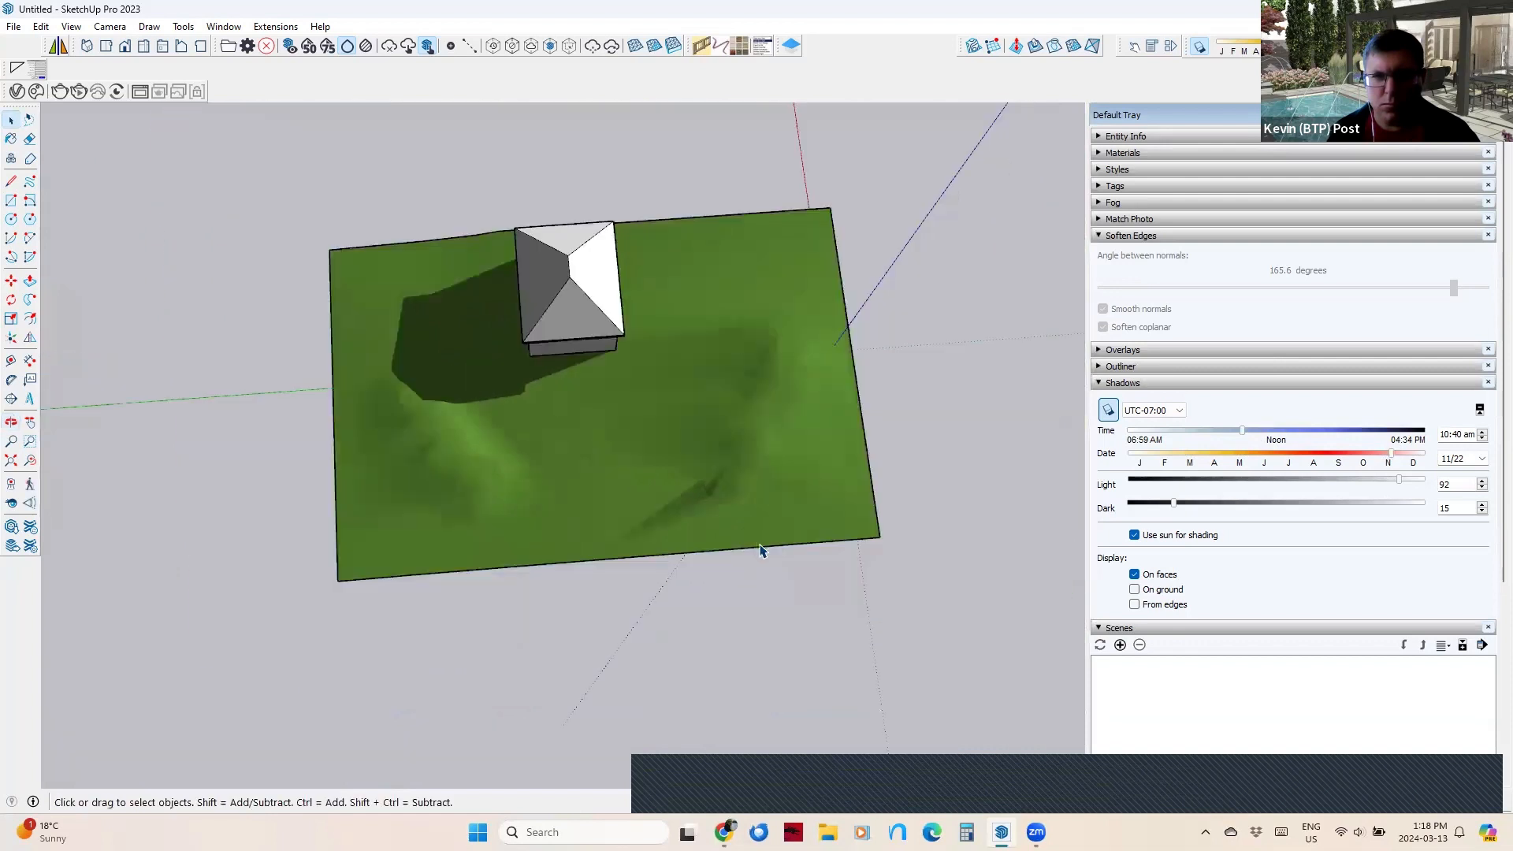
{"action": "key", "text": "F2"}
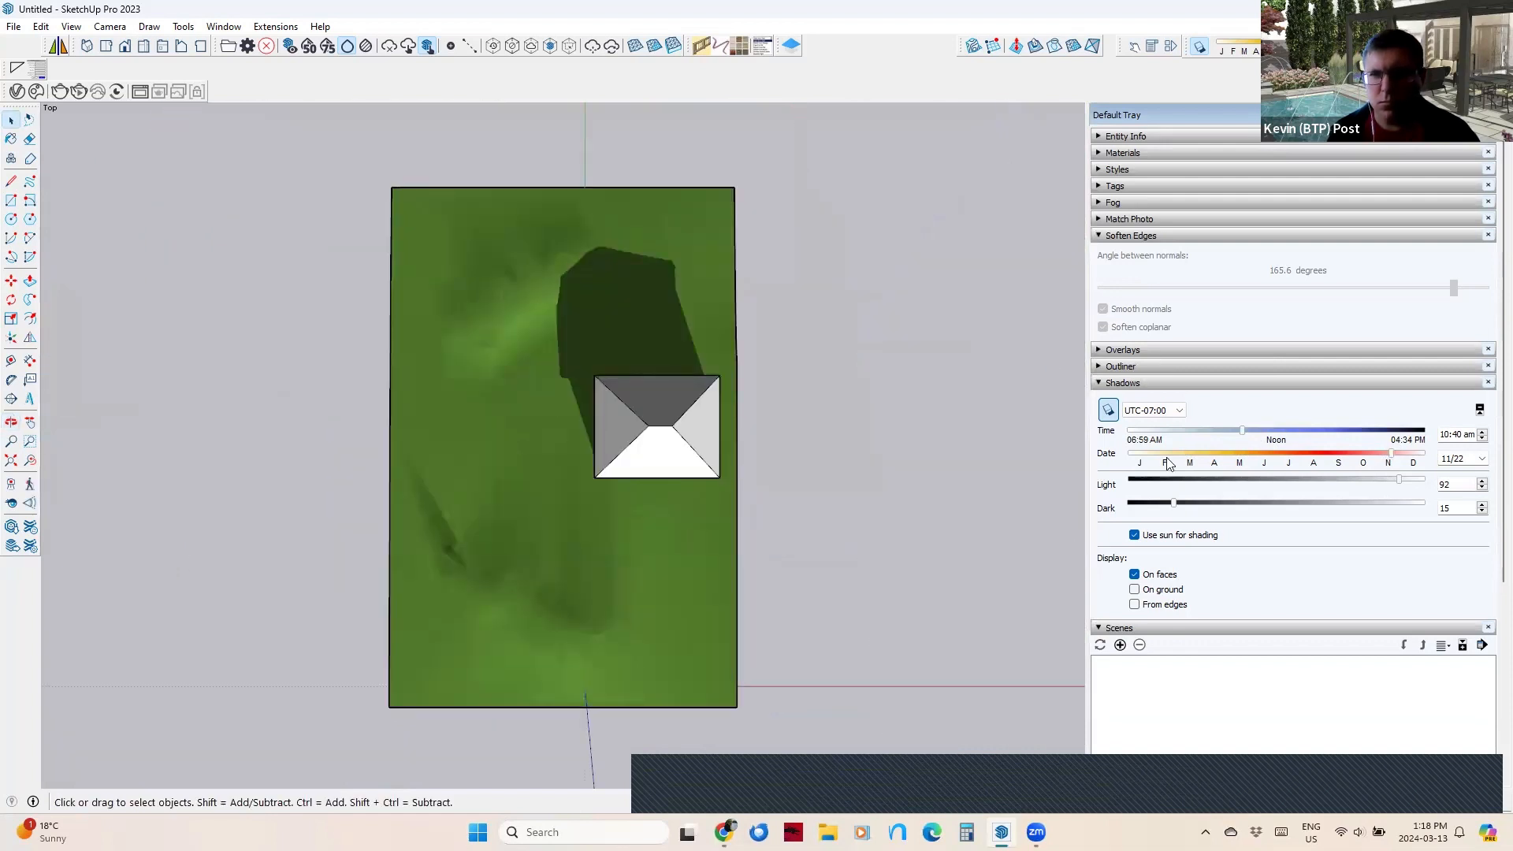
{"action": "left_click_drag", "start_coordinate": [1238, 432], "coordinate": [1298, 432]}
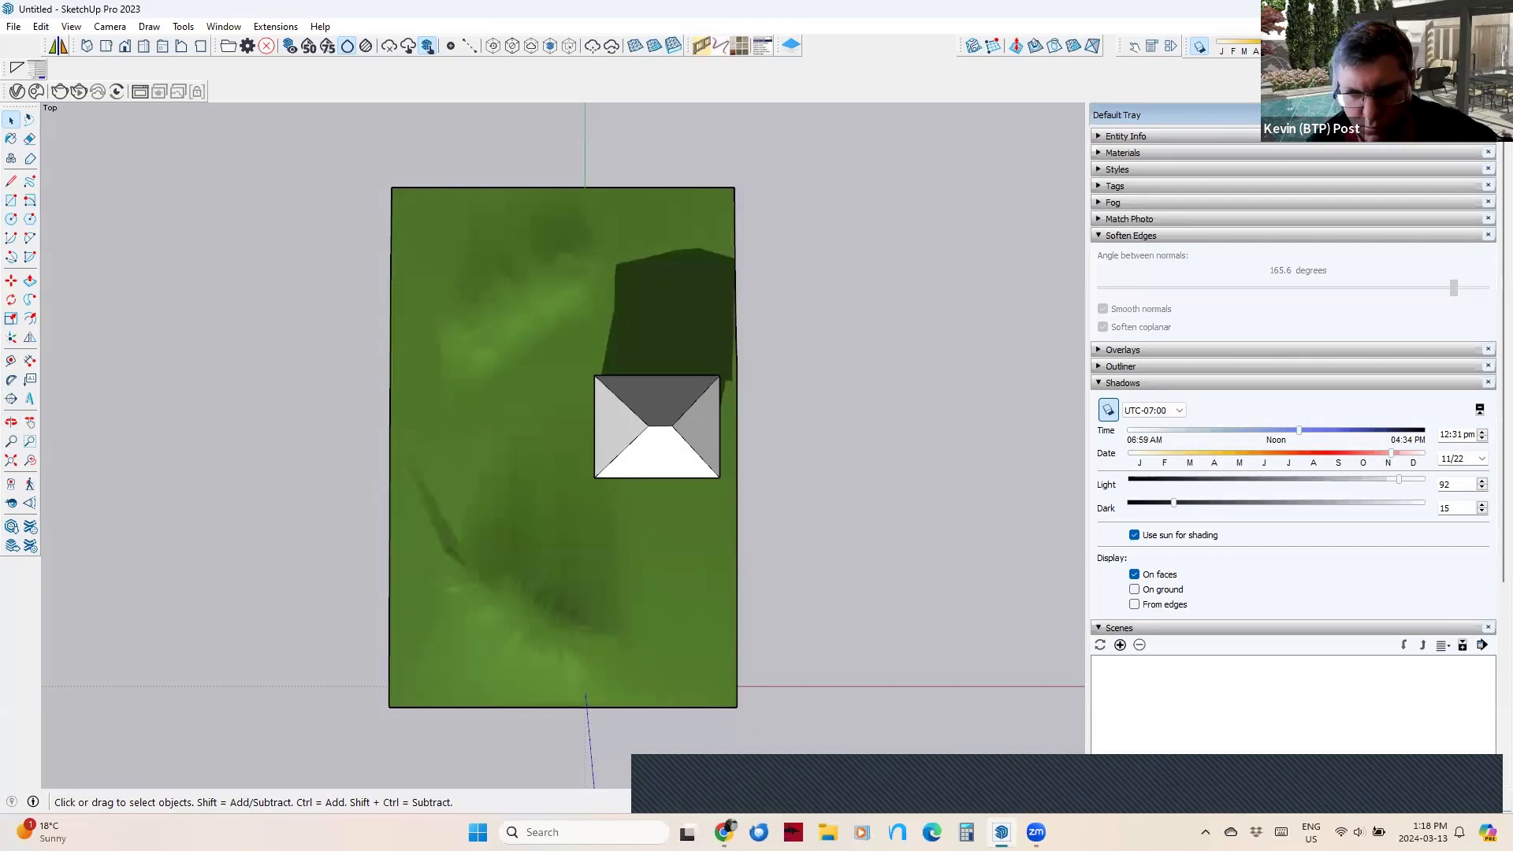
{"action": "left_click", "coordinate": [1296, 777]}
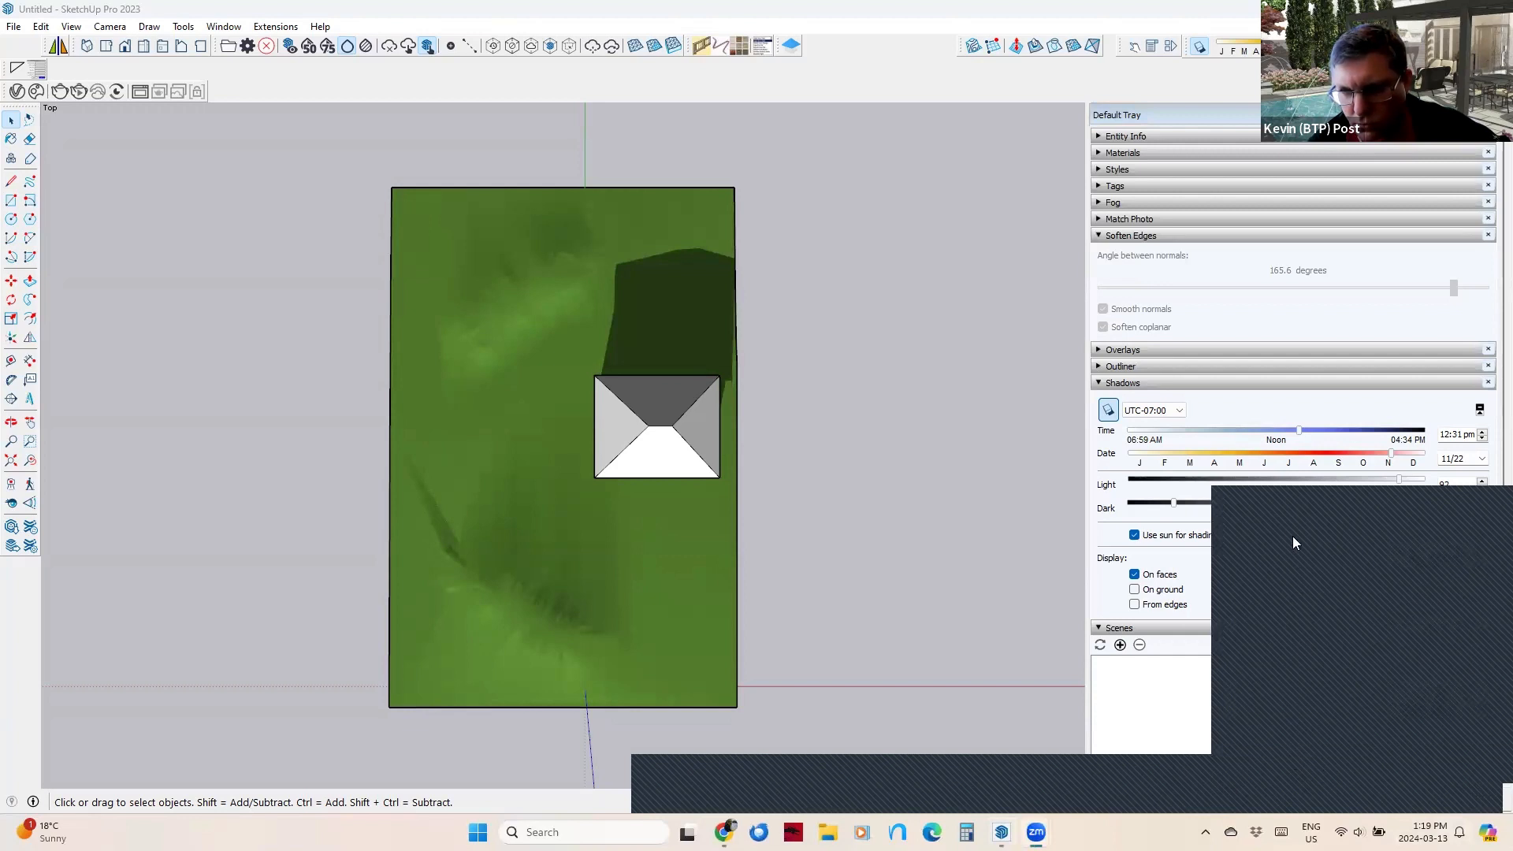